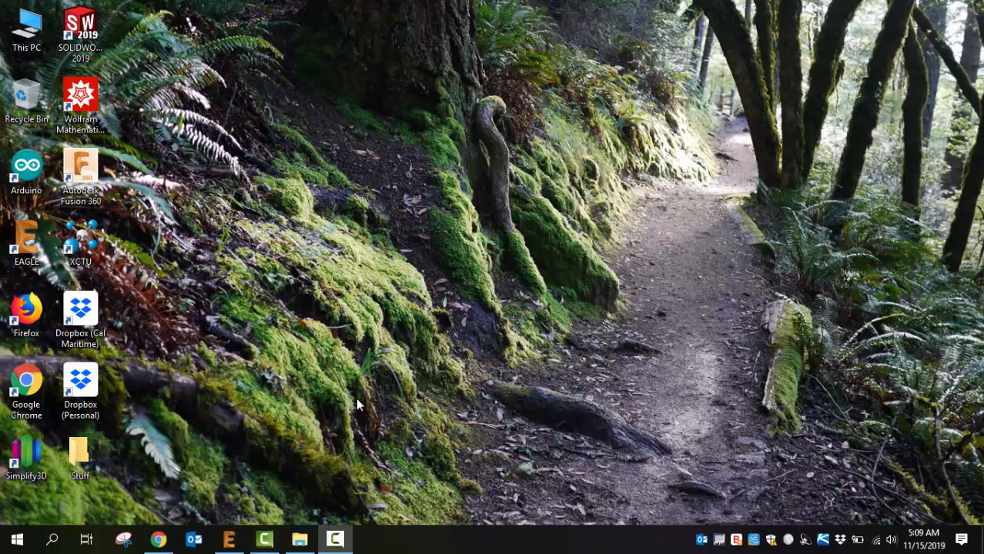
# Switch to Chrome and search the web for "eaglecad download"
pyautogui.click(158, 538)
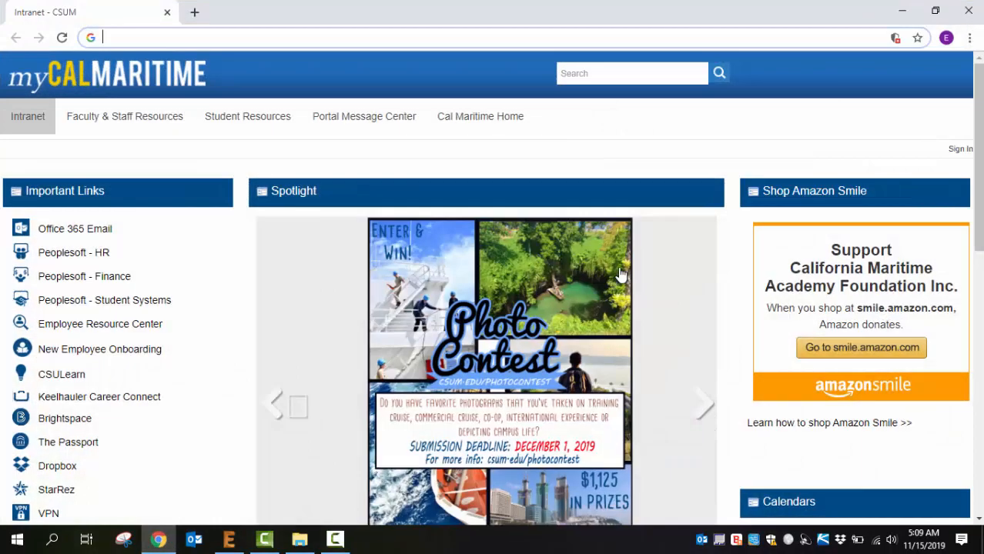
pyautogui.click(615, 40)
pyautogui.write('eagl')
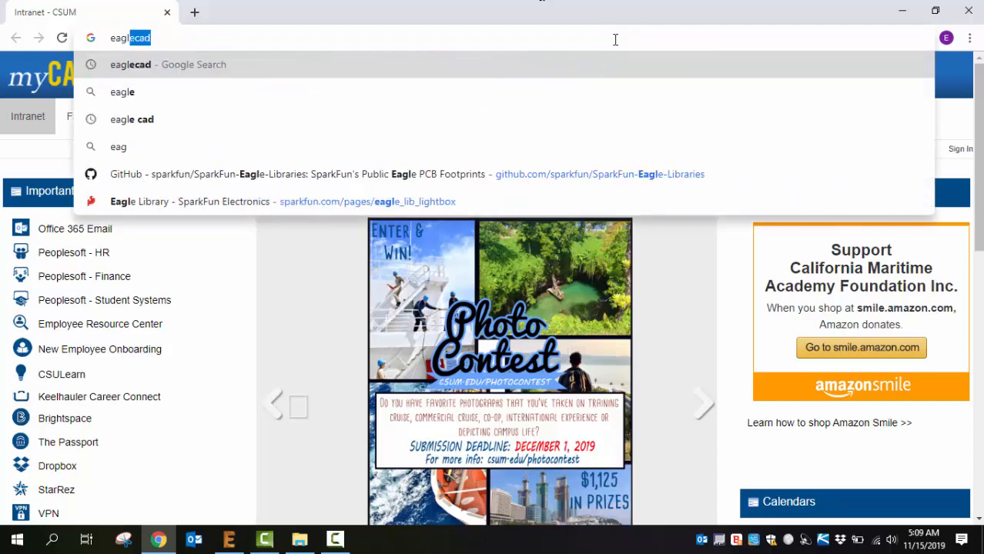
pyautogui.write('ecad ')
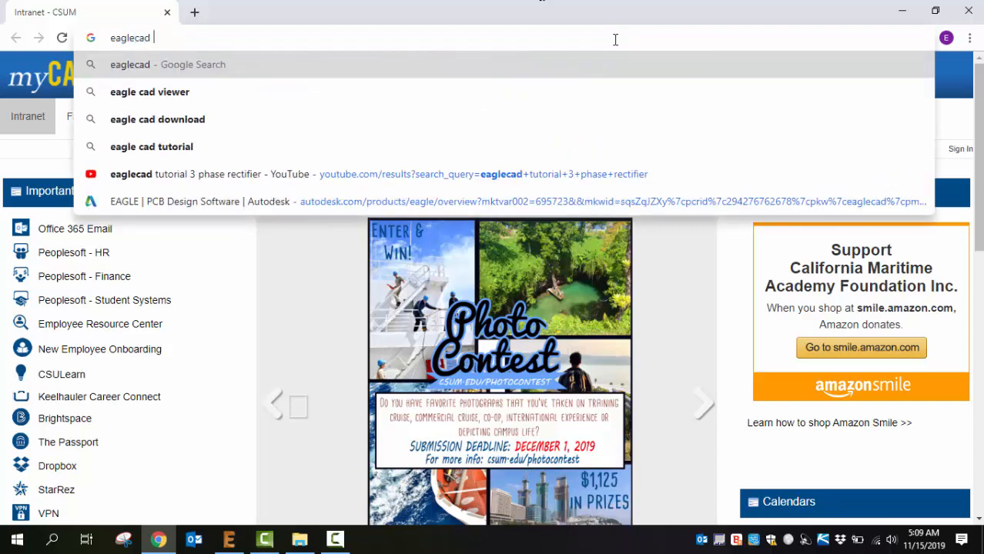
pyautogui.write('downlo')
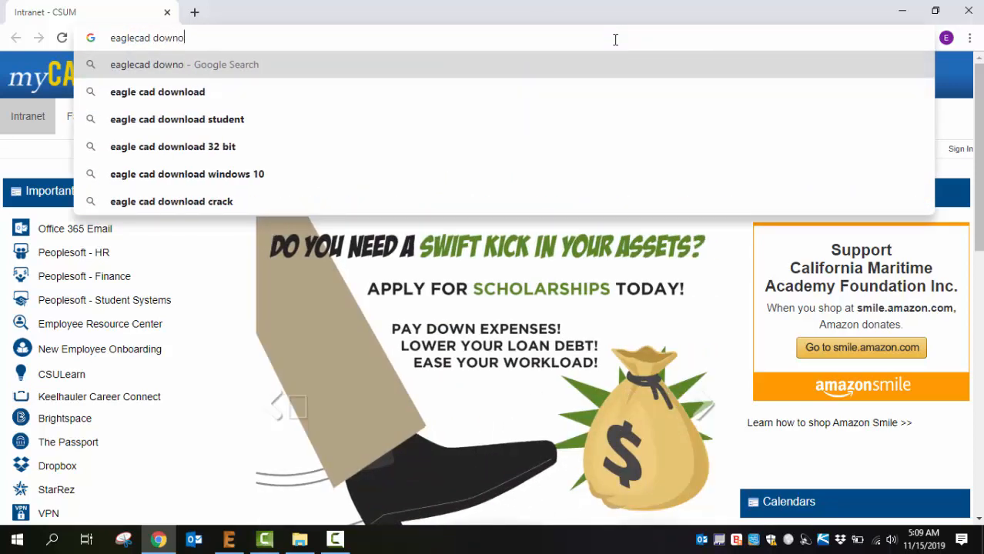
pyautogui.write('ad')
pyautogui.press('Return')
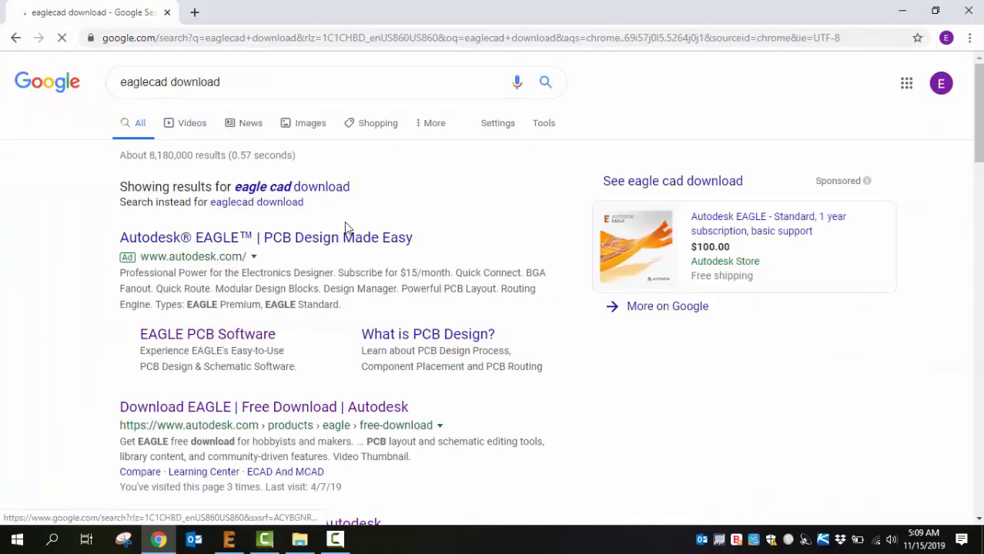
# Open Autodesk's "Download EAGLE | Free Download" result and look over the free version's download options
pyautogui.scroll(-1, 254, 301)
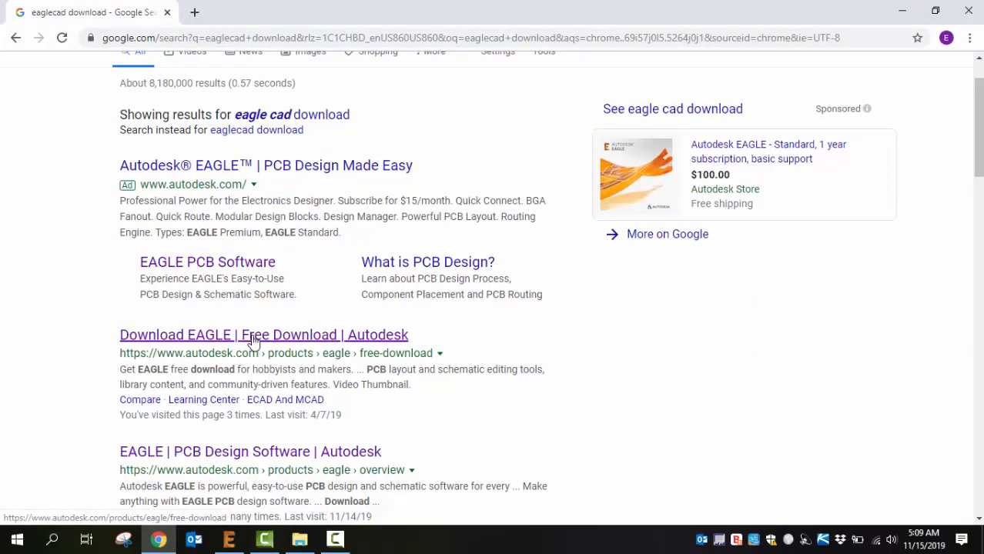
pyautogui.click(254, 337)
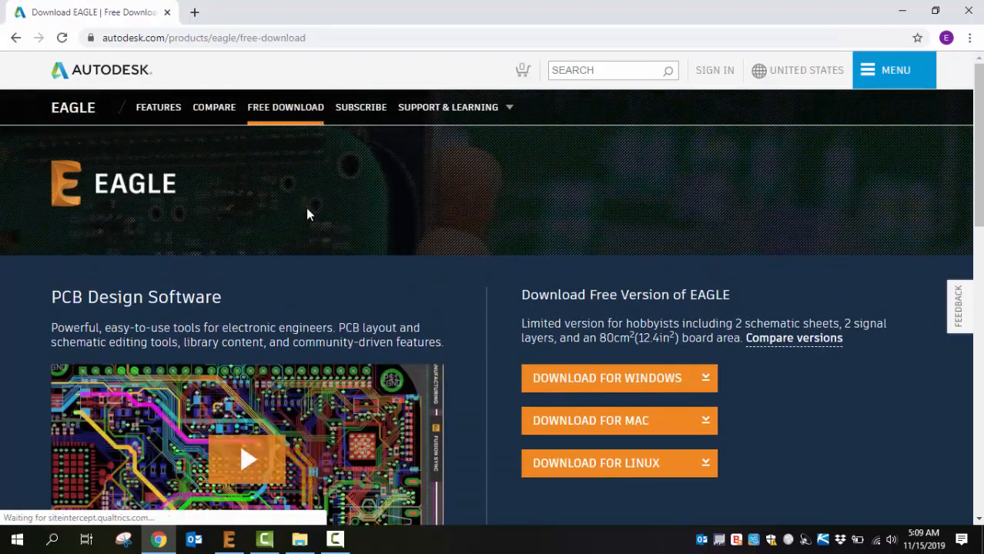
pyautogui.scroll(-4, 521, 205)
pyautogui.scroll(2, 539, 231)
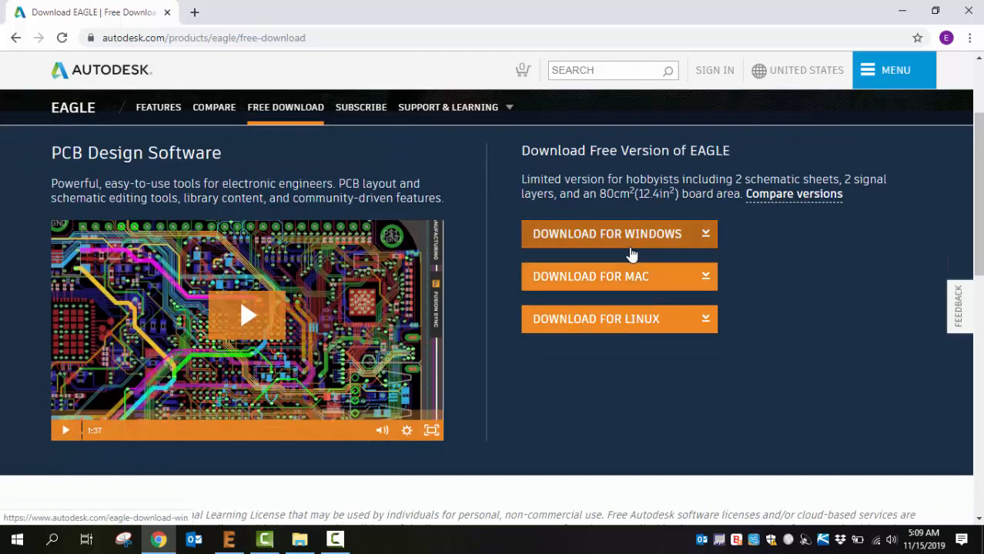
# Search for "sparkfun libraries" in a new browser tab and open the SparkFun-Eagle-Libraries repository on GitHub
pyautogui.click(194, 13)
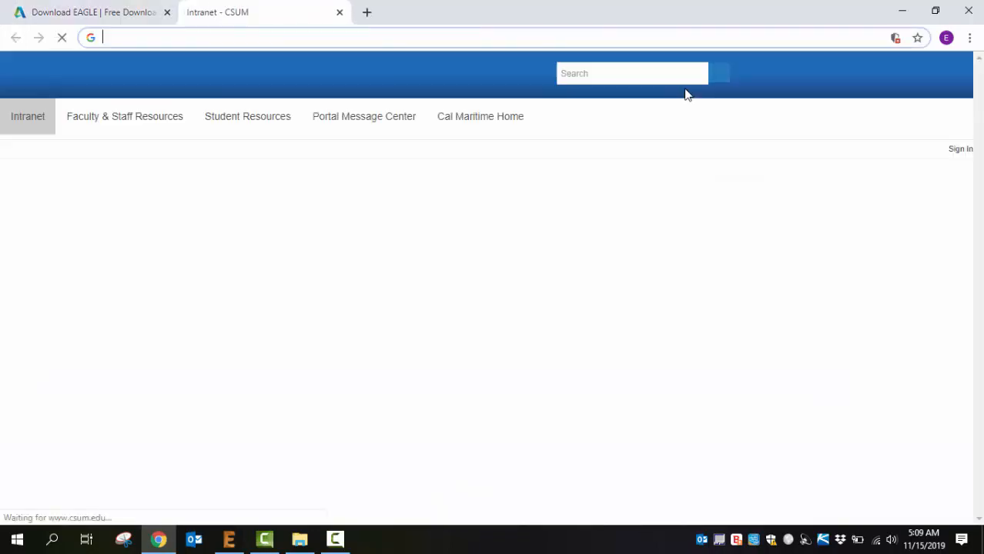
pyautogui.write('sparkfun libraries')
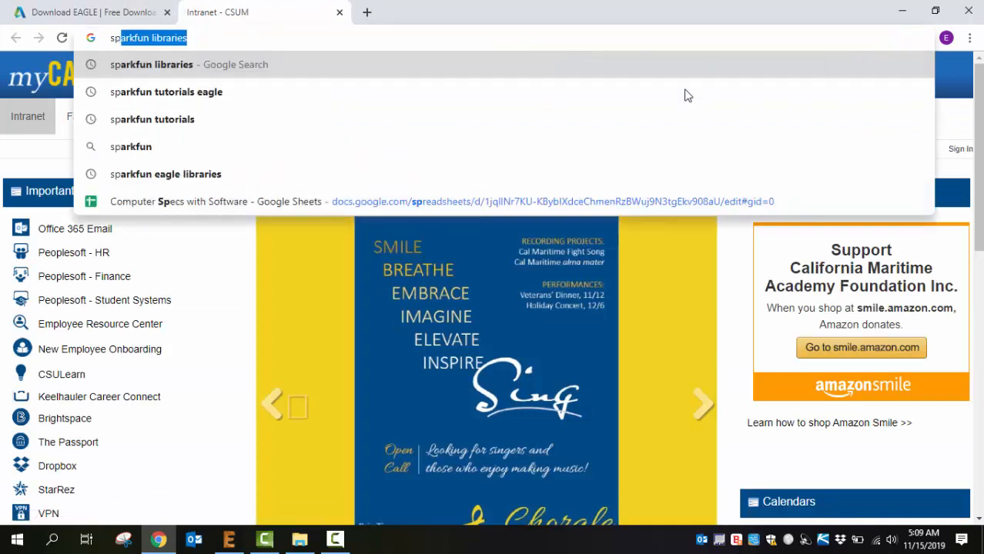
pyautogui.press('Return')
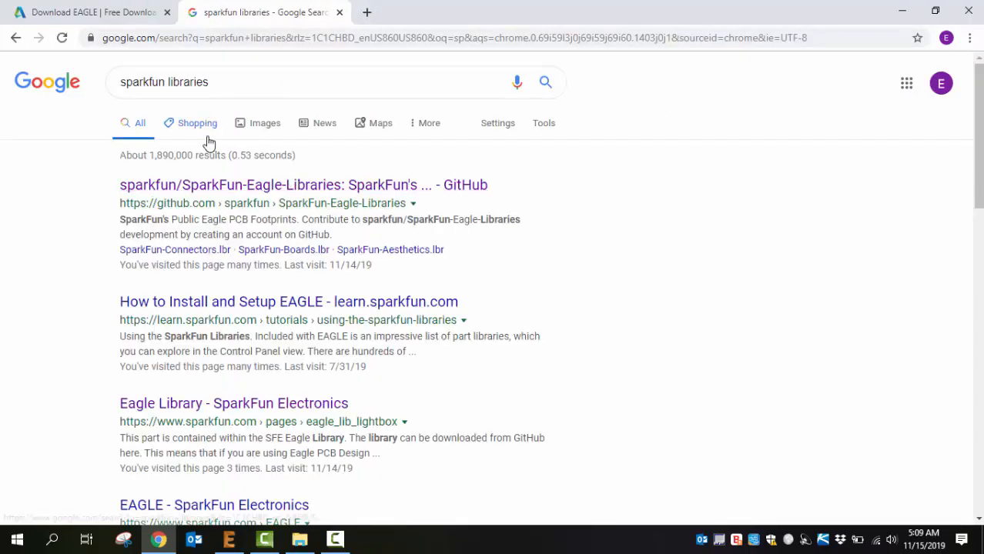
pyautogui.click(314, 190)
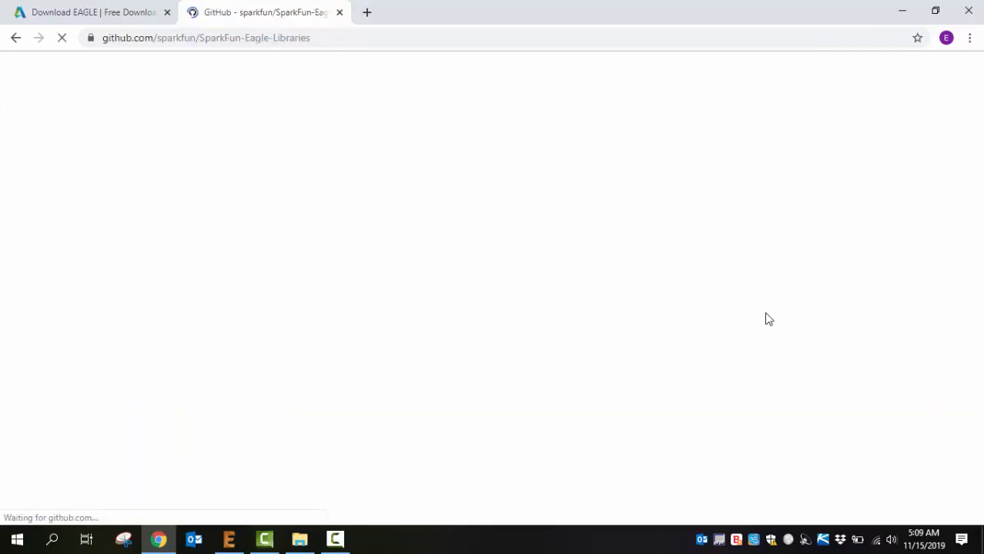
# Download the SparkFun-Eagle-Libraries repository as a ZIP and save it to the Desktop as SparkFun-Eagle-Libraries-master
pyautogui.scroll(-2, 781, 311)
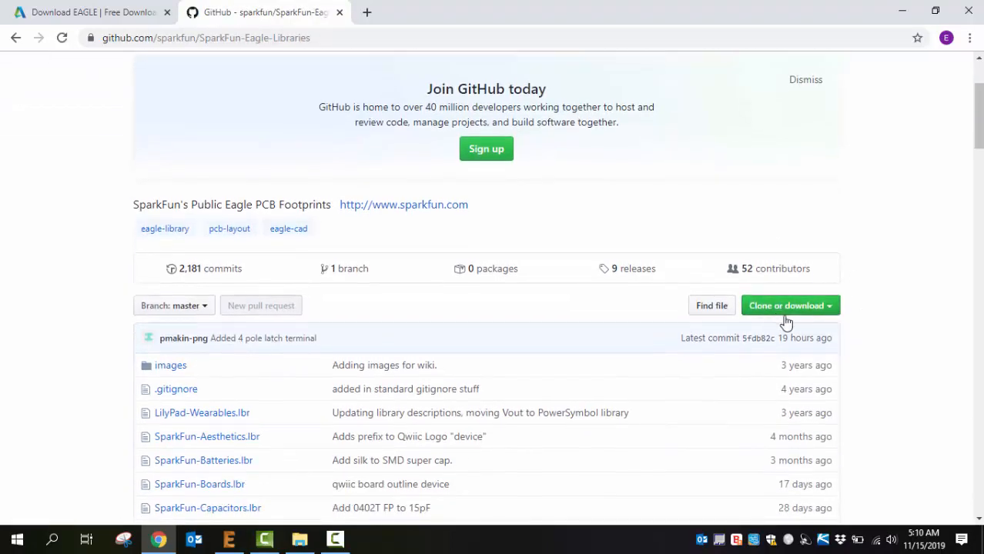
pyautogui.click(808, 308)
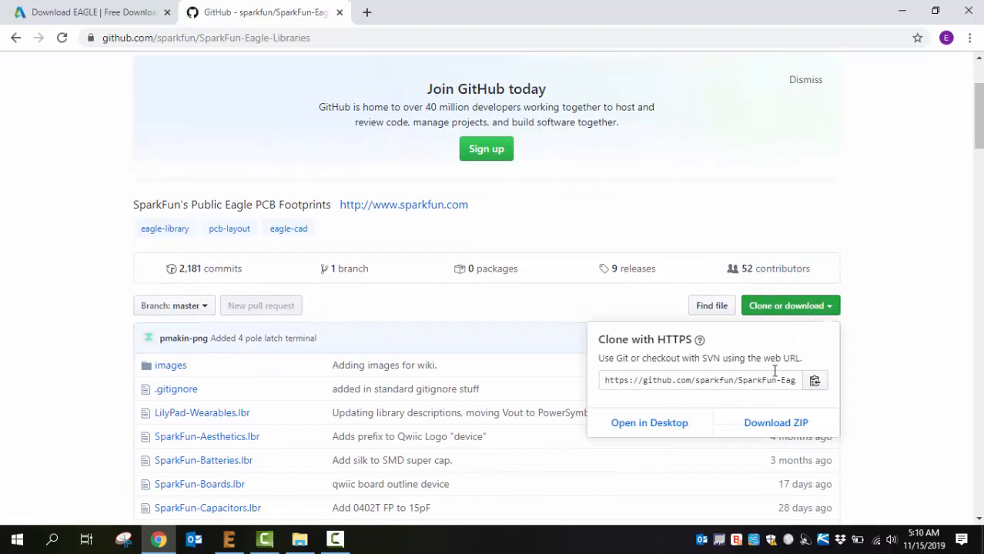
pyautogui.click(766, 430)
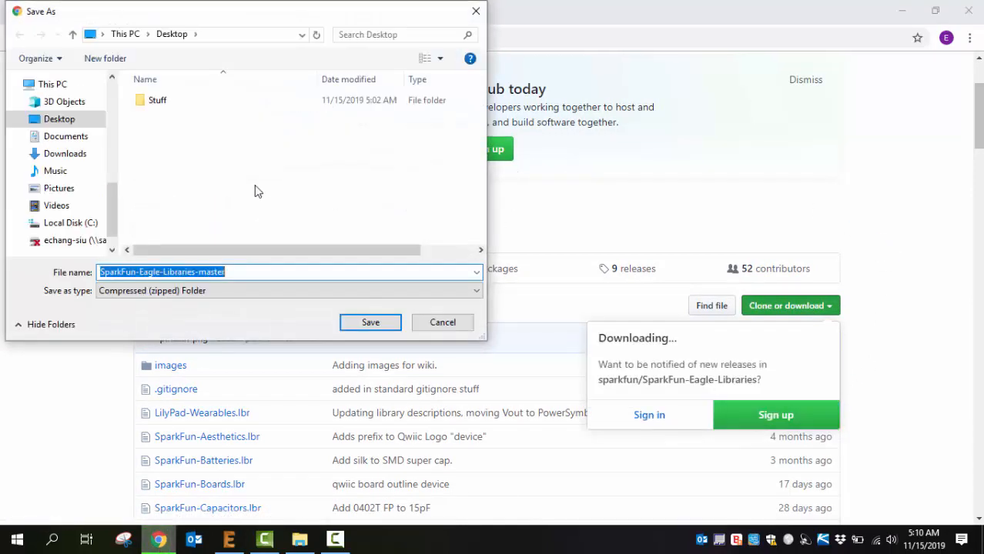
pyautogui.click(370, 324)
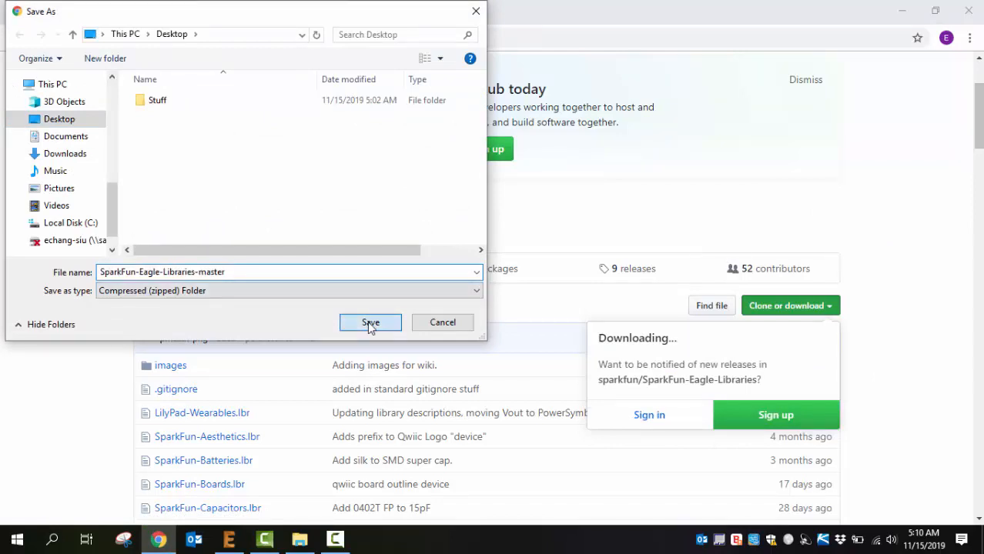
# Switch to File Explorer, open the eaglelibraries folder in Documents > EAGLE, and position the window clear of the downloaded ZIP on the desktop
pyautogui.click(903, 12)
pyautogui.click(300, 539)
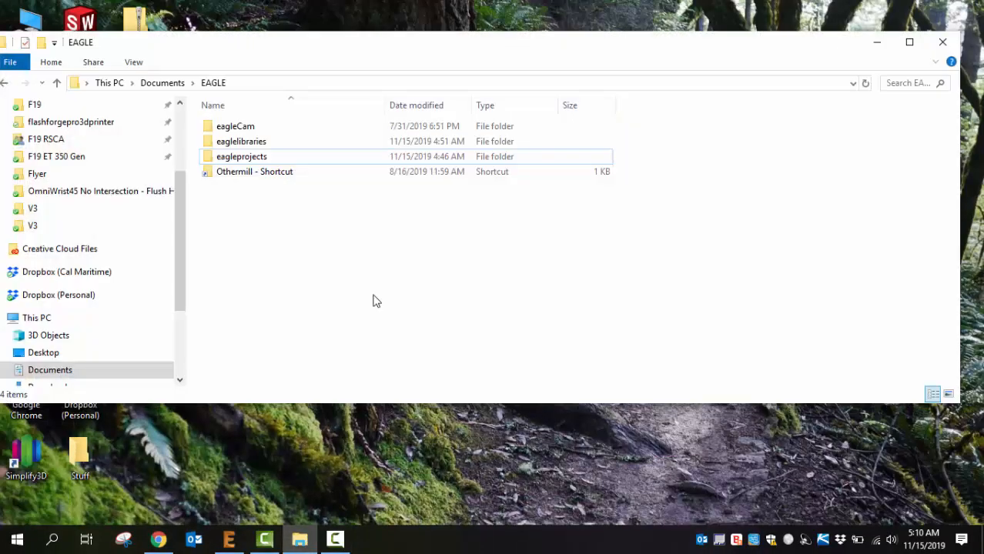
pyautogui.moveTo(371, 51); pyautogui.dragTo(561, 90)
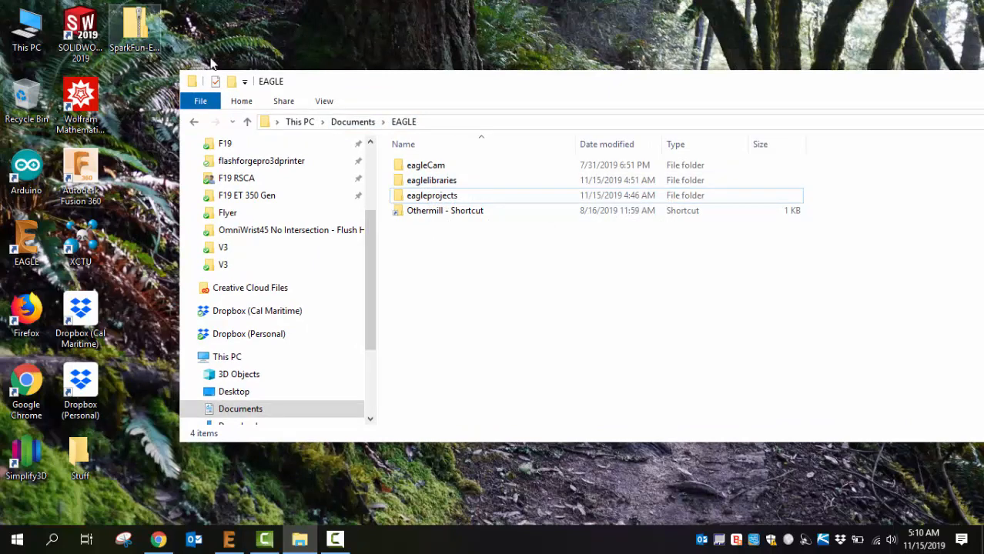
pyautogui.doubleClick(421, 180)
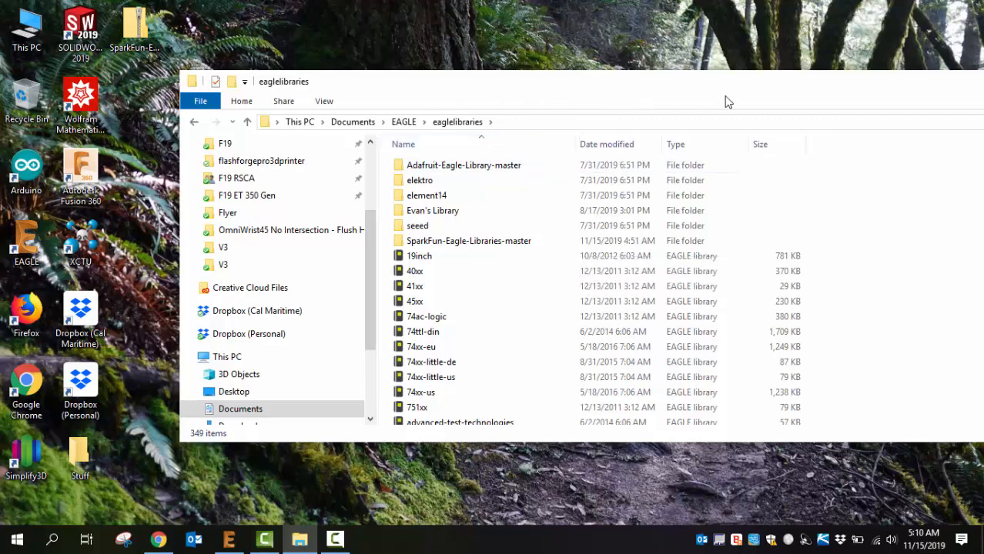
pyautogui.moveTo(729, 91); pyautogui.dragTo(648, 97)
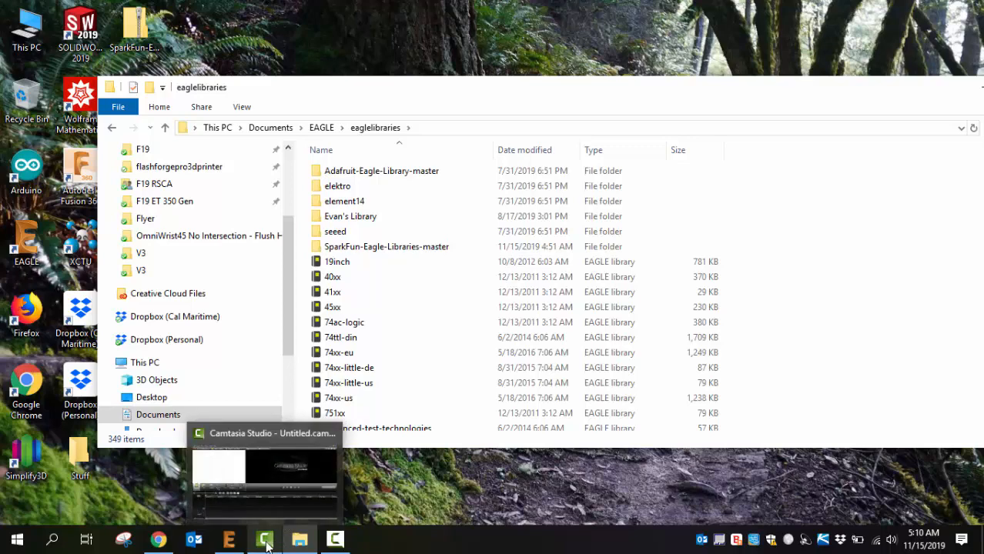
# Back in Chrome, search for "adafruit eagle libraries" in a new tab and open the adafruit/Adafruit-Eagle-Library GitHub repository at its download option
pyautogui.click(170, 543)
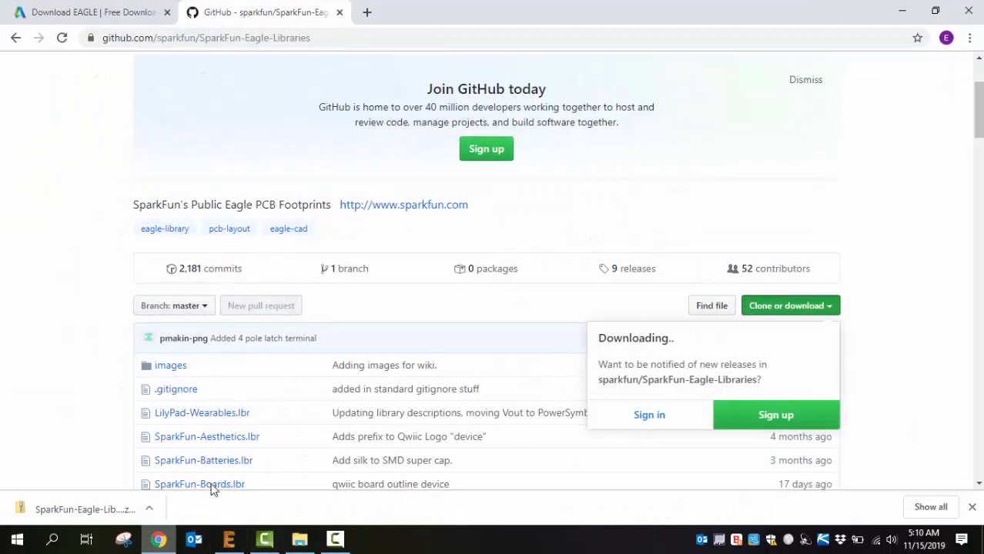
pyautogui.click(369, 13)
pyautogui.write('ada')
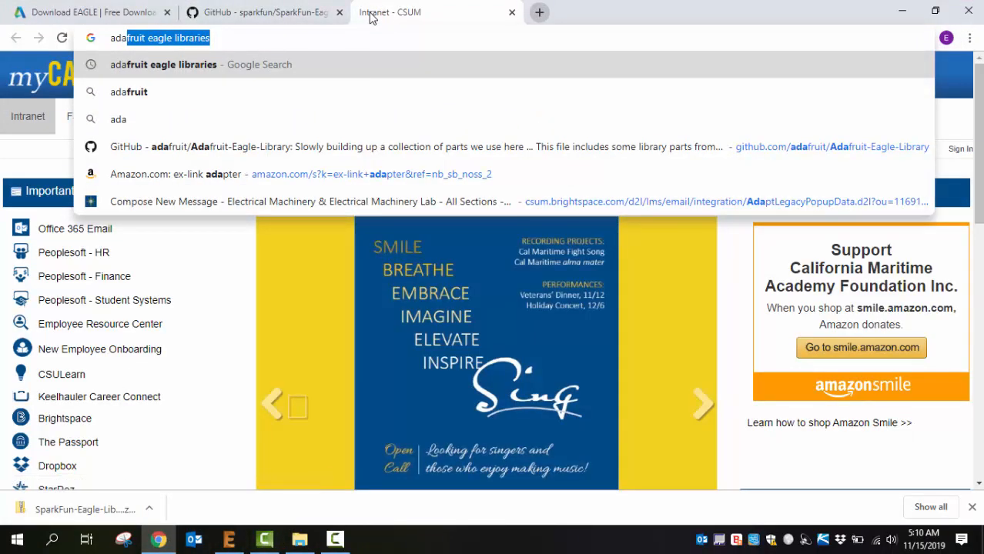
pyautogui.press('Return')
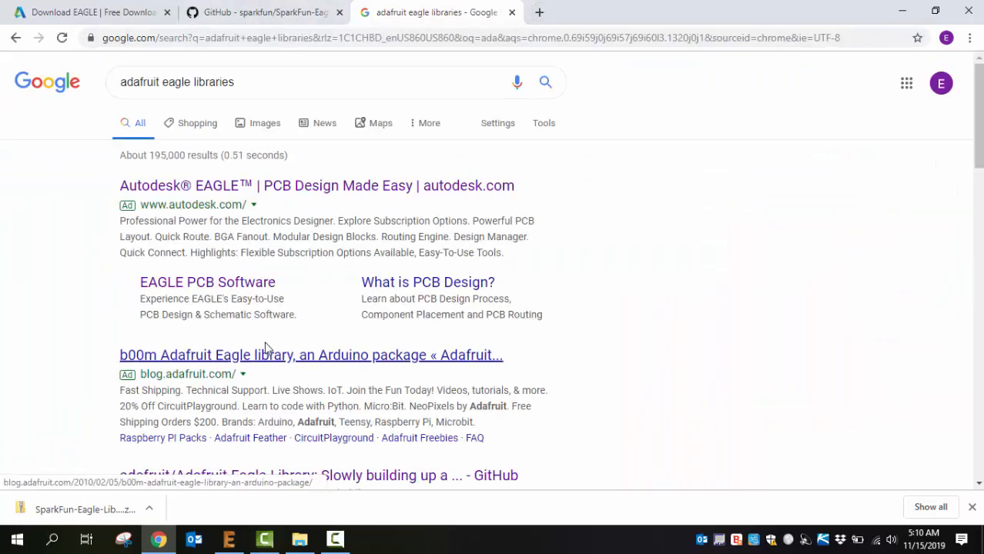
pyautogui.scroll(-2, 331, 365)
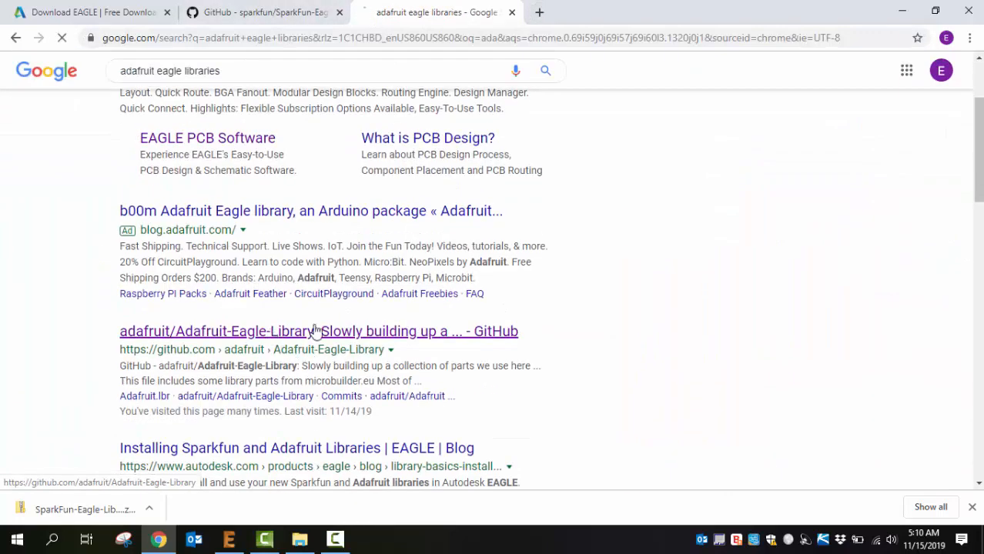
pyautogui.click(314, 331)
pyautogui.scroll(-1, 642, 274)
pyautogui.scroll(-1, 643, 273)
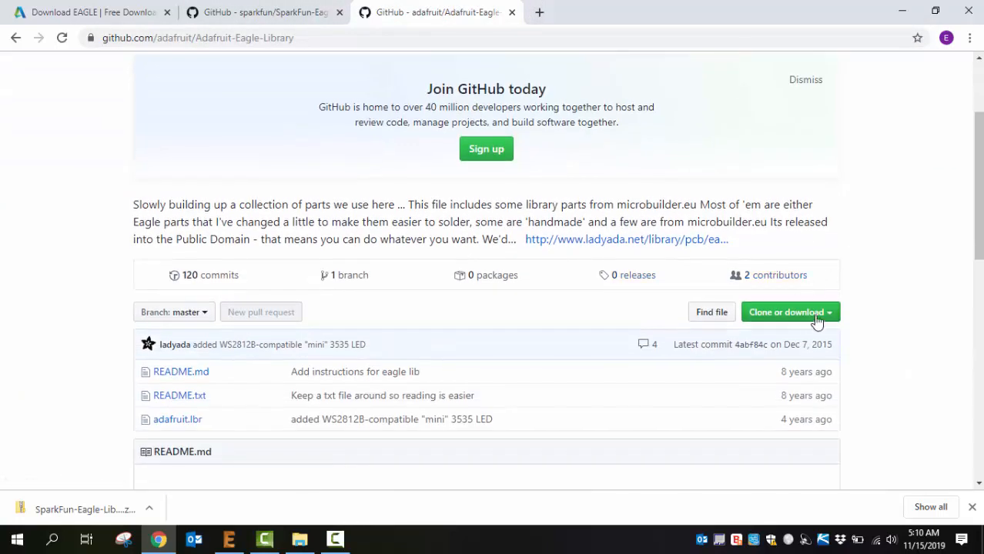
# Search for "sparkfun tutorials eagle" in a new browser tab and open SparkFun's "Using EAGLE: Schematic" tutorial
pyautogui.click(540, 13)
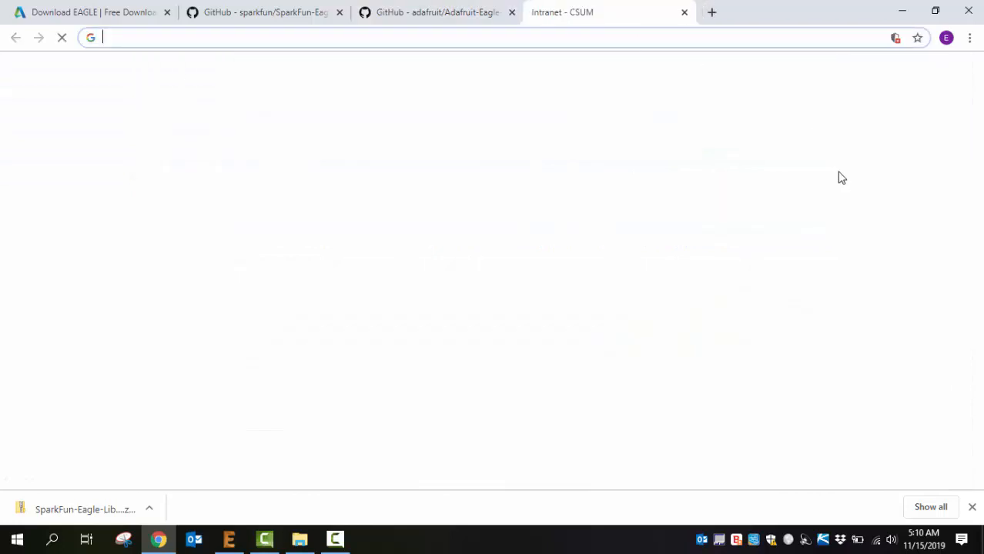
pyautogui.write('s')
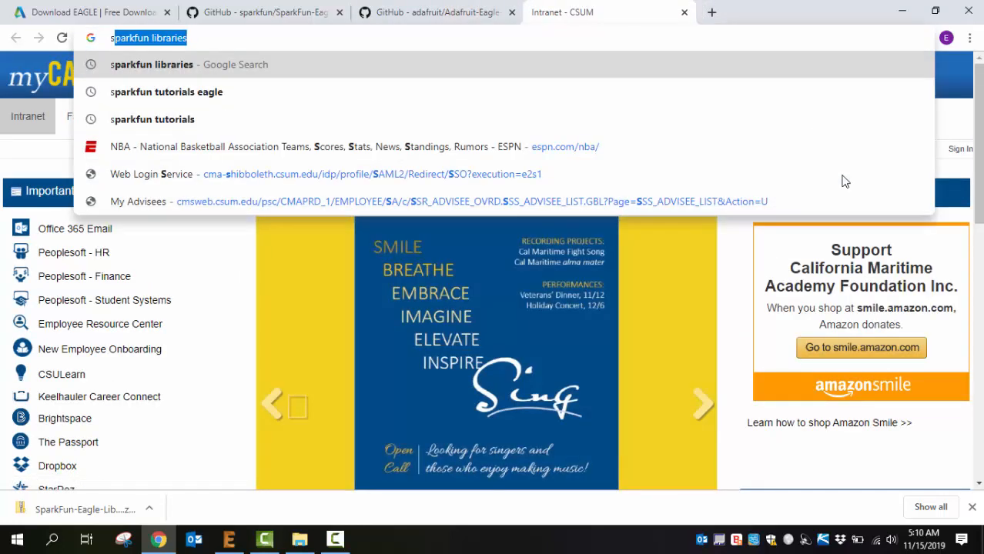
pyautogui.press('Down')
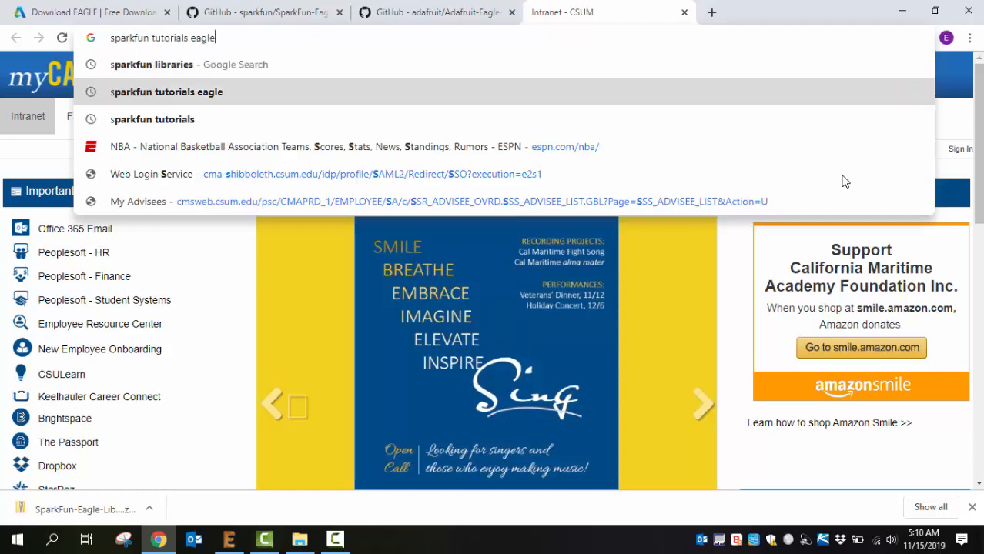
pyautogui.press('Return')
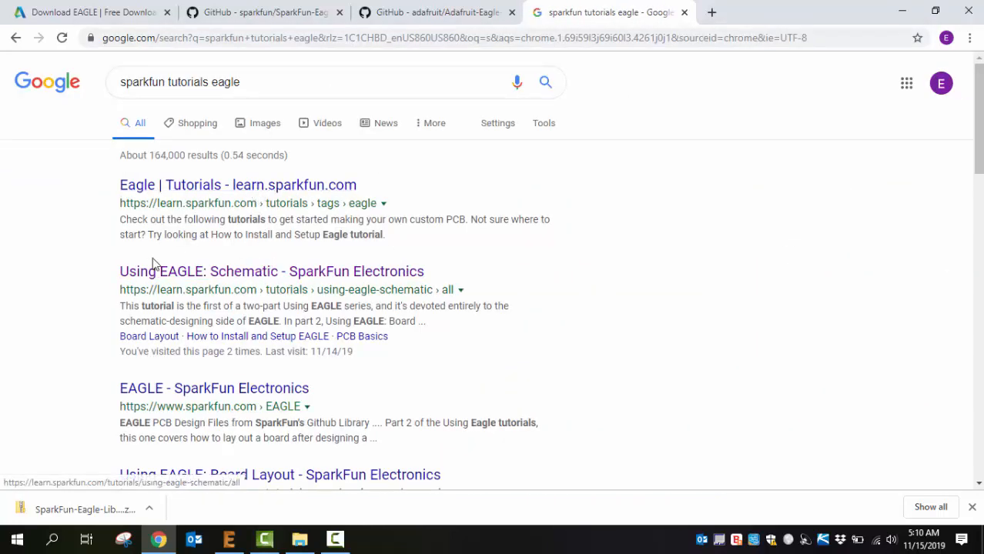
pyautogui.click(228, 276)
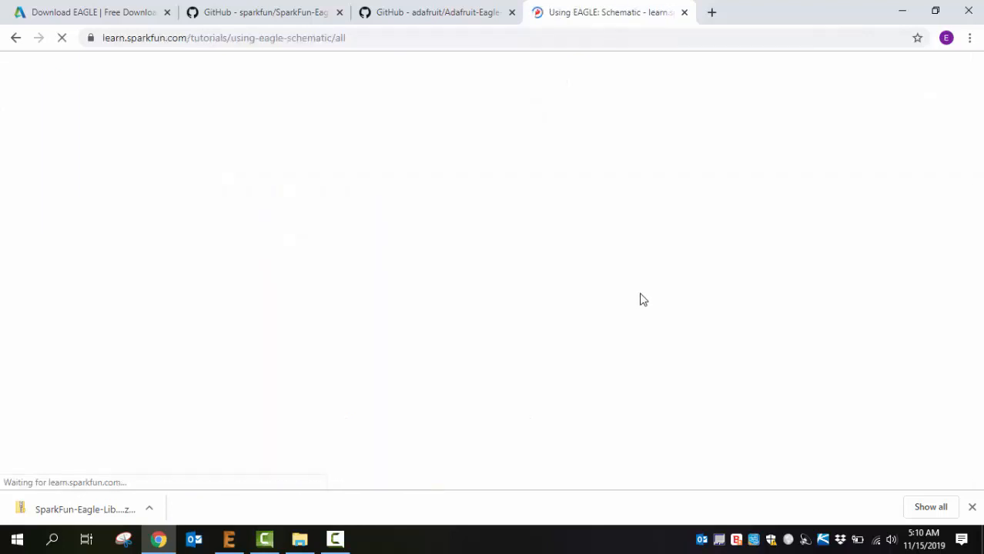
# Look through the schematic tutorial from its introduction to the Using EAGLE: Board Layout link under Resources and Going Further
pyautogui.scroll(-3, 589, 240)
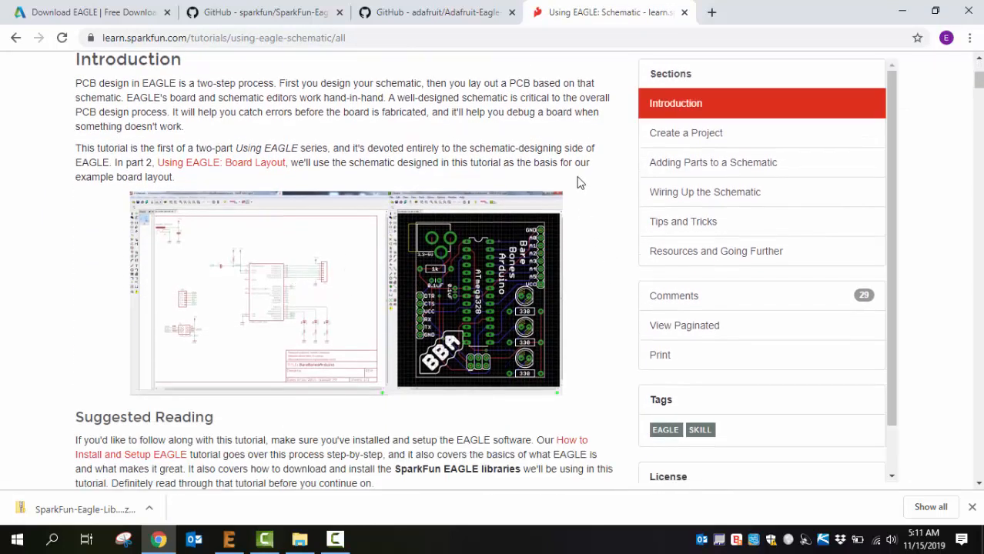
pyautogui.scroll(-3, 604, 245)
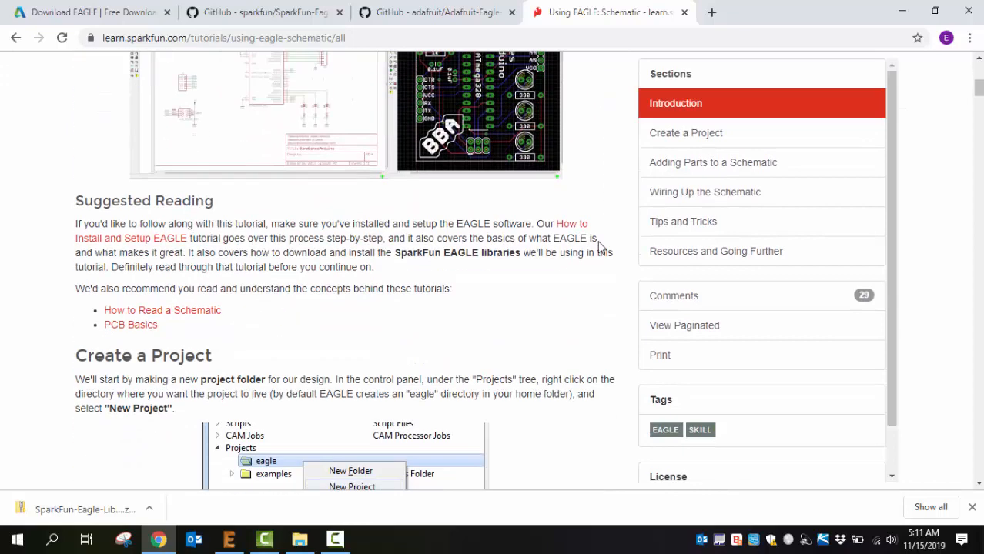
pyautogui.scroll(-2, 579, 245)
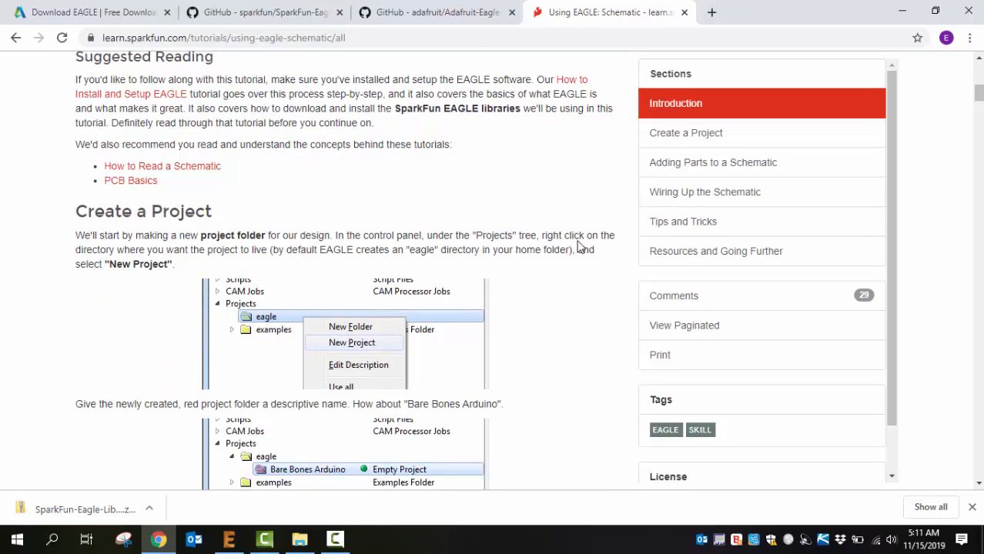
pyautogui.scroll(-3, 579, 245)
pyautogui.moveTo(980, 105); pyautogui.dragTo(953, 472)
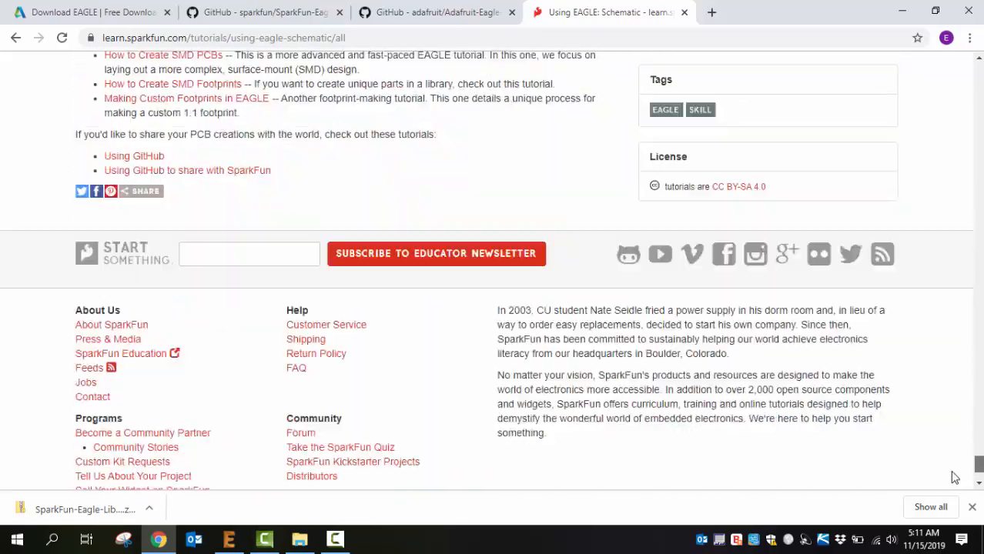
pyautogui.scroll(5, 512, 340)
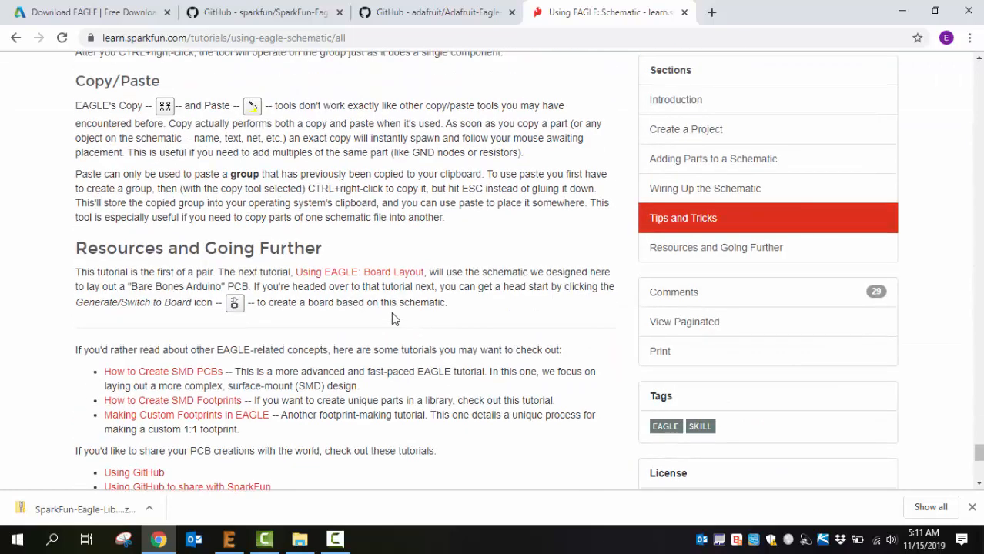
# Open the linked "Using EAGLE: Board Layout" tutorial and read through its Create a Board From Schematic section
pyautogui.click(362, 274)
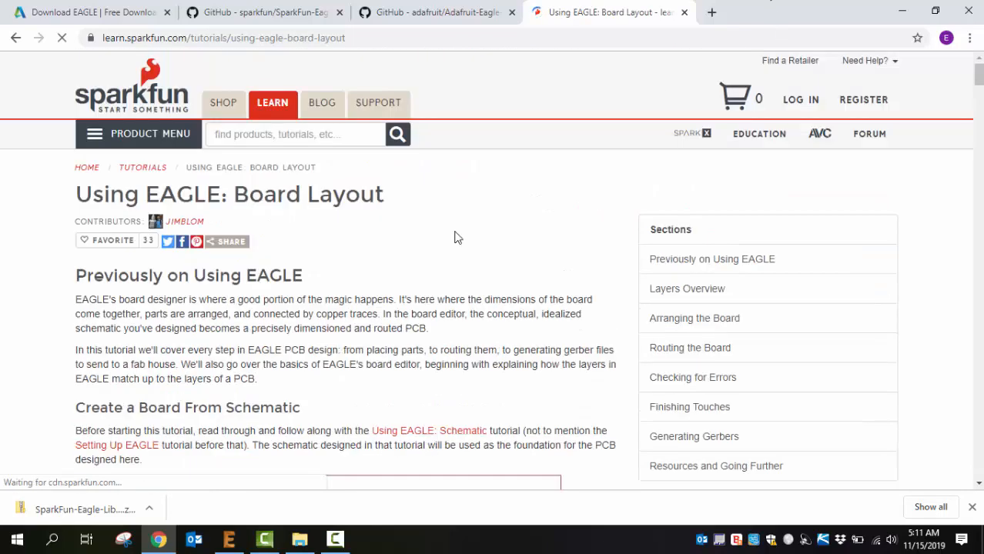
pyautogui.scroll(-2, 431, 254)
pyautogui.scroll(-3, 420, 264)
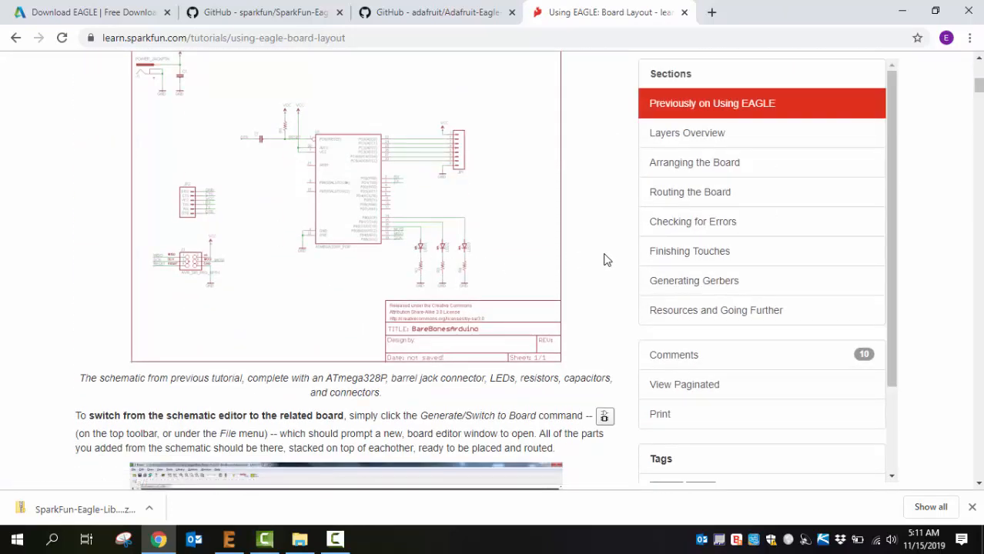
pyautogui.scroll(1, 330, 322)
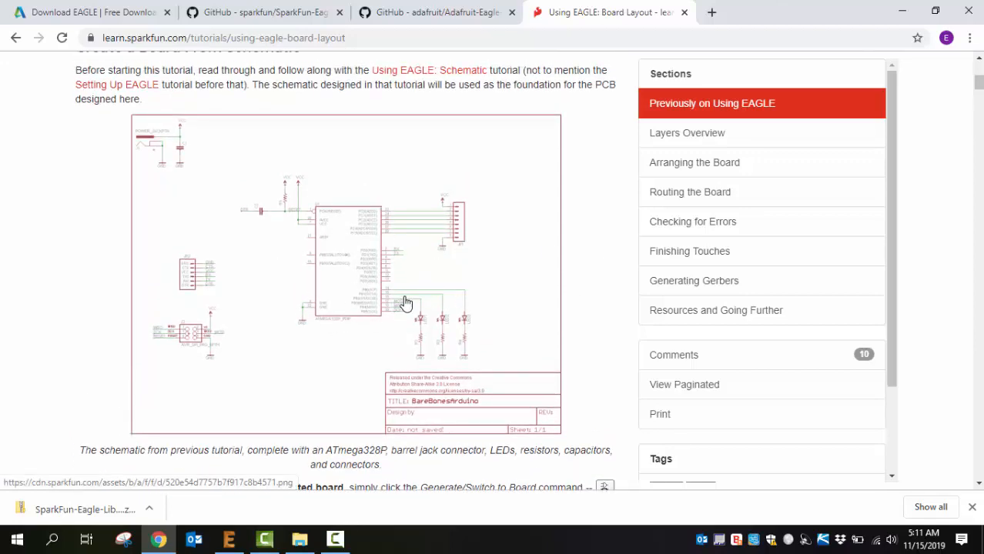
pyautogui.scroll(-5, 400, 293)
pyautogui.scroll(4, 470, 249)
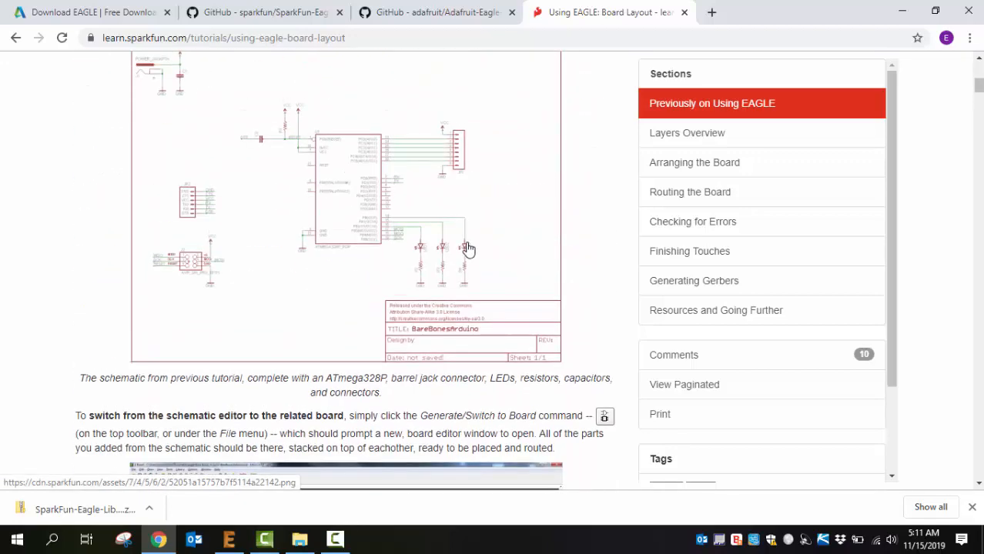
pyautogui.scroll(-4, 466, 244)
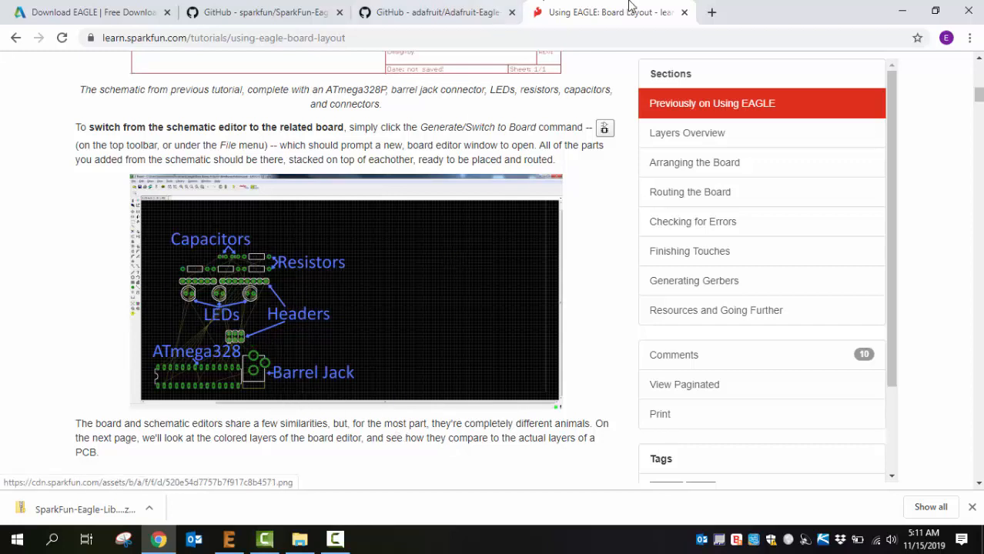
# Switch to File Explorer, open the 6PulseInverter folder under EAGLE > eagleprojects, and examine the 3phase inverter board and schematic files
pyautogui.click(902, 16)
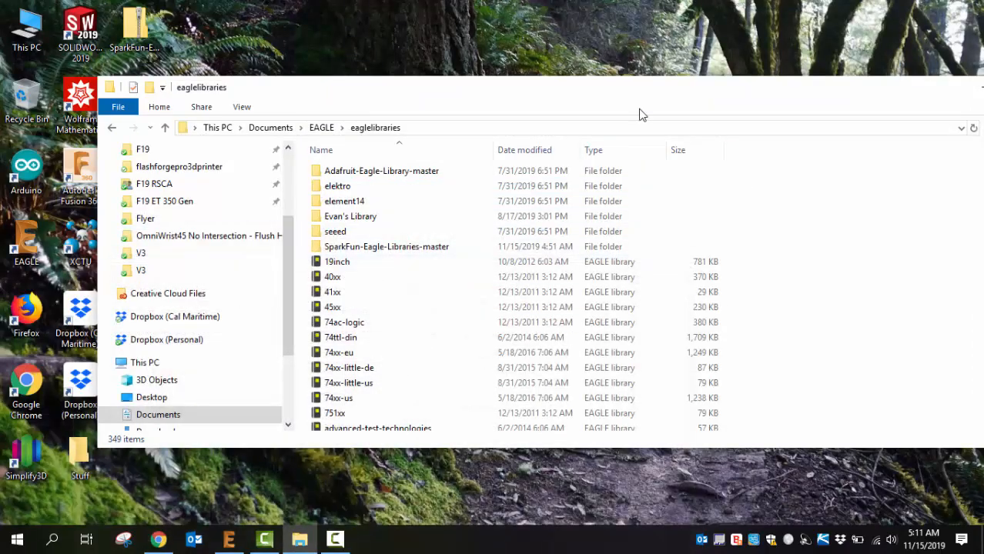
pyautogui.click(321, 128)
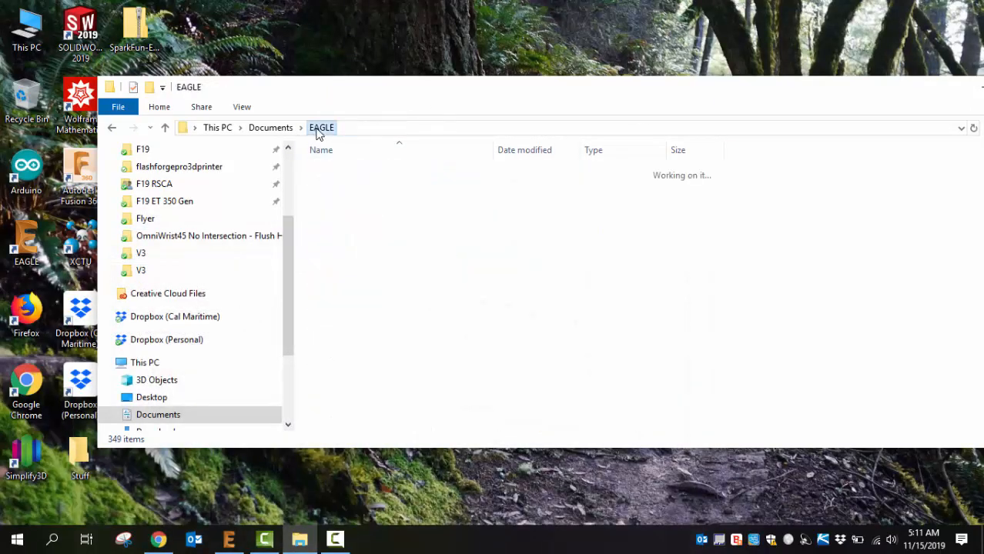
pyautogui.click(348, 205)
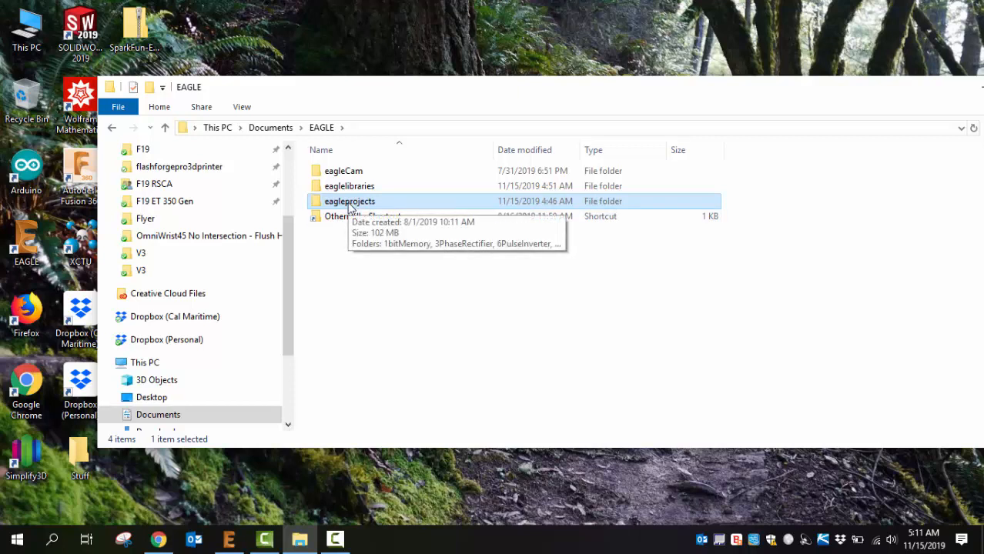
pyautogui.doubleClick(349, 205)
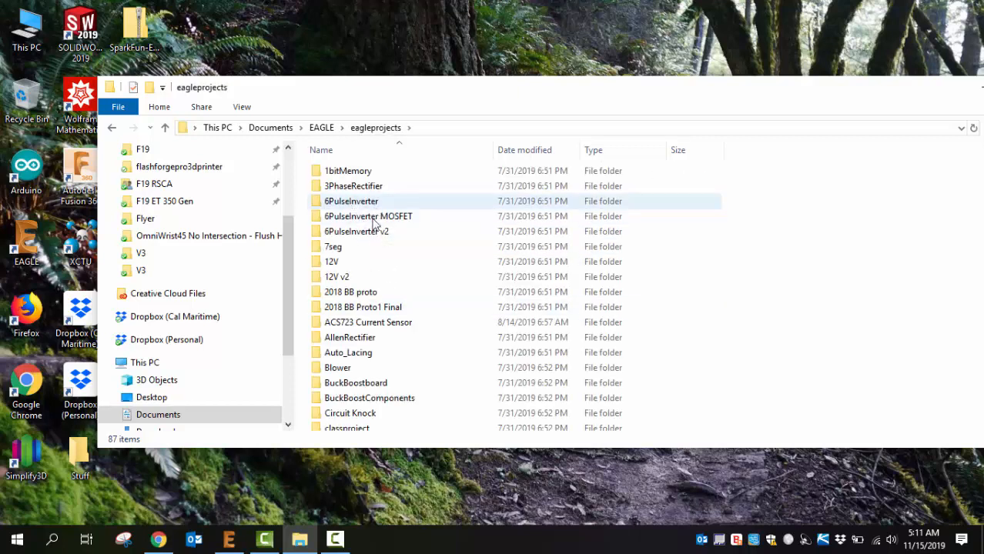
pyautogui.doubleClick(350, 201)
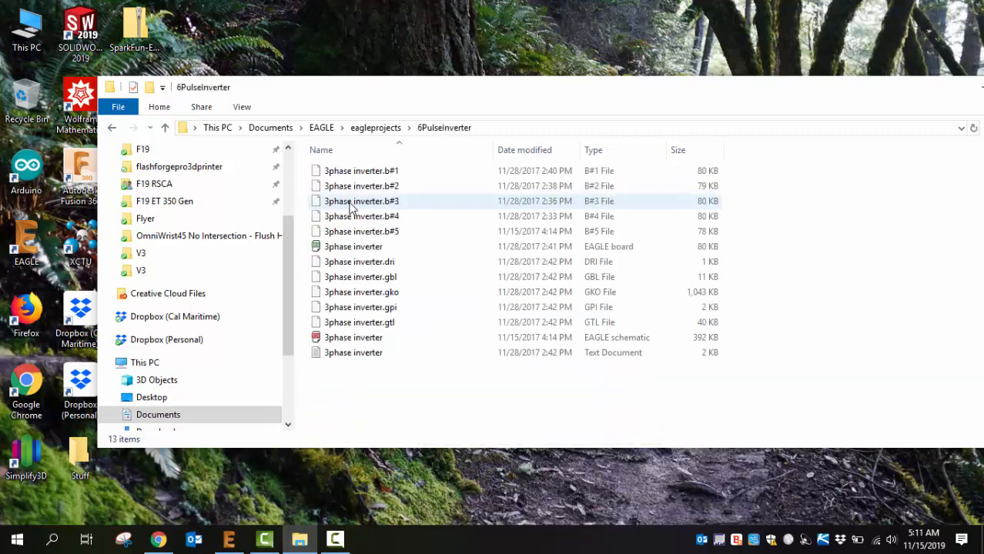
pyautogui.click(358, 247)
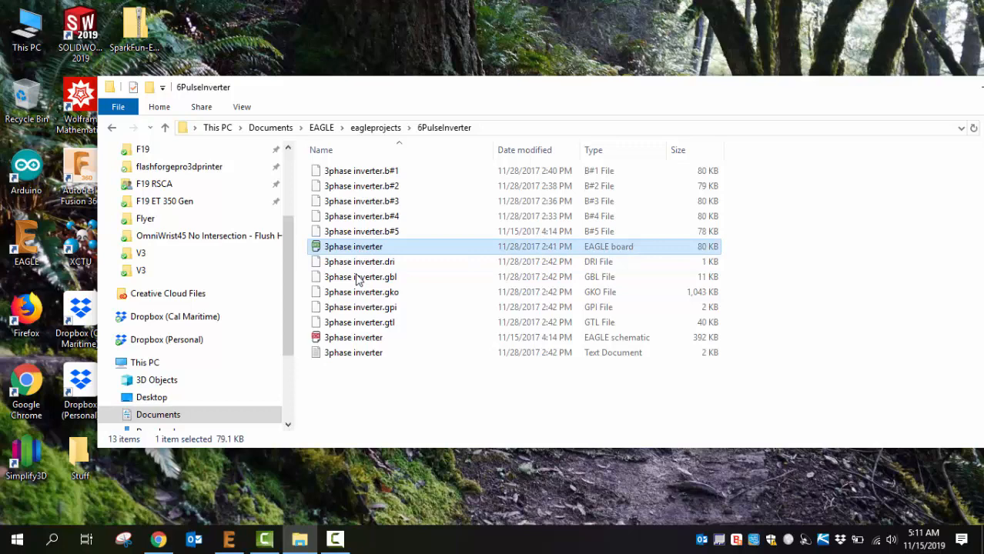
pyautogui.click(353, 339)
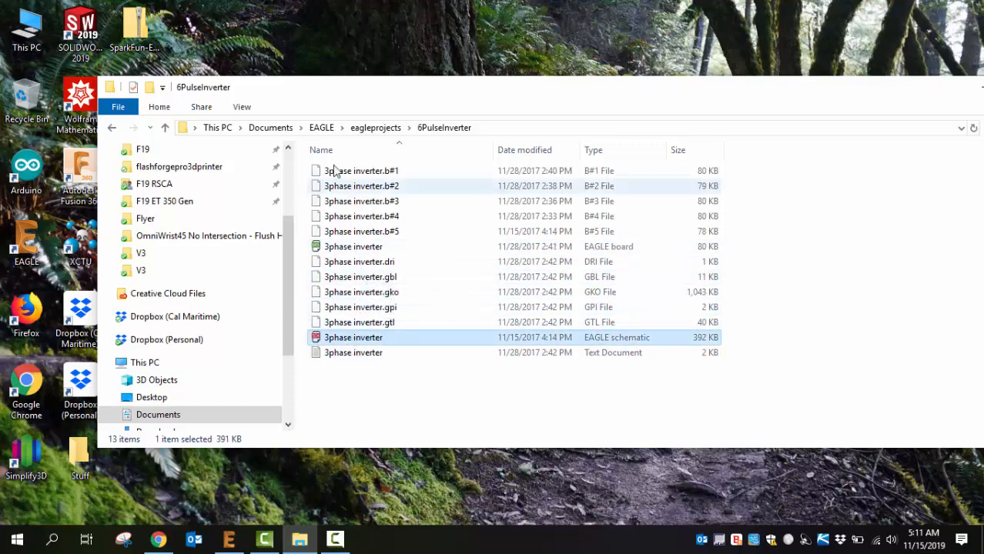
# Return to the EAGLE folder in Documents and clear the File Explorer window off the desktop
pyautogui.click(112, 128)
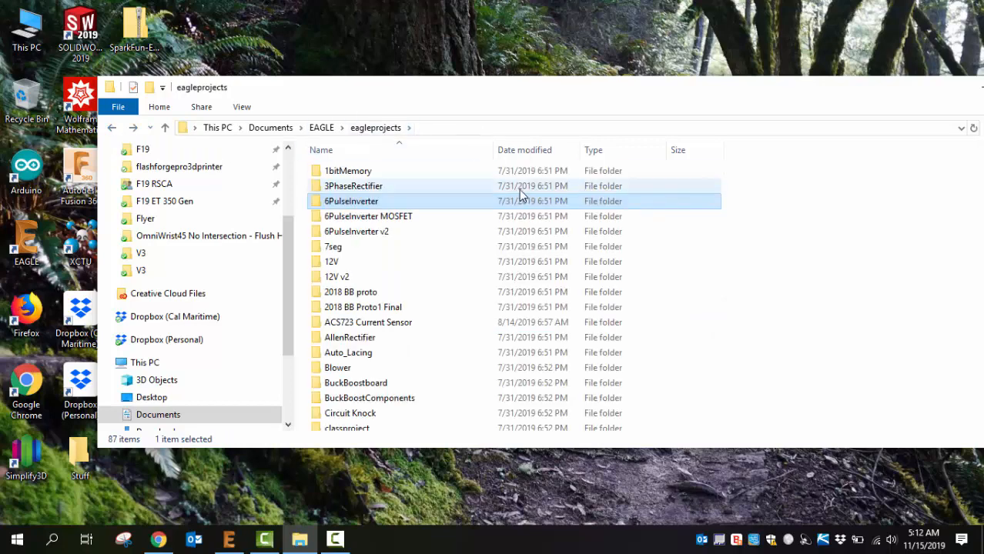
pyautogui.click(321, 128)
pyautogui.click(978, 91)
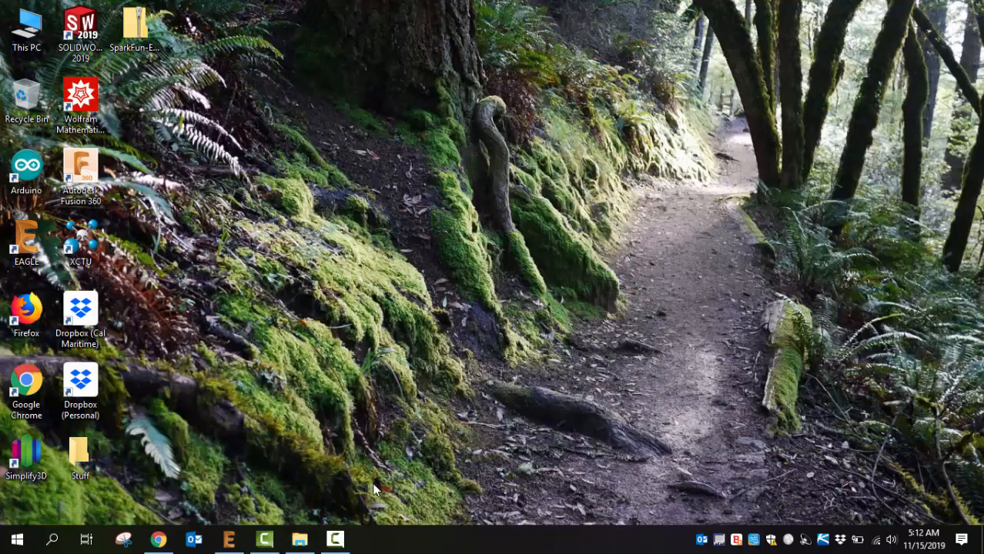
# Switch to the EAGLE Control Panel, compare the Libraries and Projects entries, and examine the lbr and eaglelibraries folders under Libraries
pyautogui.click(228, 539)
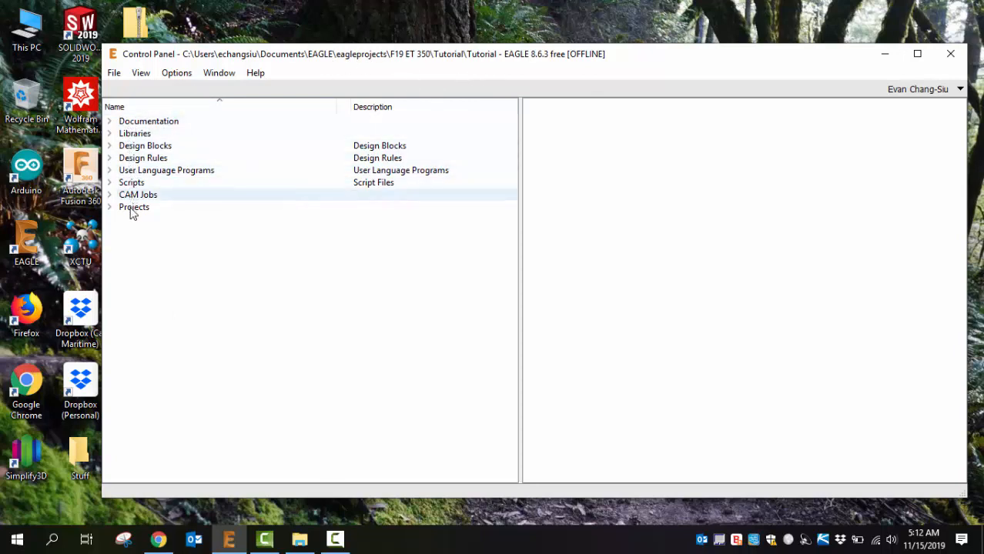
pyautogui.click(131, 135)
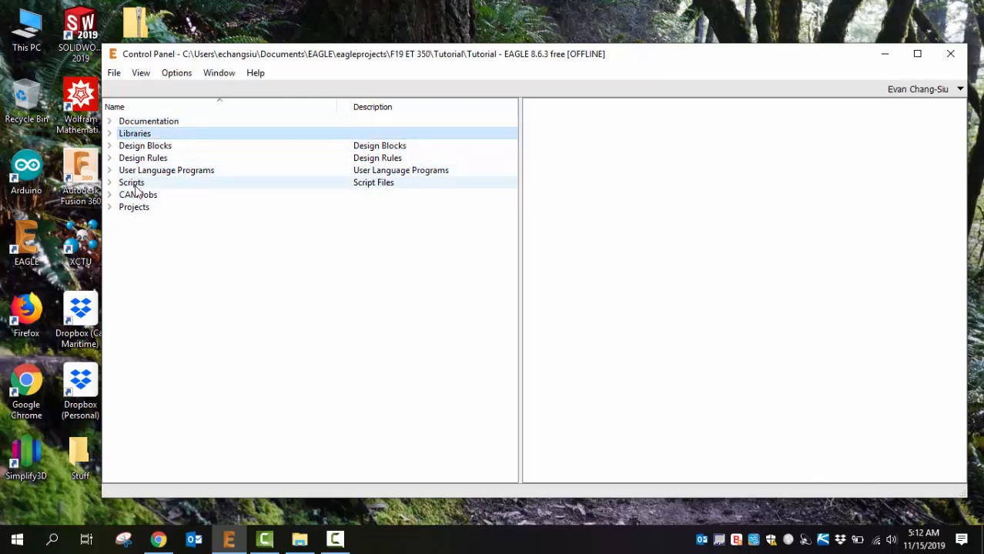
pyautogui.click(134, 208)
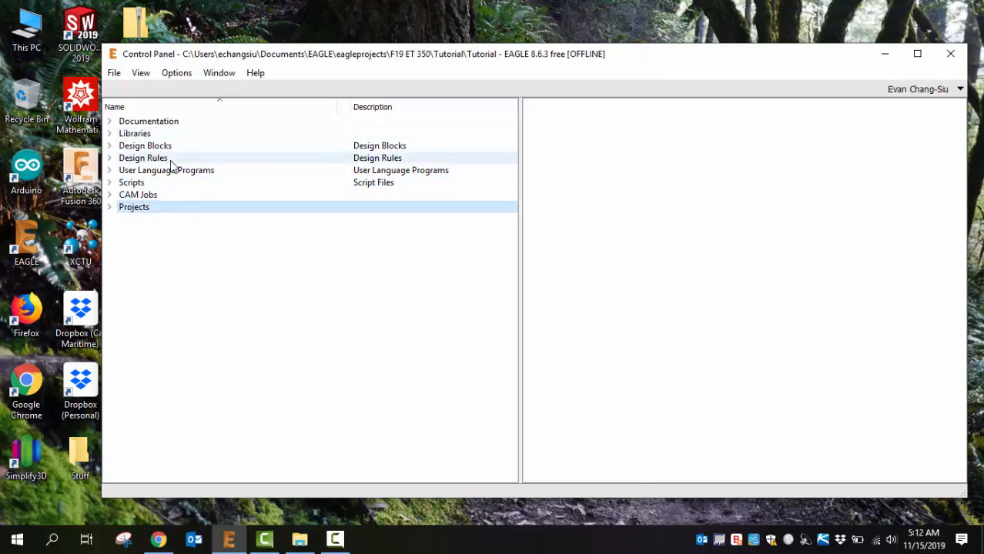
pyautogui.click(134, 137)
pyautogui.click(136, 210)
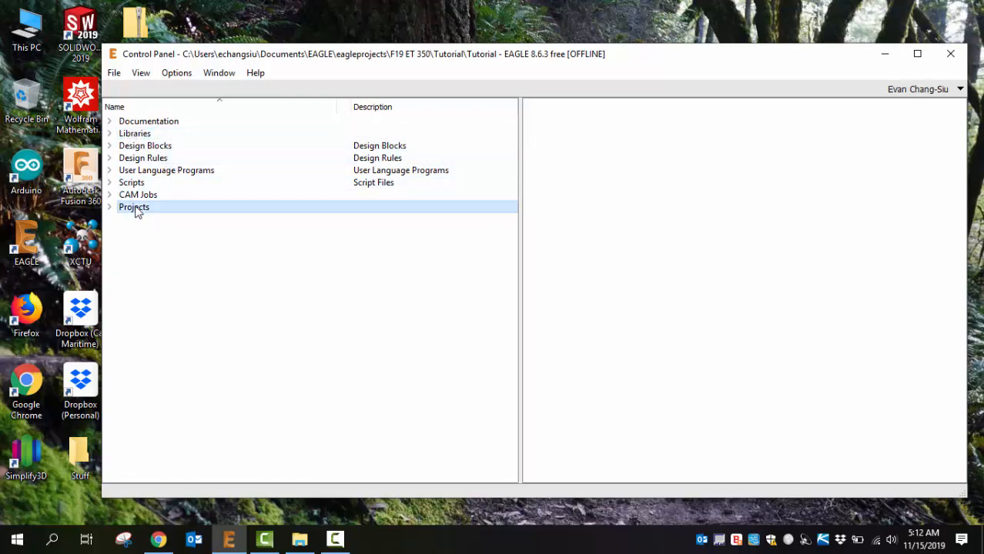
pyautogui.click(137, 135)
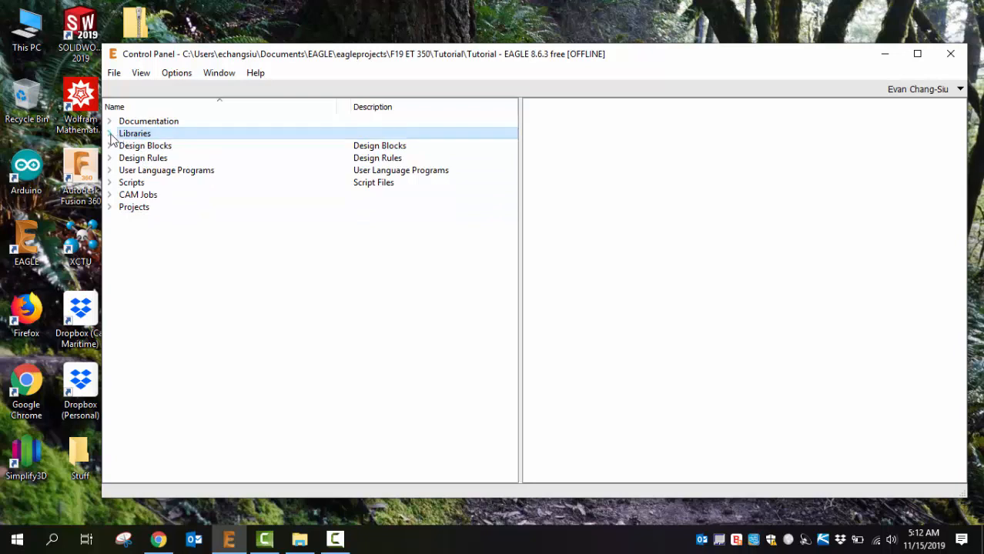
pyautogui.click(109, 134)
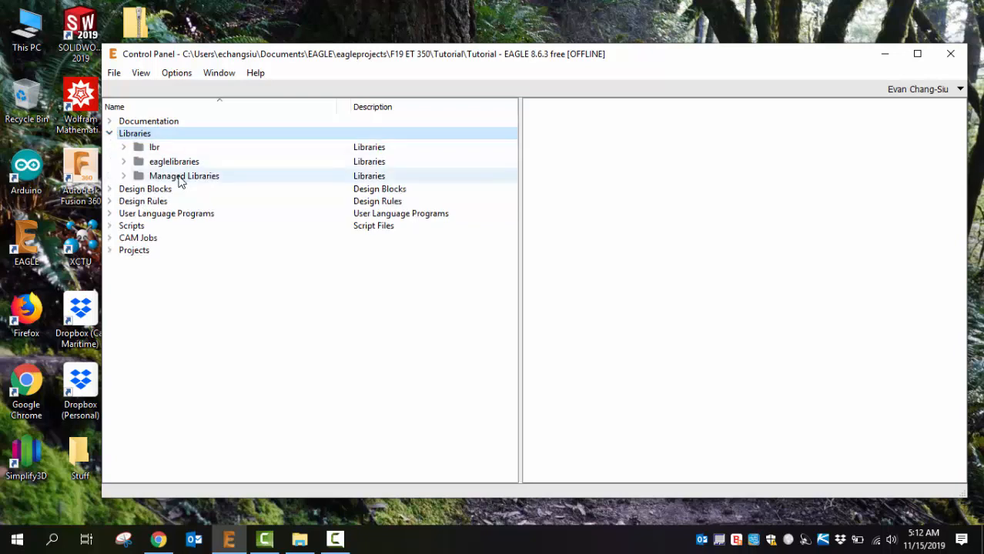
pyautogui.click(140, 149)
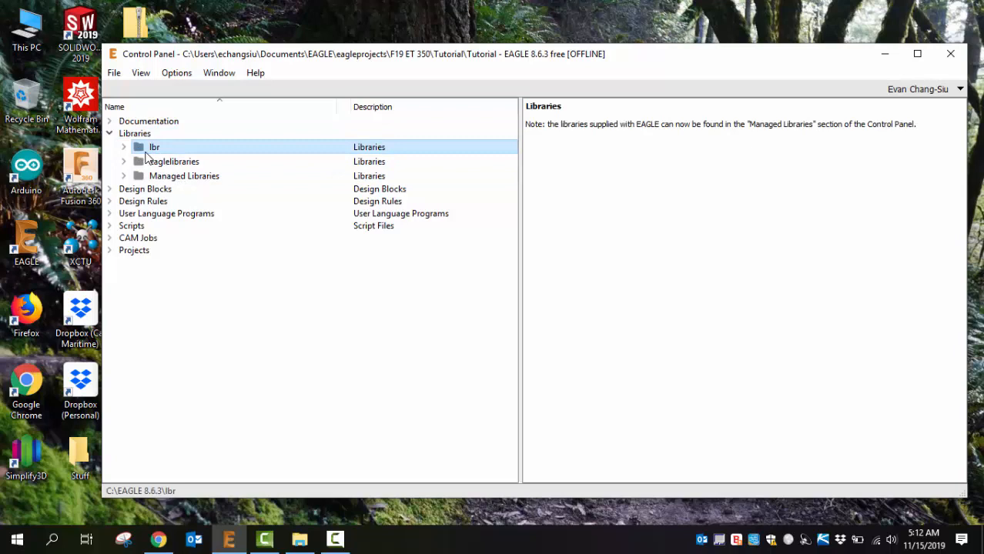
pyautogui.click(167, 166)
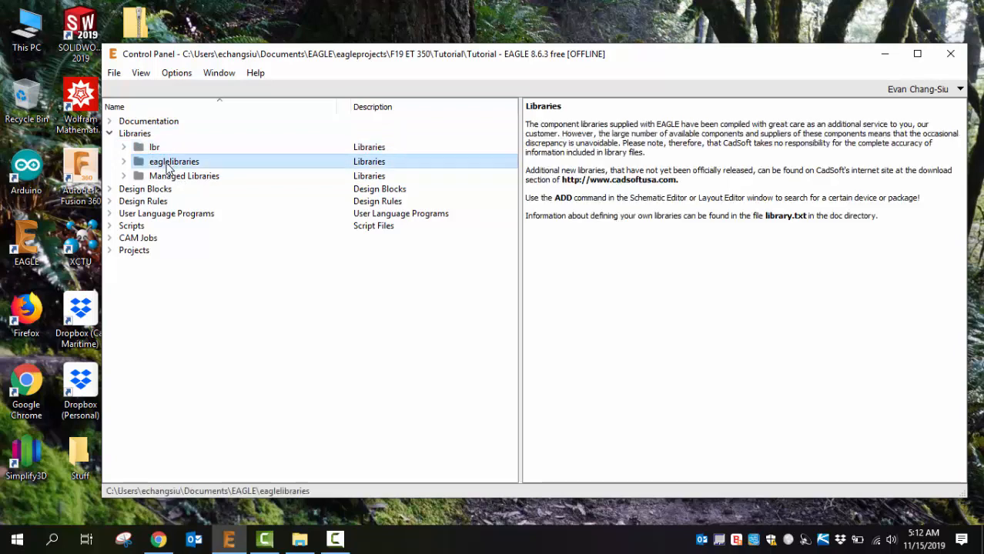
# Open the Directories settings and examine the Libraries path, covering the default $EAGLEDIR\lbr entry and the added Documents\EAGLE\eaglelibraries entry
pyautogui.click(178, 74)
pyautogui.click(202, 91)
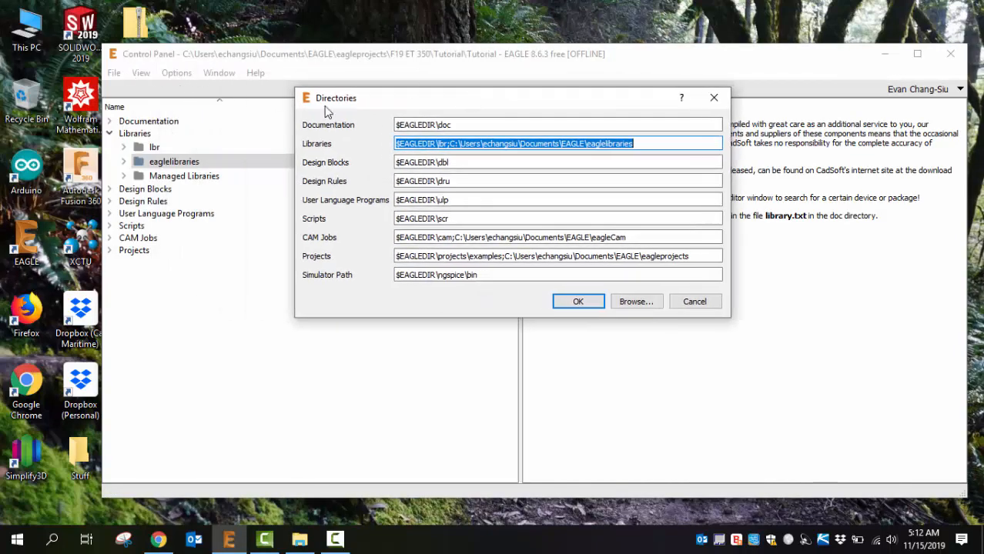
pyautogui.click(451, 144)
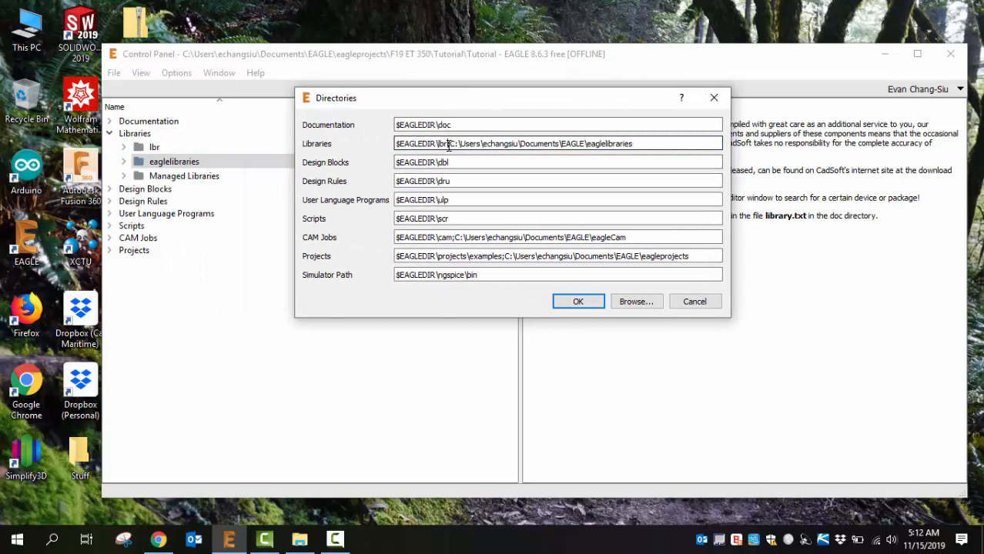
pyautogui.moveTo(449, 146); pyautogui.dragTo(405, 143)
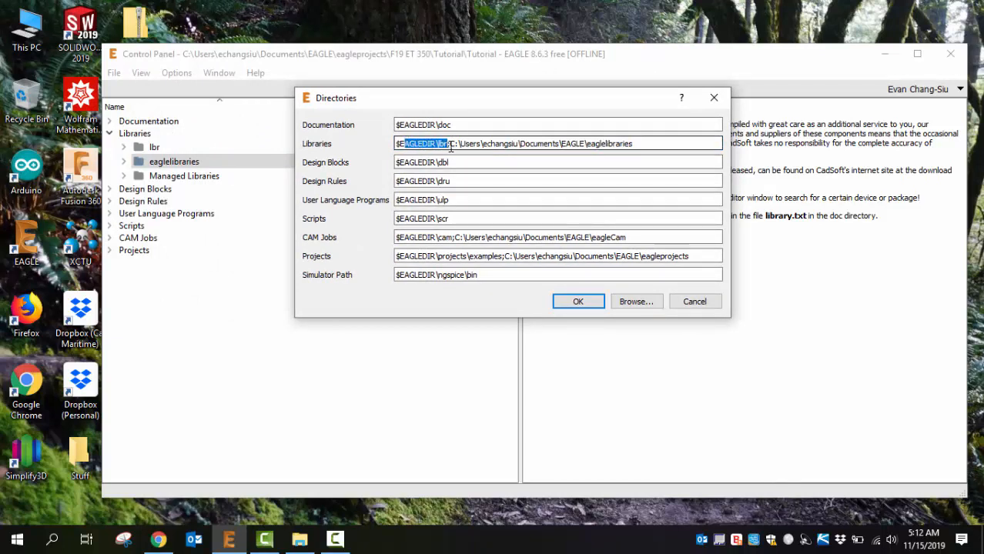
pyautogui.click(446, 146)
pyautogui.moveTo(397, 143); pyautogui.dragTo(447, 146)
pyautogui.moveTo(638, 143); pyautogui.dragTo(451, 142)
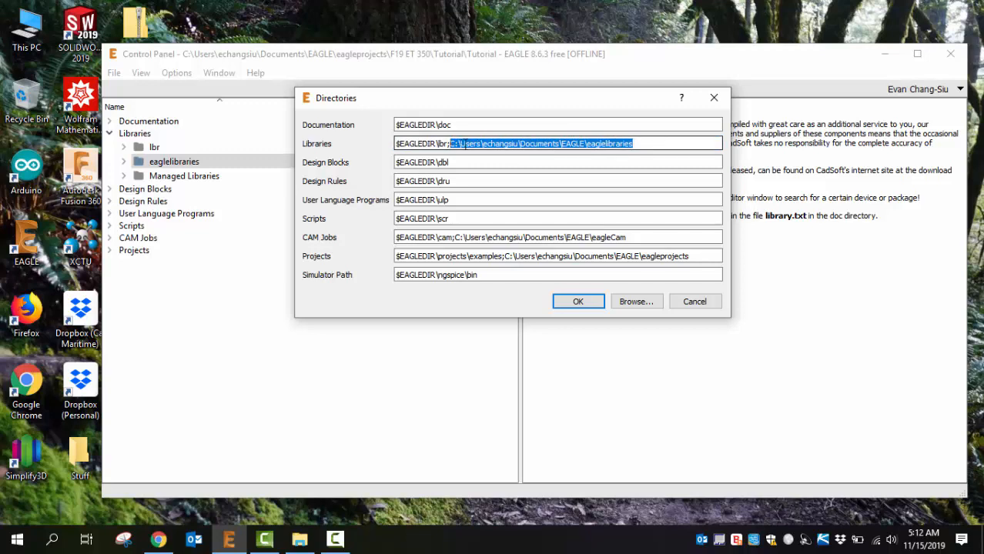
pyautogui.click(651, 144)
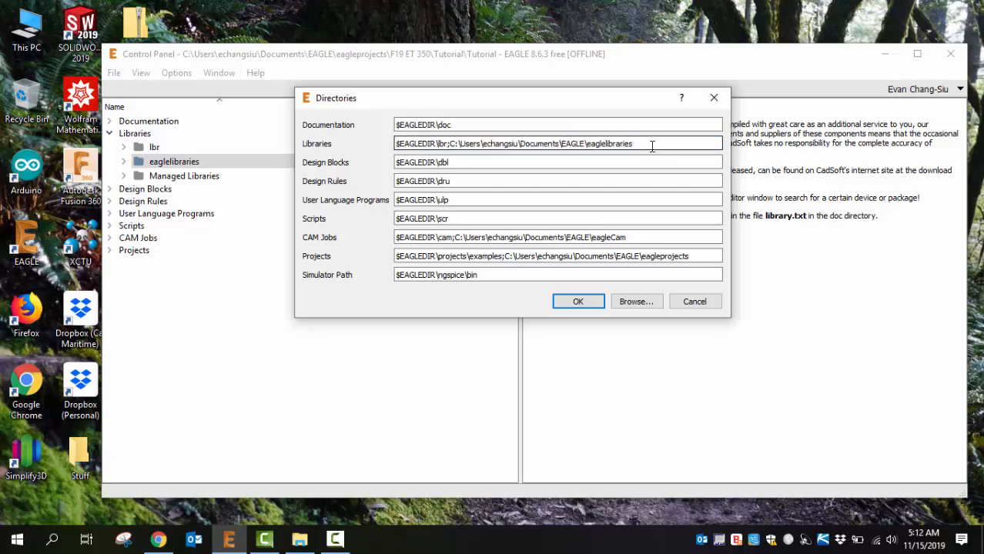
# Examine the default examples entry and the added eagleprojects entry in the Projects path, and accept the directory settings
pyautogui.click(704, 262)
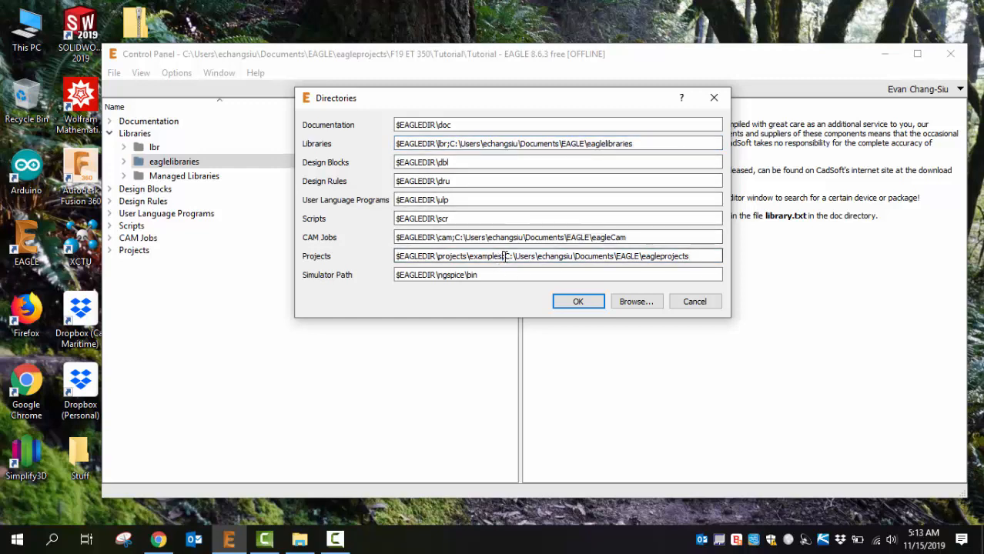
pyautogui.moveTo(505, 257); pyautogui.dragTo(393, 255)
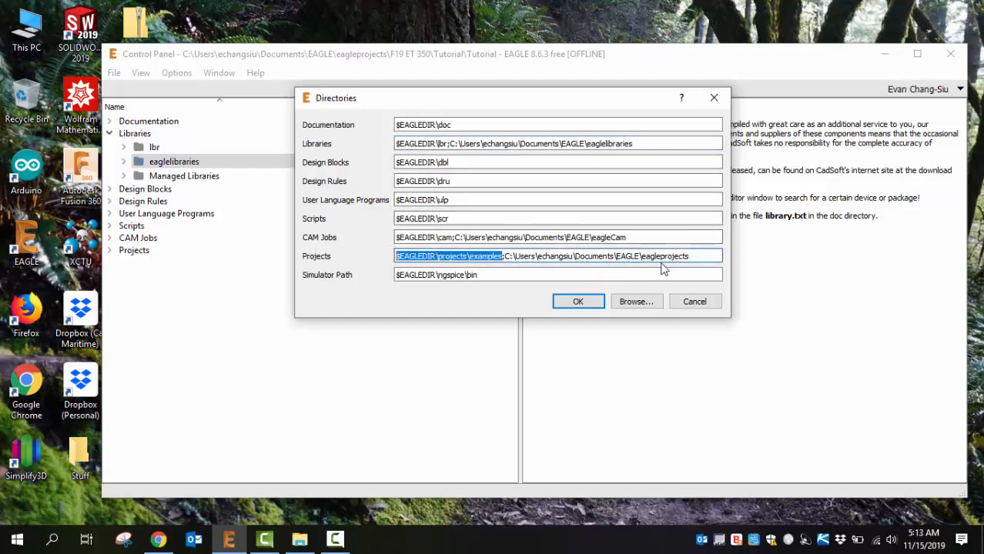
pyautogui.moveTo(693, 256); pyautogui.dragTo(500, 256)
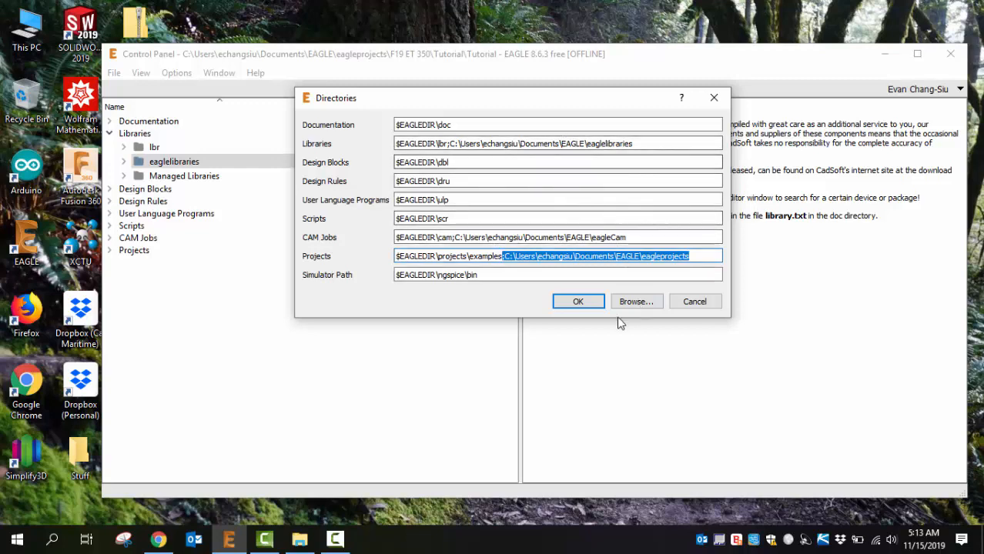
pyautogui.click(581, 306)
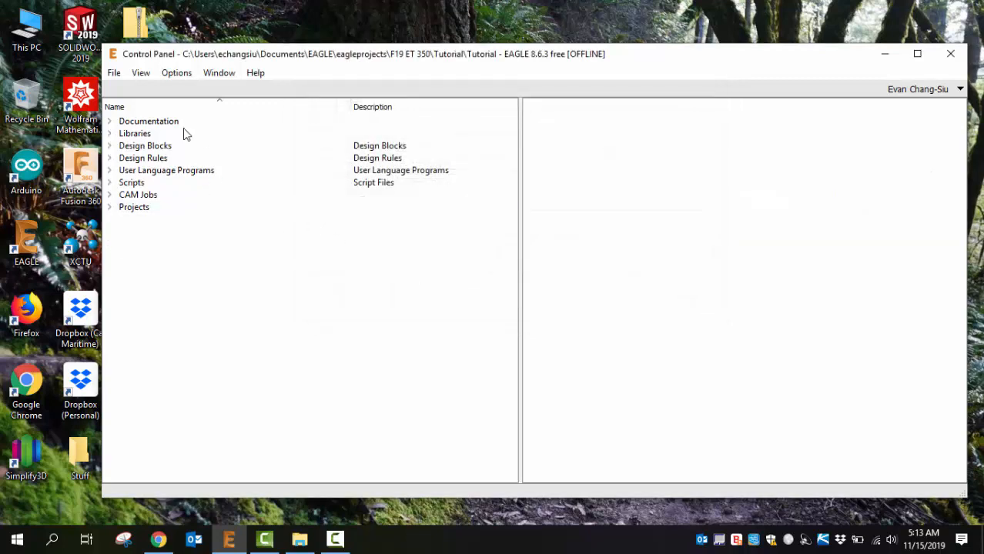
# Expand the Libraries tree and its Managed Libraries folder, and set all libraries to be used
pyautogui.click(110, 134)
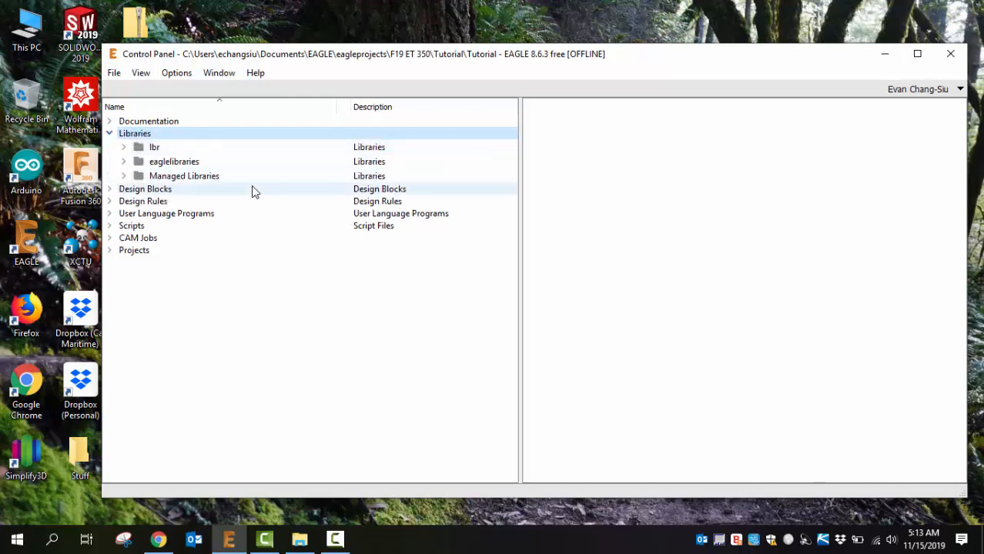
pyautogui.click(124, 175)
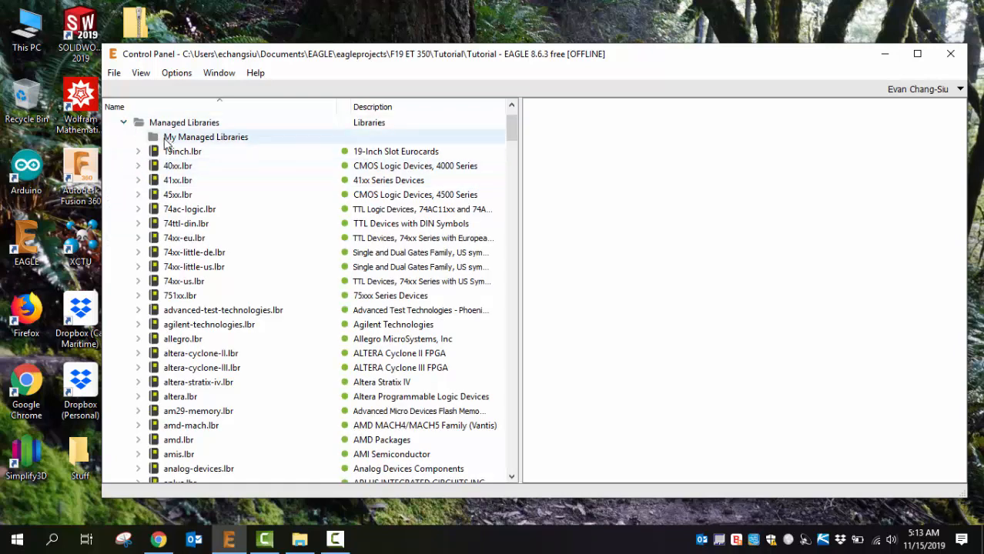
pyautogui.scroll(1, 165, 145)
pyautogui.rightClick(127, 123)
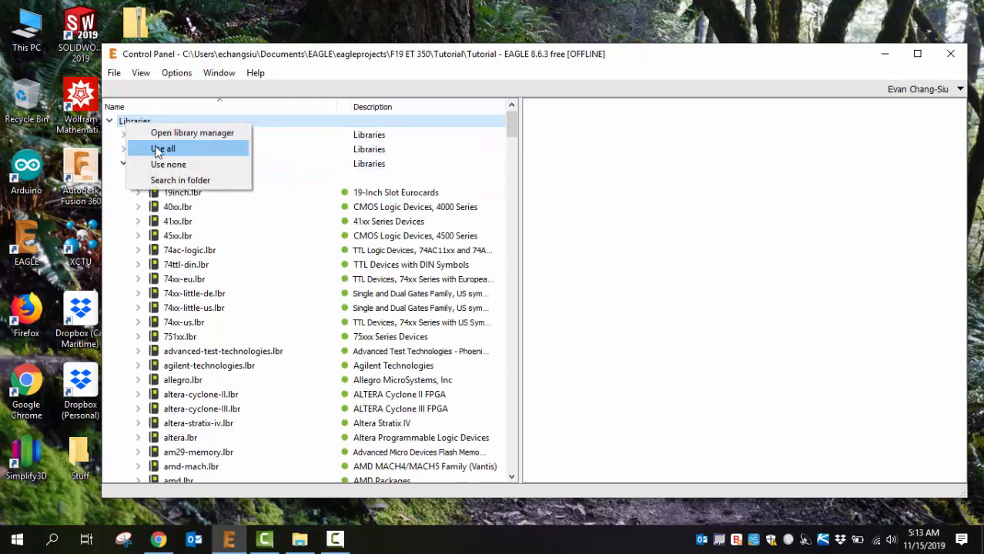
pyautogui.click(158, 149)
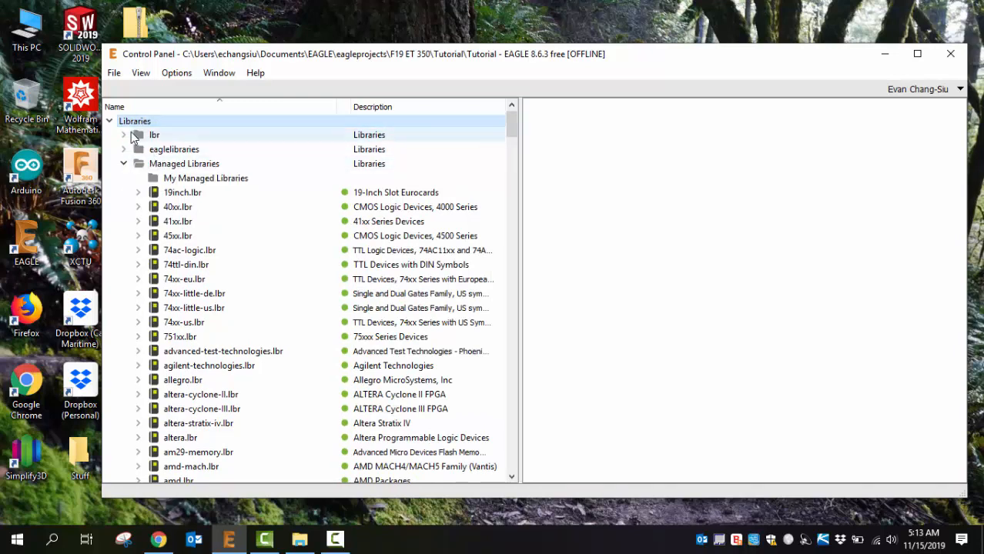
# Expand the eaglelibraries folder and set all libraries in Adafruit-Eagle-Library-master and SparkFun-Eagle-Libraries-master to be used
pyautogui.click(125, 151)
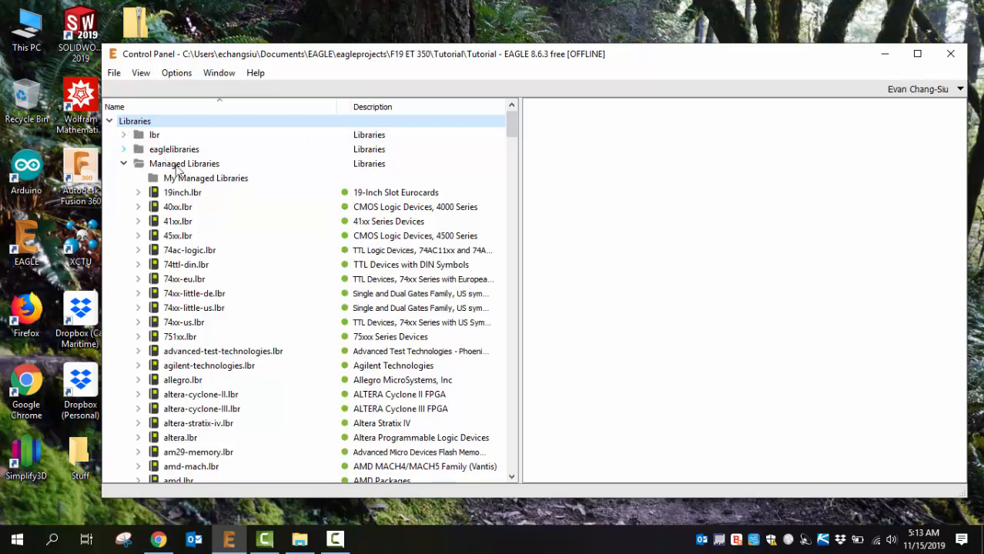
pyautogui.click(155, 127)
pyautogui.rightClick(156, 128)
pyautogui.press('Escape')
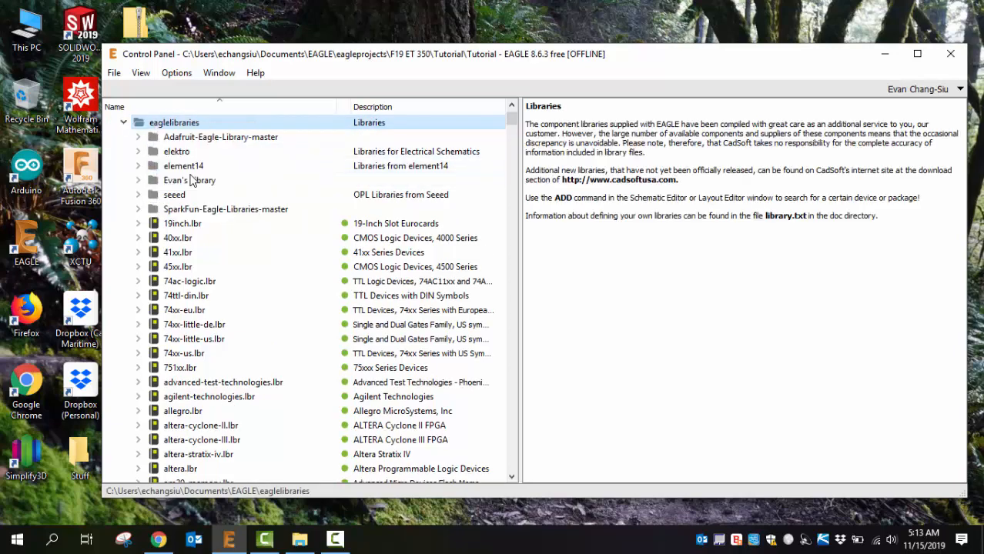
pyautogui.rightClick(185, 142)
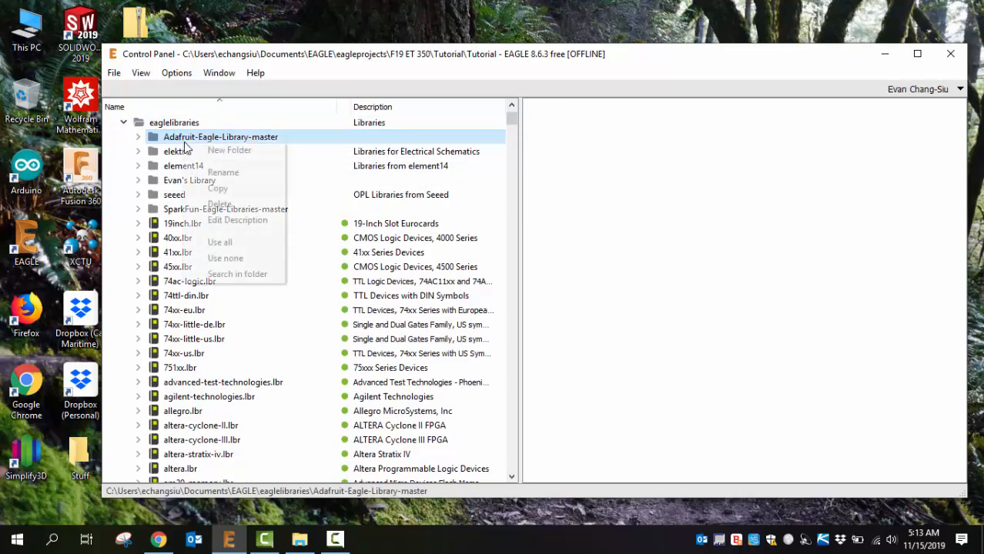
pyautogui.click(228, 244)
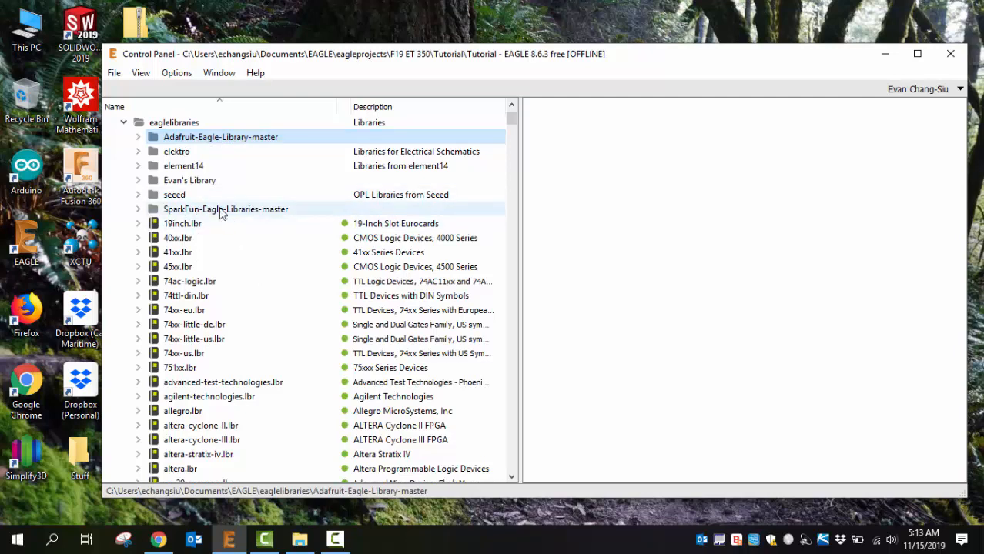
pyautogui.rightClick(205, 214)
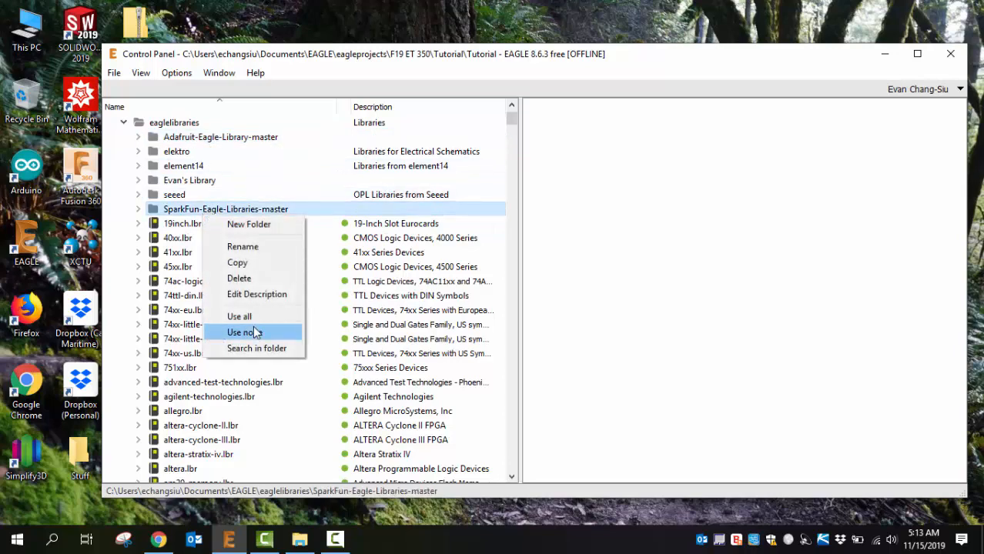
pyautogui.click(251, 315)
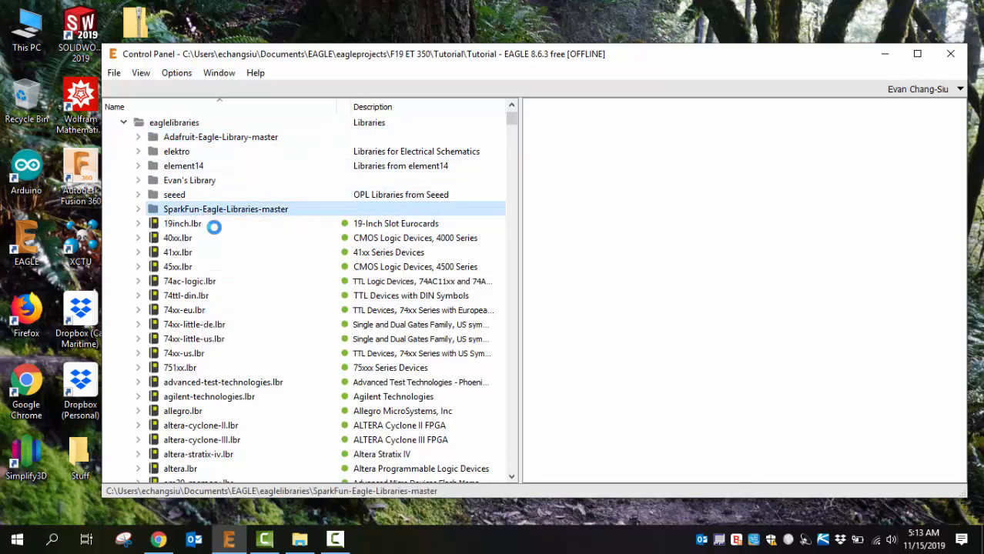
# Expand the personal library folder under eaglelibraries, and set all libraries in it and in element14 to be used
pyautogui.doubleClick(189, 183)
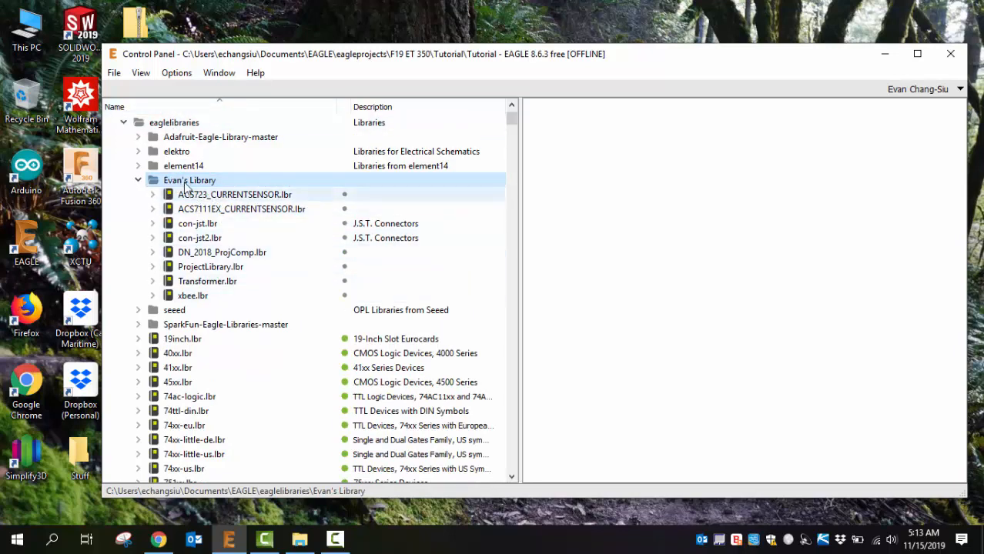
pyautogui.rightClick(184, 181)
pyautogui.click(229, 285)
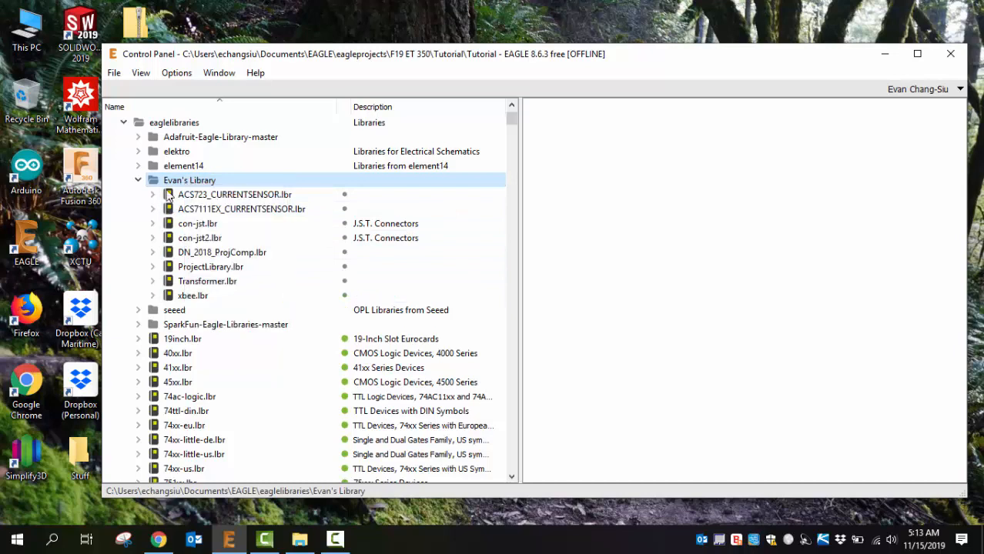
pyautogui.click(179, 167)
pyautogui.rightClick(175, 170)
pyautogui.click(204, 264)
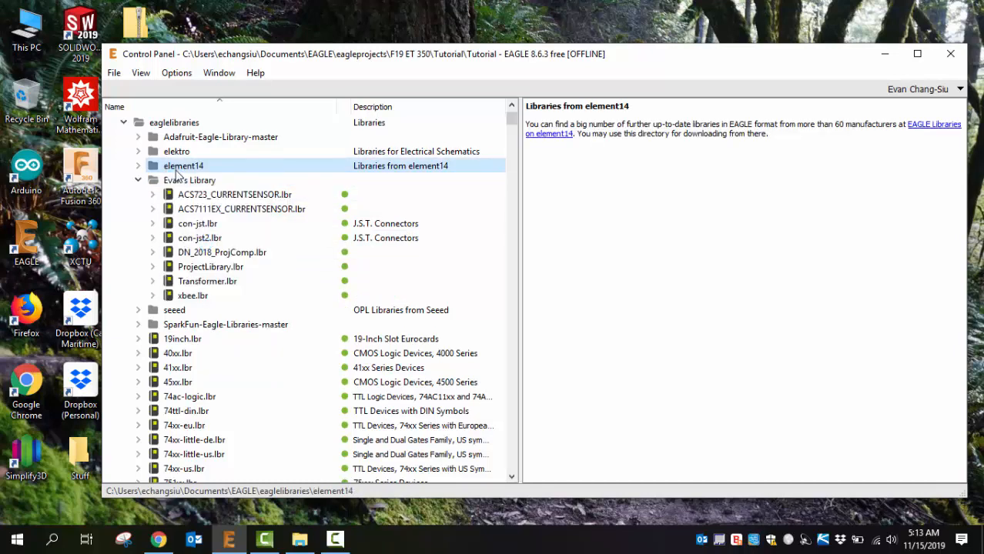
# Set all libraries in the elektro and seeed folders to be used
pyautogui.click(176, 152)
pyautogui.rightClick(190, 154)
pyautogui.click(226, 257)
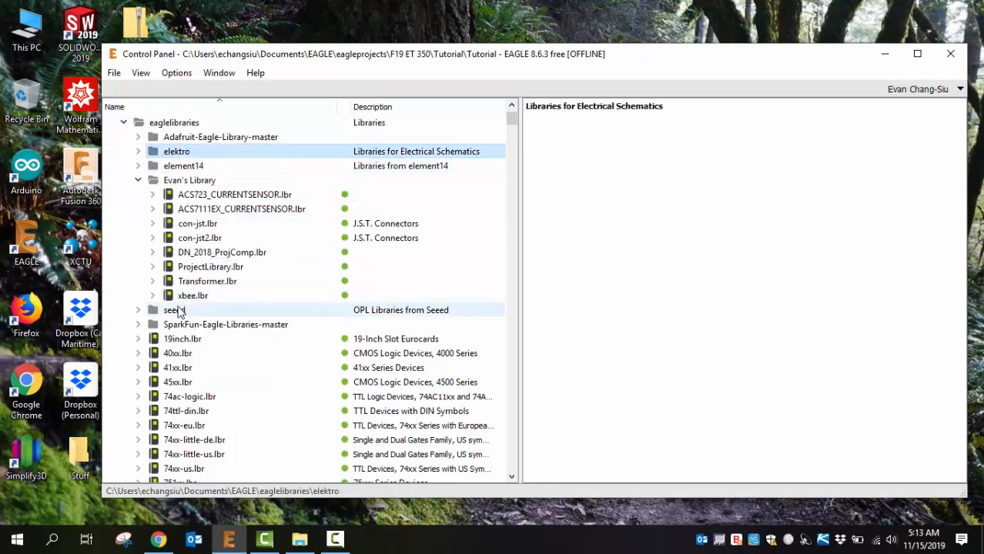
pyautogui.click(179, 311)
pyautogui.rightClick(178, 311)
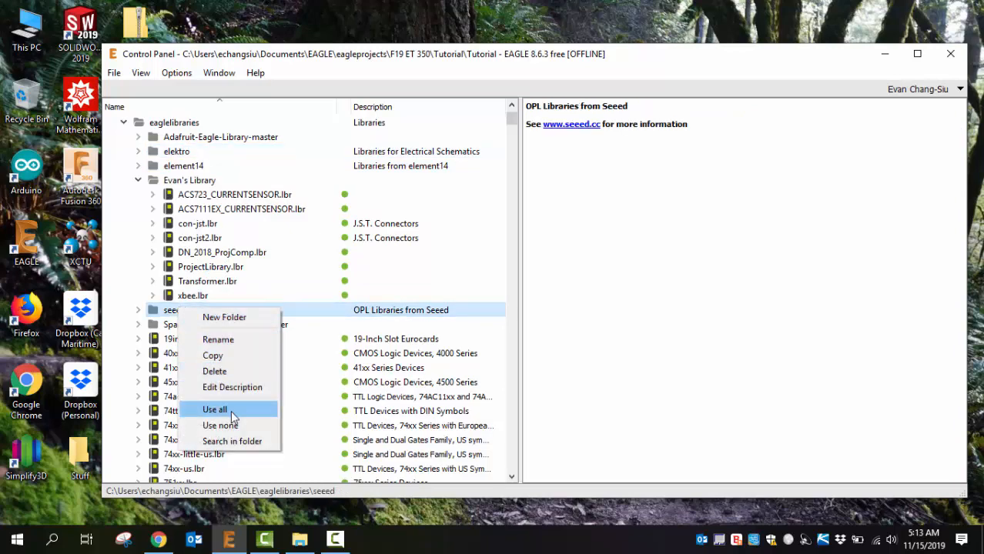
pyautogui.click(231, 412)
# Collapse the personal library, eaglelibraries and Managed Libraries folders in the Libraries tree
pyautogui.click(137, 181)
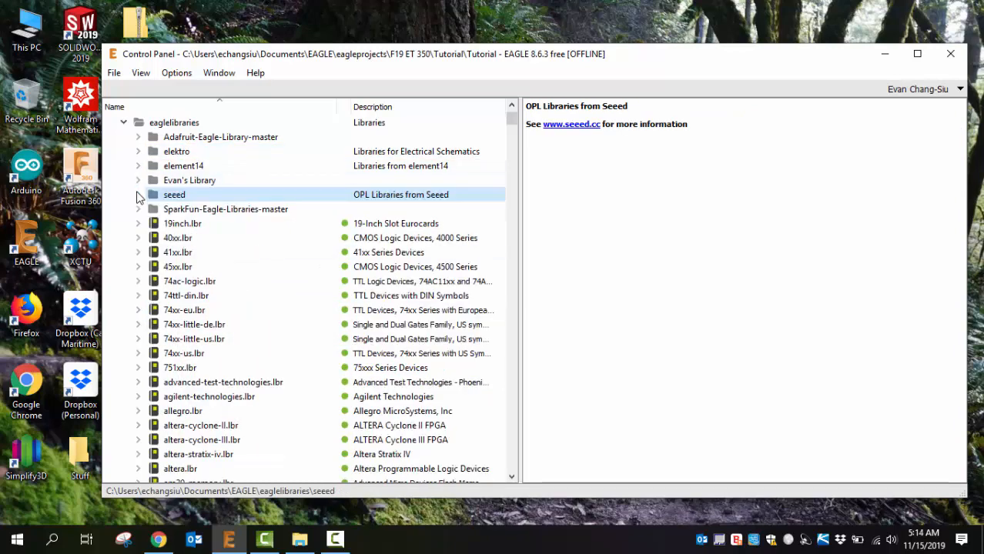
pyautogui.click(138, 138)
pyautogui.click(139, 139)
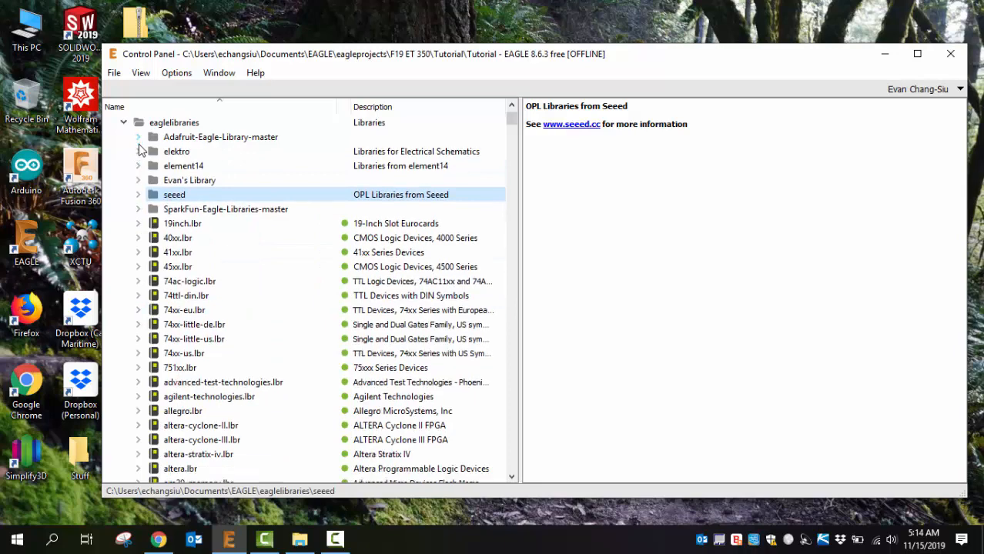
pyautogui.click(124, 123)
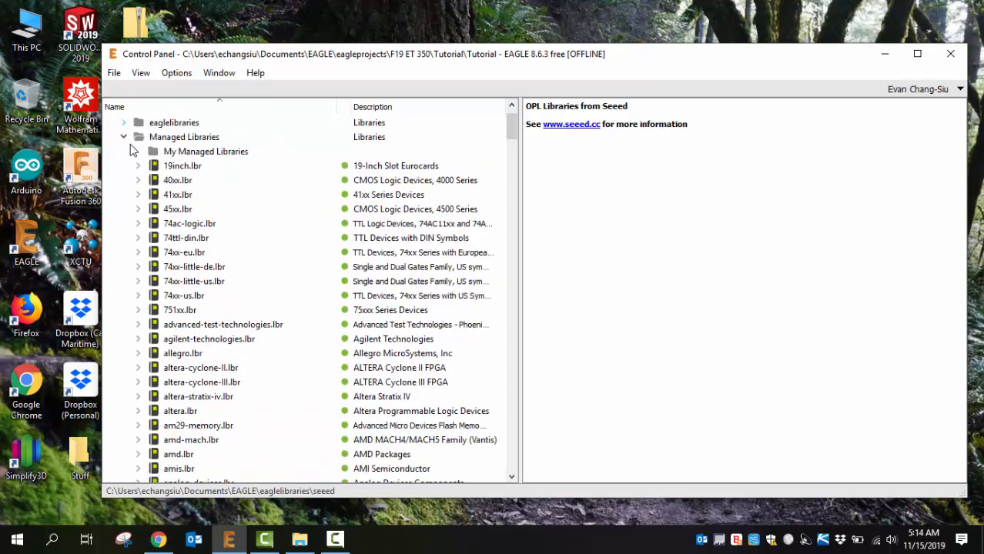
pyautogui.click(126, 137)
pyautogui.rightClick(139, 175)
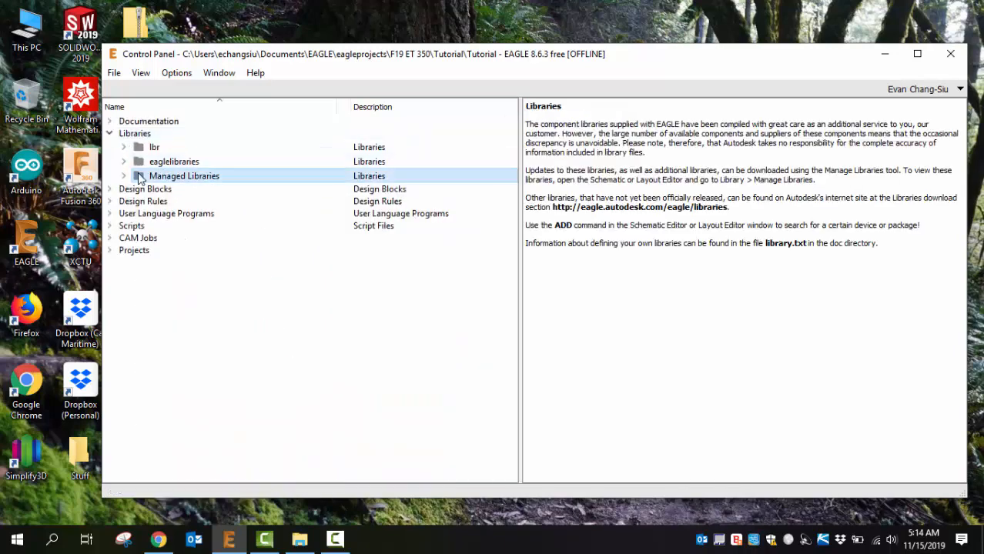
pyautogui.click(174, 183)
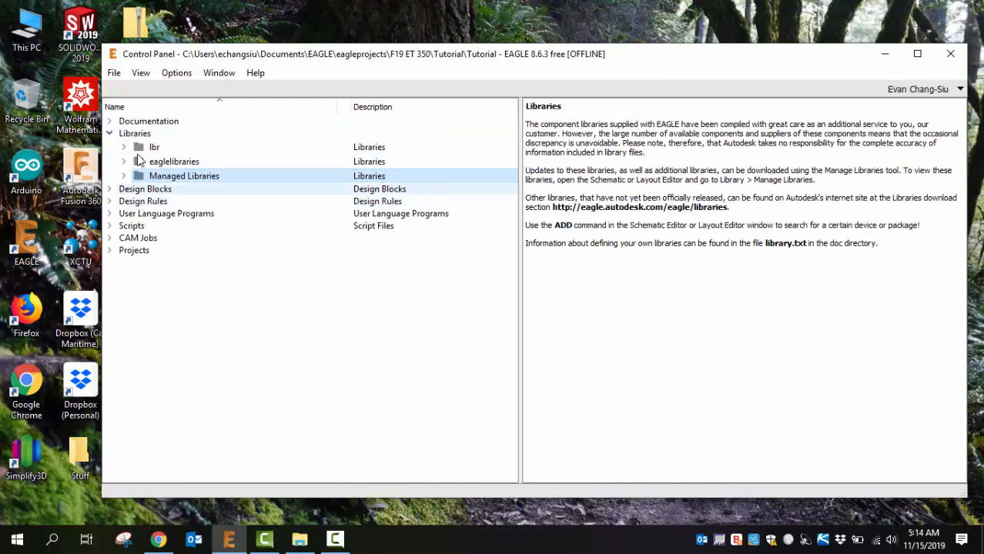
# Expand the Projects tree and its eagleprojects folder, and look through the existing projects
pyautogui.click(142, 253)
pyautogui.click(110, 252)
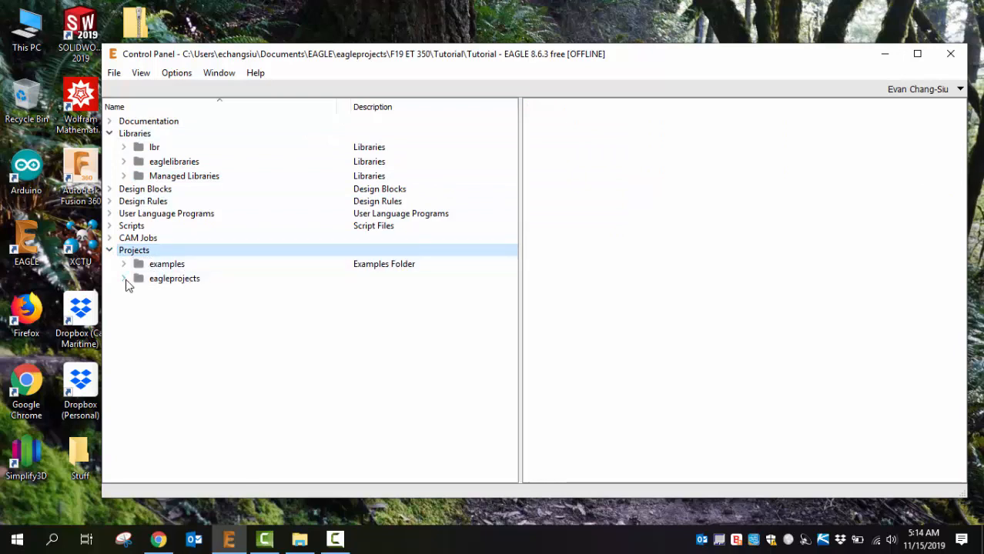
pyautogui.click(124, 279)
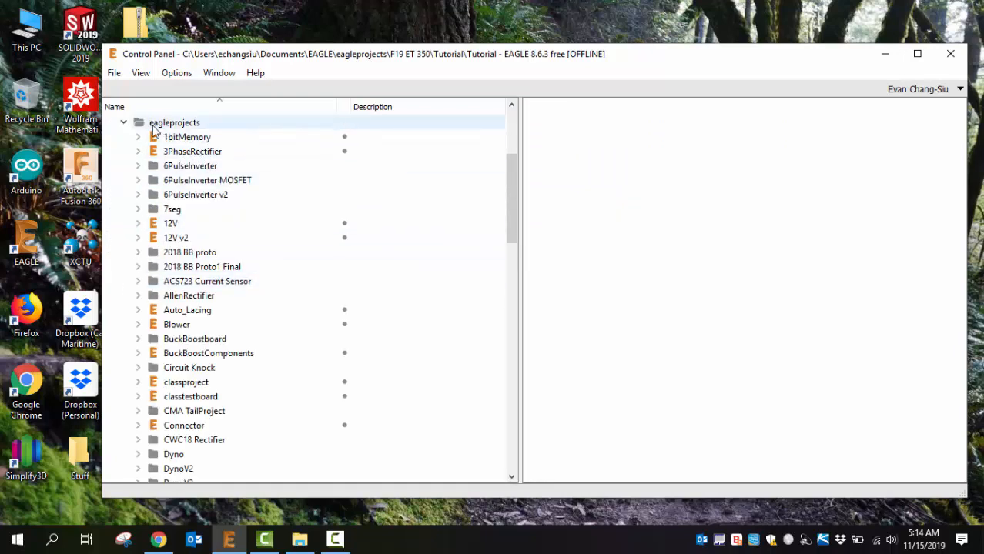
pyautogui.scroll(-2, 197, 408)
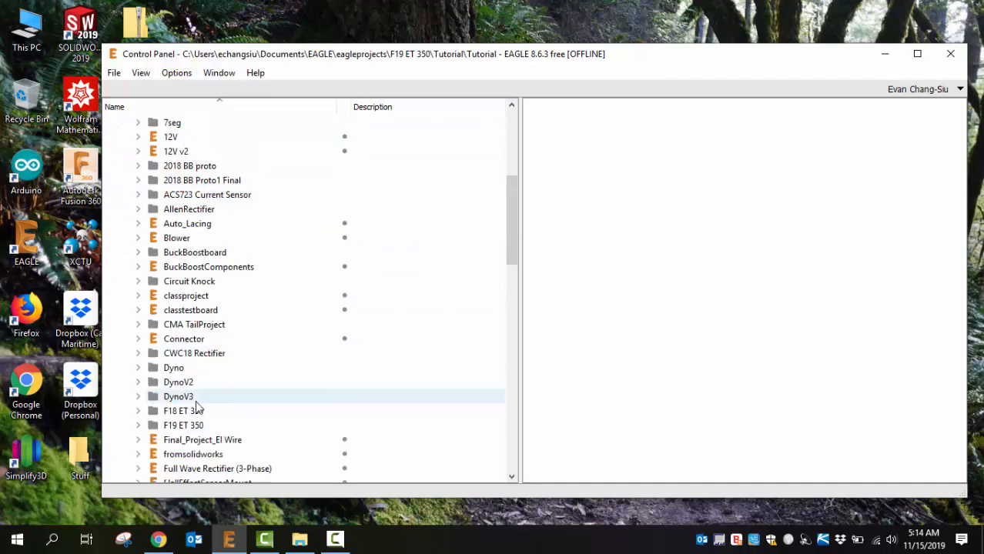
pyautogui.scroll(-3, 199, 400)
pyautogui.scroll(5, 228, 368)
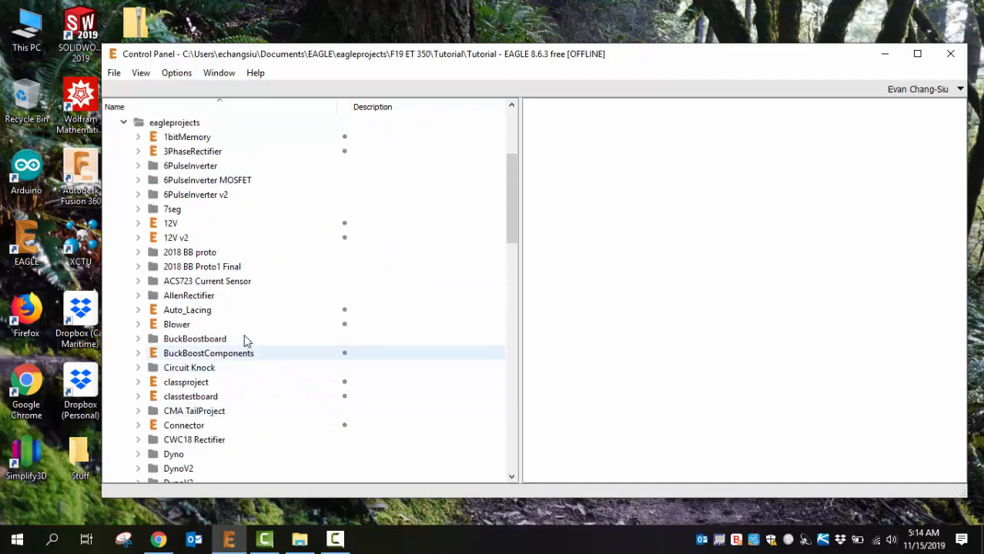
pyautogui.scroll(2, 245, 331)
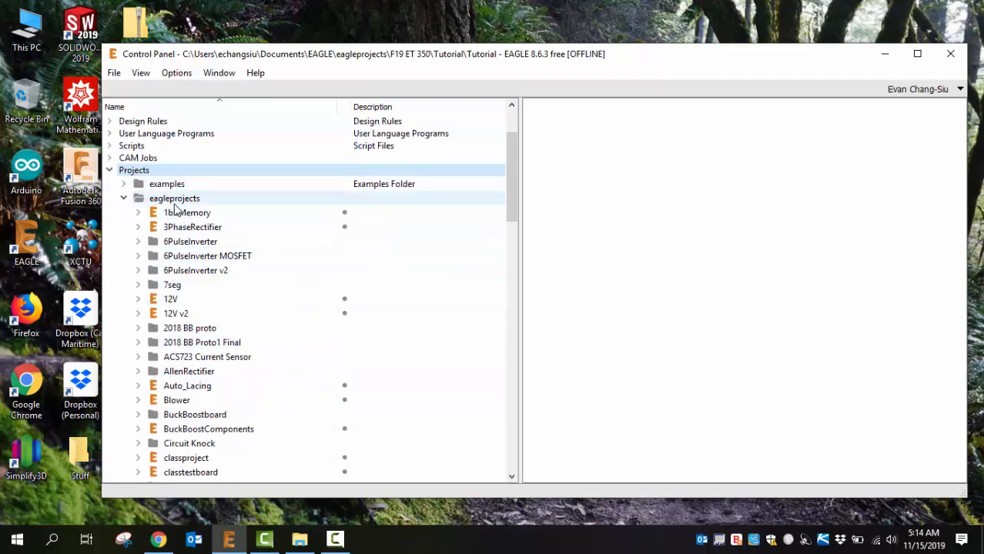
# Create a new folder named 350 Rectifier Tutorial inside eagleprojects and select it in the list
pyautogui.click(172, 202)
pyautogui.rightClick(186, 201)
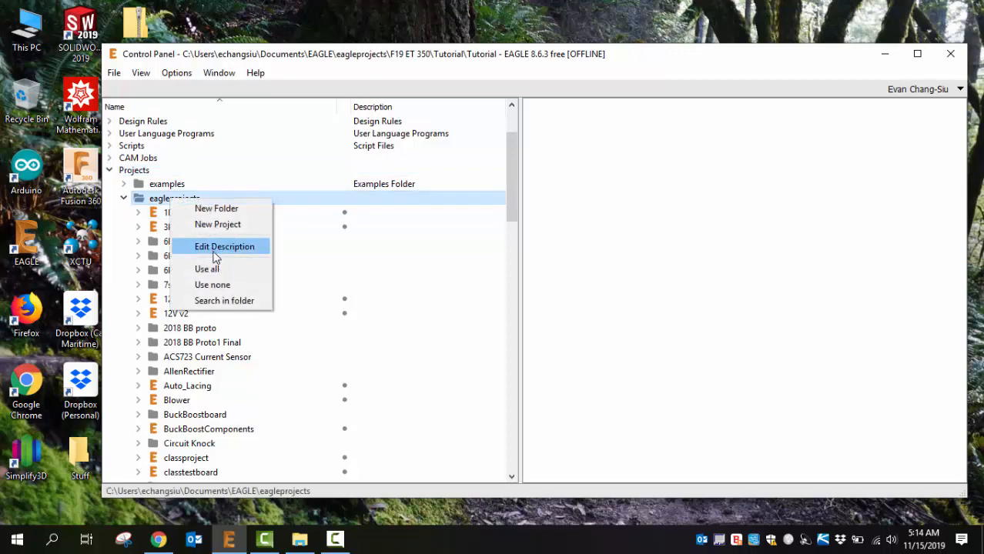
pyautogui.click(216, 208)
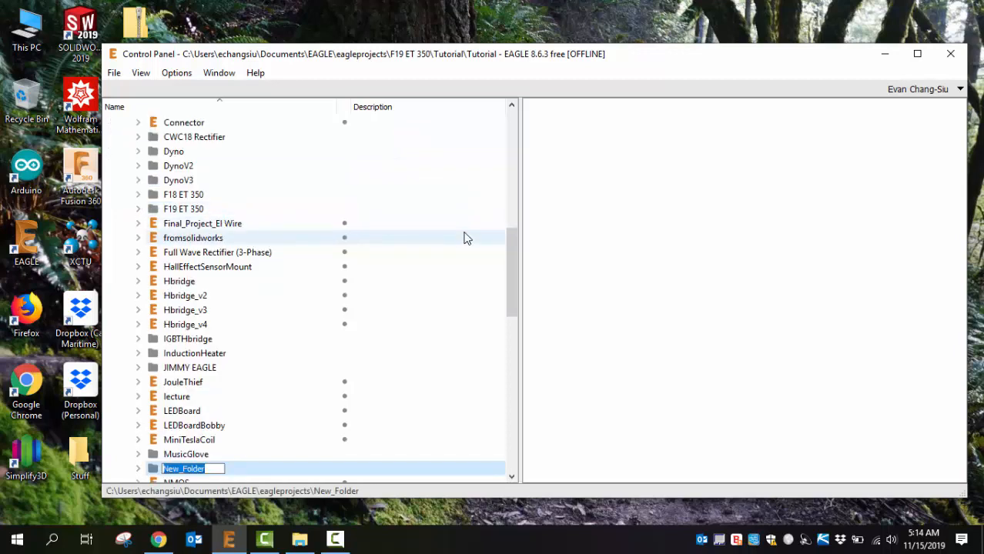
pyautogui.write('F')
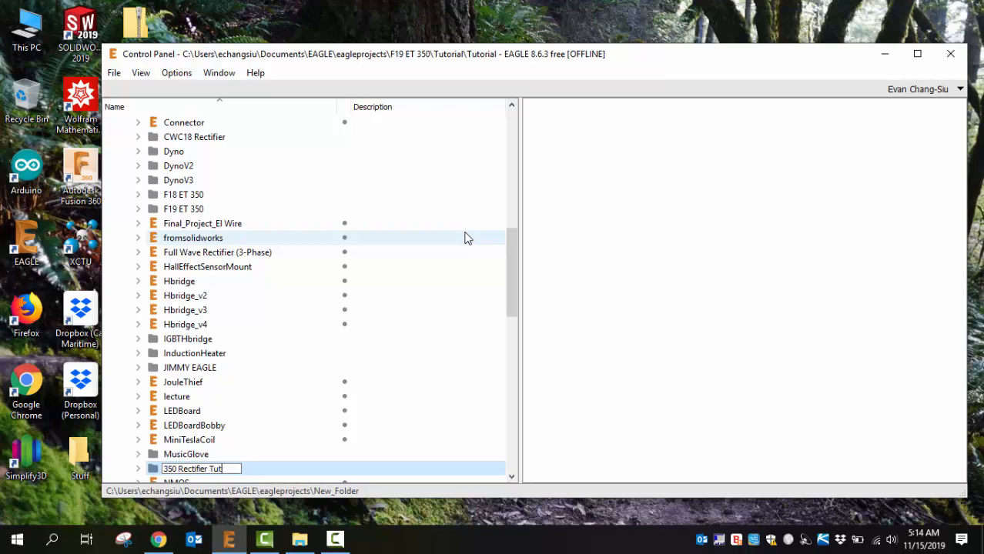
pyautogui.click(303, 342)
pyautogui.press('Down')
pyautogui.press('Home')
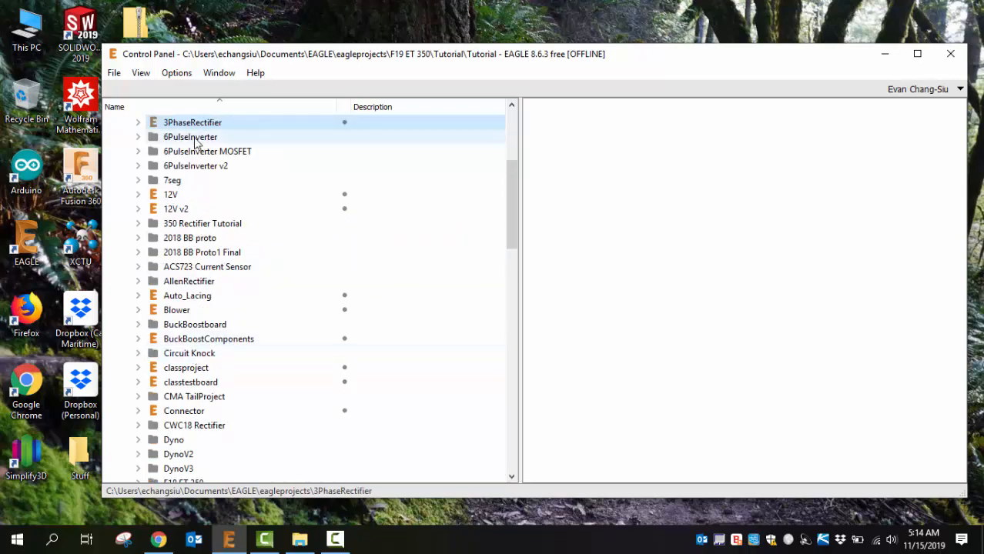
pyautogui.press('3')
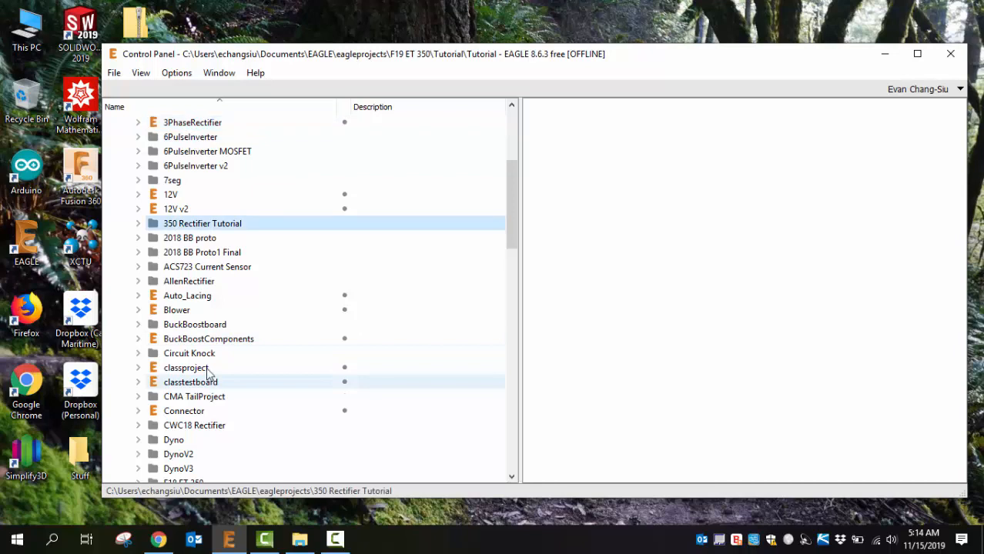
# Create a new project named 350 Rectifier Tutorial inside the 350 Rectifier Tutorial folder
pyautogui.rightClick(187, 223)
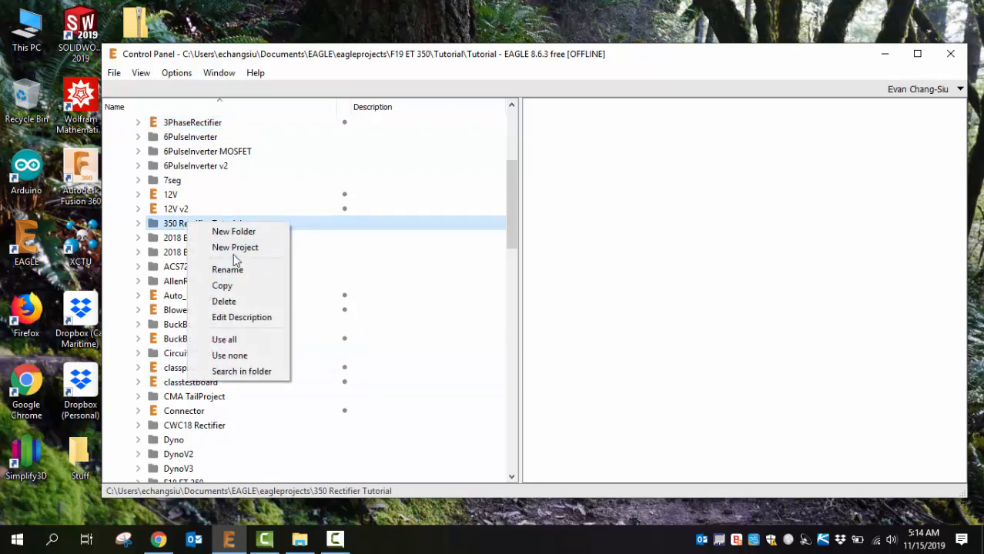
pyautogui.click(233, 247)
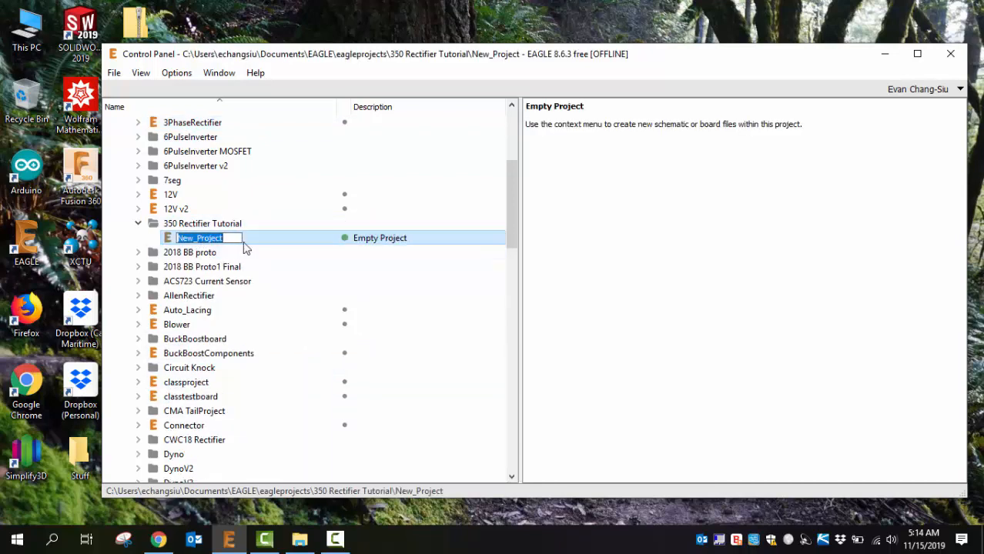
pyautogui.write('350 Rectifier Tutorial')
pyautogui.click(224, 278)
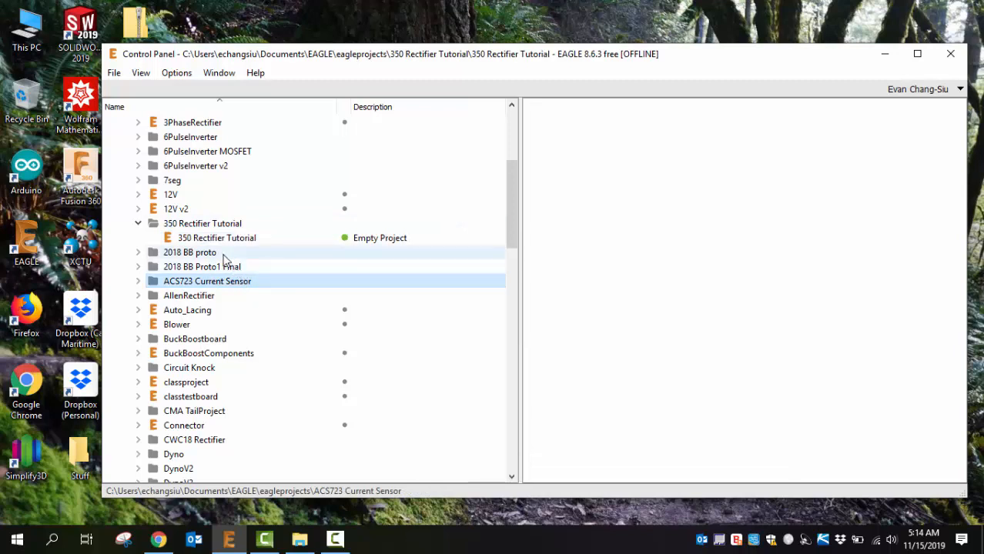
# Create a new schematic in the 350 Rectifier Tutorial project and reposition its window
pyautogui.rightClick(238, 241)
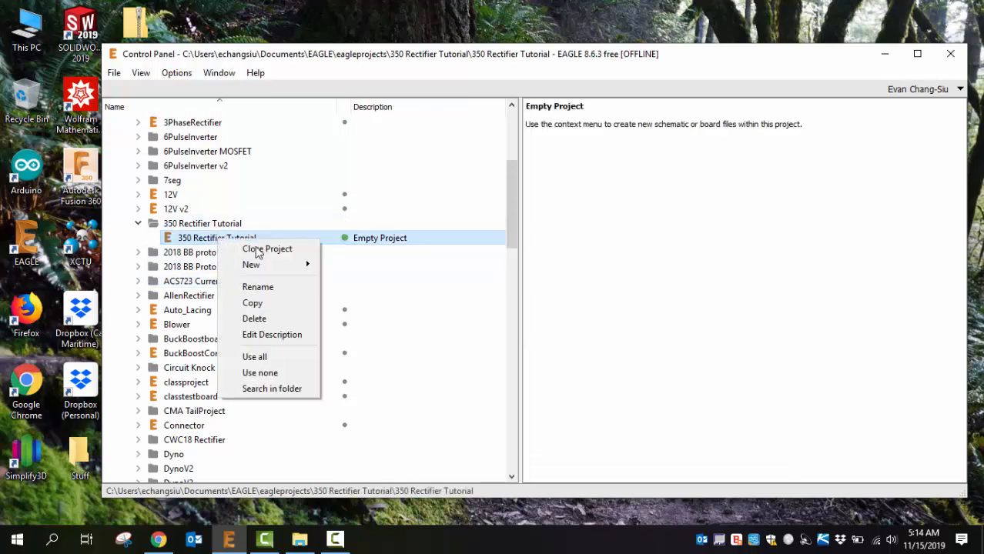
pyautogui.moveTo(286, 265)
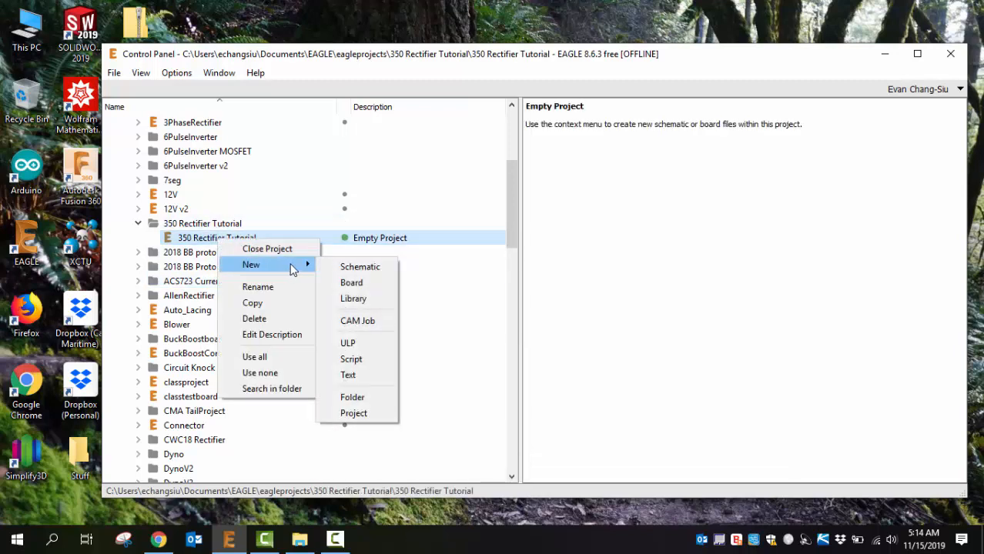
pyautogui.click(364, 267)
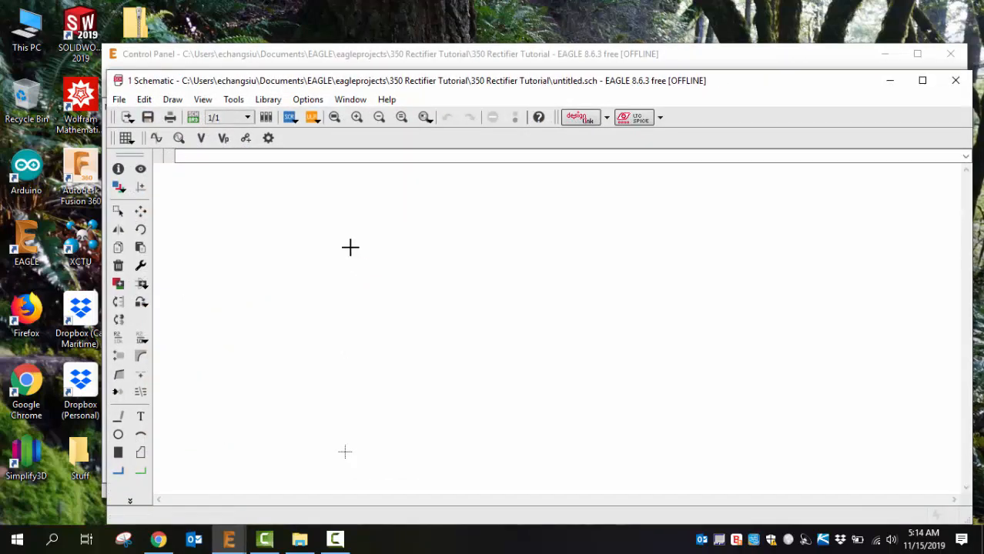
pyautogui.moveTo(362, 80); pyautogui.dragTo(339, 76)
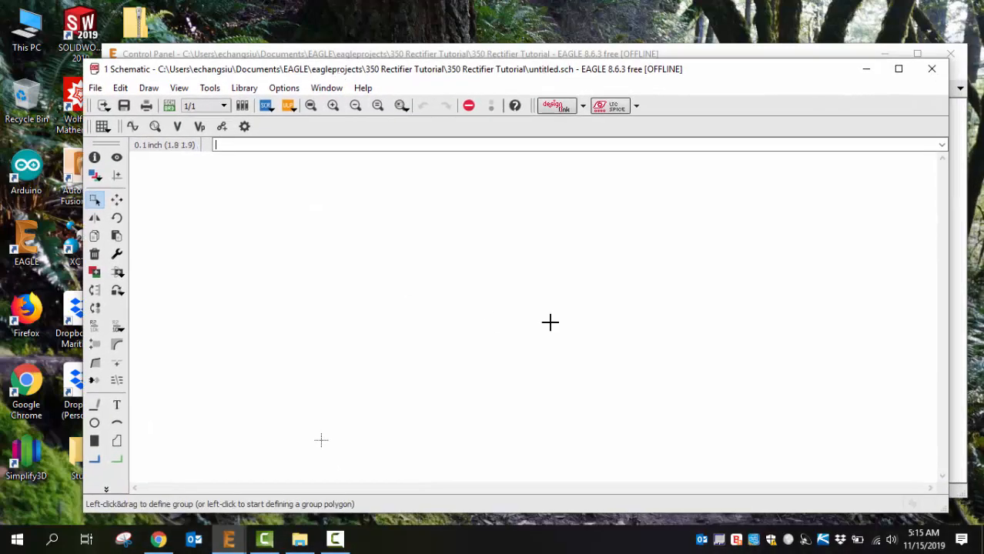
# Generate the board from the schematic, restore the board window to a smaller size, and return to the schematic window
pyautogui.click(170, 106)
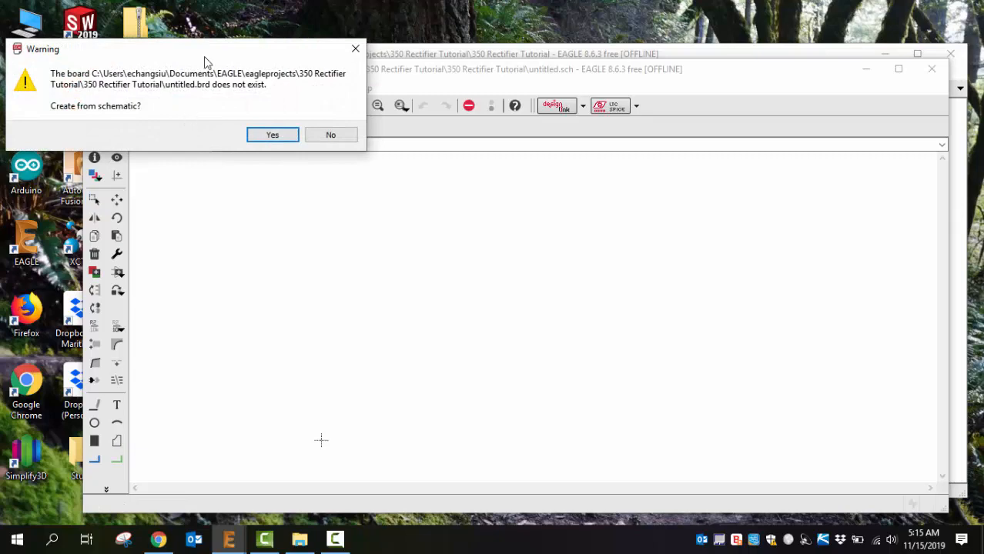
pyautogui.moveTo(205, 62); pyautogui.dragTo(376, 156)
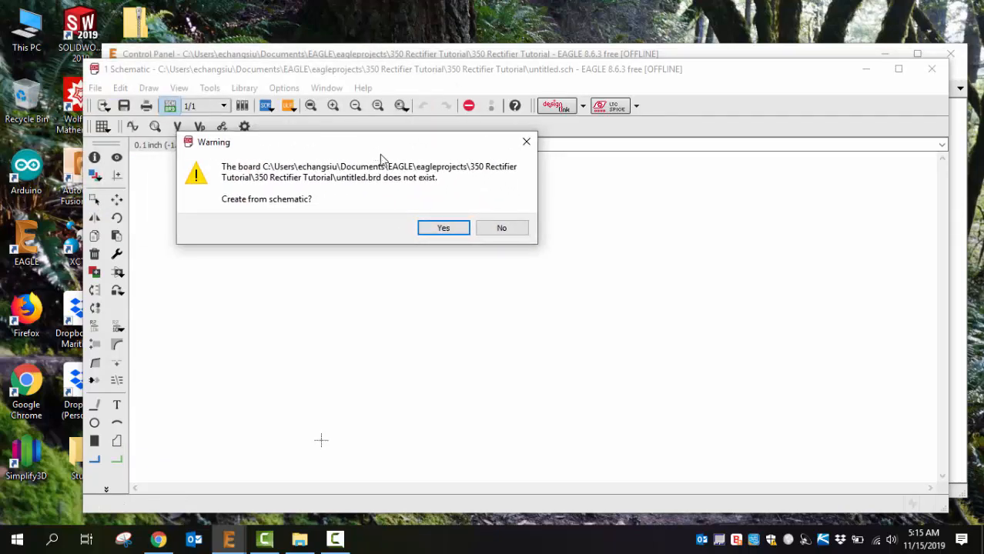
pyautogui.click(443, 229)
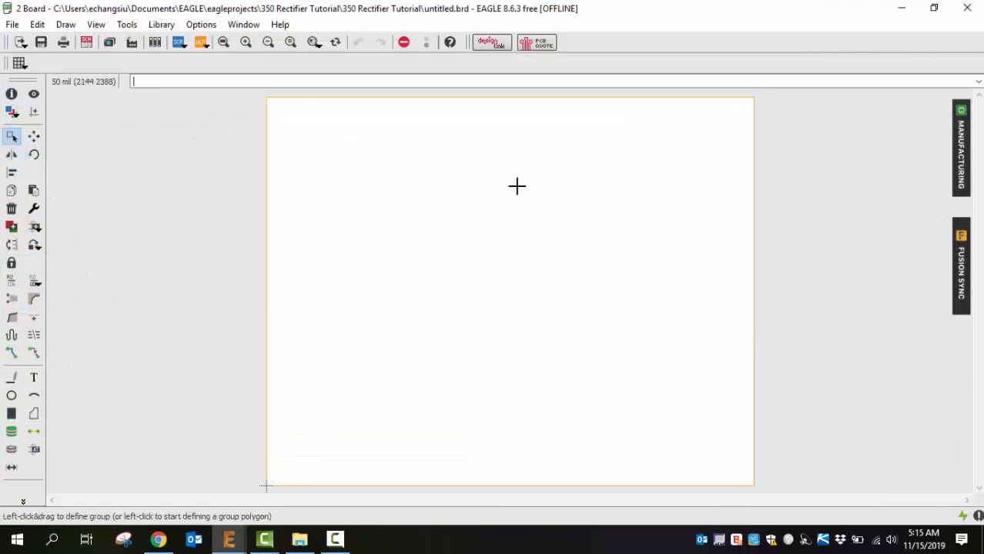
pyautogui.doubleClick(469, 10)
pyautogui.click(248, 257)
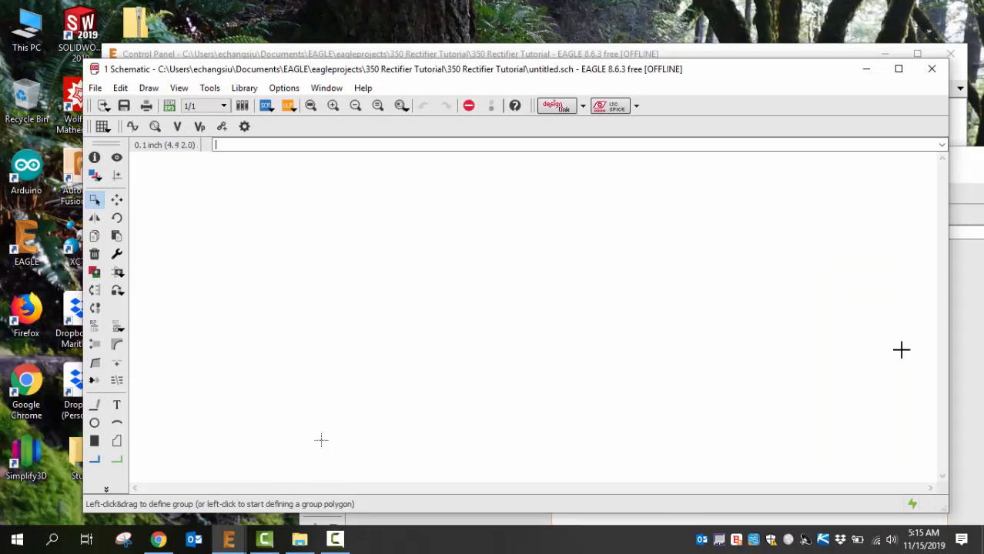
pyautogui.moveTo(531, 69); pyautogui.dragTo(522, 52)
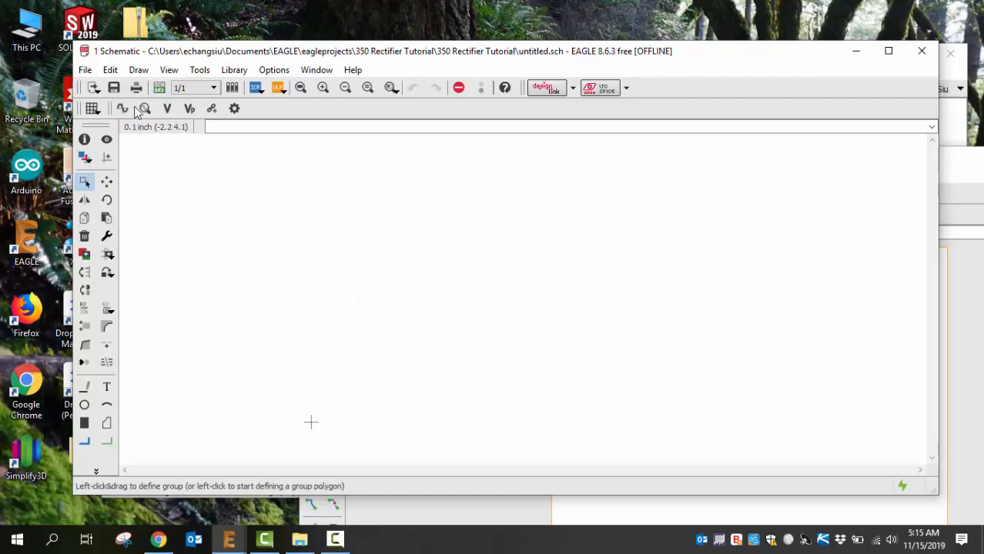
# Start adding a part to the schematic and search the libraries for sparkfun connector
pyautogui.click(108, 255)
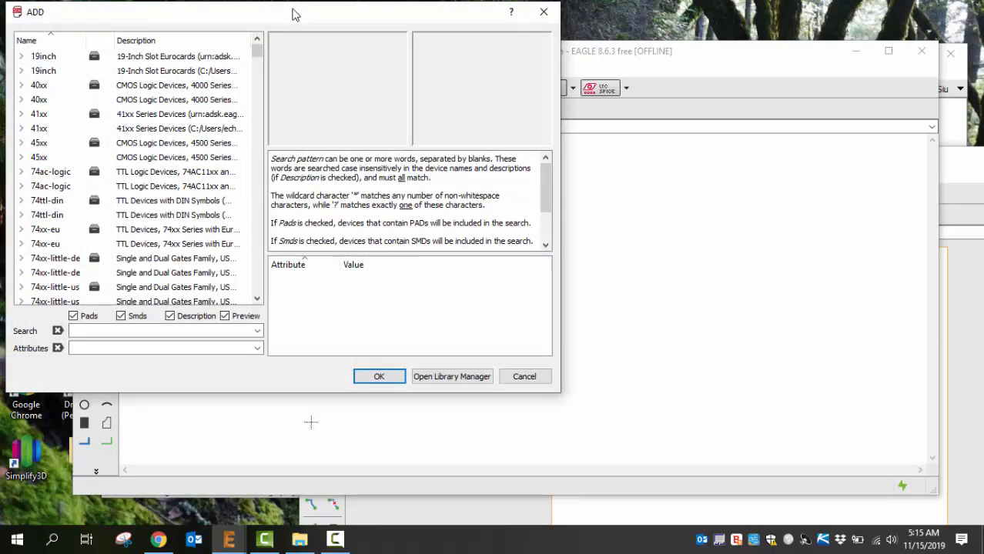
pyautogui.moveTo(294, 13); pyautogui.dragTo(567, 74)
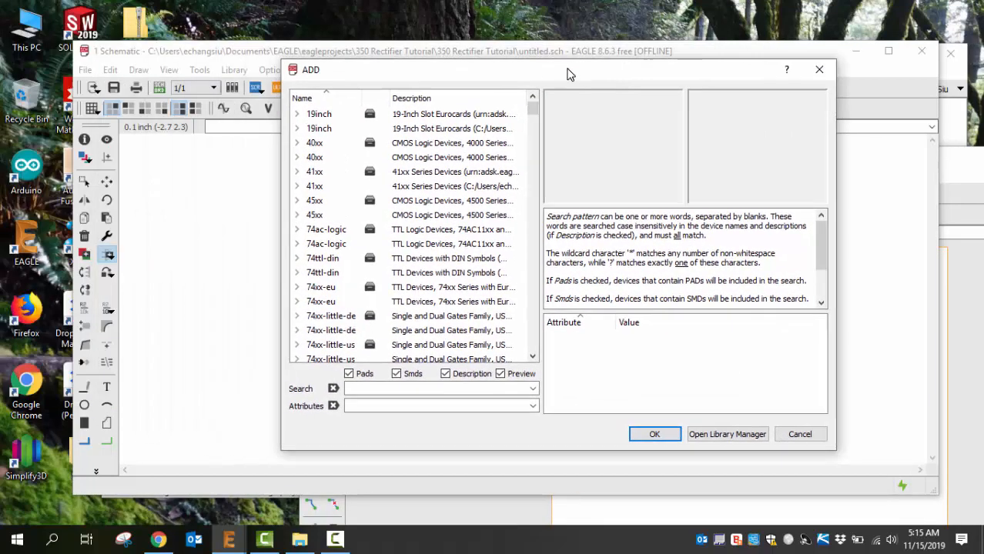
pyautogui.click(406, 393)
pyautogui.press('Return')
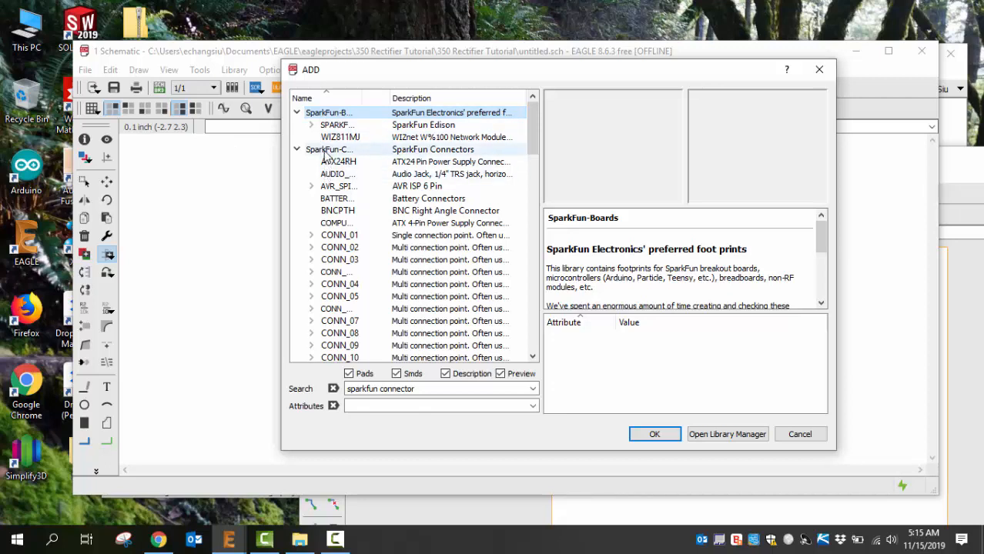
# Look through the SparkFun connector parts, previewing the battery, BNC and multi-pin CONN entries
pyautogui.scroll(-1, 321, 165)
pyautogui.click(340, 211)
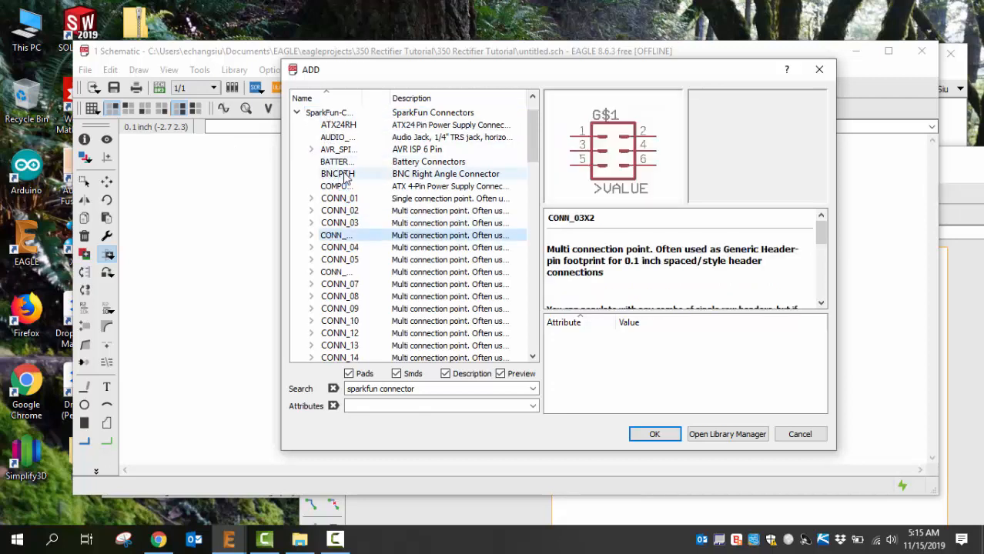
pyautogui.click(336, 161)
pyautogui.scroll(1, 351, 180)
pyautogui.click(339, 125)
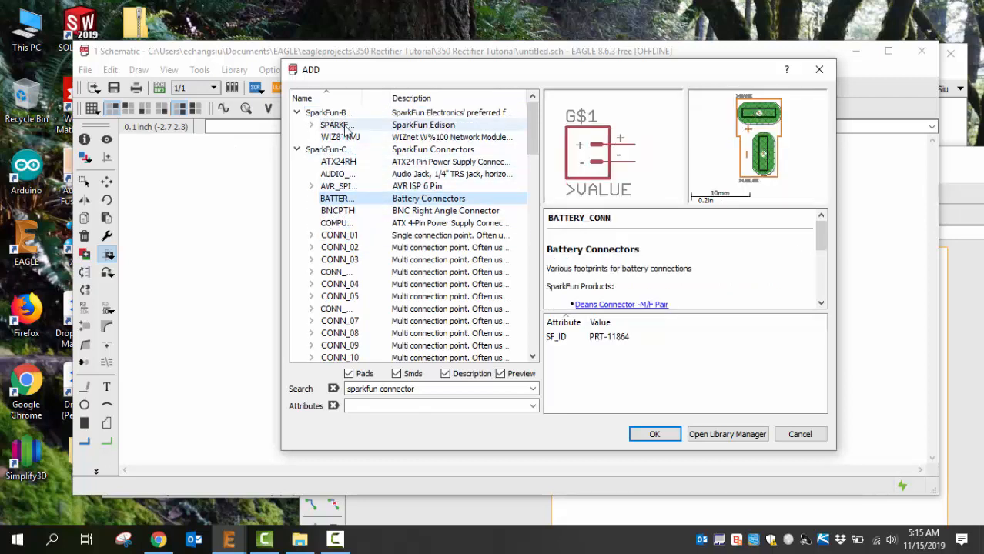
pyautogui.click(336, 174)
pyautogui.click(339, 212)
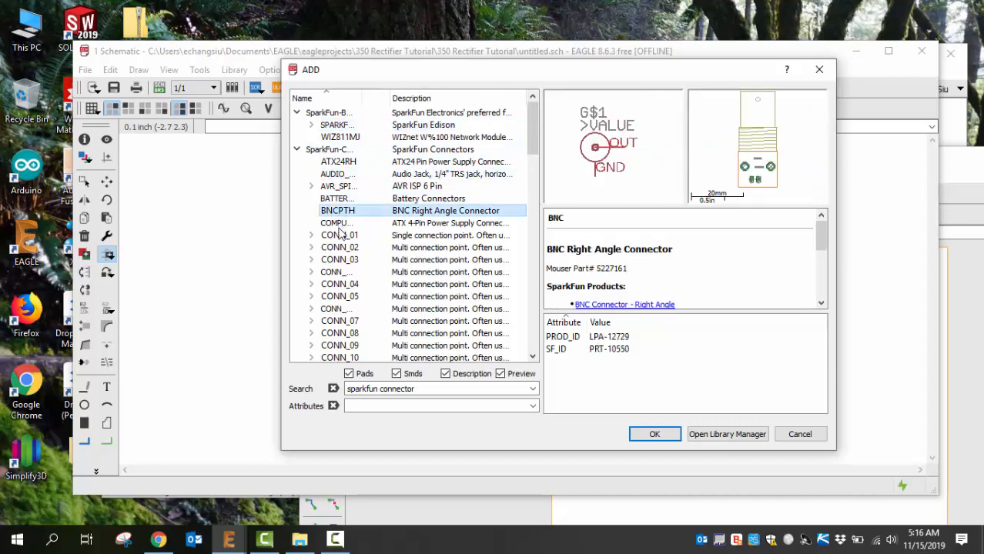
pyautogui.click(339, 247)
pyautogui.click(341, 259)
pyautogui.scroll(-1, 339, 254)
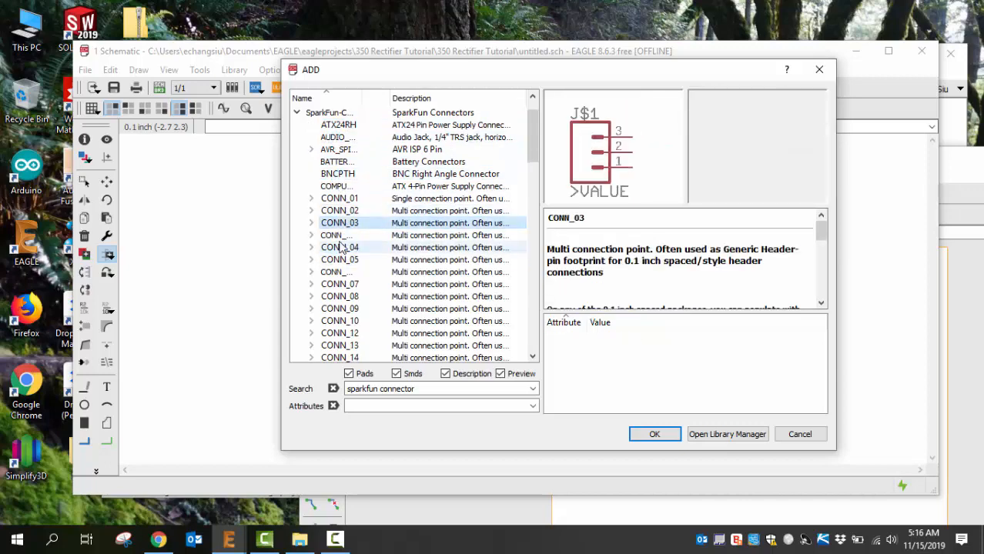
# Expand the CONN_03 connector and compare its package variants, including 1X03, the screw terminals, the JST types and the locking headers
pyautogui.click(312, 224)
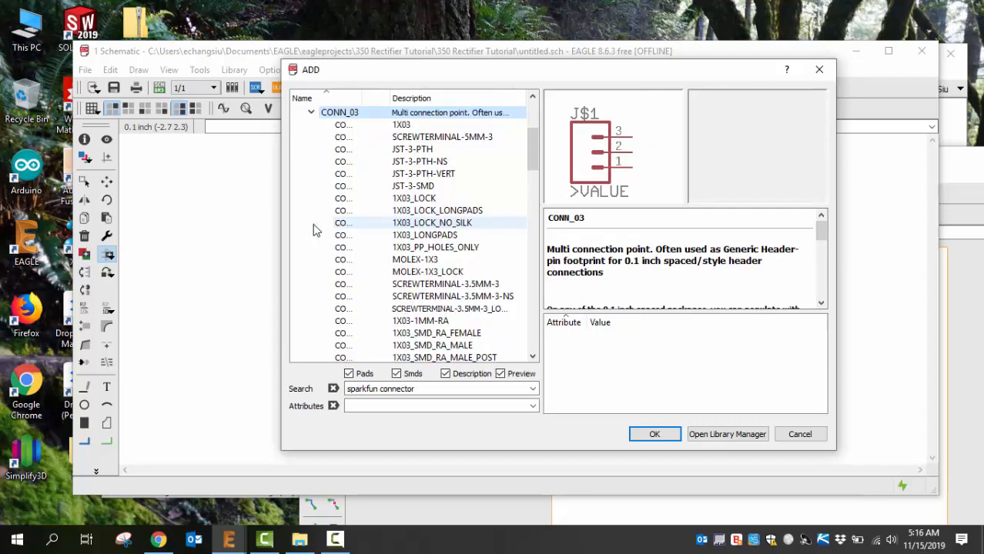
pyautogui.click(341, 125)
pyautogui.click(388, 138)
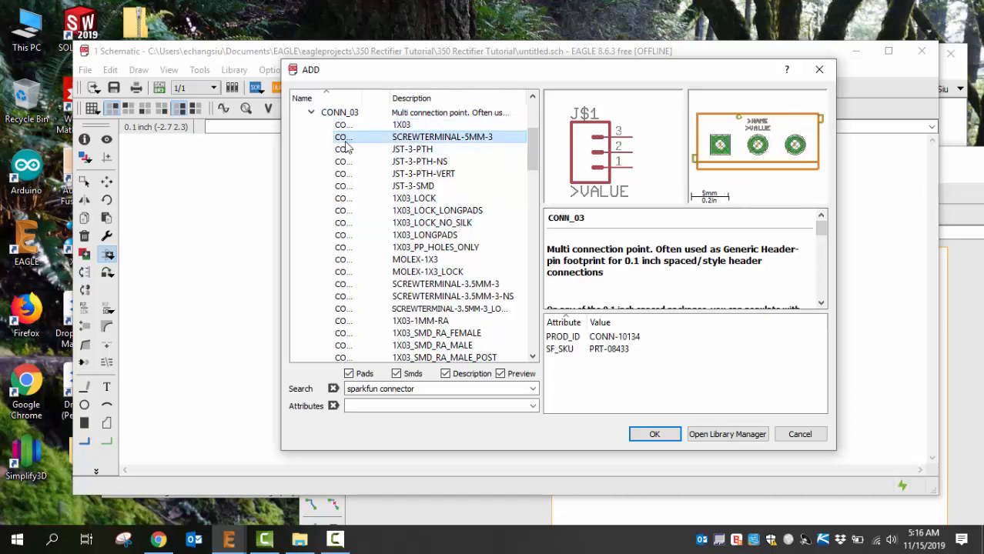
pyautogui.click(343, 173)
pyautogui.click(343, 223)
pyautogui.click(342, 296)
pyautogui.click(342, 309)
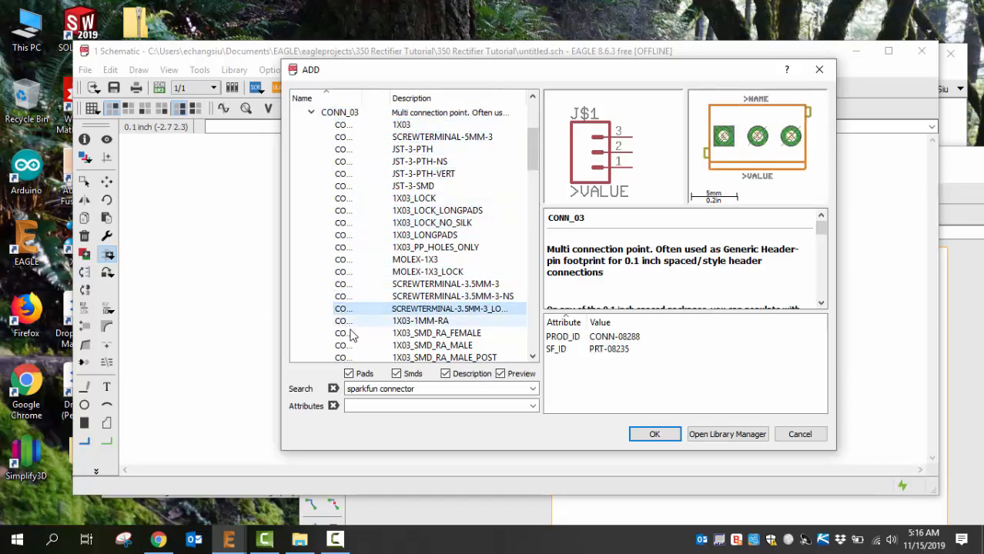
pyautogui.click(342, 346)
pyautogui.click(343, 197)
pyautogui.click(342, 185)
pyautogui.click(339, 149)
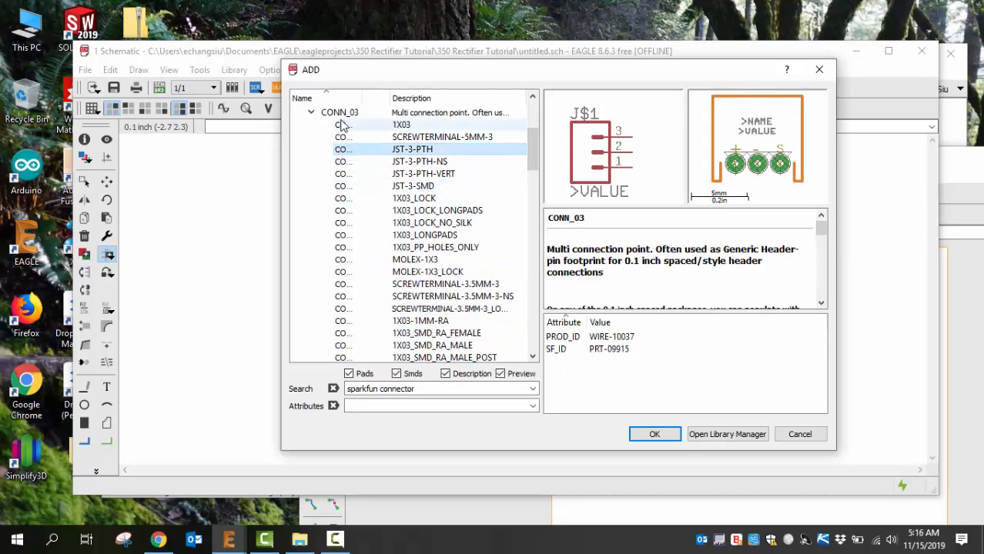
pyautogui.click(341, 125)
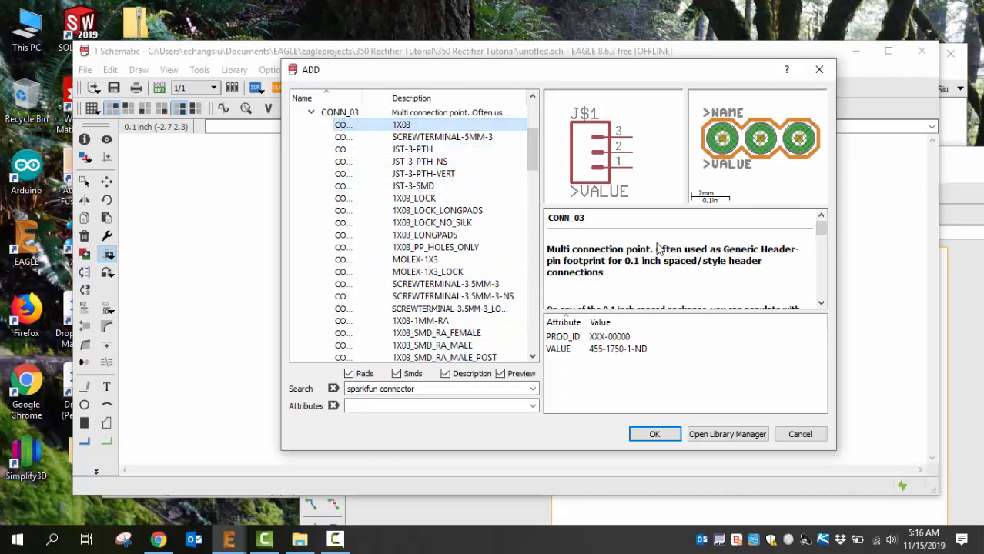
pyautogui.click(346, 138)
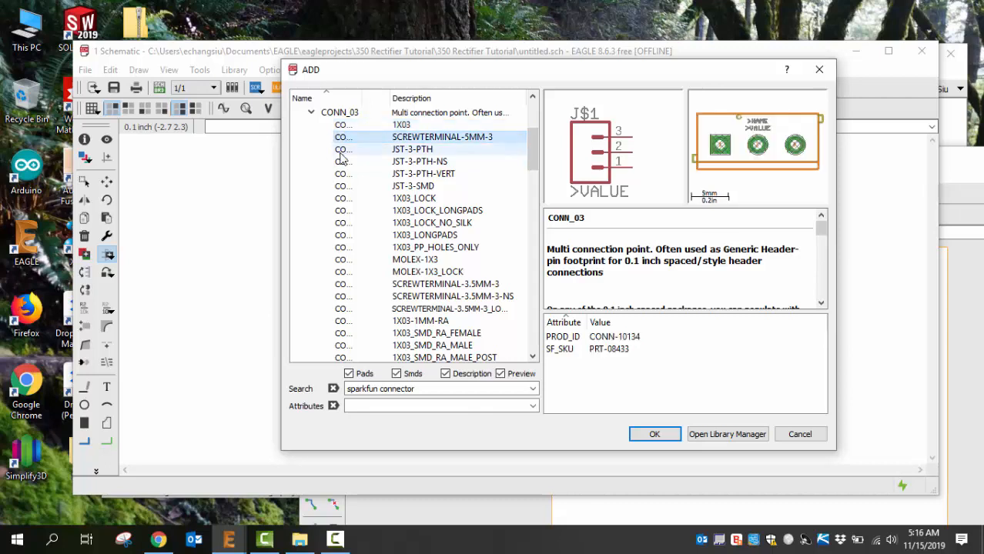
pyautogui.click(341, 152)
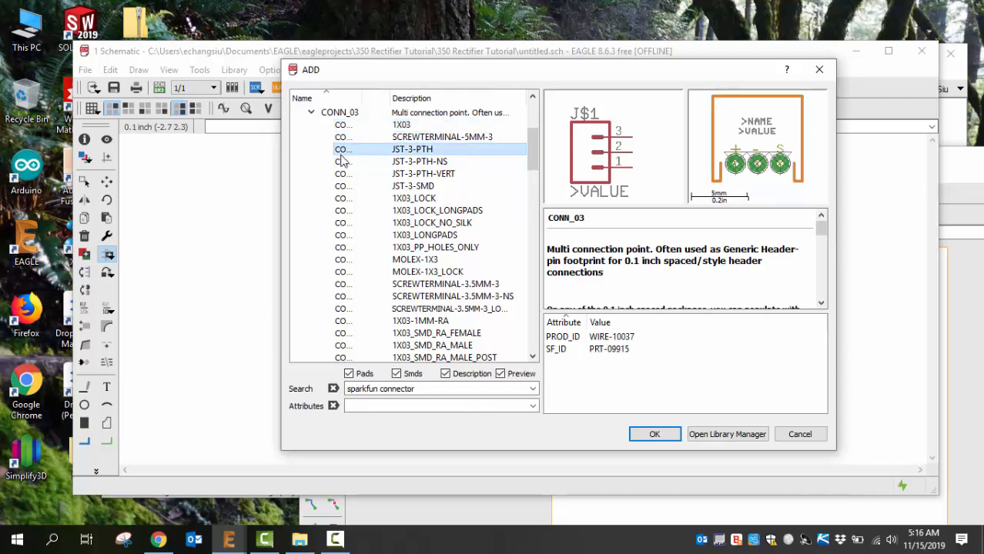
pyautogui.click(343, 162)
pyautogui.click(344, 187)
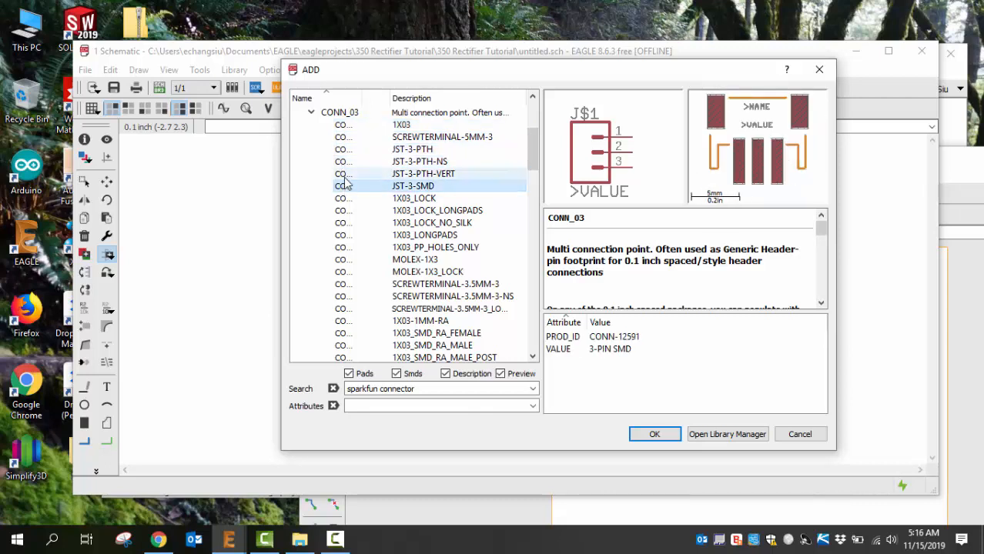
# Place one CONN_03 connector with the SCREWTERMINAL-5MM-3 package in the schematic
pyautogui.click(346, 137)
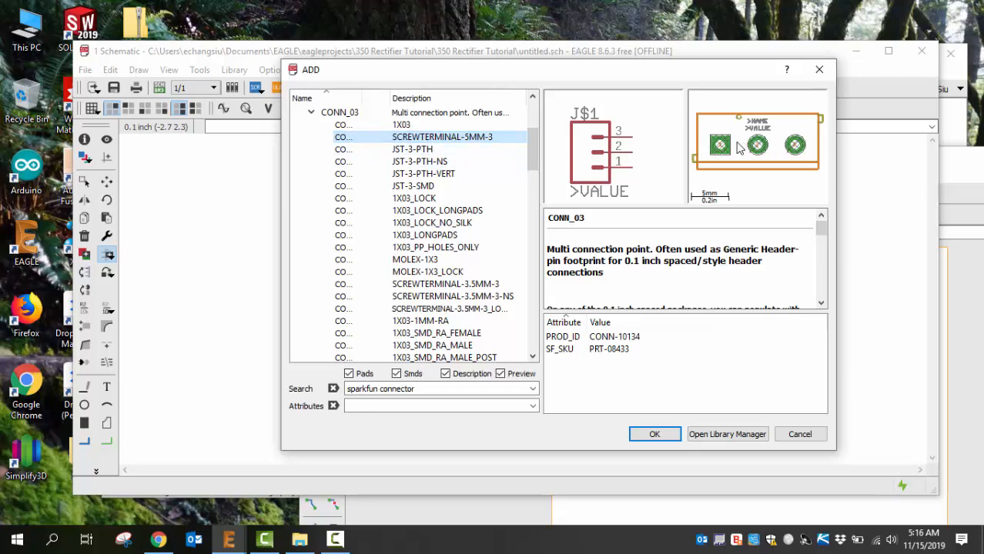
pyautogui.doubleClick(346, 143)
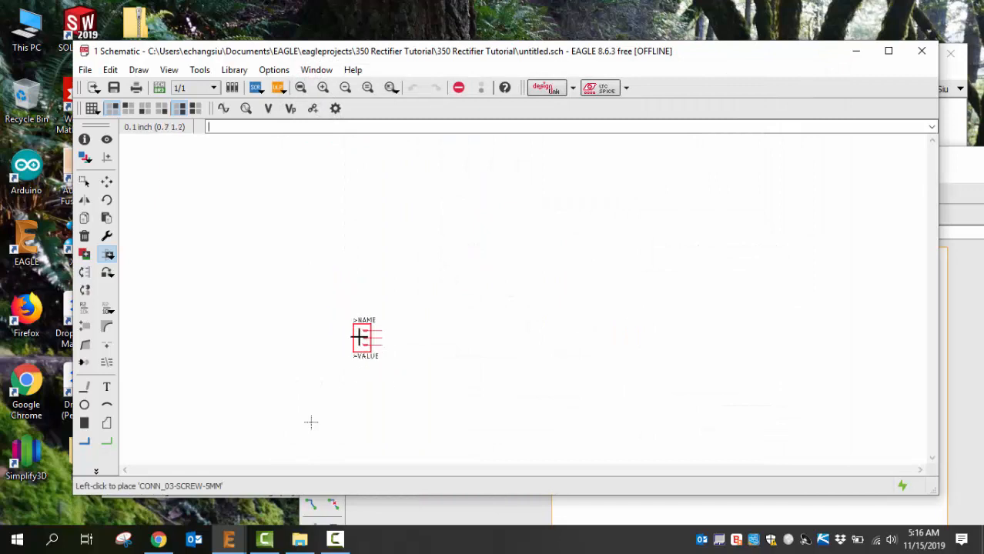
pyautogui.click(362, 337)
pyautogui.scroll(1, 462, 365)
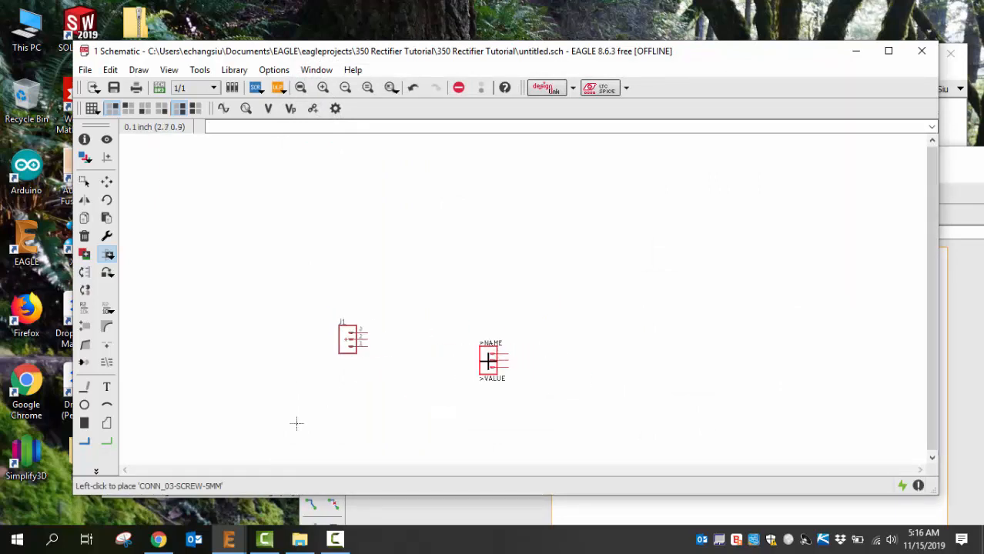
# Reopen the part selection, search for sparkfun diode, and move the dialog over the schematic
pyautogui.click(107, 254)
pyautogui.doubleClick(129, 331)
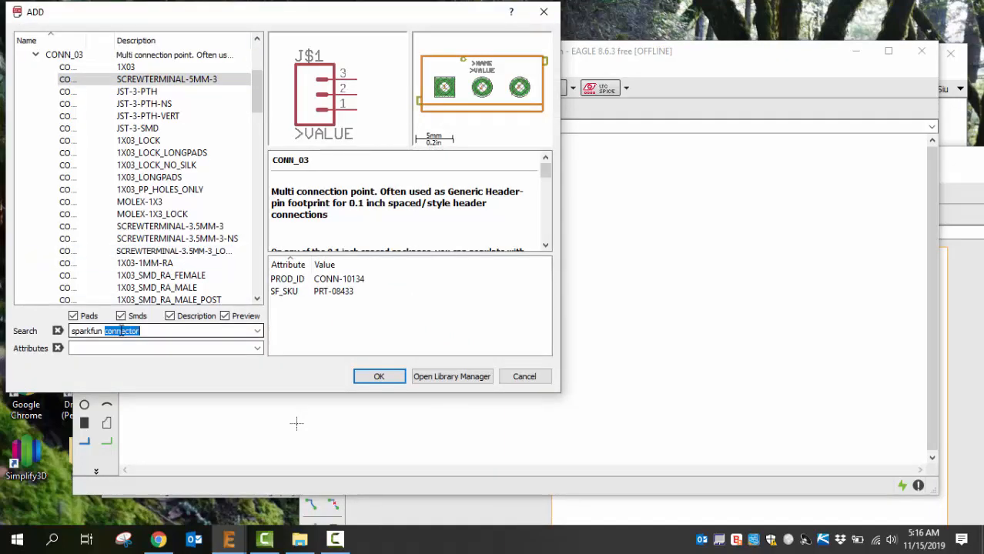
pyautogui.write('diod')
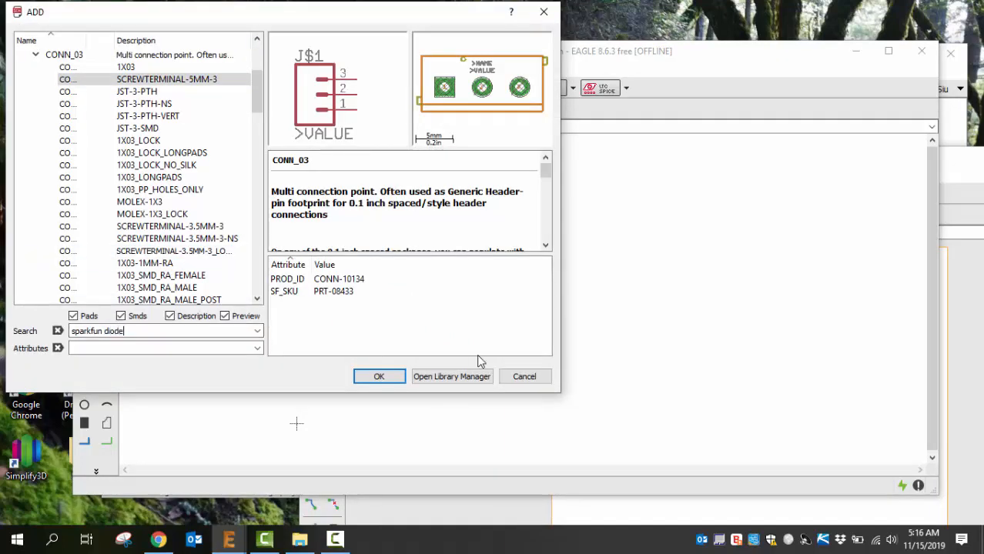
pyautogui.press('Return')
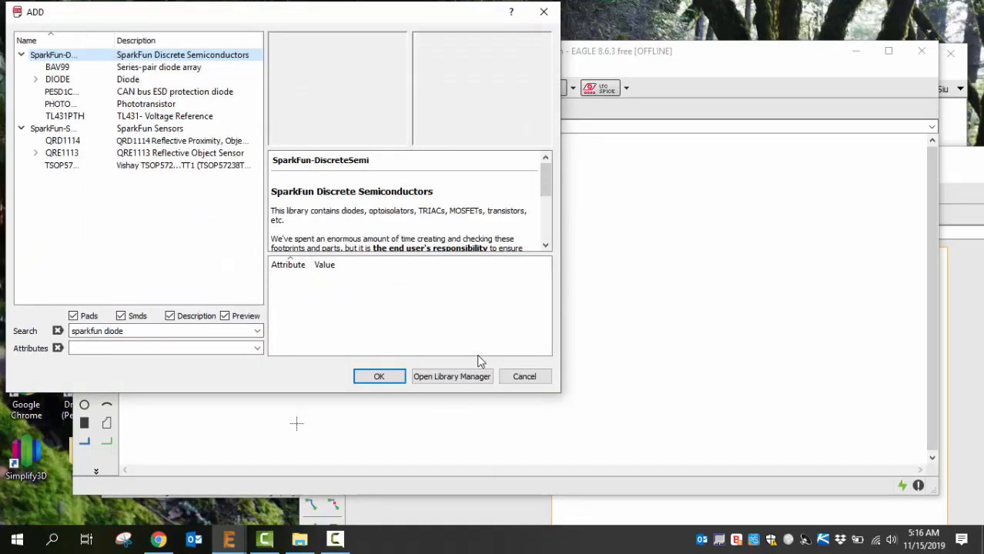
pyautogui.click(54, 79)
pyautogui.moveTo(169, 9); pyautogui.dragTo(386, 94)
# Expand the DIODE part, preview its variants, and choose DIODE-1N4001 for placement
pyautogui.click(244, 146)
pyautogui.click(284, 159)
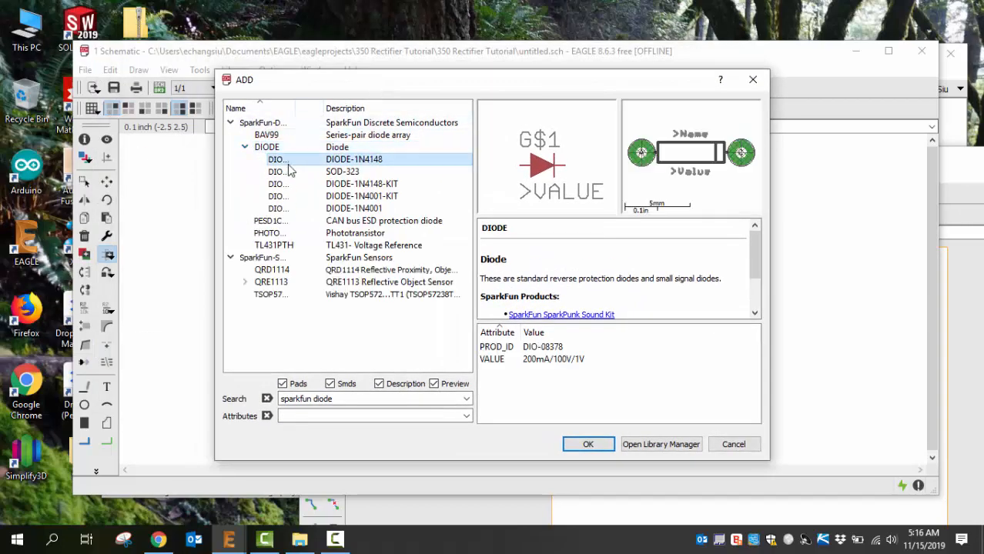
pyautogui.click(285, 170)
pyautogui.click(284, 183)
pyautogui.click(285, 196)
pyautogui.click(283, 220)
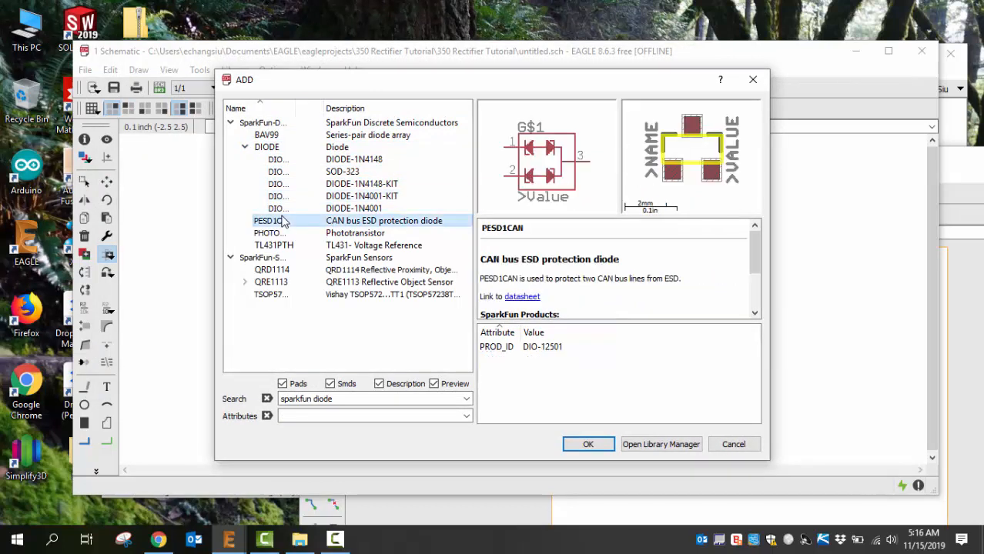
pyautogui.click(280, 212)
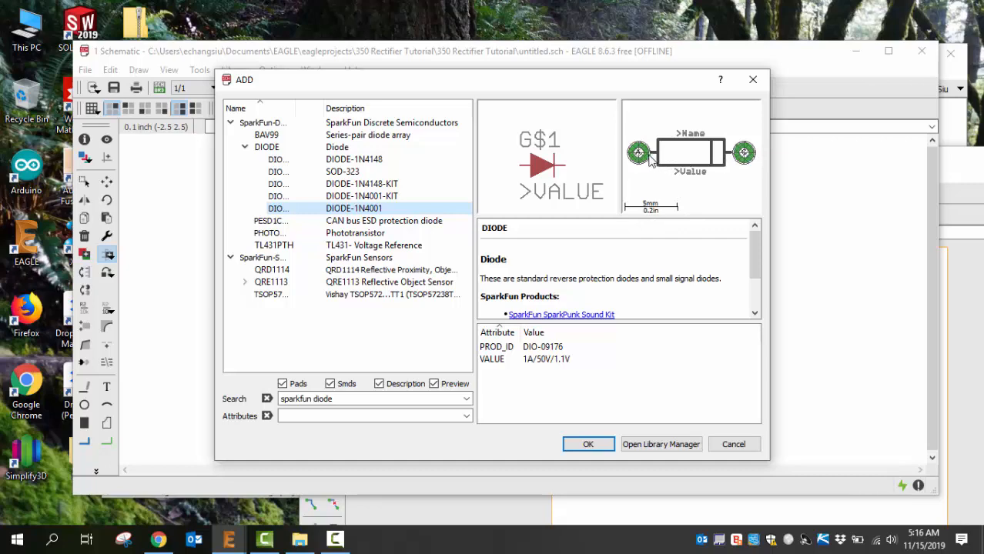
pyautogui.doubleClick(290, 211)
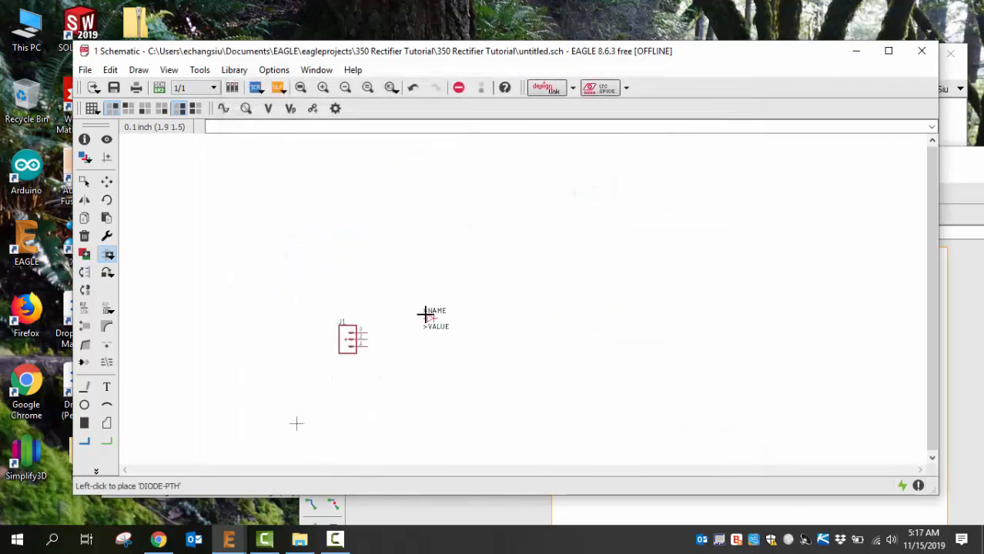
# Rotate the diode to point upward and place the first one above and beside the three-pin connector
pyautogui.rightClick(414, 318)
pyautogui.rightClick(416, 306)
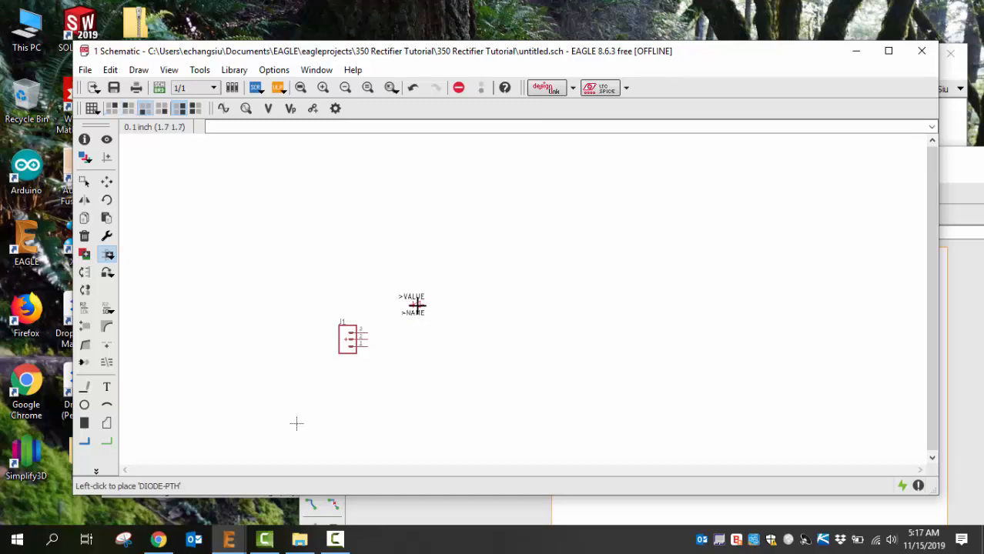
pyautogui.rightClick(414, 306)
pyautogui.rightClick(420, 304)
pyautogui.rightClick(408, 302)
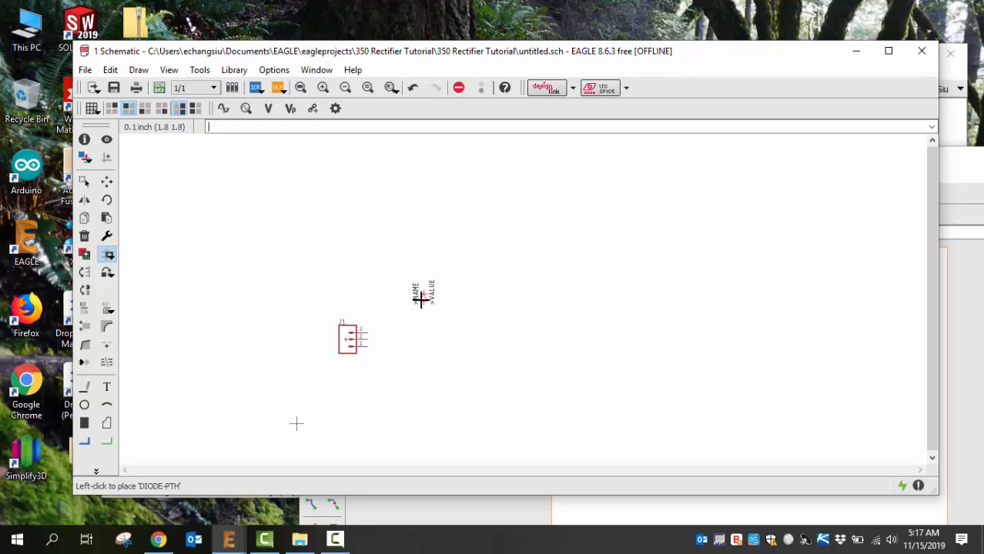
pyautogui.click(416, 299)
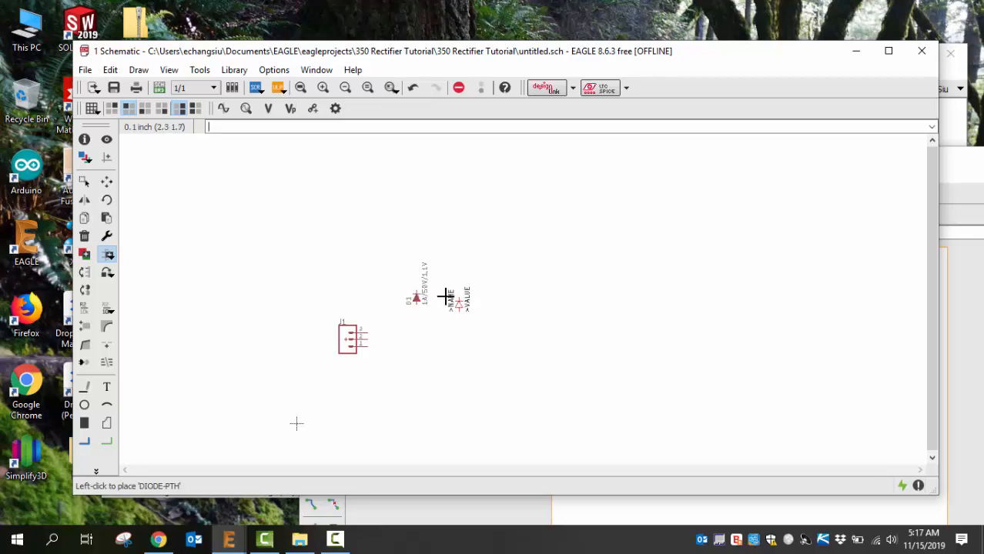
# Place the remaining upward-pointing diodes next to and below the first, forming two rows of three
pyautogui.click(473, 299)
pyautogui.click(522, 298)
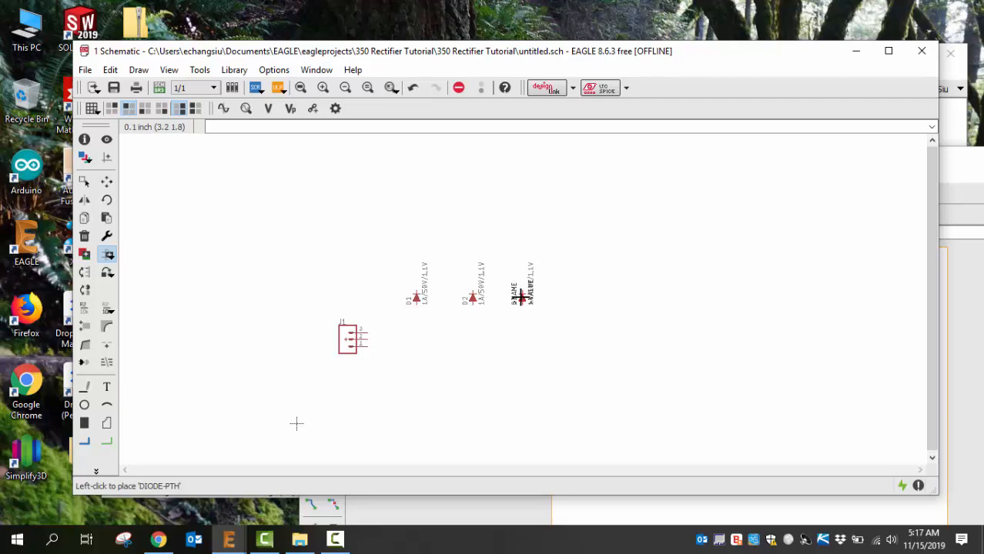
pyautogui.click(416, 346)
pyautogui.click(472, 343)
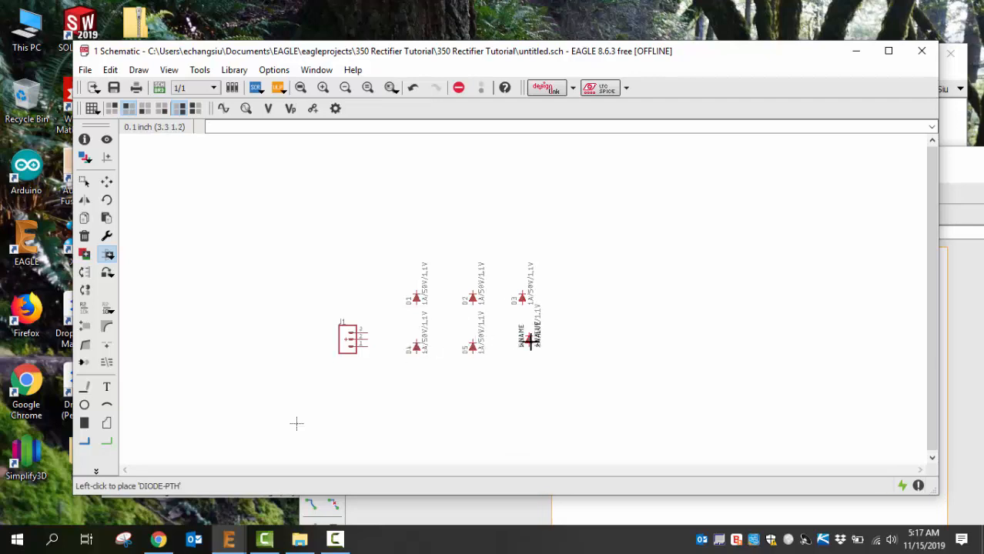
# Place the sixth upward-pointing diode below D3 in the lower row
pyautogui.click(529, 340)
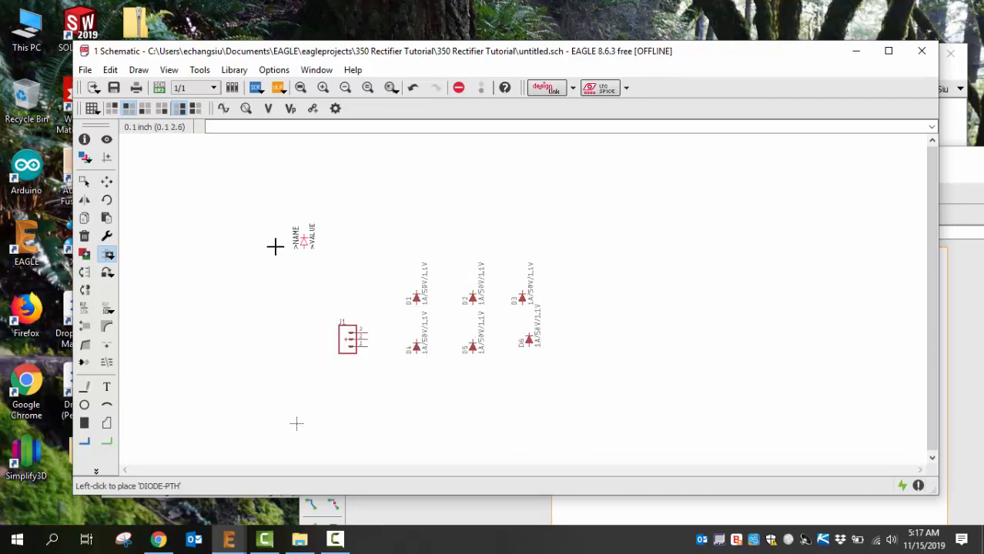
# Reopen the part selection, search for adafruit capacitor, and move the dialog over the schematic
pyautogui.click(111, 260)
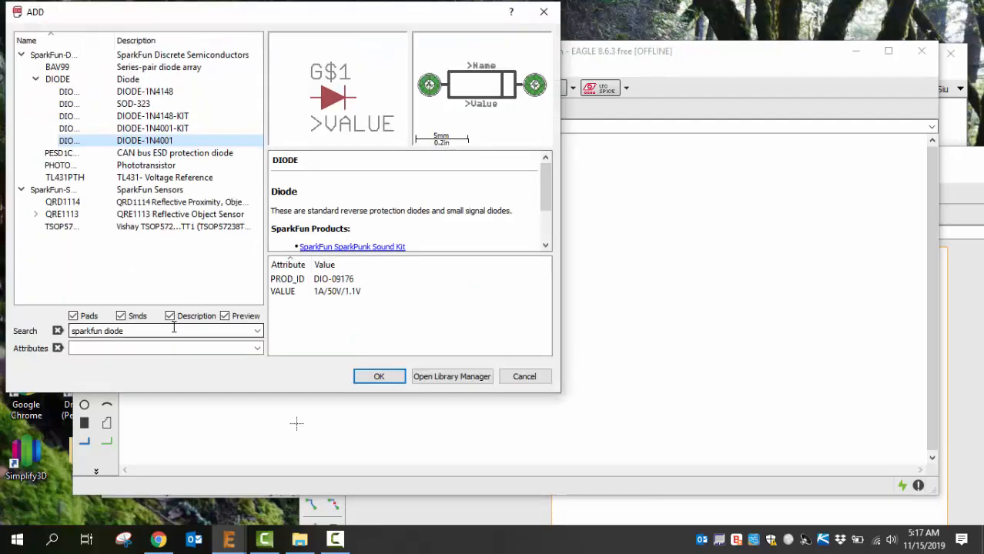
pyautogui.write('capacitro')
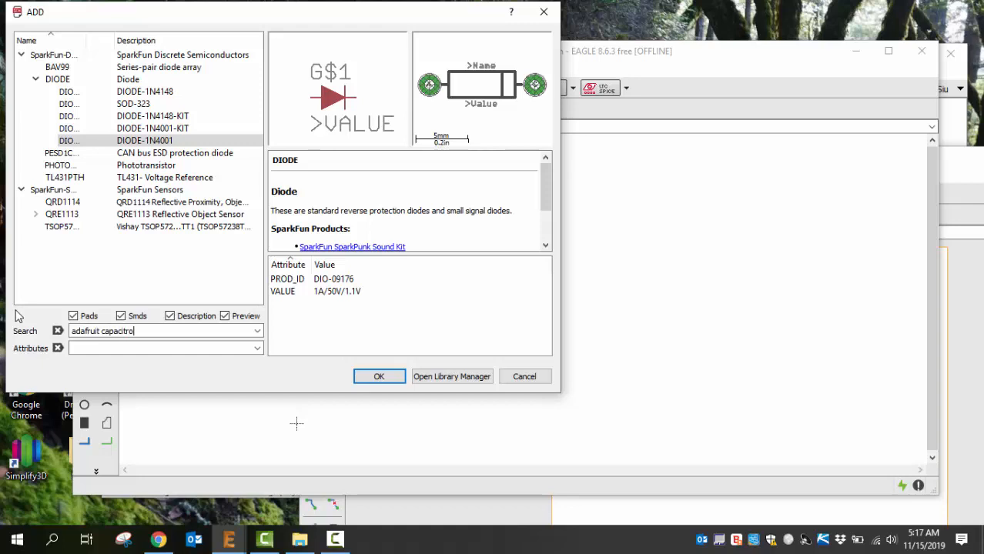
pyautogui.press('Return')
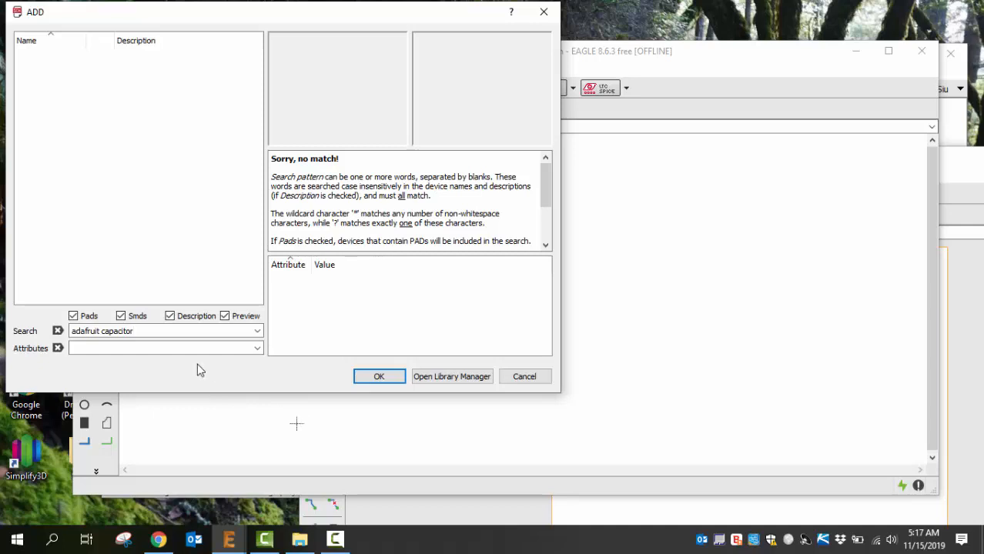
pyautogui.click(170, 331)
pyautogui.moveTo(203, 20); pyautogui.dragTo(435, 75)
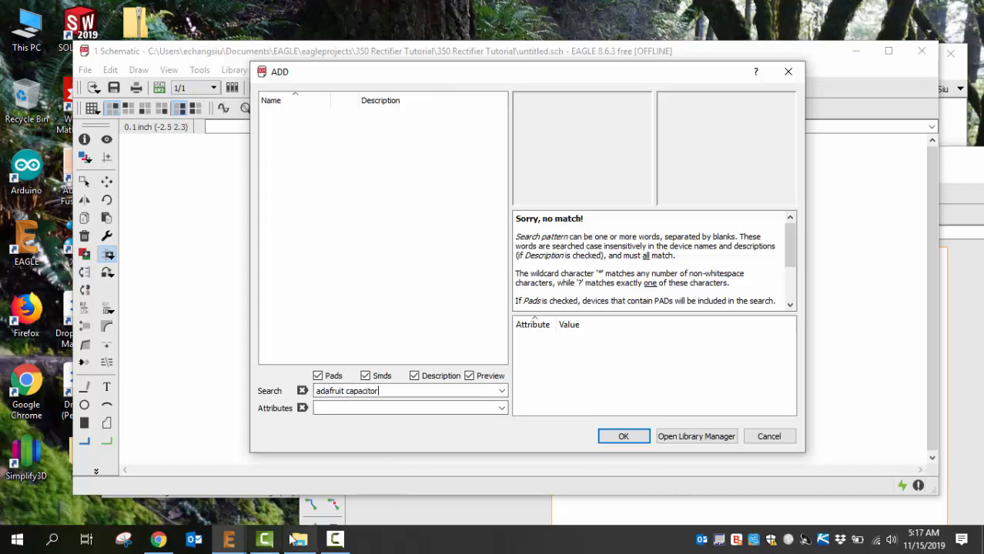
# Try to switch to the Control Panel with the part selection open, and cancel the part selection
pyautogui.click(229, 539)
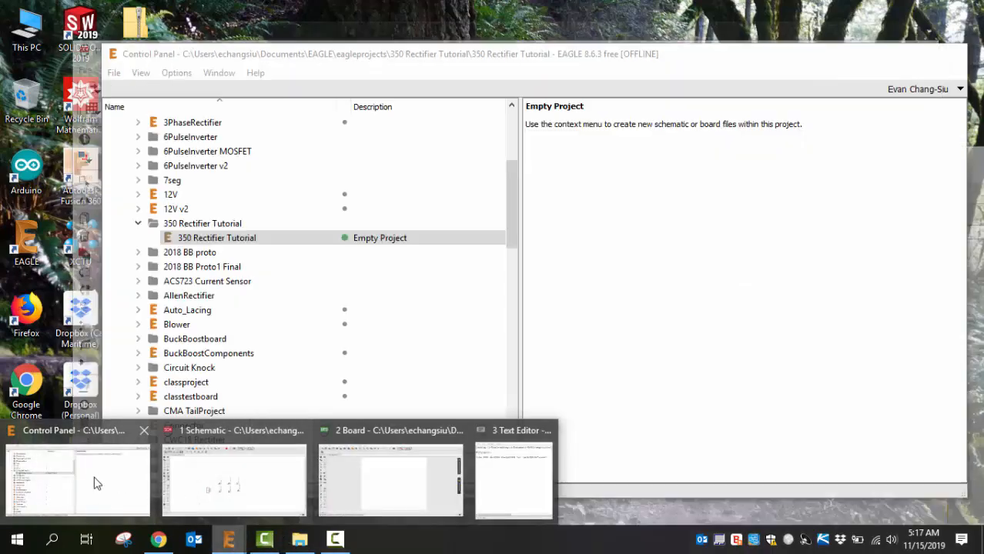
pyautogui.click(98, 482)
pyautogui.click(229, 539)
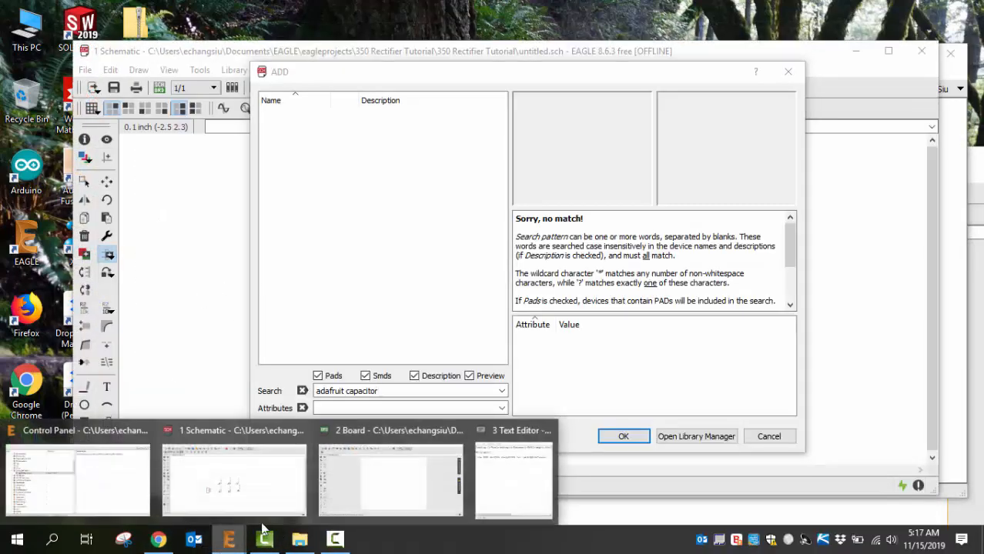
pyautogui.click(134, 496)
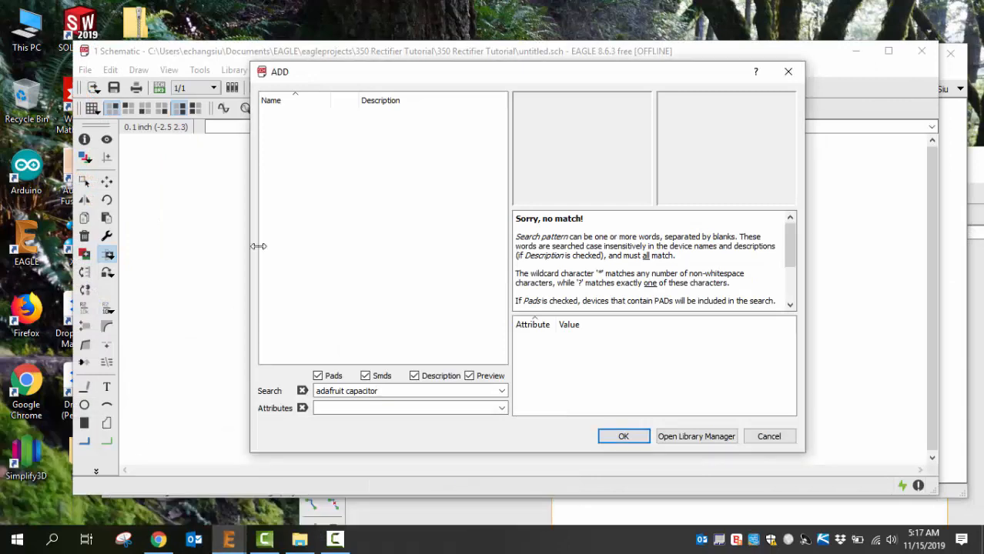
pyautogui.click(759, 437)
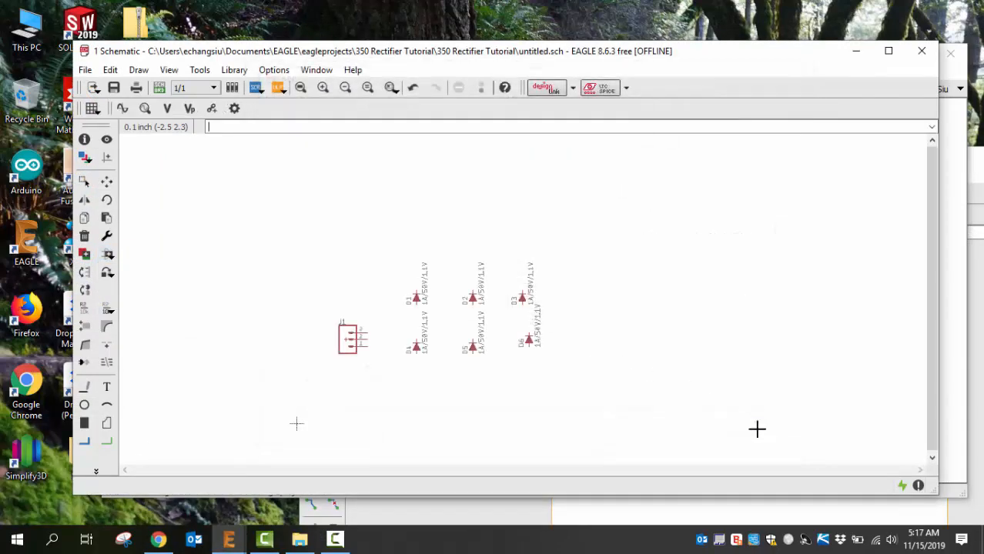
# Switch to the Control Panel and check the Adafruit-Eagle-Library-master folder in eaglelibraries for its enabled library
pyautogui.click(229, 539)
pyautogui.click(114, 487)
pyautogui.scroll(5, 209, 202)
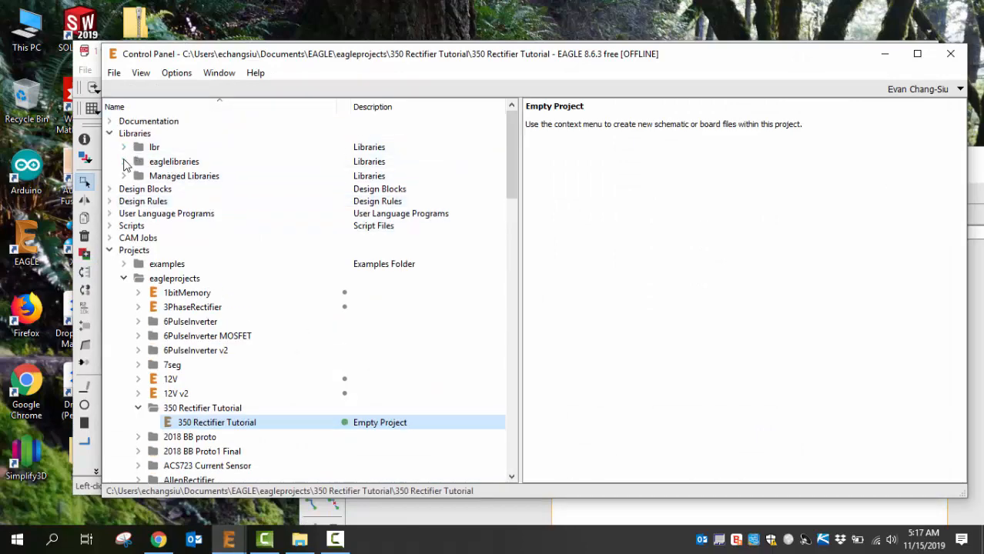
pyautogui.click(124, 161)
pyautogui.scroll(-1, 149, 165)
pyautogui.click(140, 139)
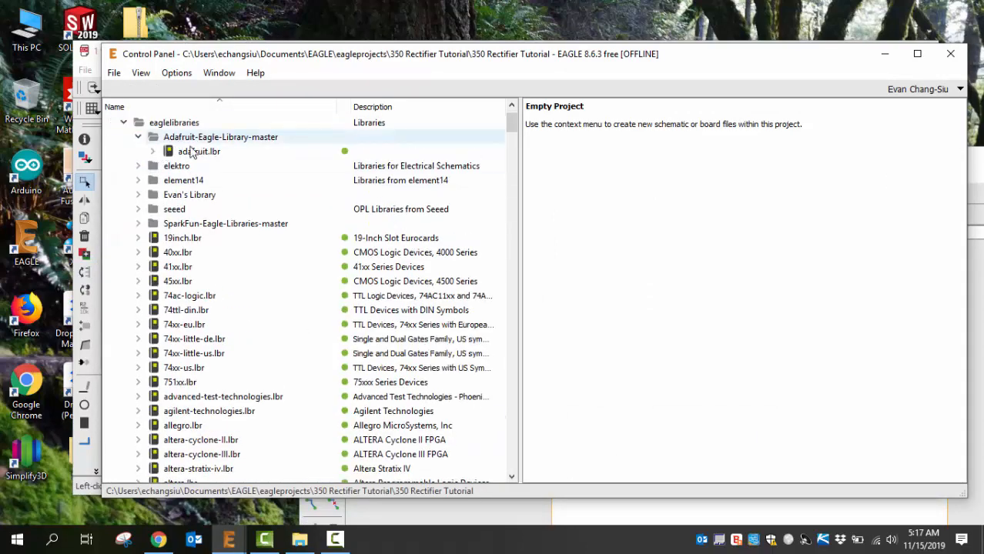
pyautogui.click(137, 137)
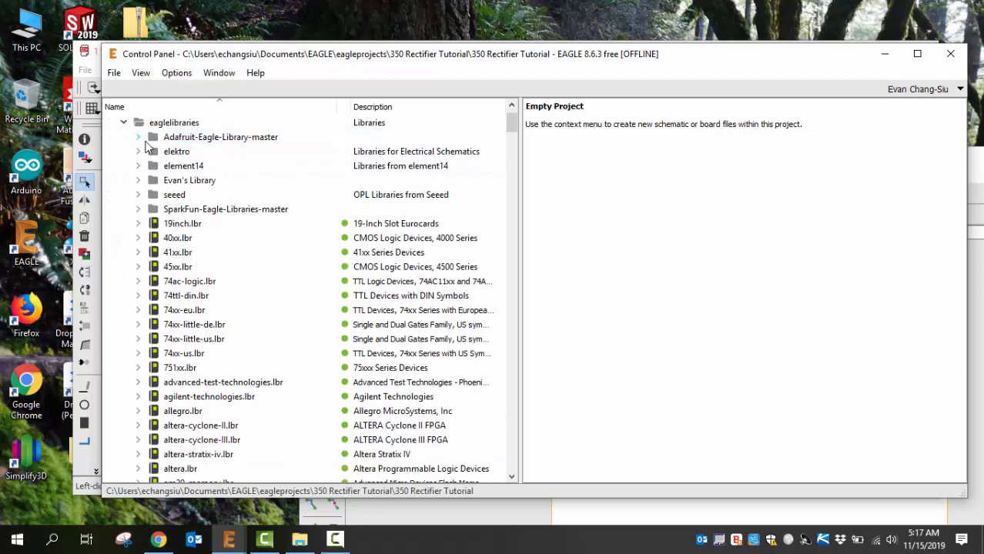
# Return to the schematic, reopen the part selection, and repeat the adafruit capacitor search with the dialog over the schematic
pyautogui.click(229, 539)
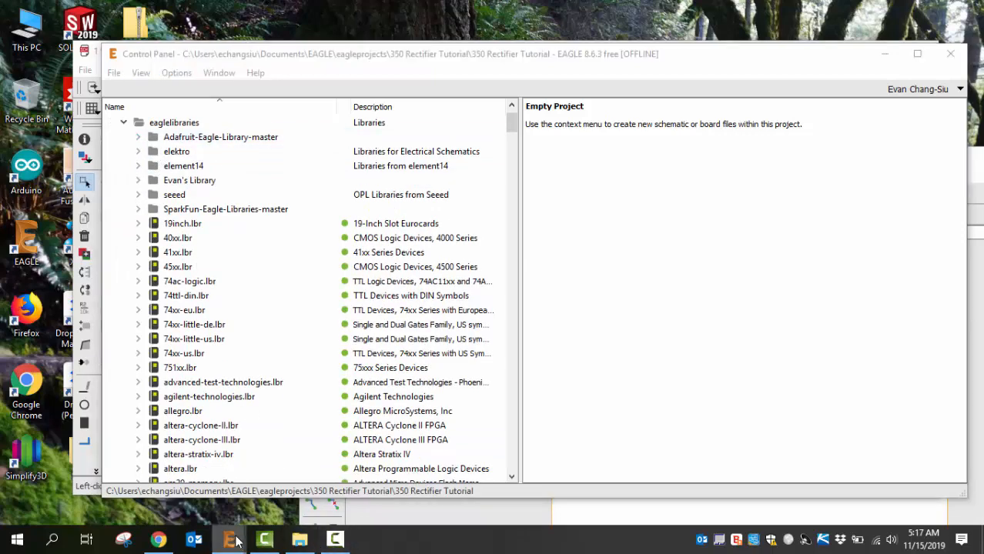
pyautogui.click(248, 483)
pyautogui.click(231, 251)
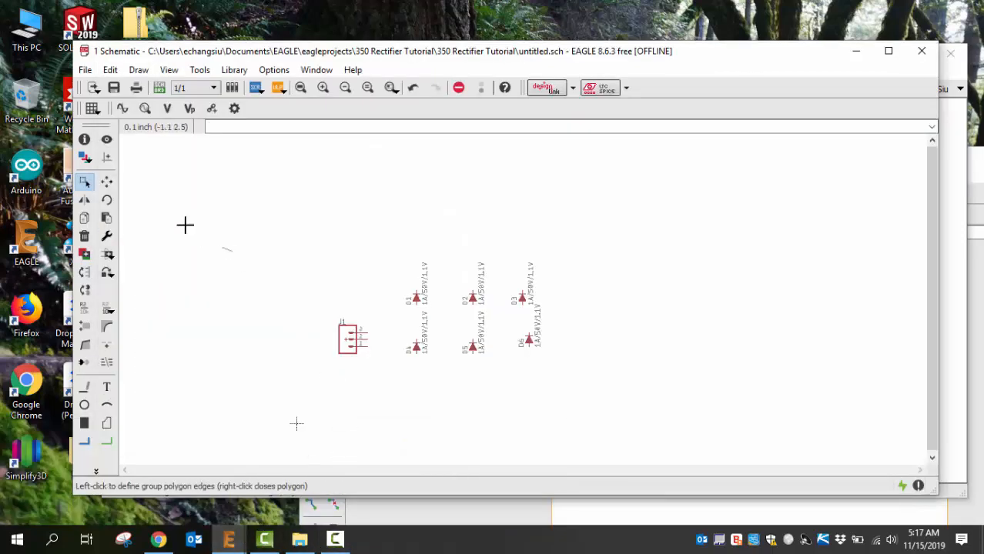
pyautogui.click(109, 257)
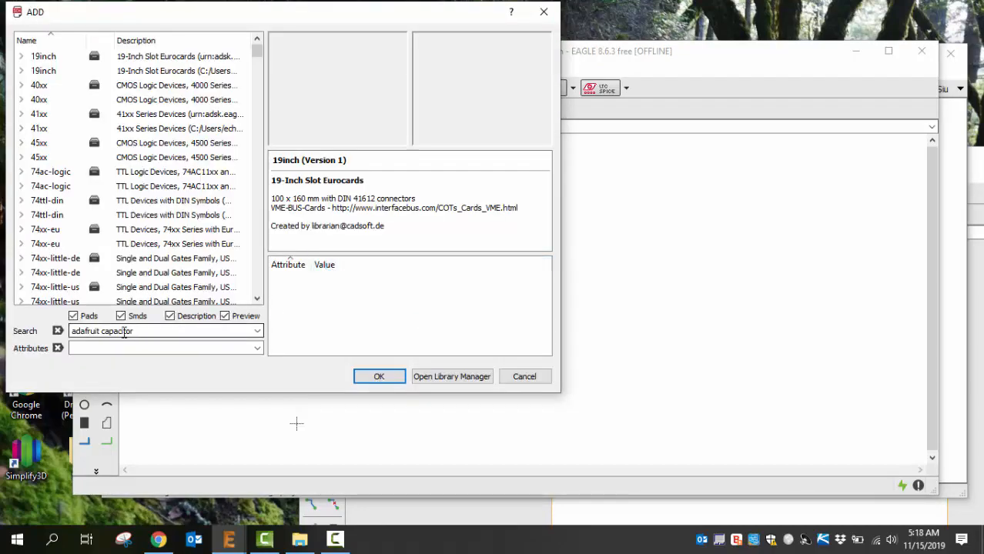
pyautogui.moveTo(295, 18); pyautogui.dragTo(542, 59)
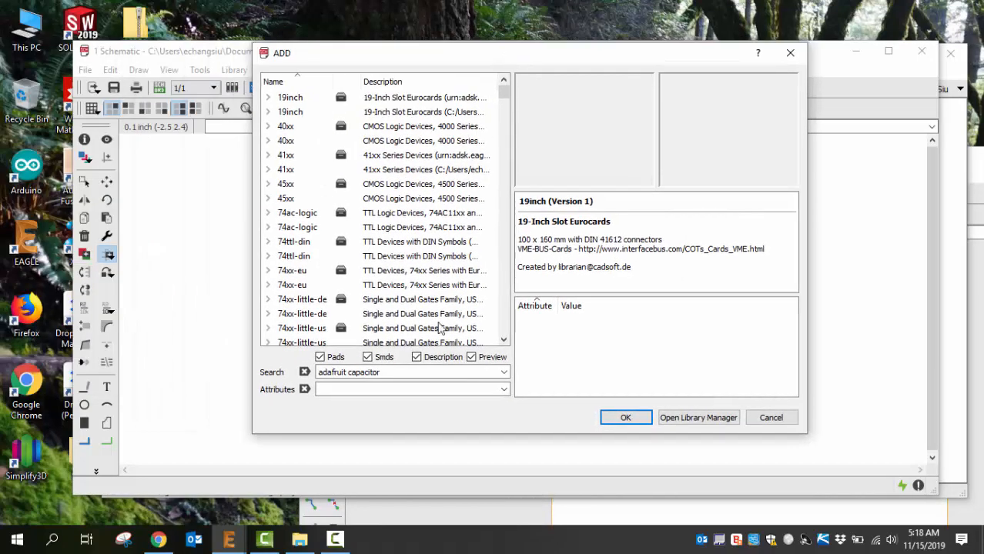
# Shorten the part search to adafruit and expand the 2.1 mm DC jack entry to inspect its variants
pyautogui.doubleClick(371, 371)
pyautogui.press('BackSpace')
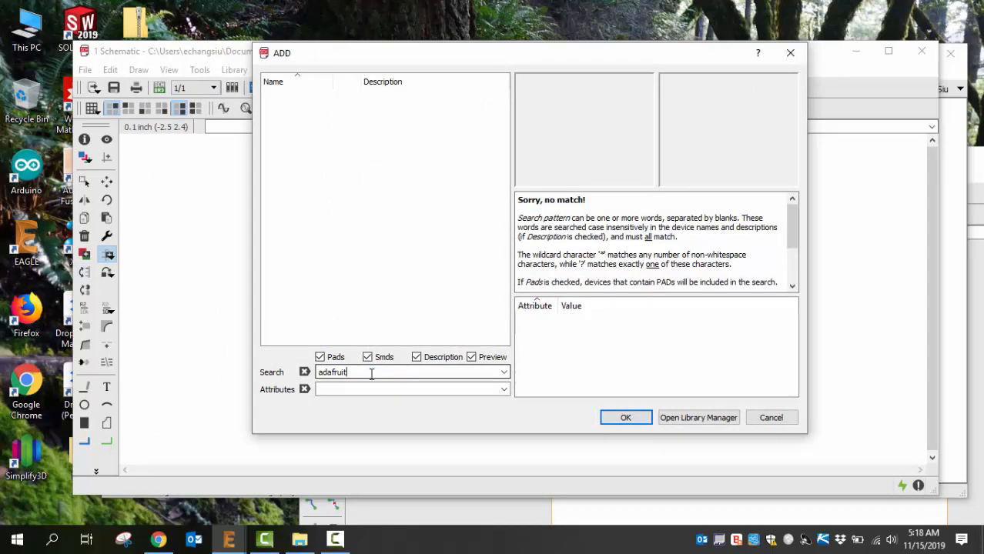
pyautogui.press('Return')
pyautogui.click(282, 109)
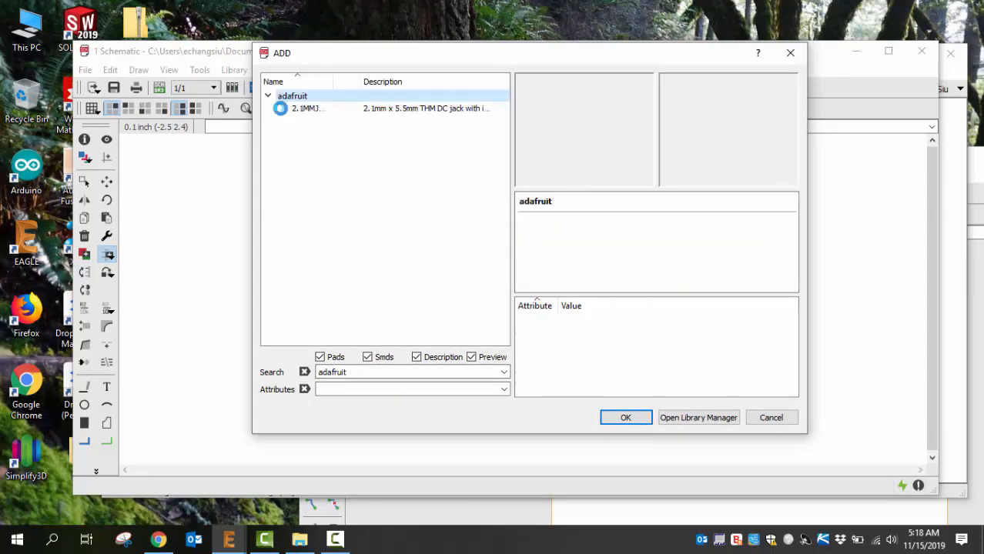
# Replace the part search with capacitor and run it
pyautogui.doubleClick(338, 371)
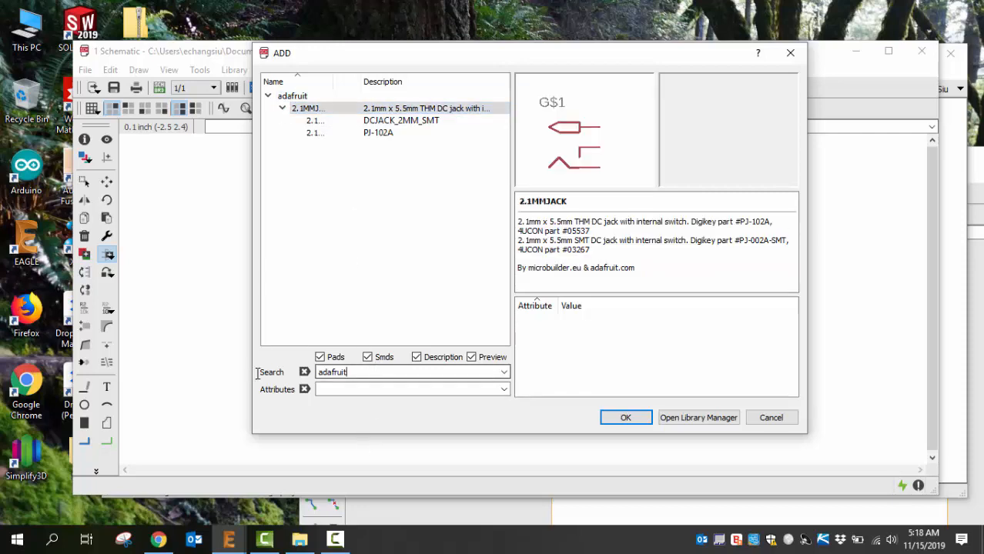
pyautogui.write('c')
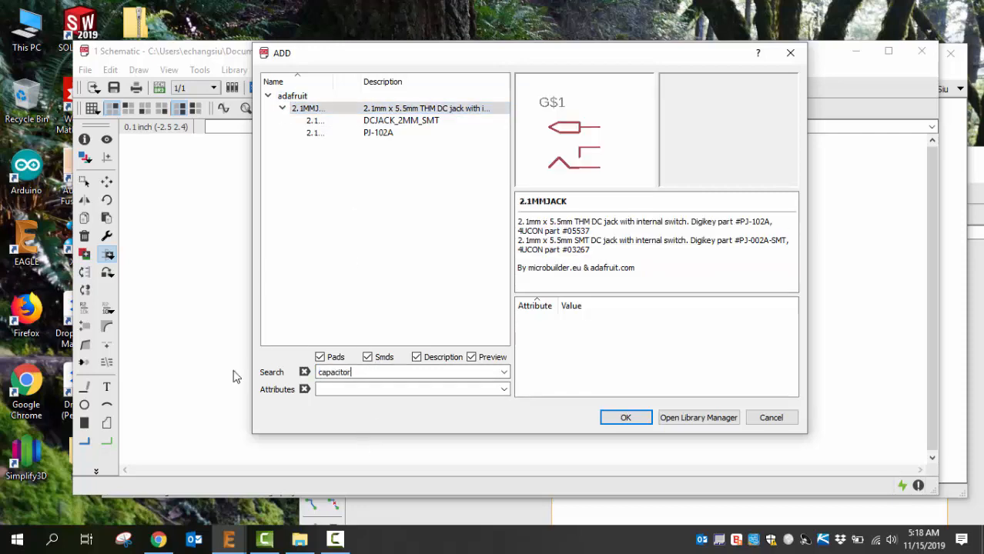
pyautogui.write('apacitor')
pyautogui.press('Return')
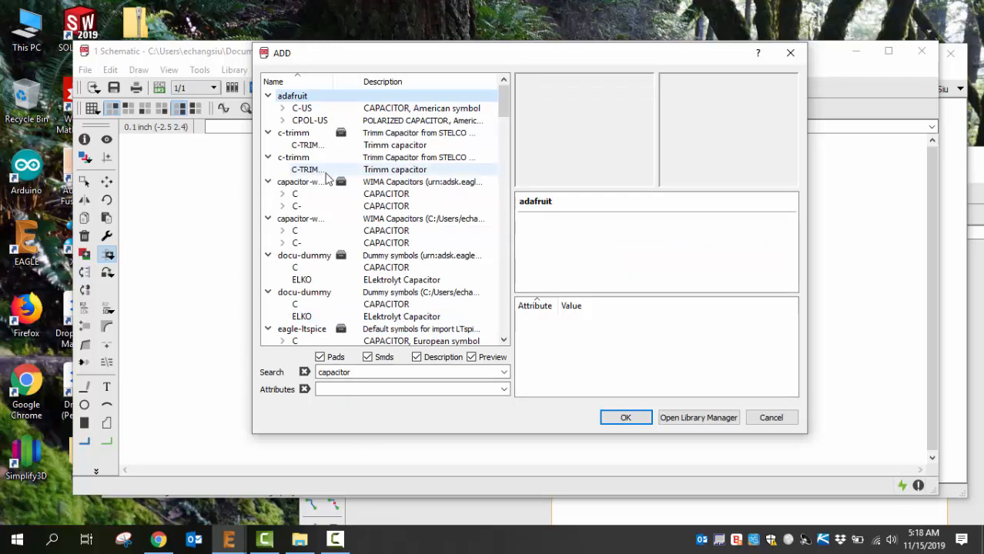
# Expand the C-US capacitor in the adafruit library and preview several of its package variants
pyautogui.click(302, 109)
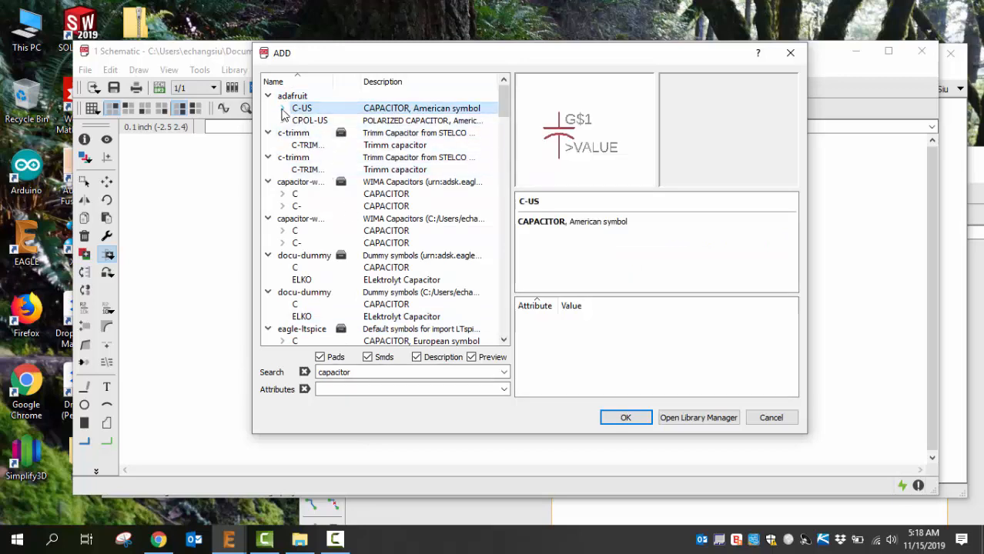
pyautogui.click(282, 108)
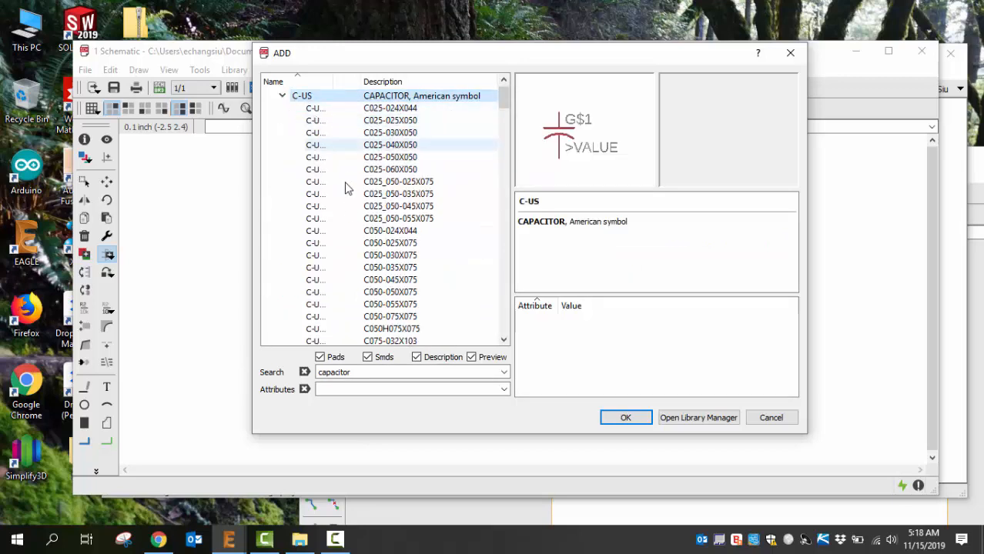
pyautogui.click(320, 157)
pyautogui.click(327, 255)
pyautogui.click(316, 280)
pyautogui.click(317, 230)
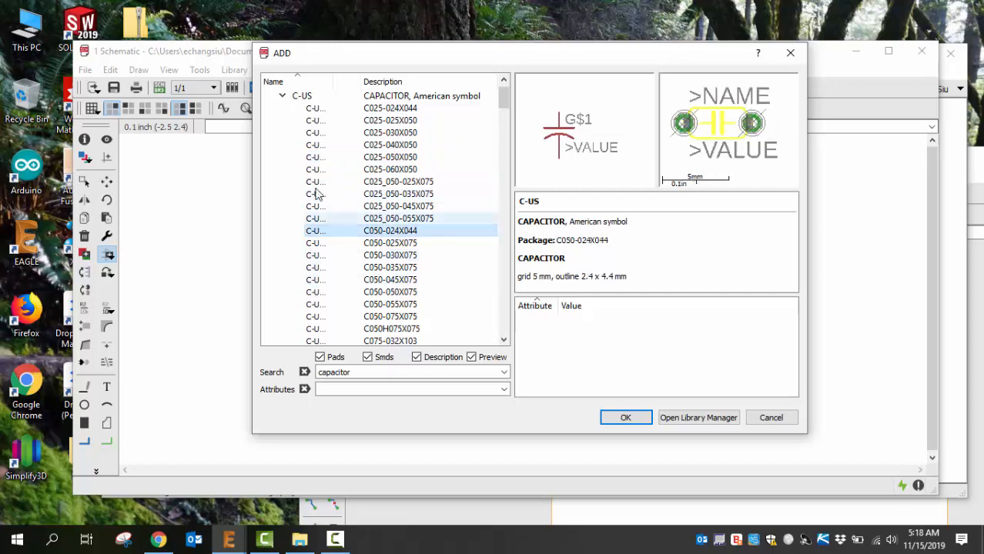
pyautogui.click(316, 194)
pyautogui.click(322, 267)
# Choose the C050-055X075 capacitor variant and place one in the schematic on the far side of D3 and D6
pyautogui.click(320, 304)
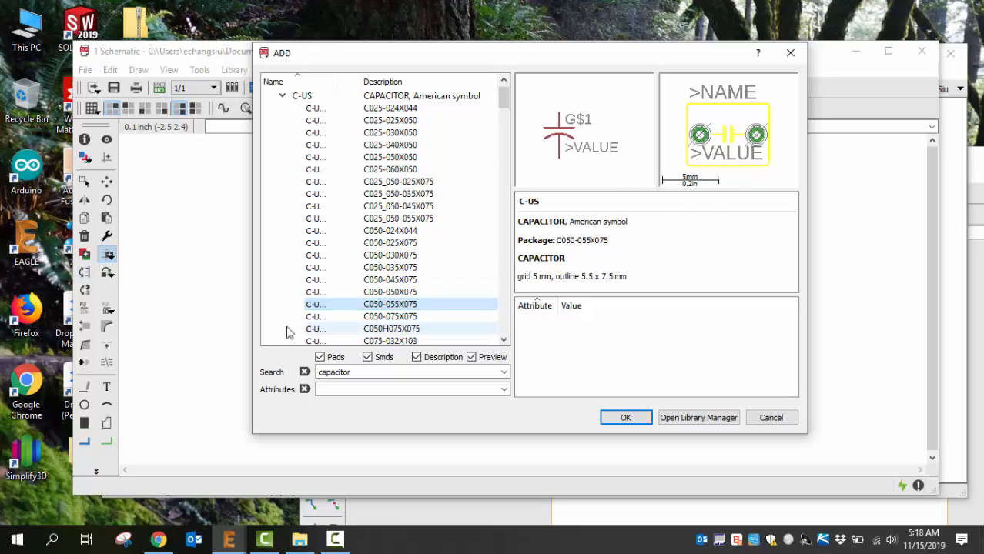
pyautogui.doubleClick(336, 306)
pyautogui.click(579, 314)
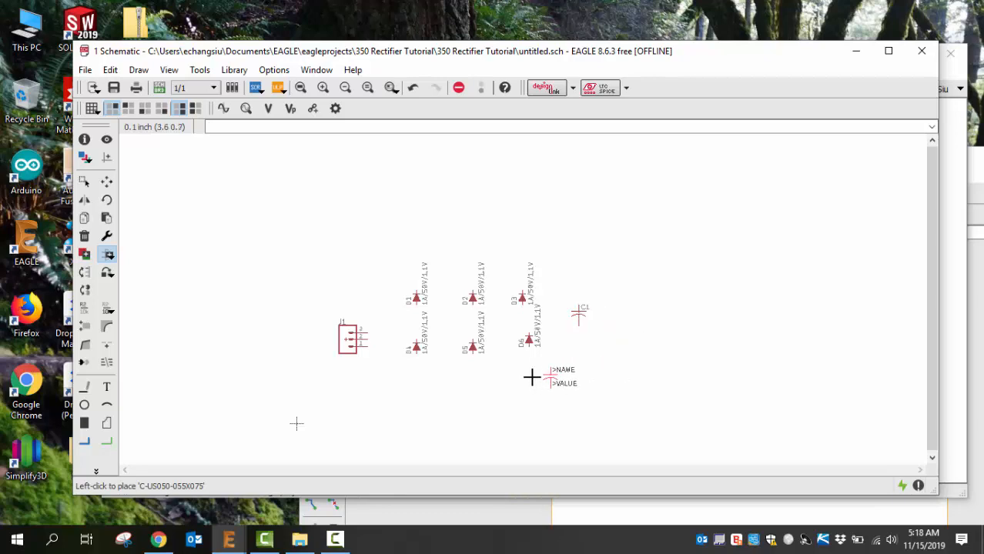
# Draw a vertical line on layer 91 Nets from the lower end of D1 to the upper end of D4
pyautogui.scroll(2, 531, 377)
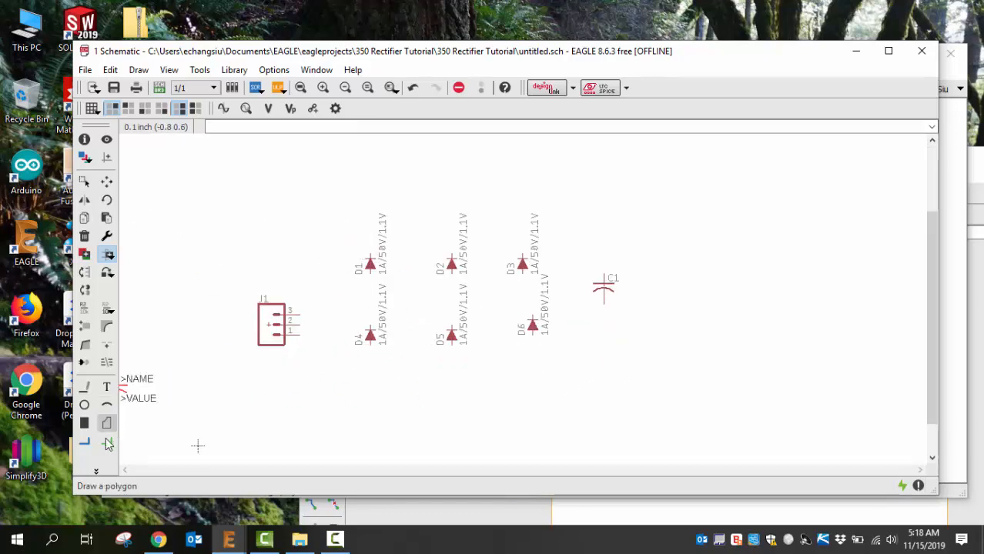
pyautogui.click(84, 387)
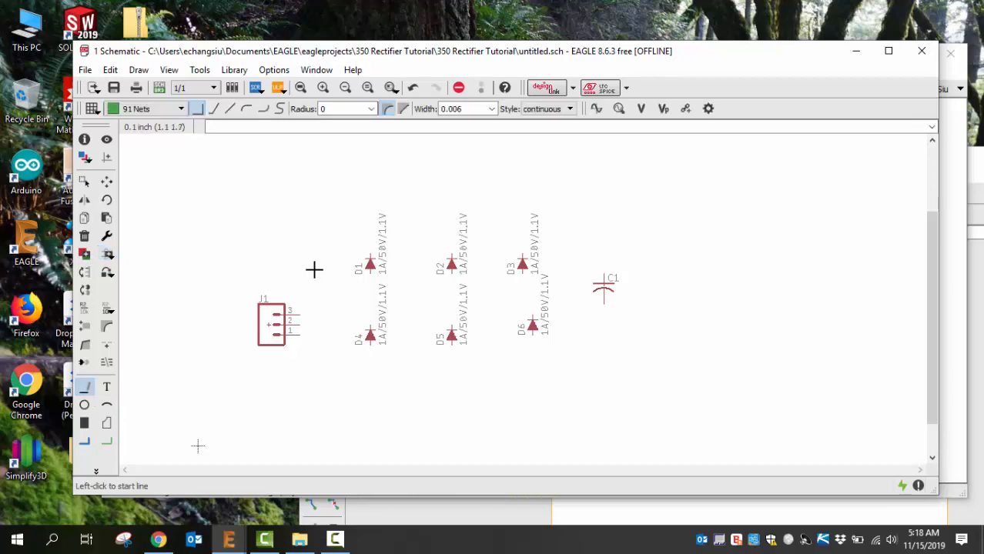
pyautogui.click(106, 383)
pyautogui.click(370, 275)
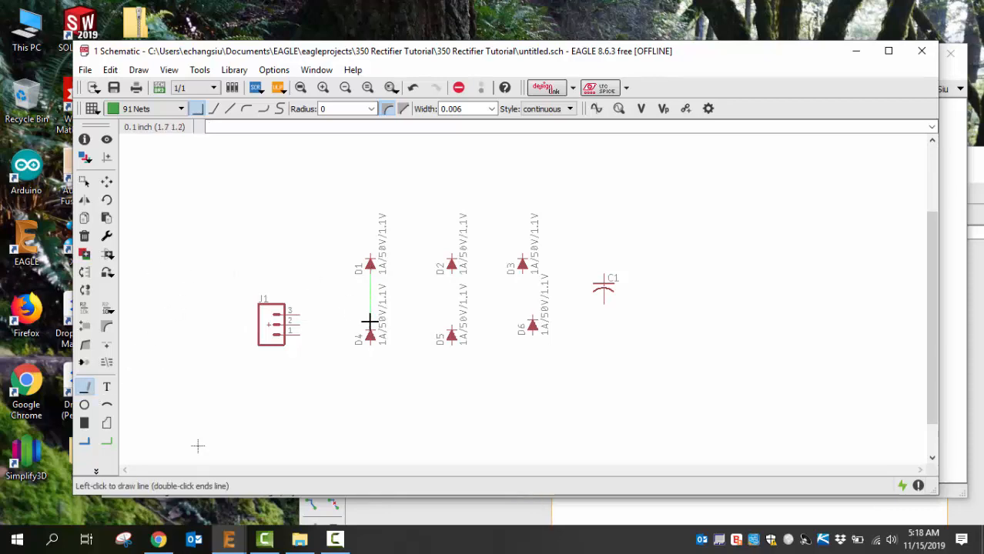
pyautogui.click(370, 326)
pyautogui.press('Escape')
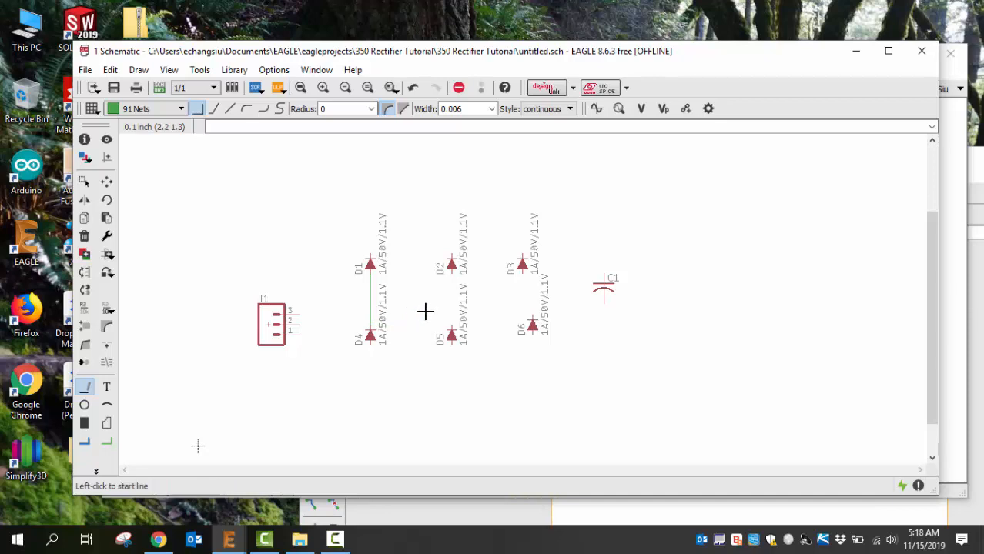
# Draw net lines joining the lower ends of D2 and D3 to the upper ends of D5 and D6
pyautogui.click(452, 274)
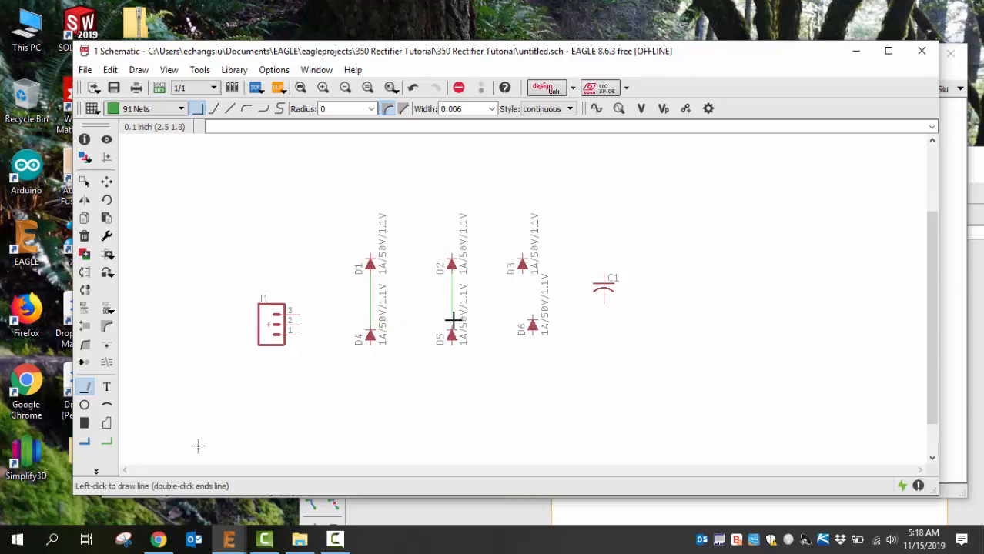
pyautogui.click(452, 326)
pyautogui.press('Escape')
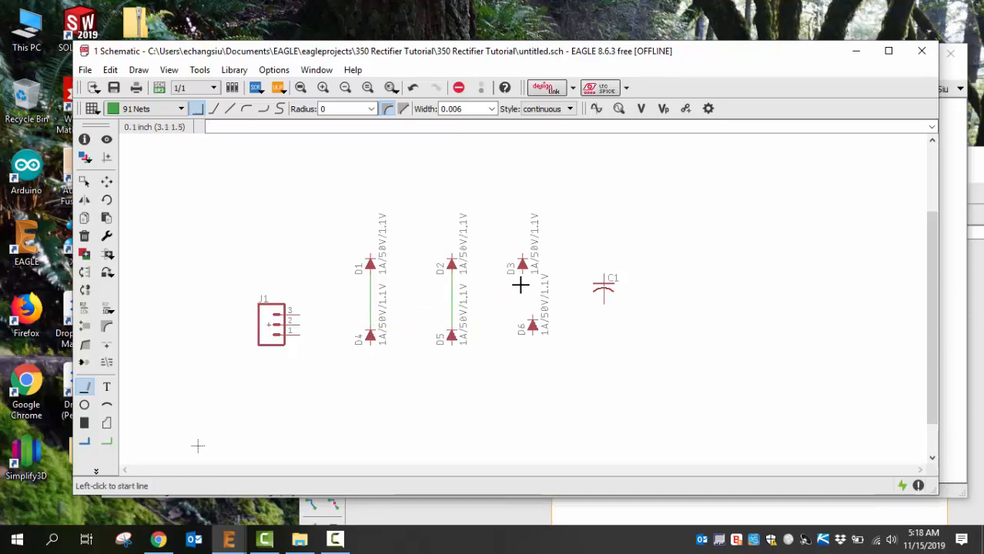
pyautogui.click(524, 274)
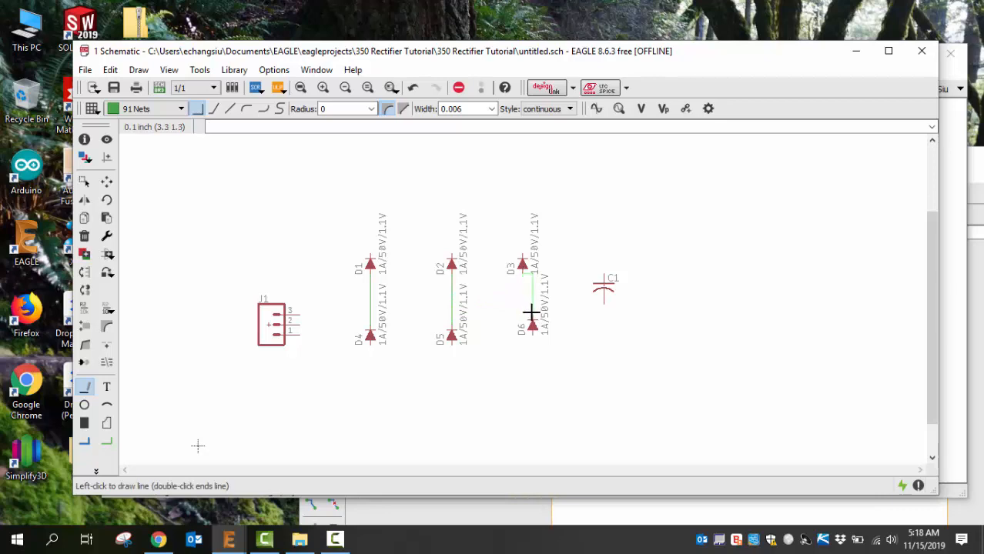
pyautogui.click(563, 313)
pyautogui.press('Escape')
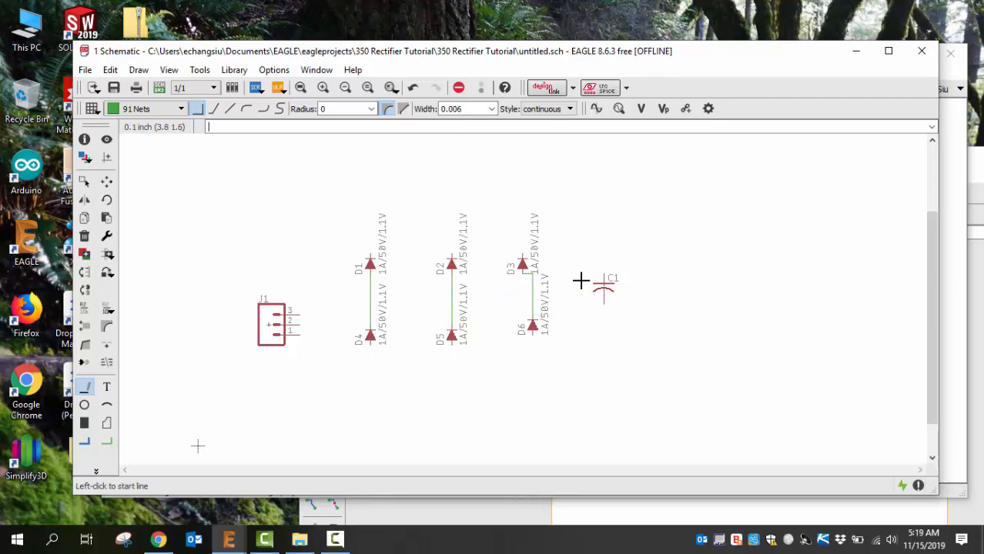
# Draw a net line from the upper end of D1 across D2 and D3 to the upper pin of capacitor C1
pyautogui.click(371, 253)
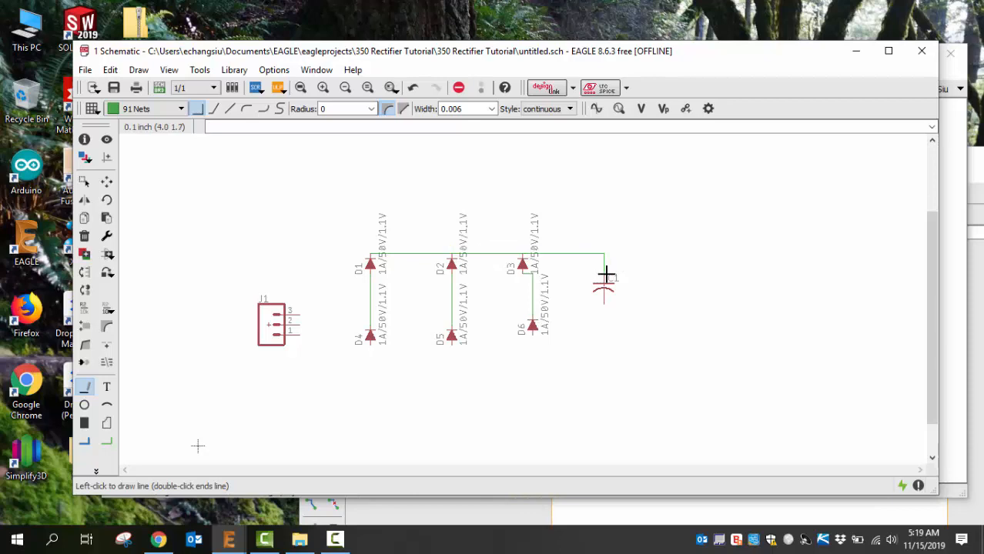
pyautogui.click(631, 274)
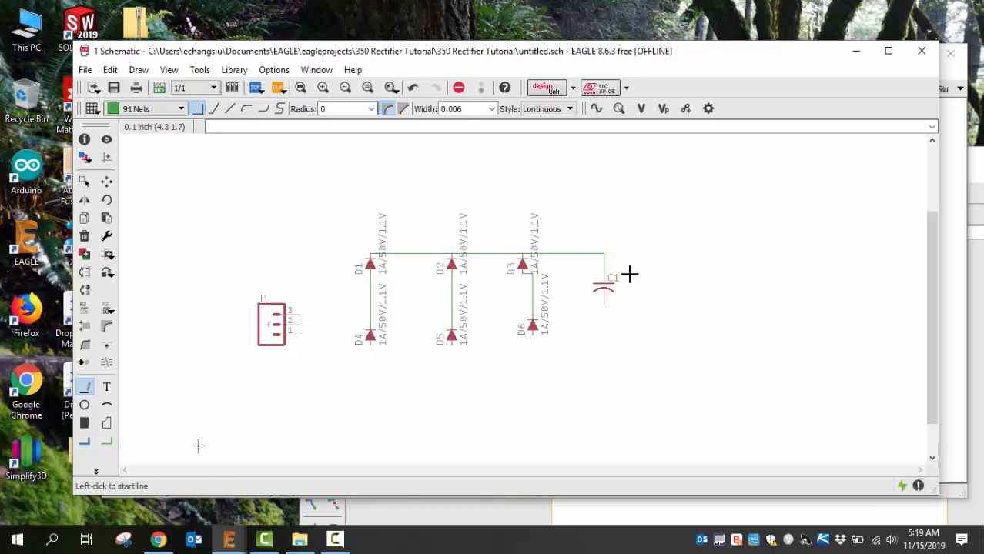
# Draw a net line from the lower end of D4 across D5 and D6 to the lower pin of capacitor C1
pyautogui.click(370, 347)
pyautogui.click(451, 345)
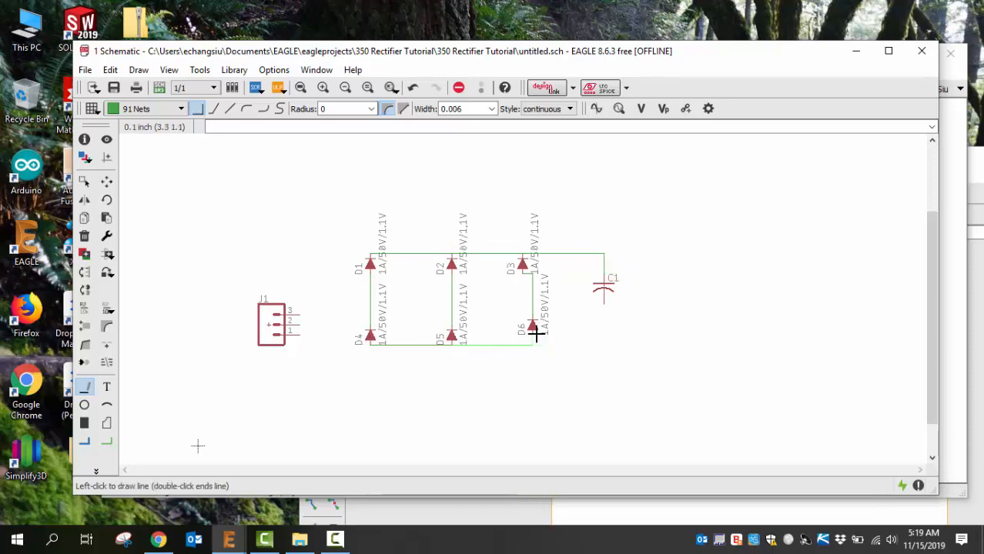
pyautogui.click(535, 339)
pyautogui.click(607, 306)
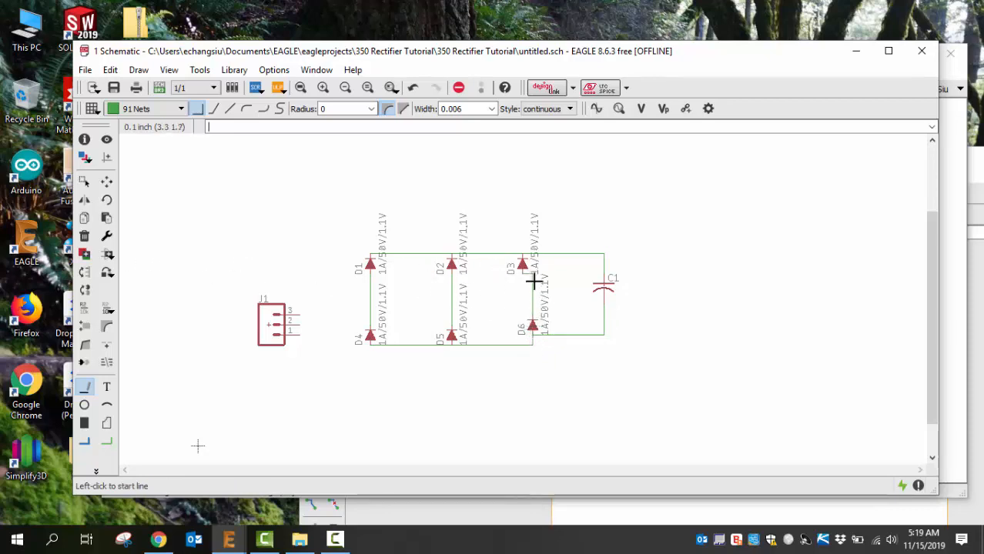
# Move D6 directly below D3 in line with D4 and D5, and straighten the net corners beside D3 and below C1
pyautogui.click(107, 182)
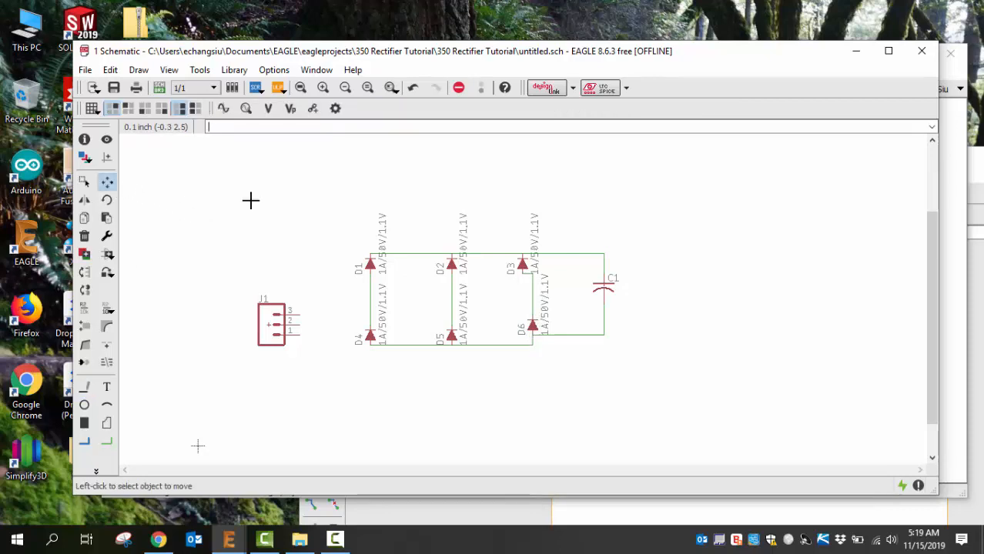
pyautogui.click(531, 325)
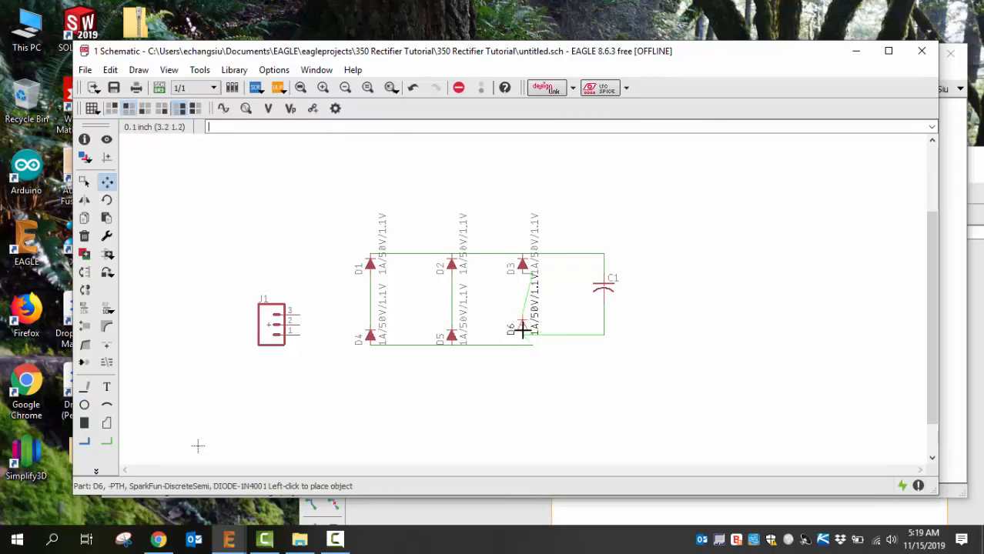
pyautogui.click(523, 336)
pyautogui.click(529, 273)
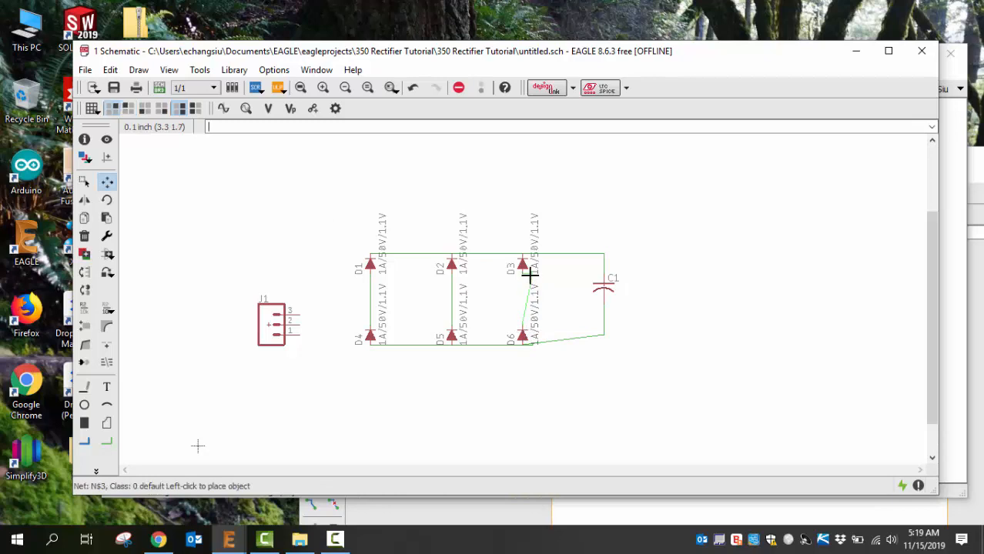
pyautogui.click(523, 279)
pyautogui.click(603, 334)
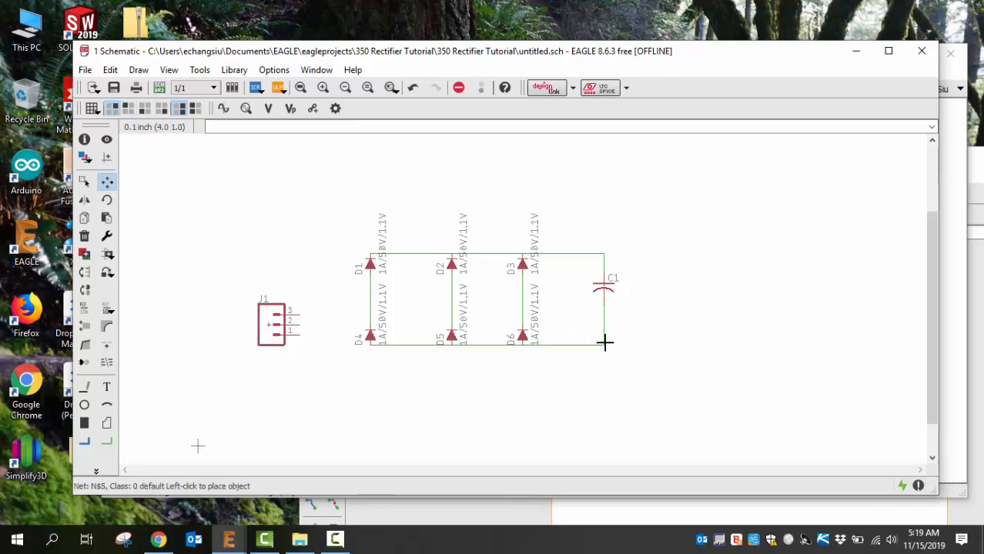
pyautogui.click(604, 343)
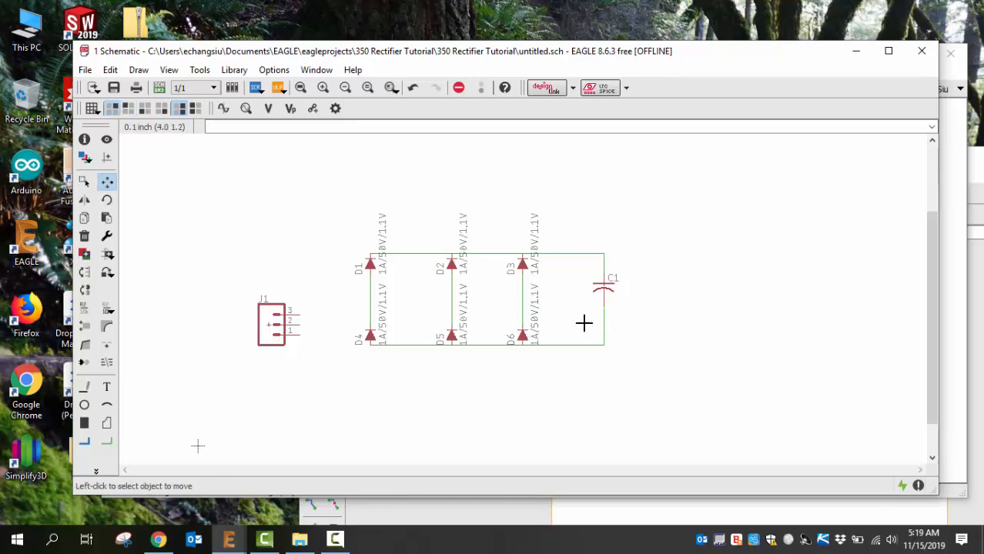
# Move screw terminal J1 closer to the diodes, level with the middle of the line between D1 and D4
pyautogui.click(271, 321)
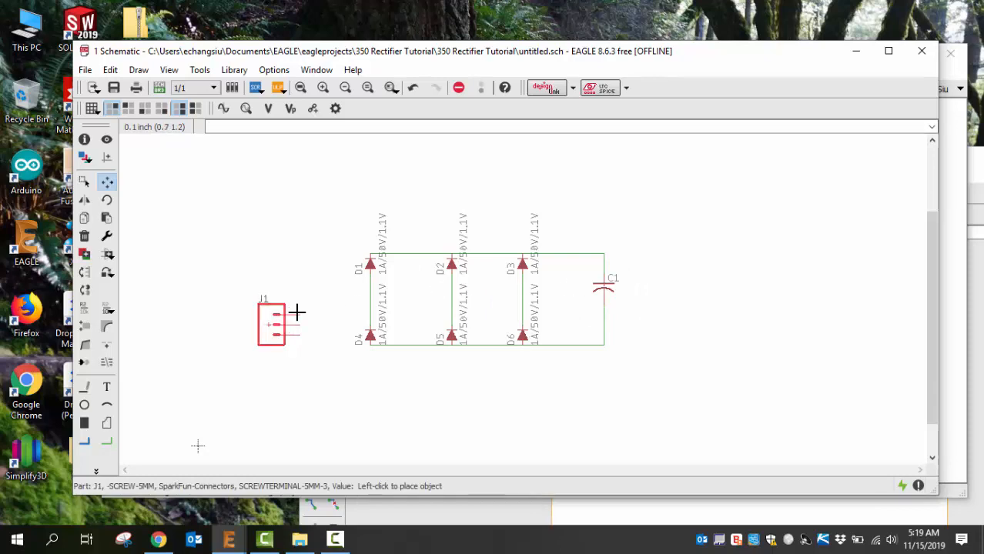
pyautogui.click(310, 297)
pyautogui.click(300, 314)
pyautogui.click(300, 304)
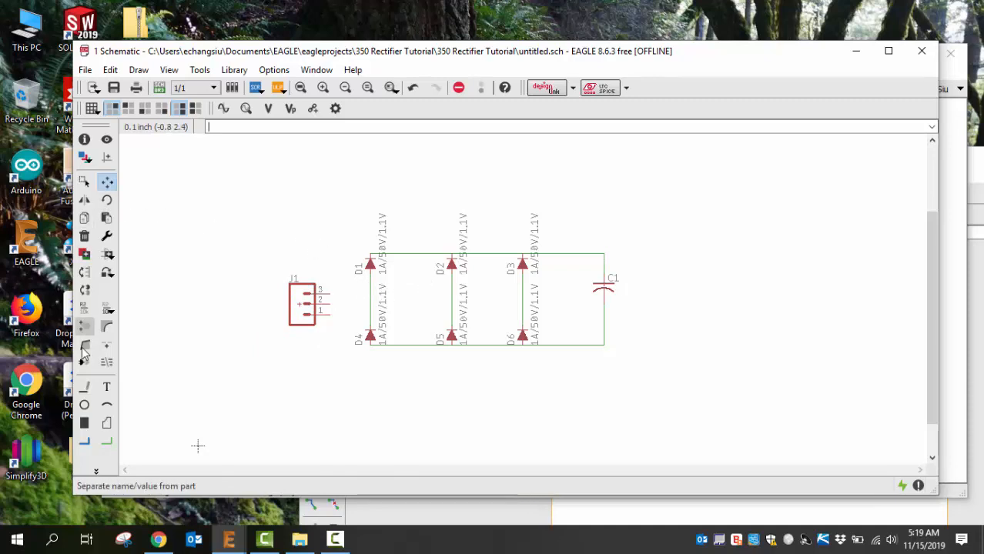
# Move screw terminal J1 horizontally away from D1 and D4 to leave room beside its pins
pyautogui.click(84, 387)
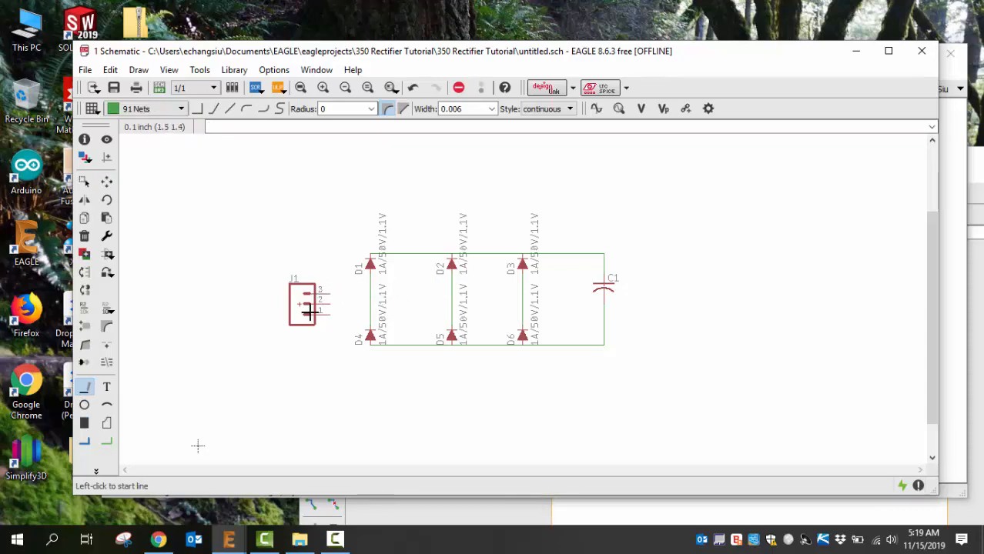
pyautogui.scroll(3, 309, 311)
pyautogui.click(107, 181)
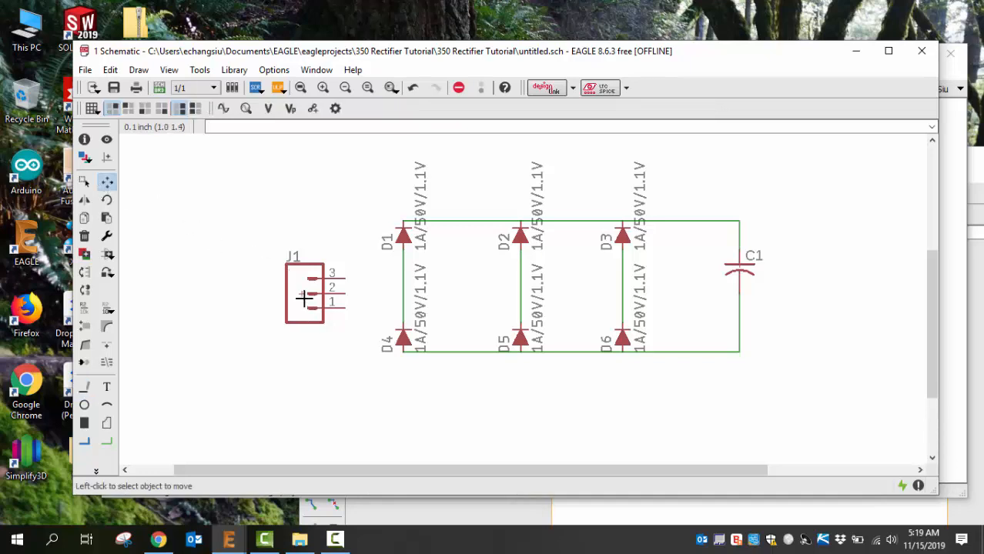
pyautogui.moveTo(301, 295); pyautogui.dragTo(204, 295)
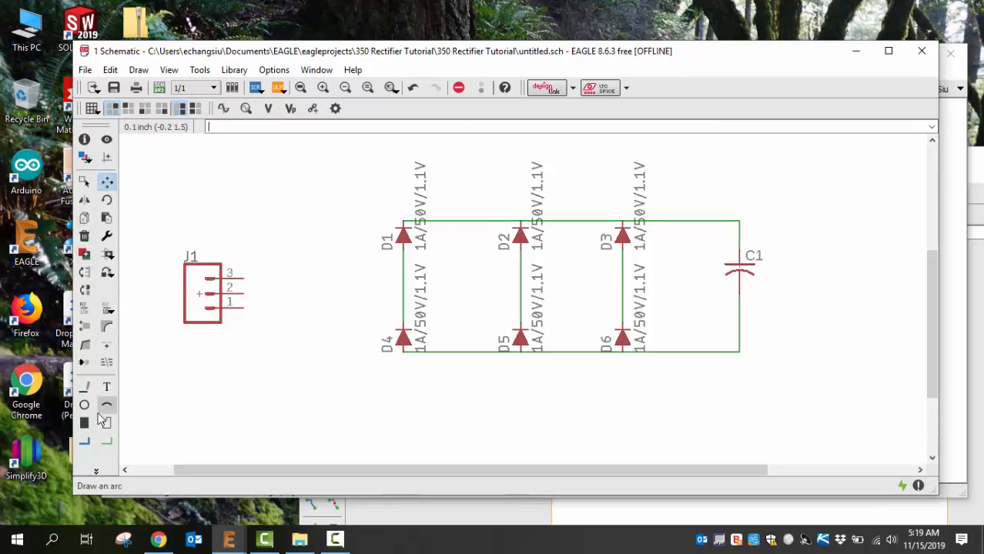
# Draw a short horizontal net stub outward from each of J1's pins 3, 2 and 1
pyautogui.click(84, 386)
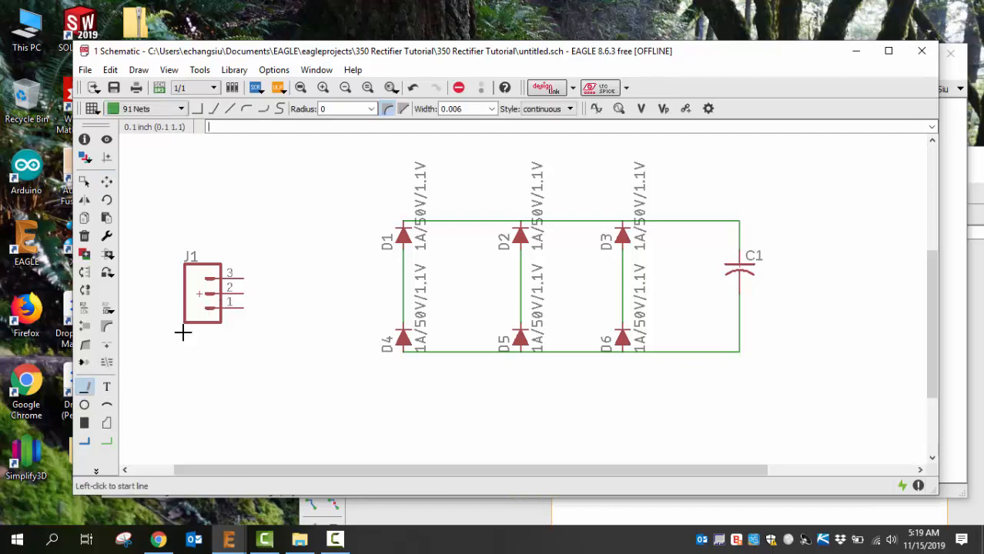
pyautogui.click(242, 279)
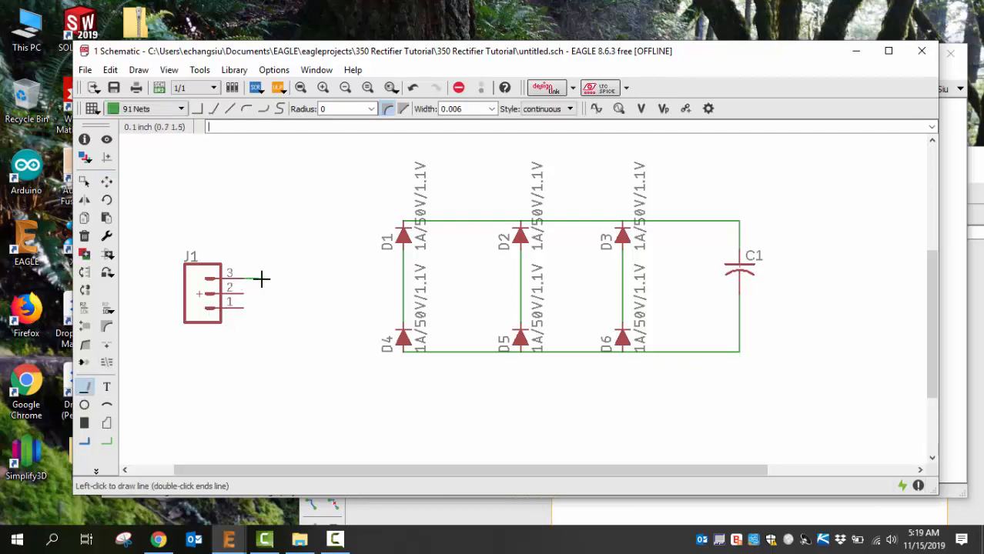
pyautogui.doubleClick(261, 279)
pyautogui.click(242, 294)
pyautogui.doubleClick(257, 295)
pyautogui.click(242, 308)
pyautogui.doubleClick(258, 310)
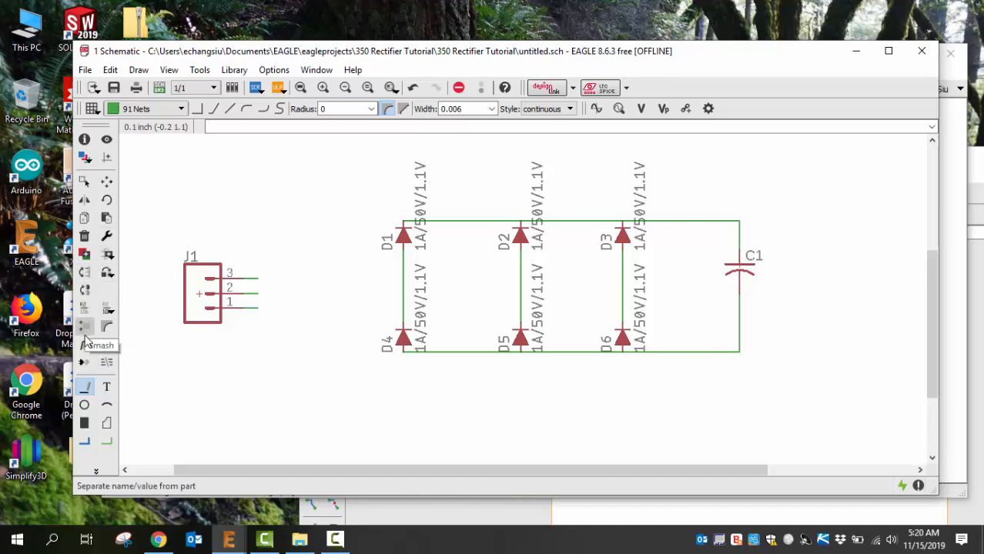
# Place a net name label at the end of each of the three net stubs on J1
pyautogui.click(97, 471)
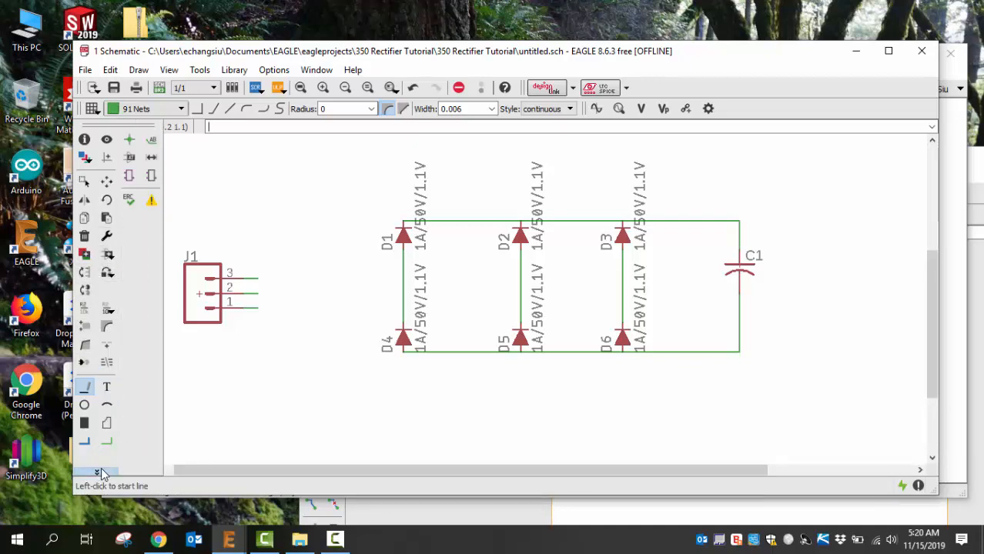
pyautogui.click(99, 472)
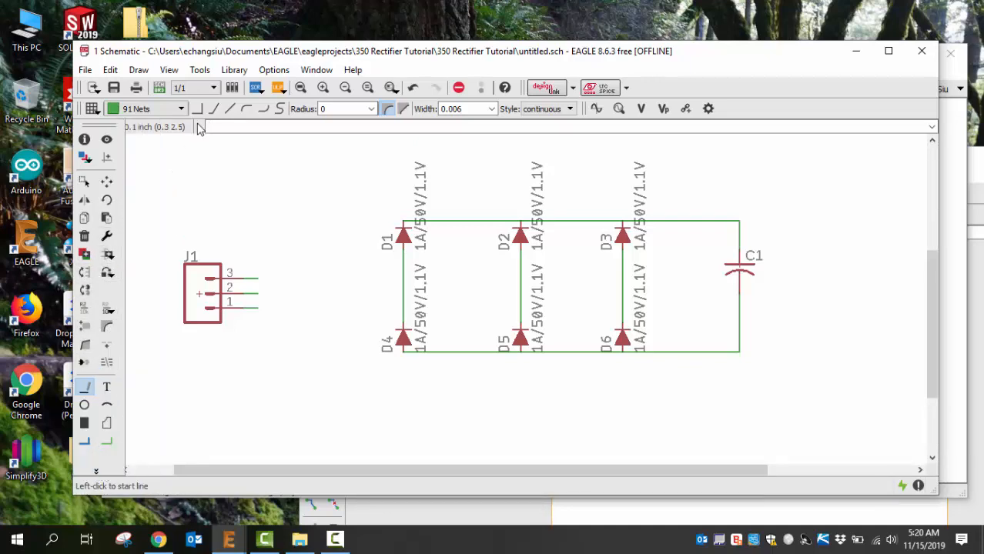
pyautogui.click(98, 472)
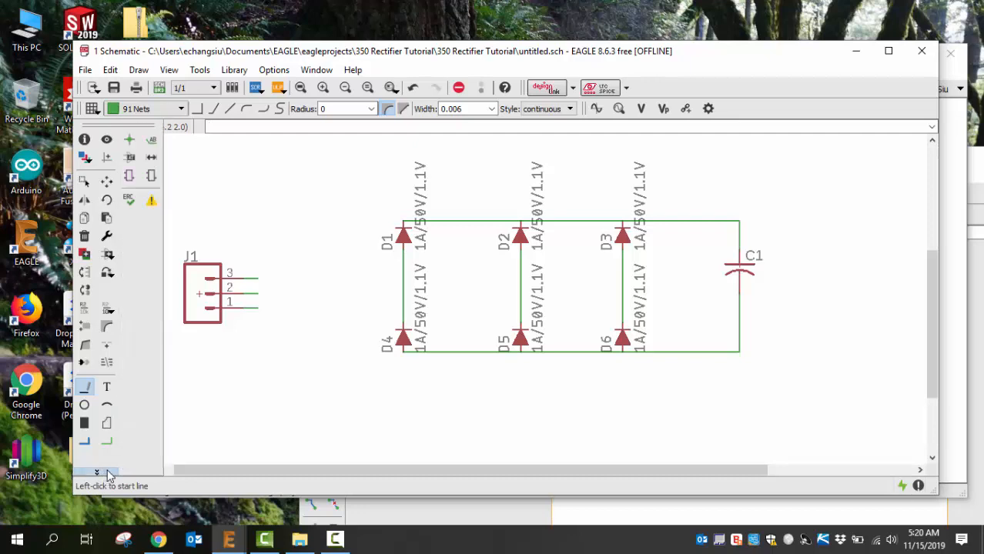
pyautogui.click(152, 139)
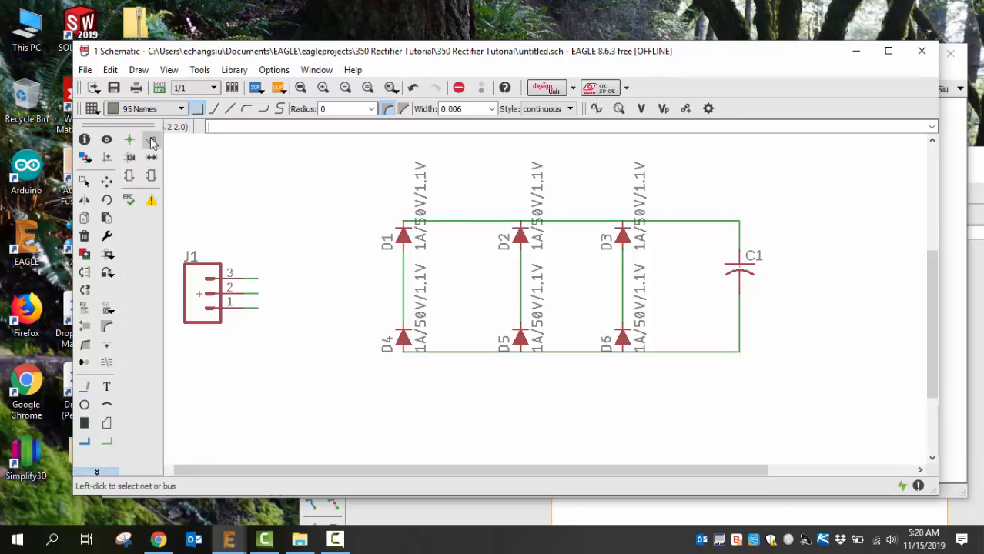
pyautogui.click(259, 278)
pyautogui.click(257, 278)
pyautogui.click(254, 293)
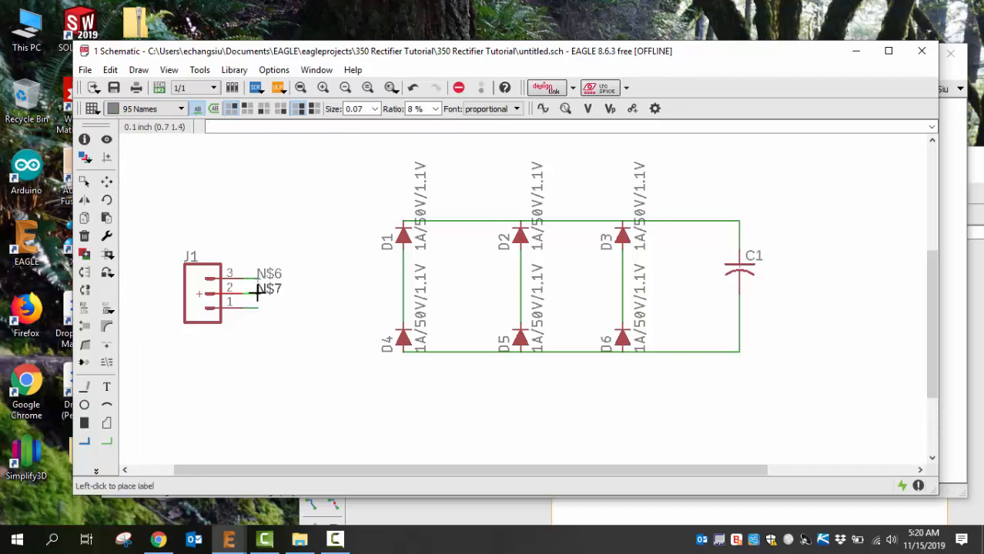
pyautogui.click(257, 292)
pyautogui.click(259, 306)
pyautogui.click(259, 307)
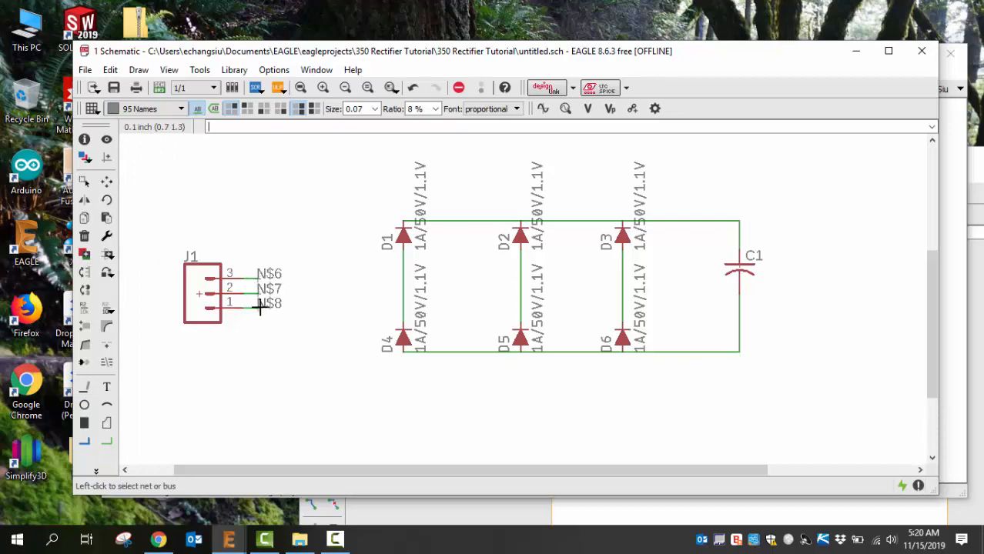
# Place net name labels on the vertical nets joining D1 to D4, D2 to D5 and D3 to D6
pyautogui.click(402, 287)
pyautogui.click(417, 289)
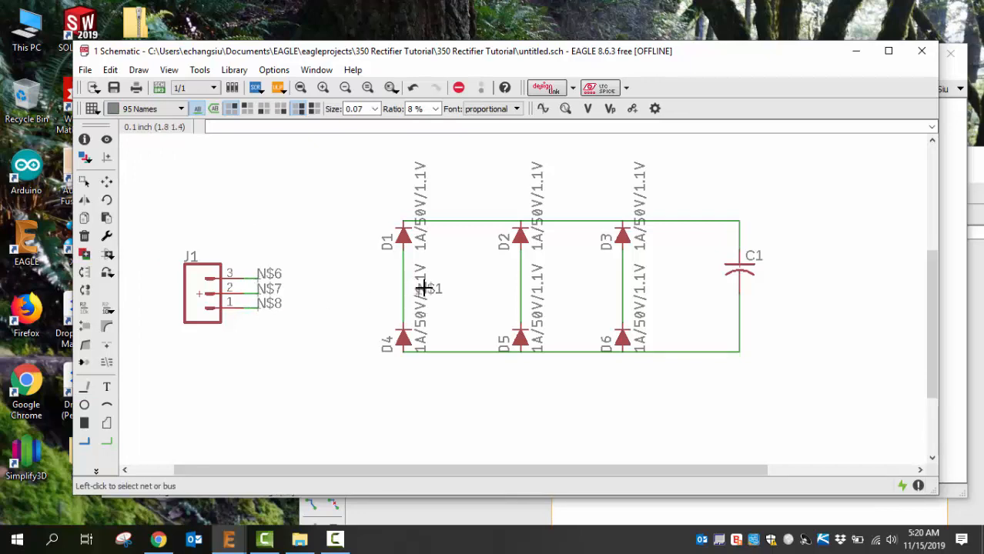
pyautogui.click(521, 290)
pyautogui.click(525, 291)
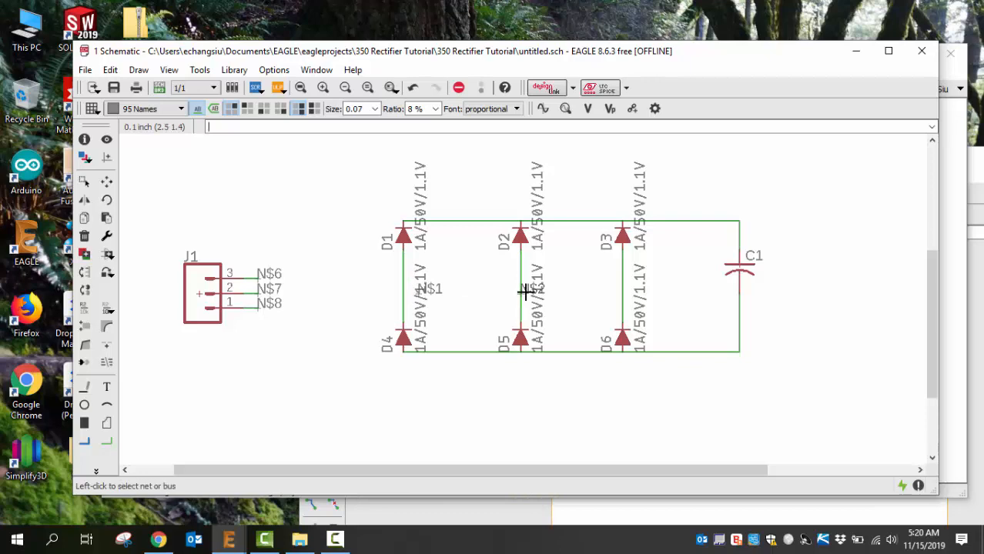
pyautogui.click(623, 291)
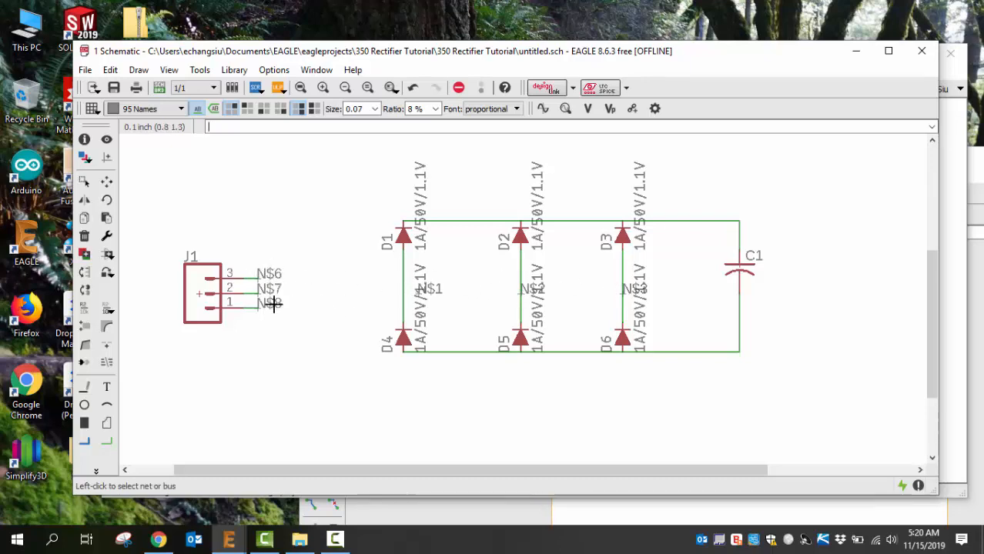
# Name both J1's pin 3 net and the net between D1 and D4 A, connecting the two
pyautogui.click(84, 308)
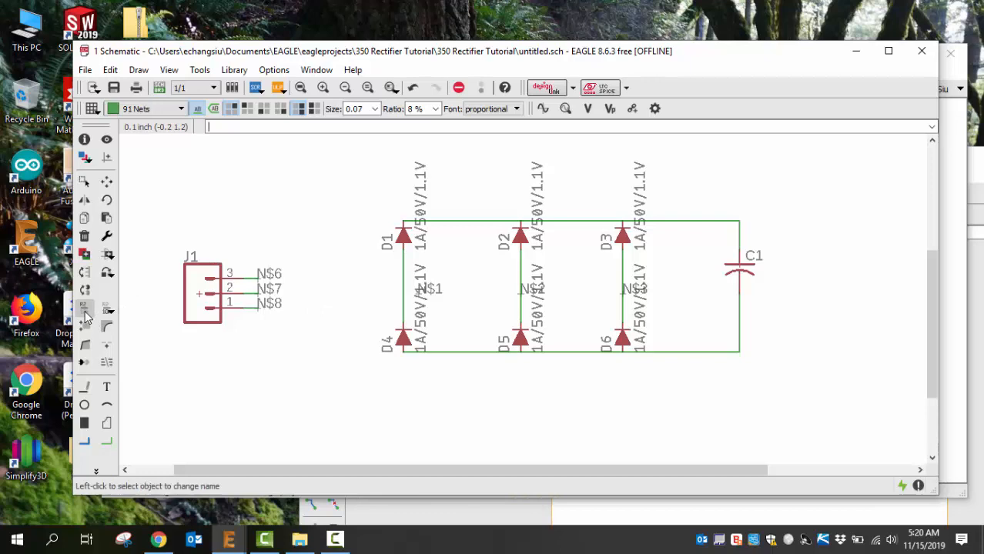
pyautogui.click(256, 274)
pyautogui.click(257, 274)
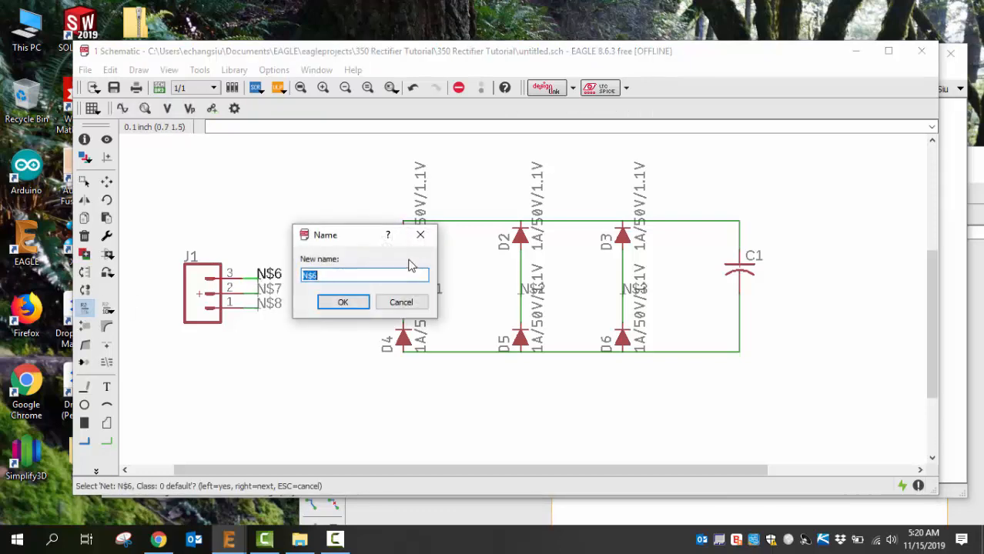
pyautogui.write('A')
pyautogui.press('Return')
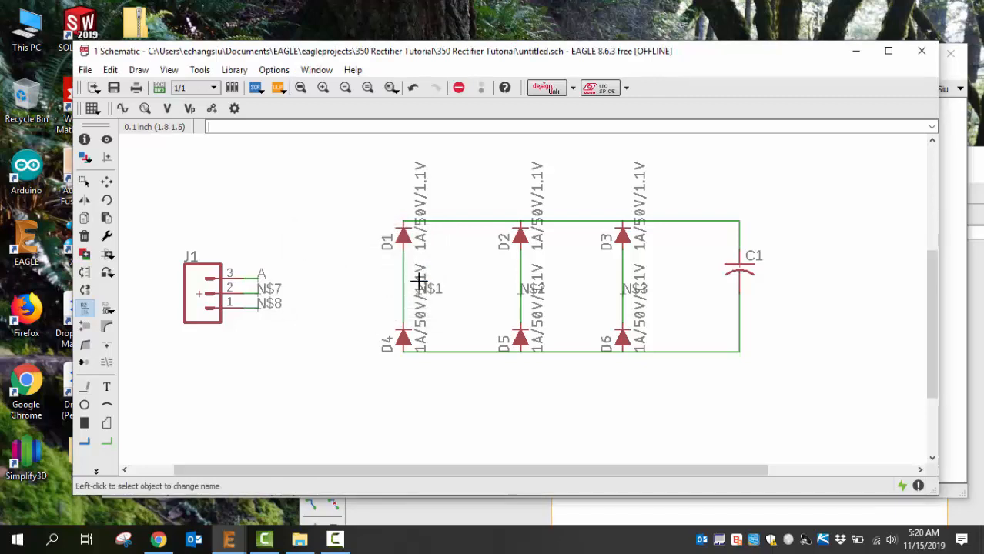
pyautogui.click(420, 293)
pyautogui.write('A')
pyautogui.press('Return')
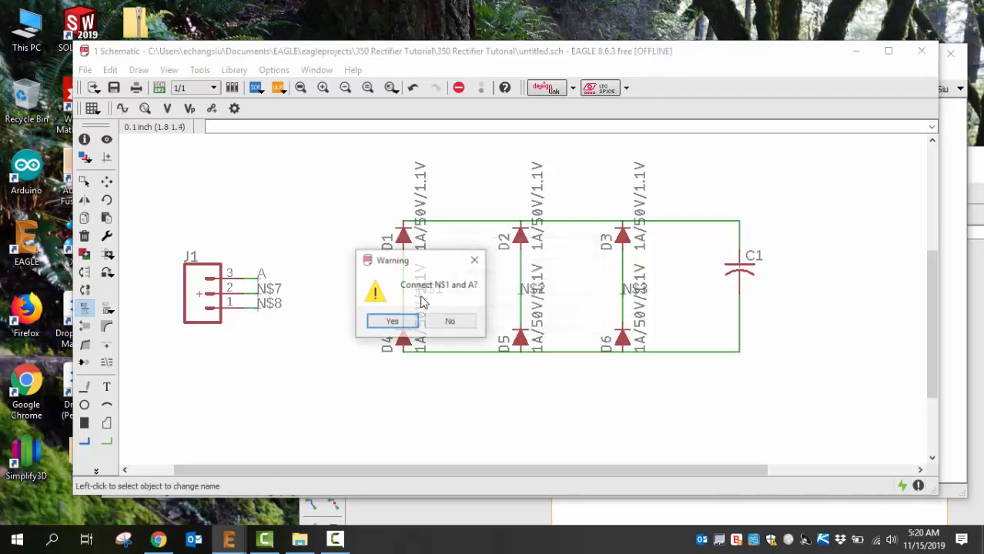
pyautogui.click(389, 320)
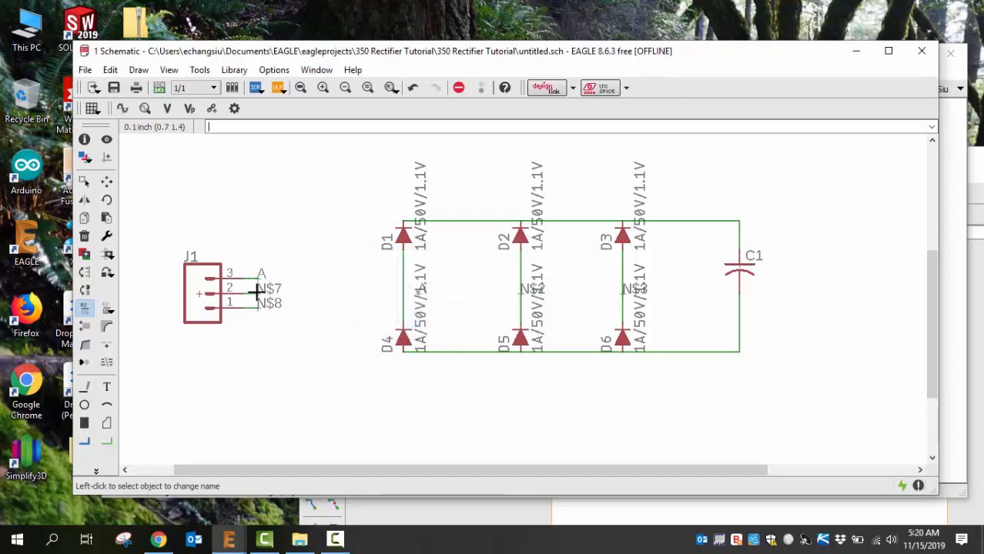
# Name both J1's pin 2 net and the net between D2 and D5 B, connecting the two
pyautogui.click(258, 290)
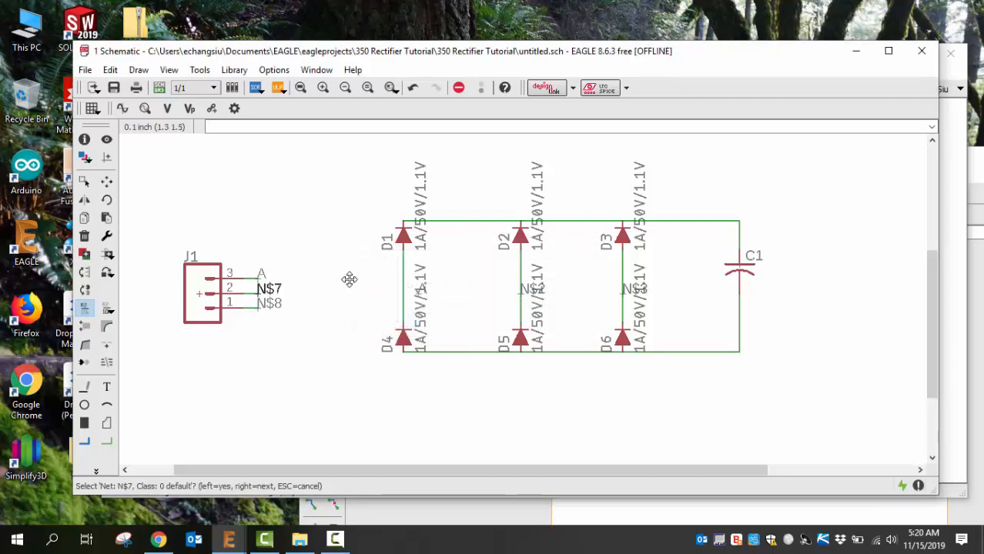
pyautogui.click(262, 291)
pyautogui.write('B')
pyautogui.press('Return')
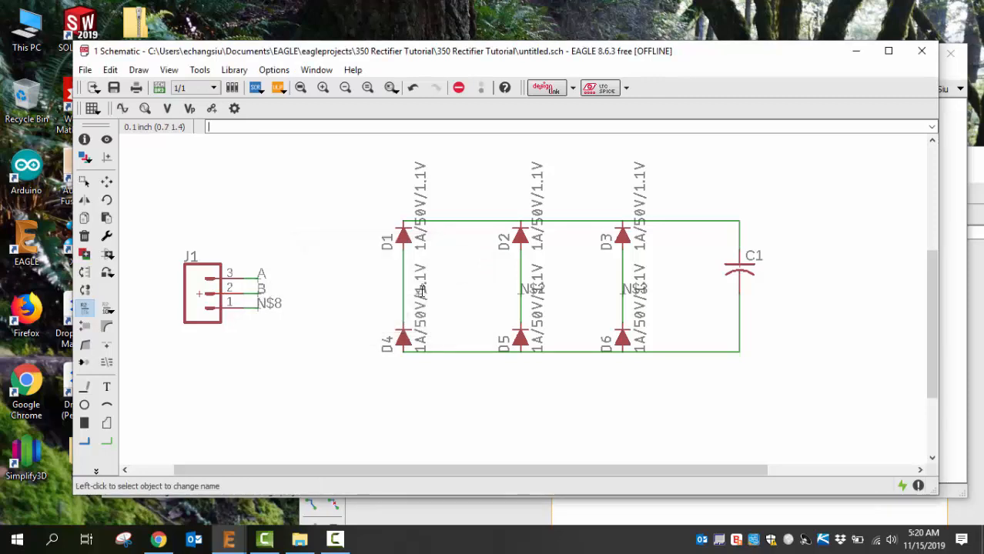
pyautogui.click(521, 292)
pyautogui.click(521, 292)
pyautogui.write('B')
pyautogui.press('Return')
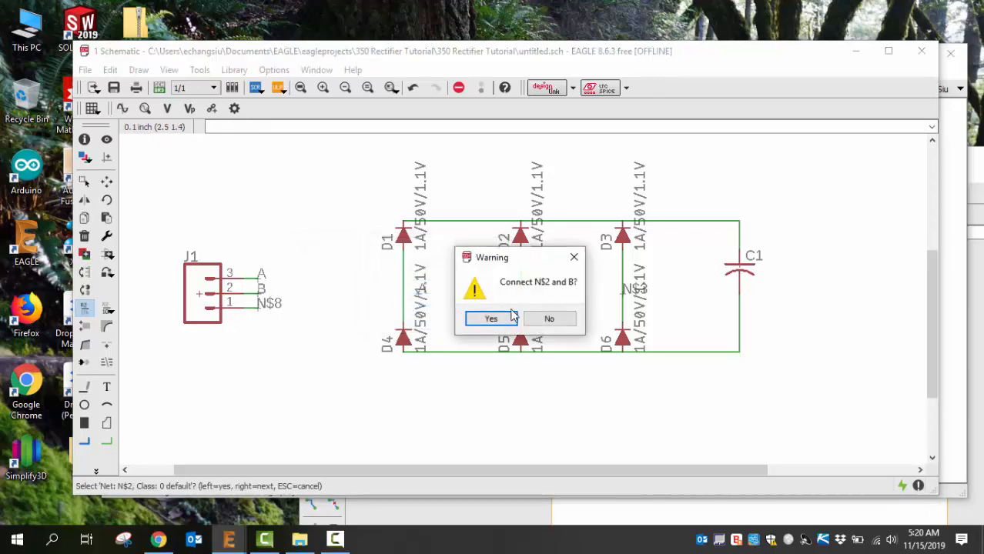
pyautogui.click(491, 318)
# Name both J1's pin 1 net and the net between D3 and D6 C, connecting the two
pyautogui.click(261, 306)
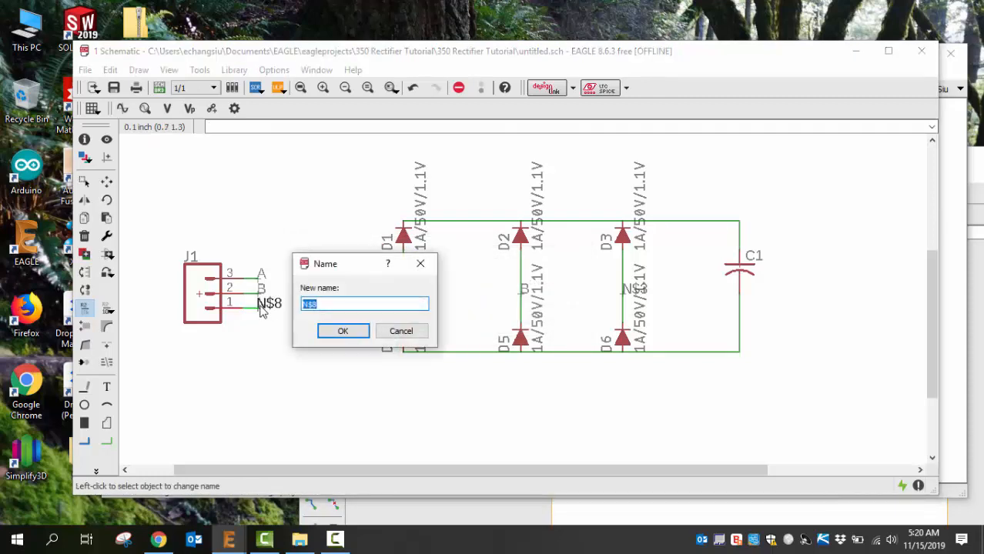
pyautogui.write('C')
pyautogui.press('Return')
pyautogui.click(625, 289)
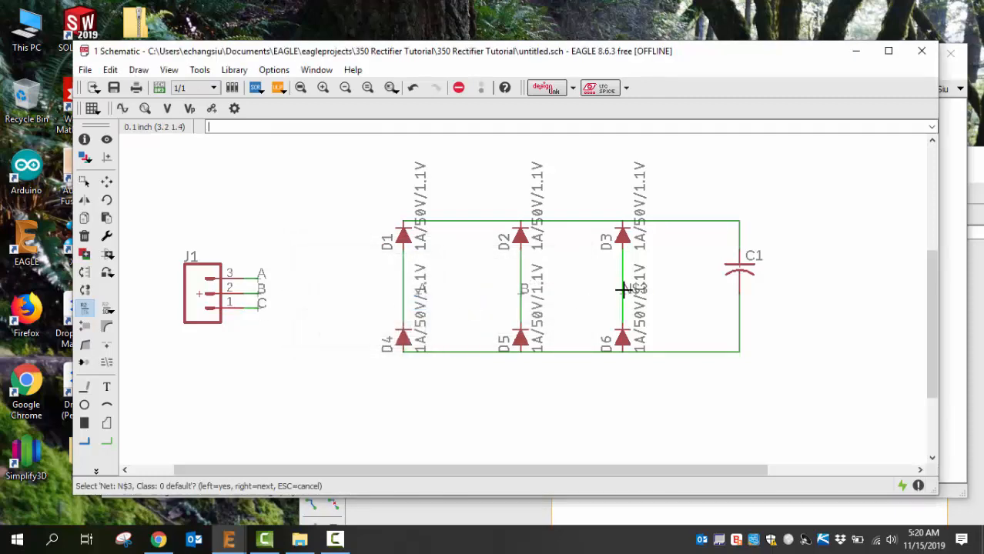
pyautogui.click(625, 289)
pyautogui.write('C')
pyautogui.press('Return')
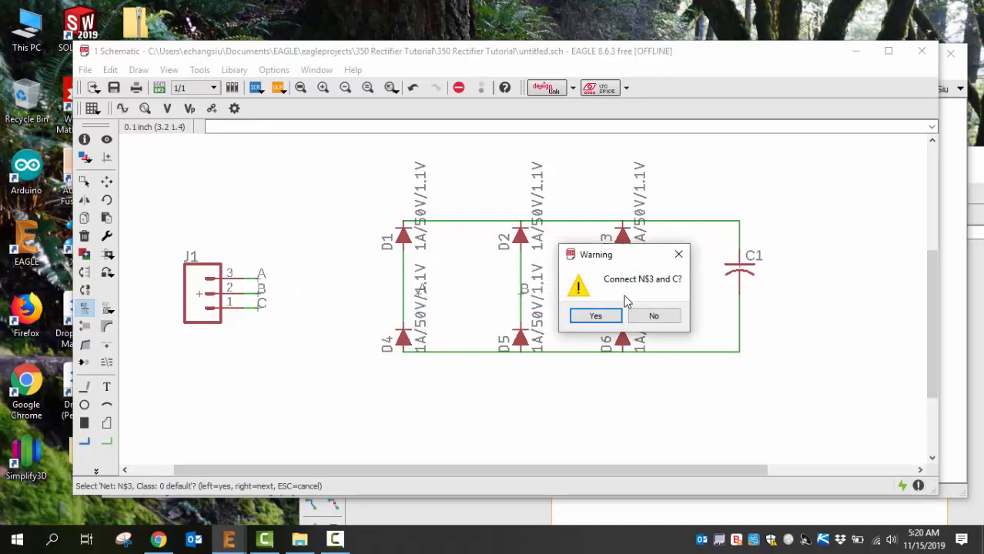
pyautogui.click(590, 314)
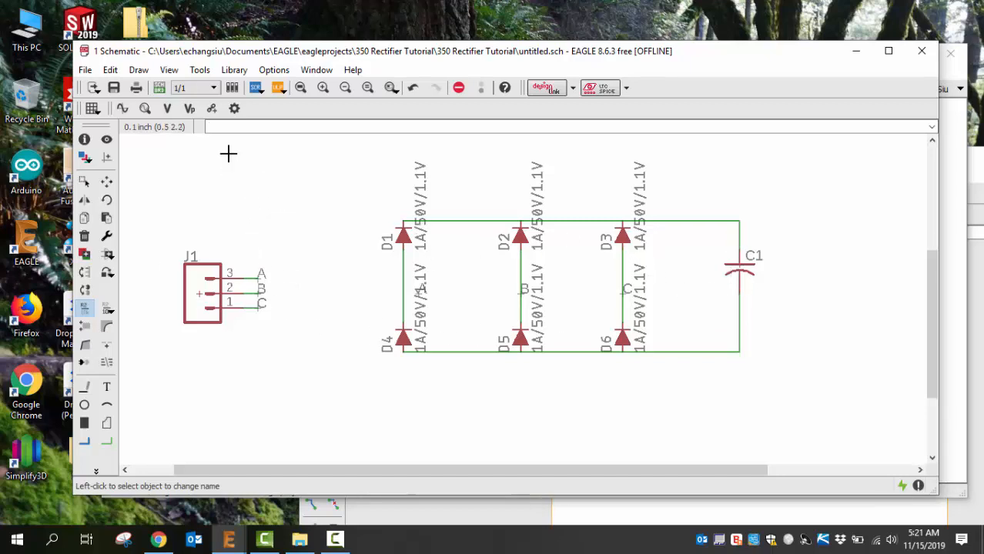
# Switch to the board layout and maximize its window with the outline and all unplaced parts in view
pyautogui.click(160, 88)
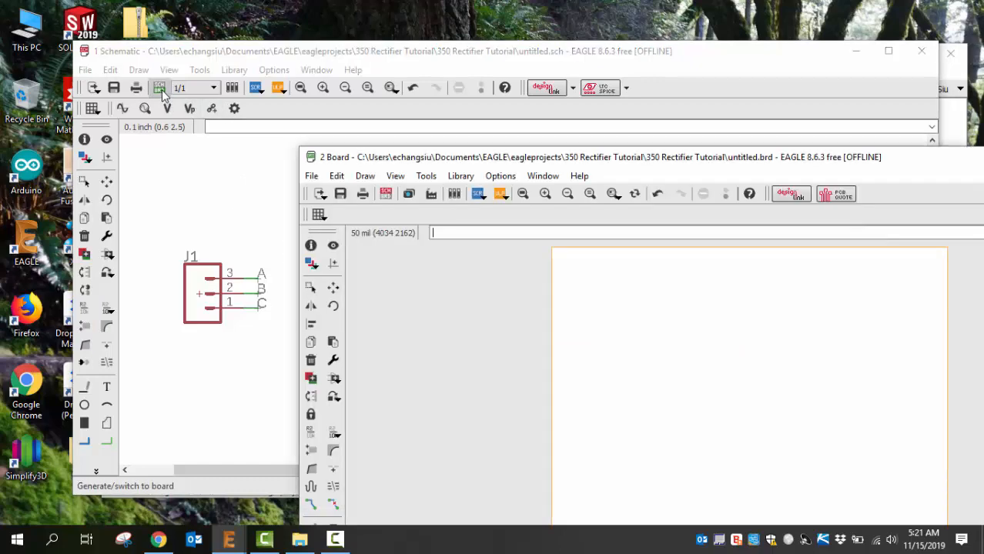
pyautogui.moveTo(562, 160); pyautogui.dragTo(356, 58)
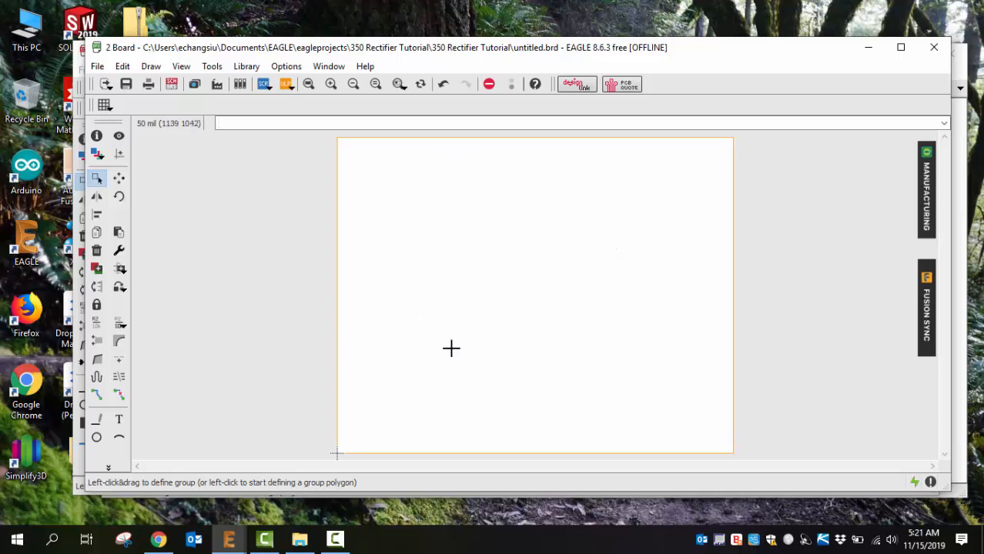
pyautogui.scroll(-5, 451, 348)
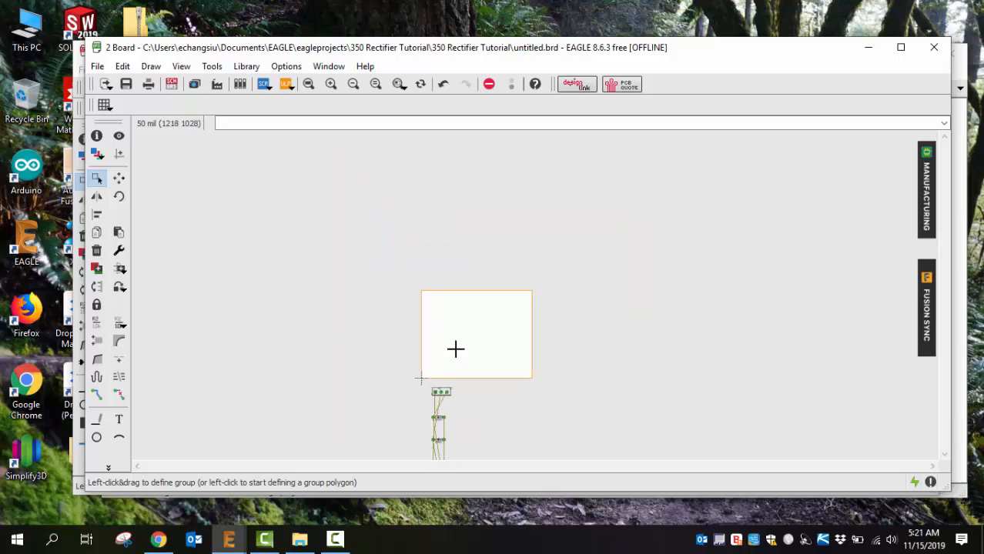
pyautogui.moveTo(446, 306); pyautogui.dragTo(432, 224, button='middle')
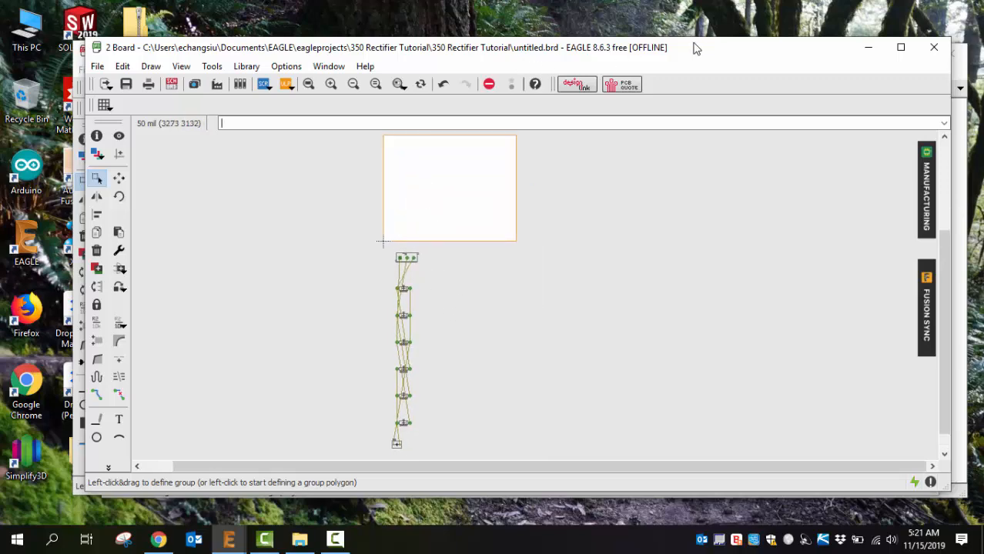
pyautogui.doubleClick(661, 52)
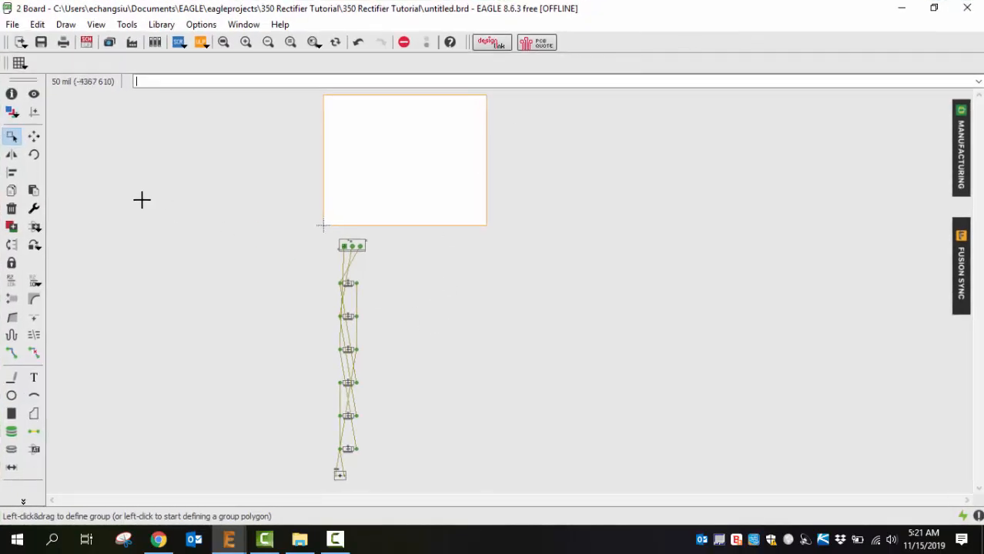
# Move J1 inside the board outline and stack diodes D1, D2 and D3 in a column beside it
pyautogui.click(34, 136)
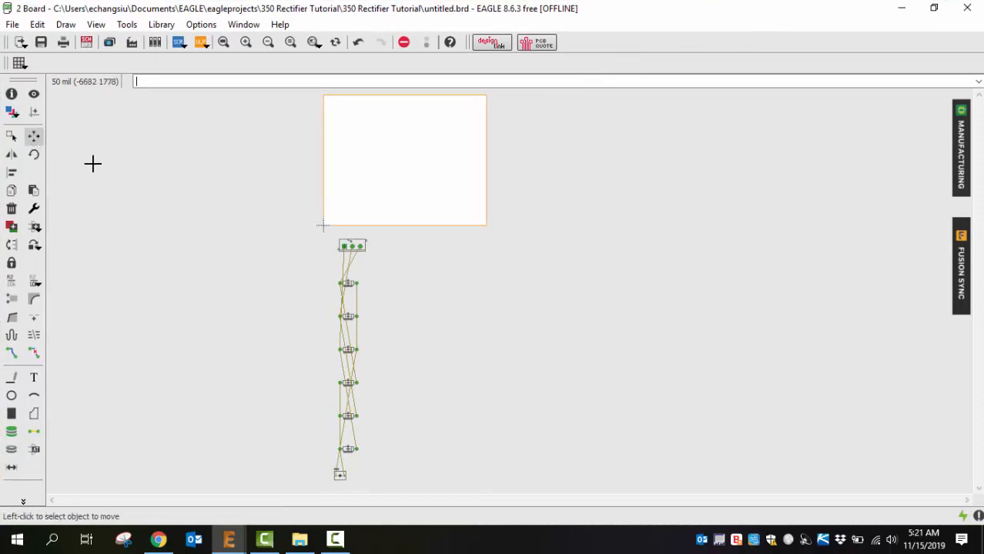
pyautogui.click(343, 246)
pyautogui.click(341, 161)
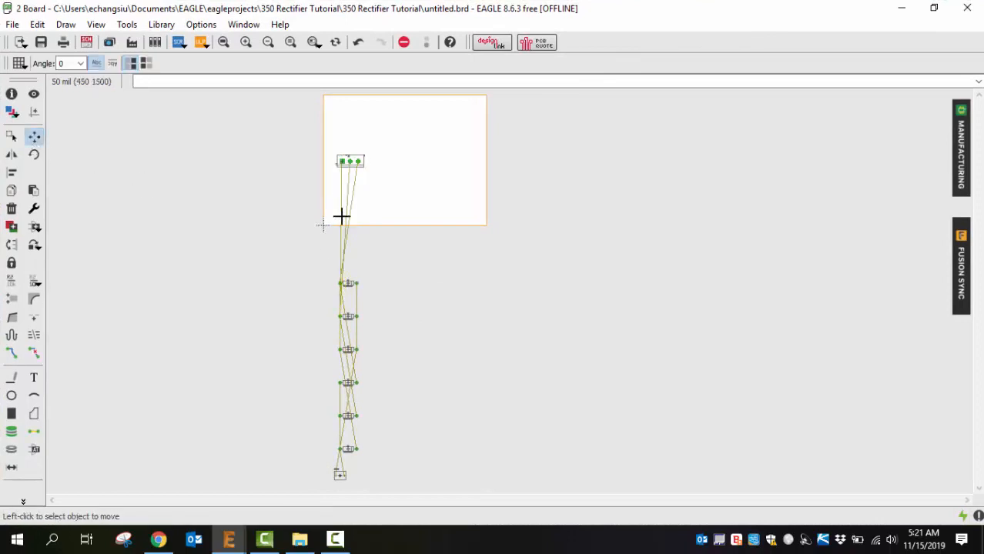
pyautogui.click(345, 283)
pyautogui.click(389, 150)
pyautogui.click(345, 316)
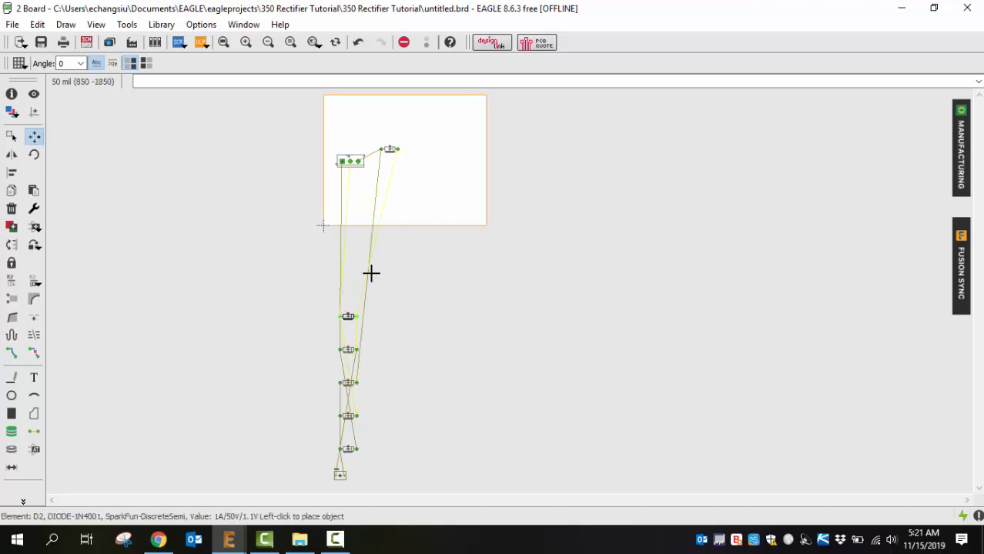
pyautogui.click(389, 169)
pyautogui.click(347, 349)
pyautogui.click(385, 186)
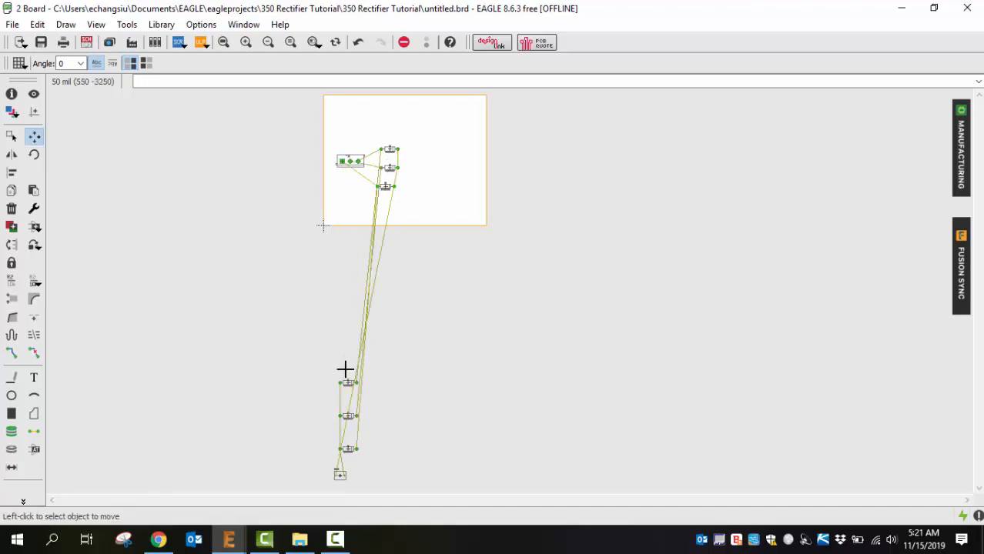
# Move D4, D5 and D6 next to the first three diodes and place C1 beyond them, inside the outline
pyautogui.click(348, 385)
pyautogui.click(420, 159)
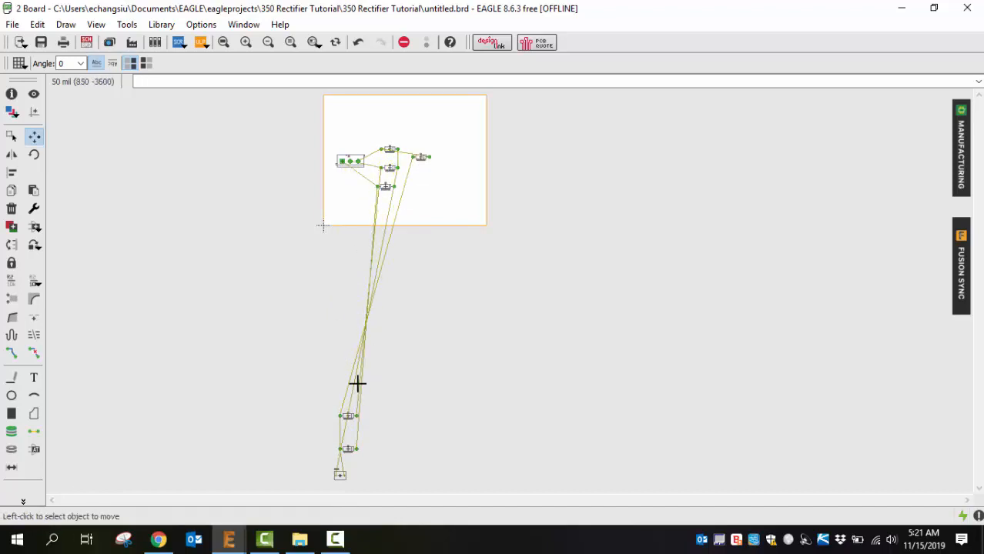
pyautogui.click(346, 417)
pyautogui.click(413, 174)
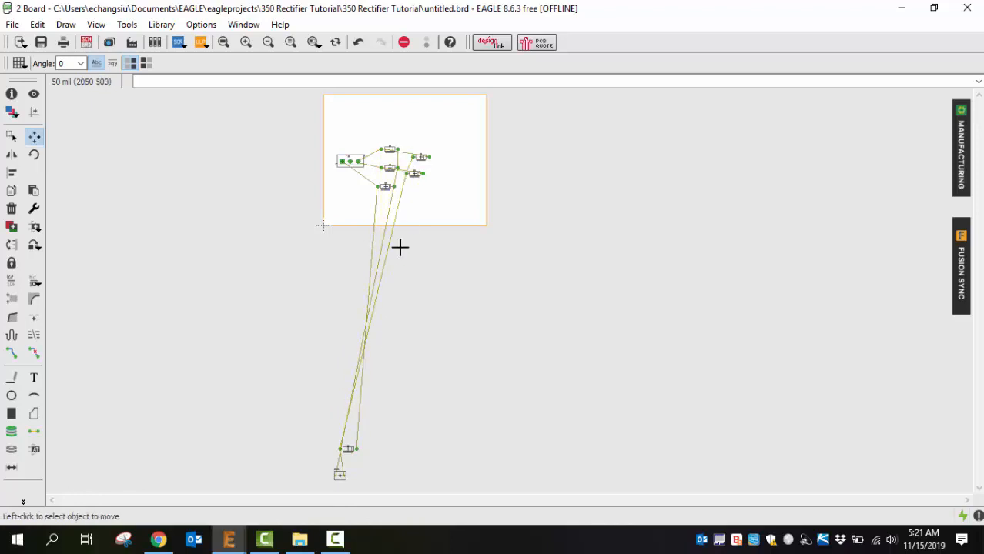
pyautogui.click(343, 448)
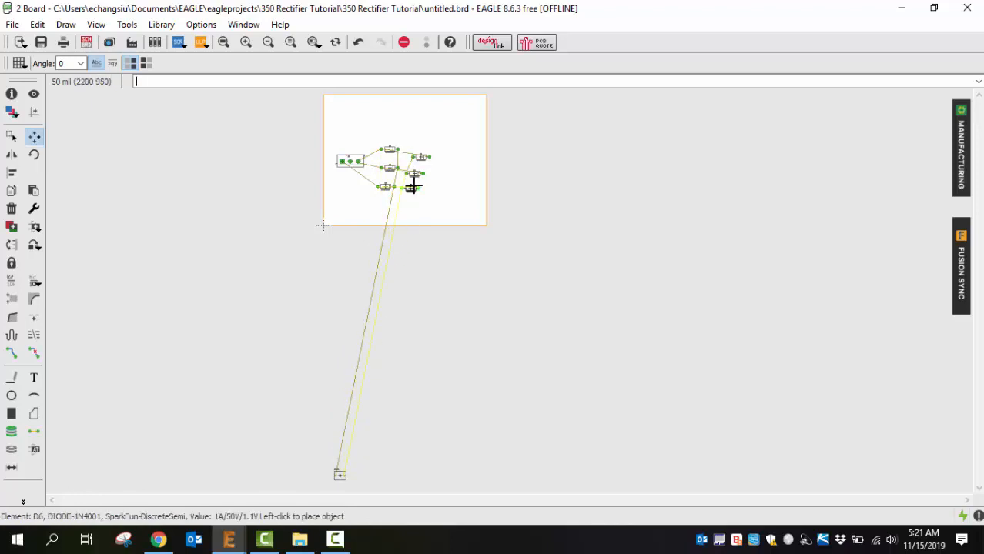
pyautogui.click(410, 186)
pyautogui.click(341, 473)
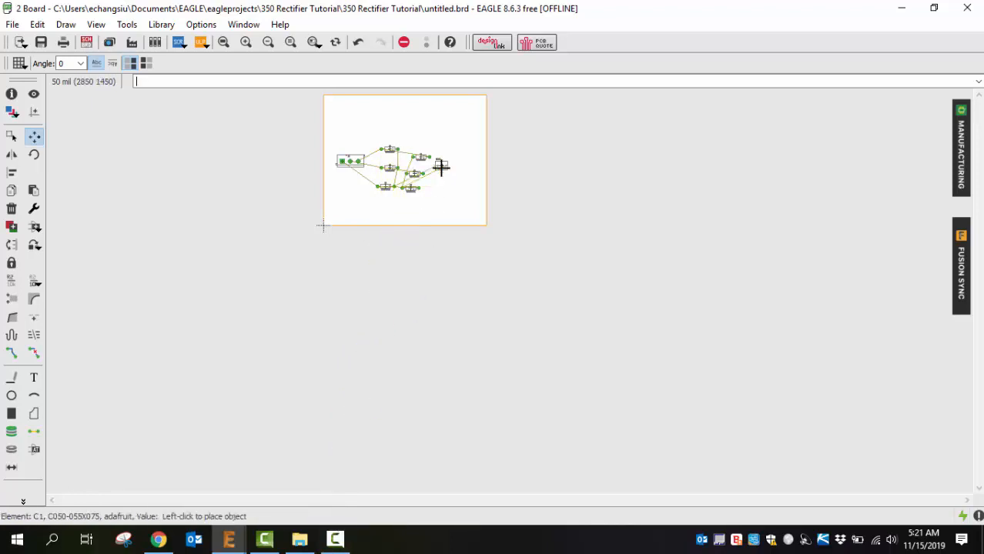
pyautogui.click(439, 164)
# Shrink the board outline to about 2350 mil wide and 1250 mil high by moving its upper and right edges inward
pyautogui.scroll(2, 391, 167)
pyautogui.scroll(2, 446, 276)
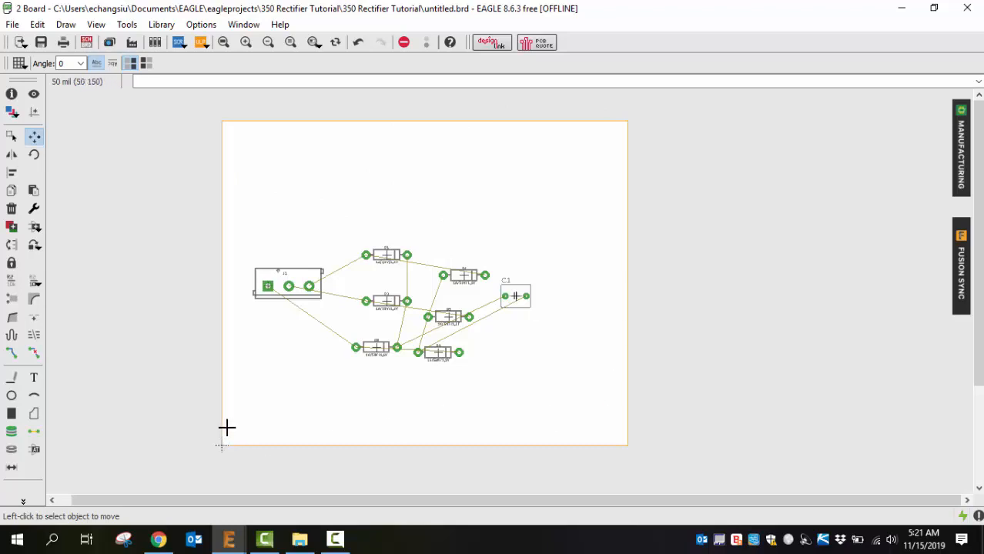
pyautogui.click(370, 122)
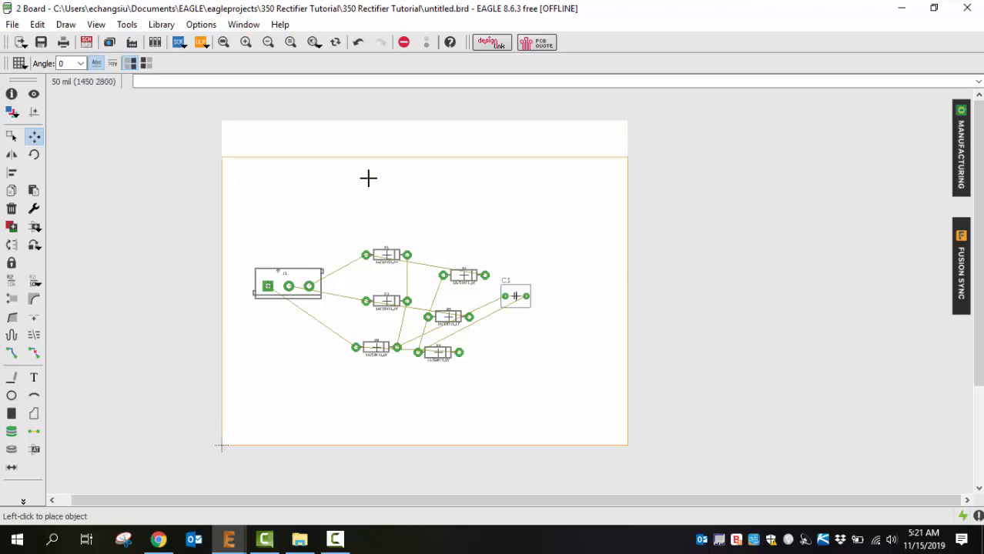
pyautogui.click(371, 318)
pyautogui.click(627, 385)
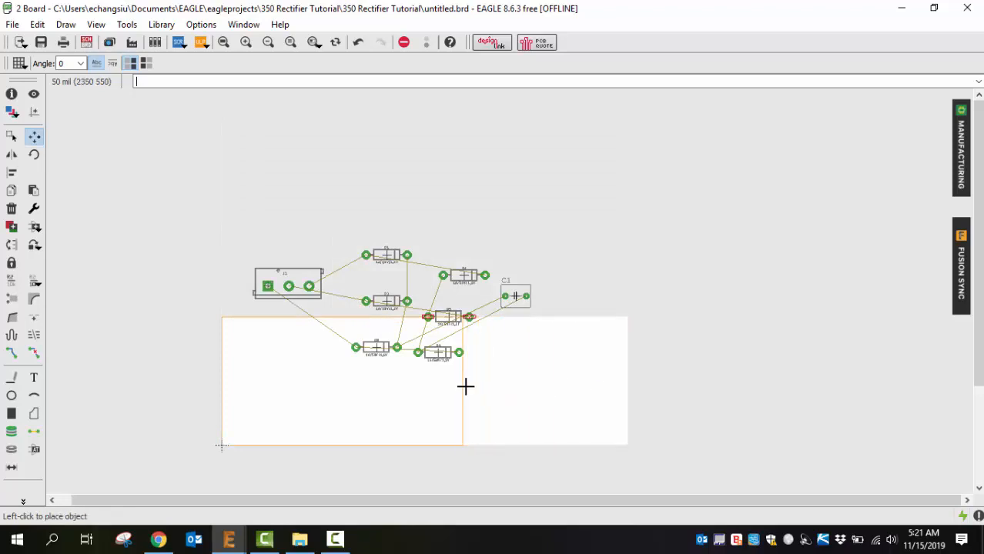
pyautogui.click(465, 386)
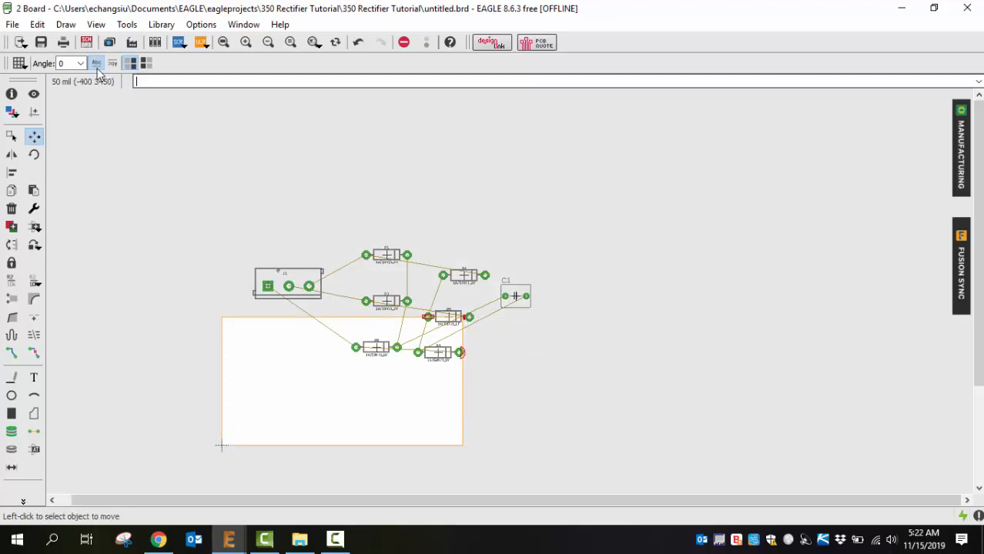
# Turn on the board's grid display with lines at a 50 mil size
pyautogui.click(18, 65)
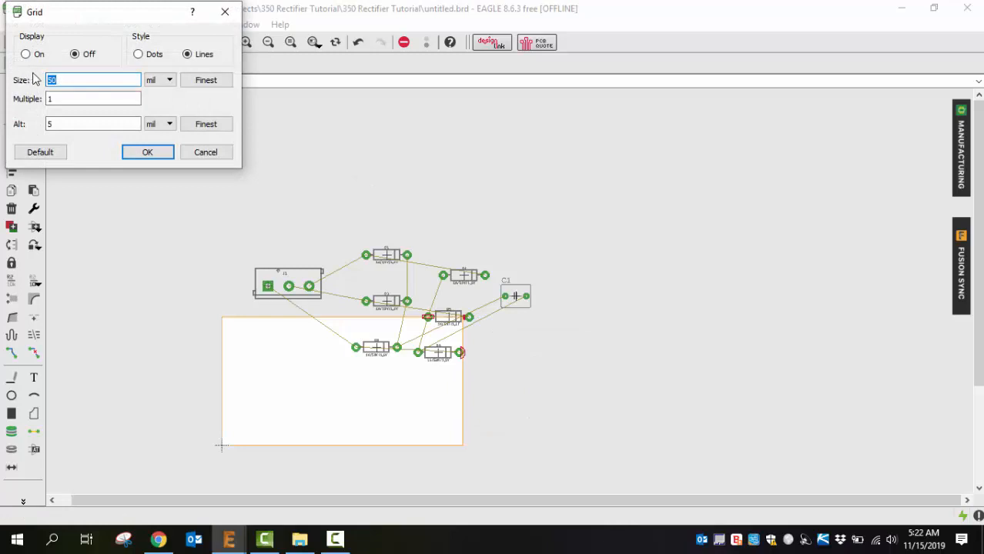
pyautogui.click(27, 55)
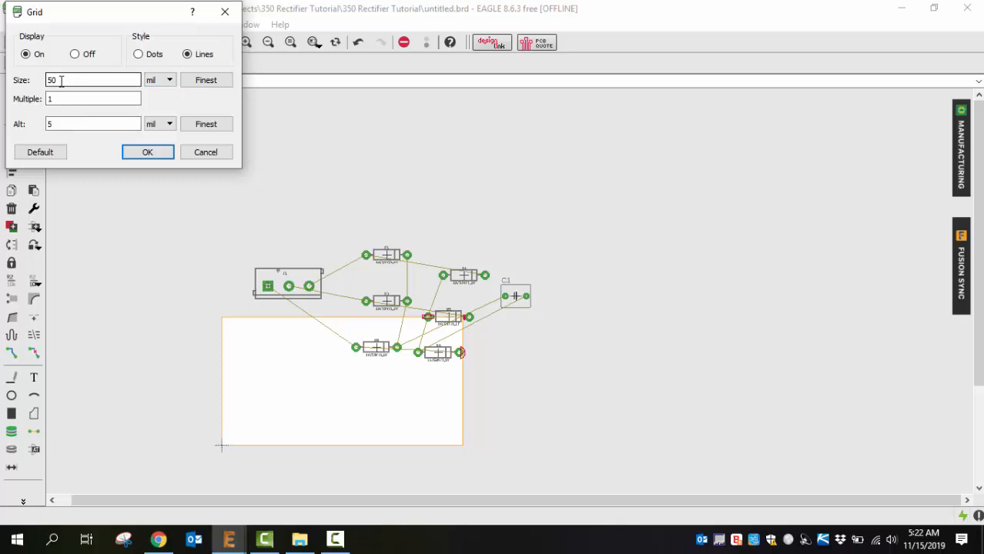
pyautogui.click(147, 152)
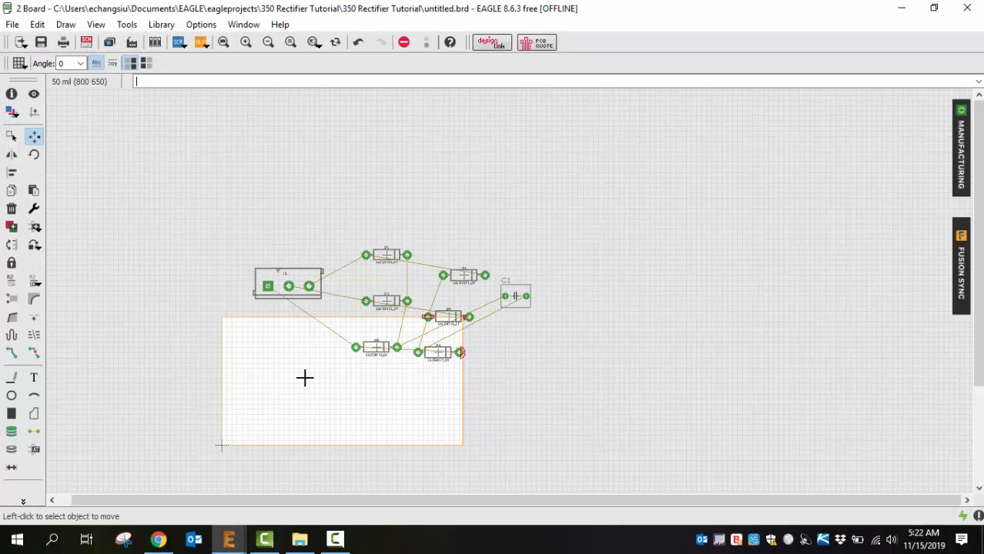
pyautogui.moveTo(305, 378); pyautogui.dragTo(389, 332, button='middle')
pyautogui.scroll(5, 378, 338)
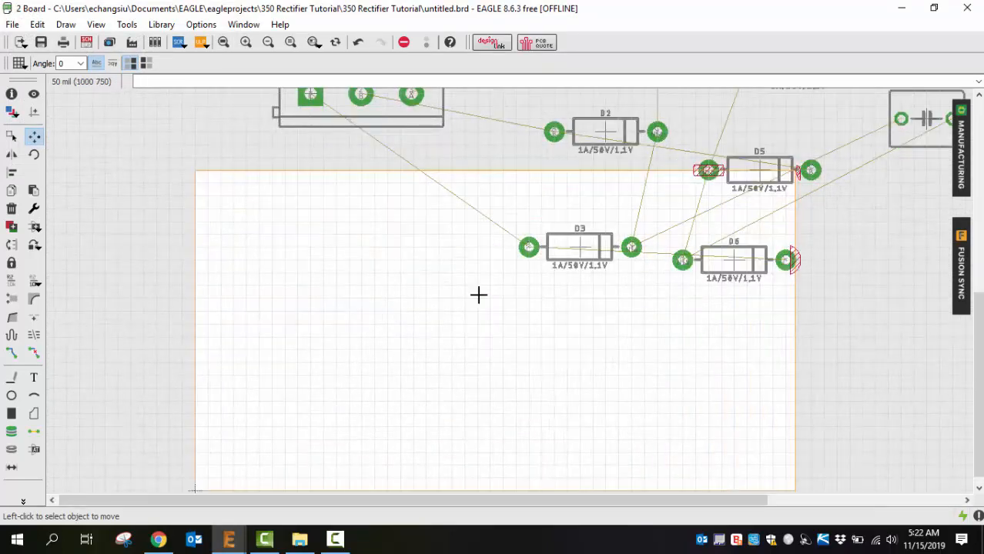
pyautogui.scroll(-4, 478, 295)
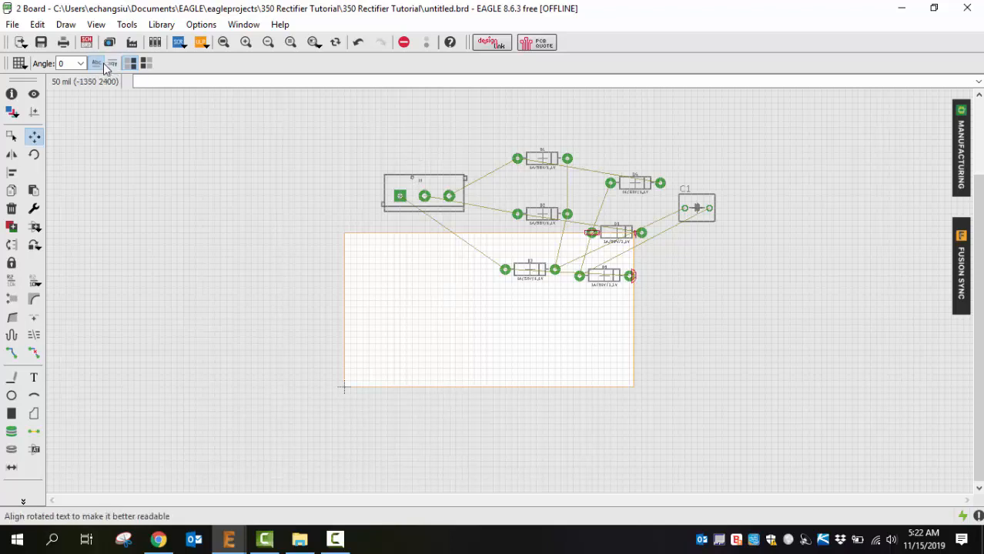
# Move J1 into the smaller board outline, rotate it to 90 degrees and place it along the left edge
pyautogui.scroll(4, 401, 197)
pyautogui.click(398, 189)
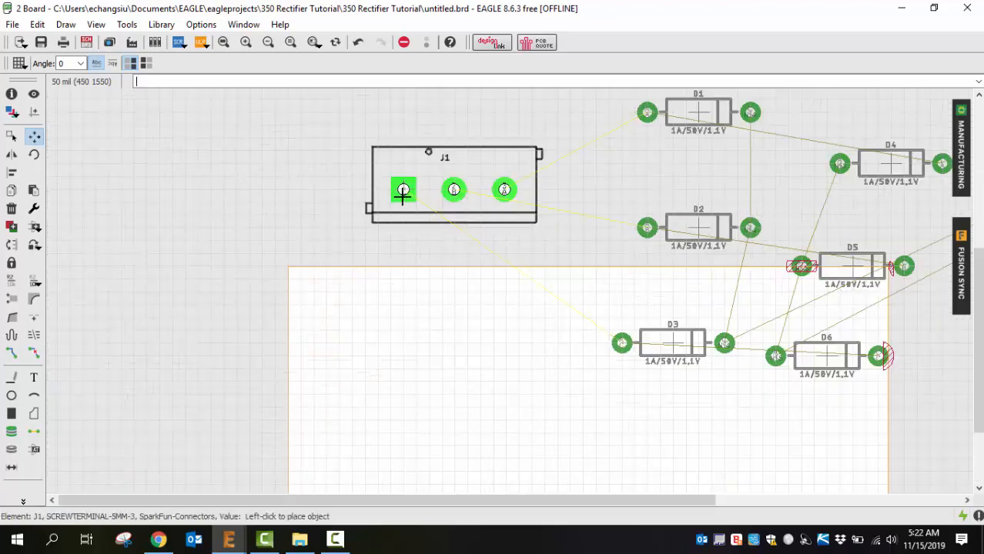
pyautogui.scroll(1, 402, 189)
pyautogui.click(399, 445)
pyautogui.scroll(-3, 397, 356)
pyautogui.scroll(1, 457, 315)
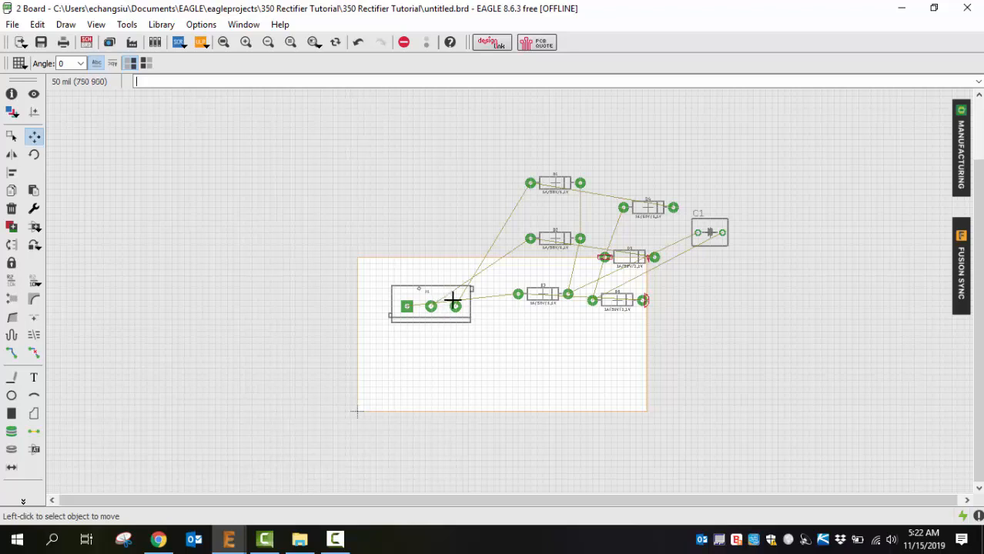
pyautogui.click(406, 306)
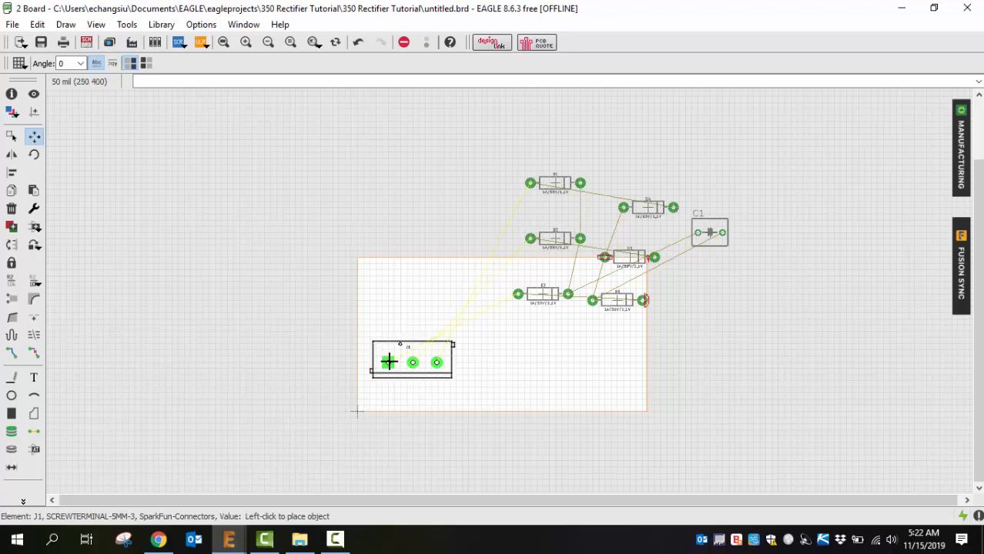
pyautogui.rightClick(388, 362)
pyautogui.rightClick(389, 362)
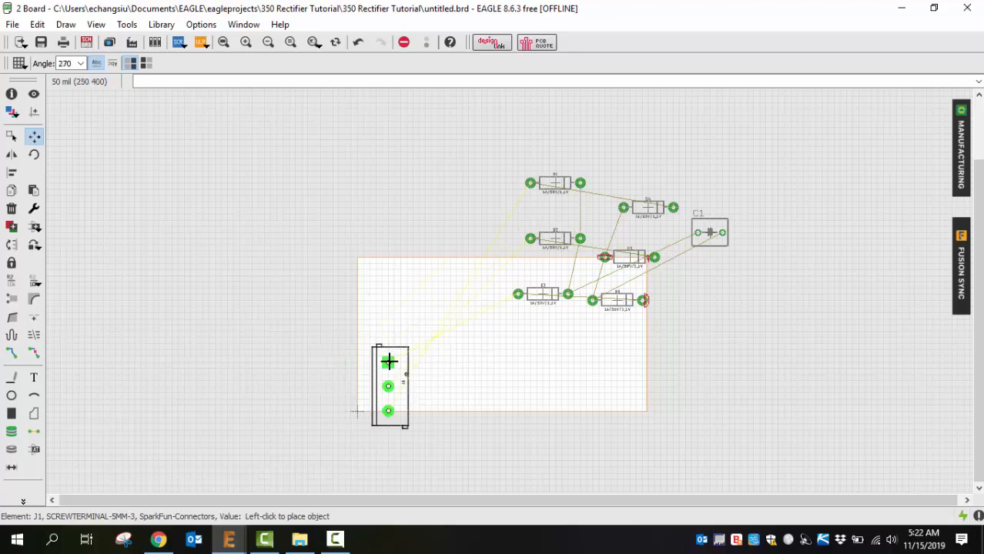
pyautogui.rightClick(388, 361)
pyautogui.rightClick(389, 362)
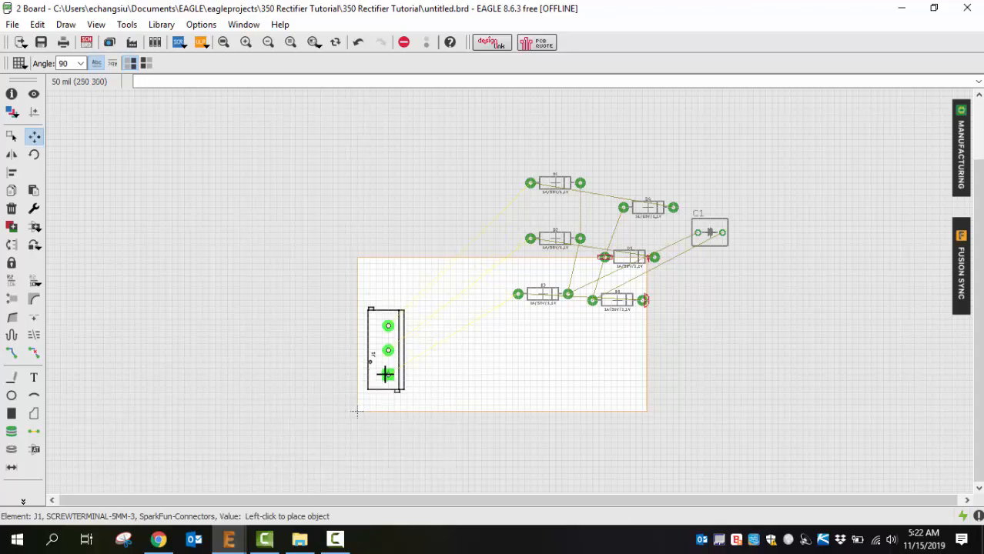
pyautogui.click(382, 374)
# Check the diode and capacitor connections in the schematic against the board's parts, and return to the board layout
pyautogui.scroll(3, 523, 347)
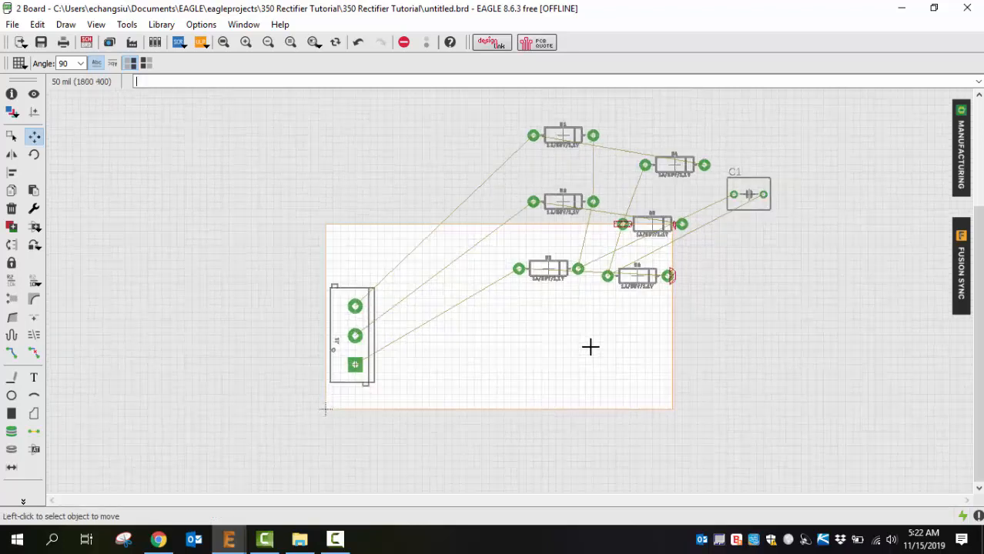
pyautogui.moveTo(626, 268); pyautogui.dragTo(580, 359, button='middle')
pyautogui.scroll(2, 588, 284)
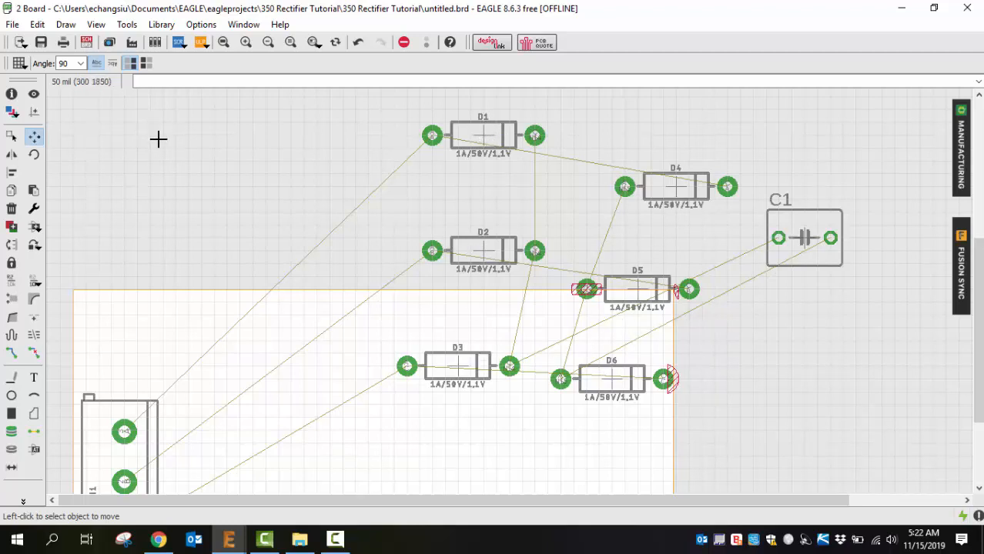
pyautogui.click(86, 41)
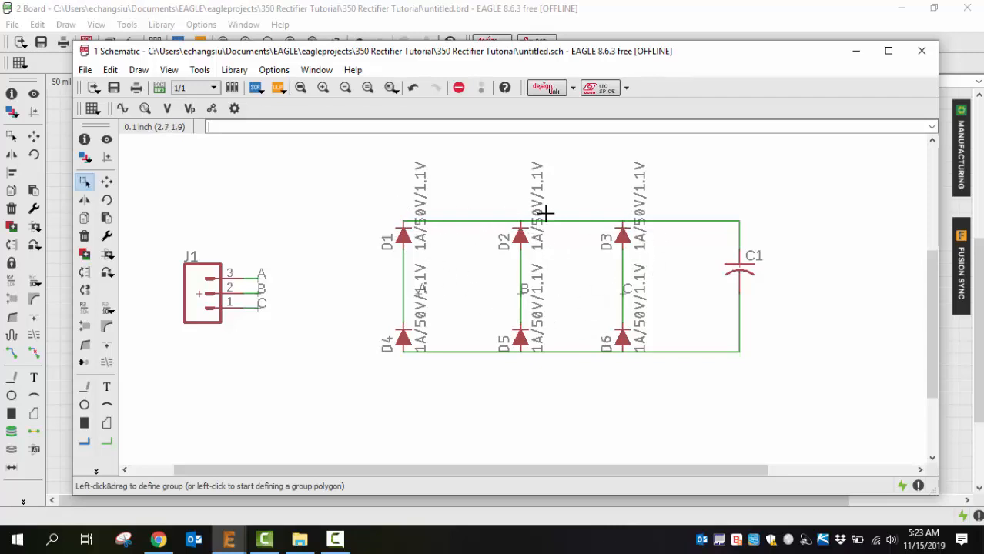
pyautogui.click(159, 87)
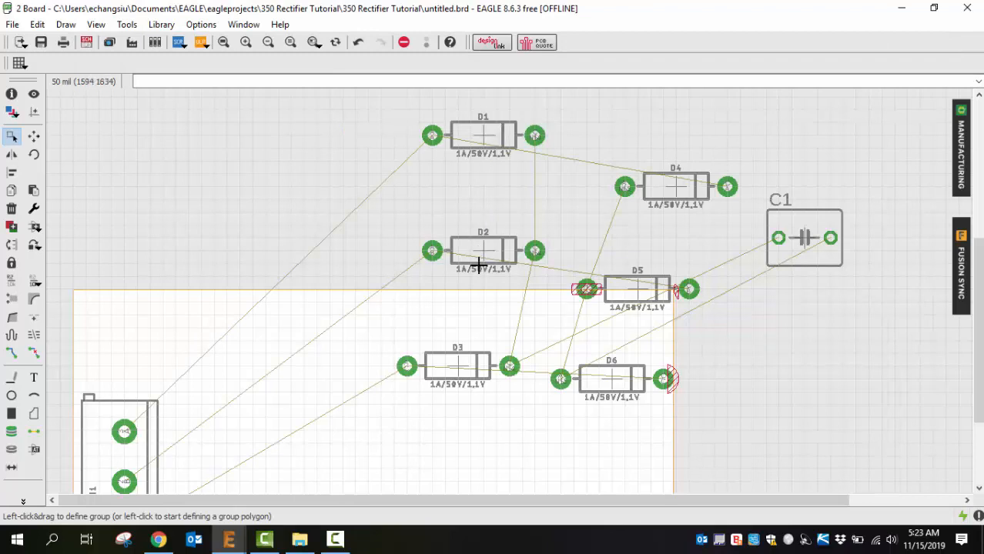
# Move D1 into the board outline, rotate it to 90 degrees and place it between J1 and D3
pyautogui.moveTo(474, 293)
pyautogui.mouseDown(button='middle')
pyautogui.moveTo(491, 272)
pyautogui.moveTo(489, 294)
pyautogui.mouseUp(button='middle')
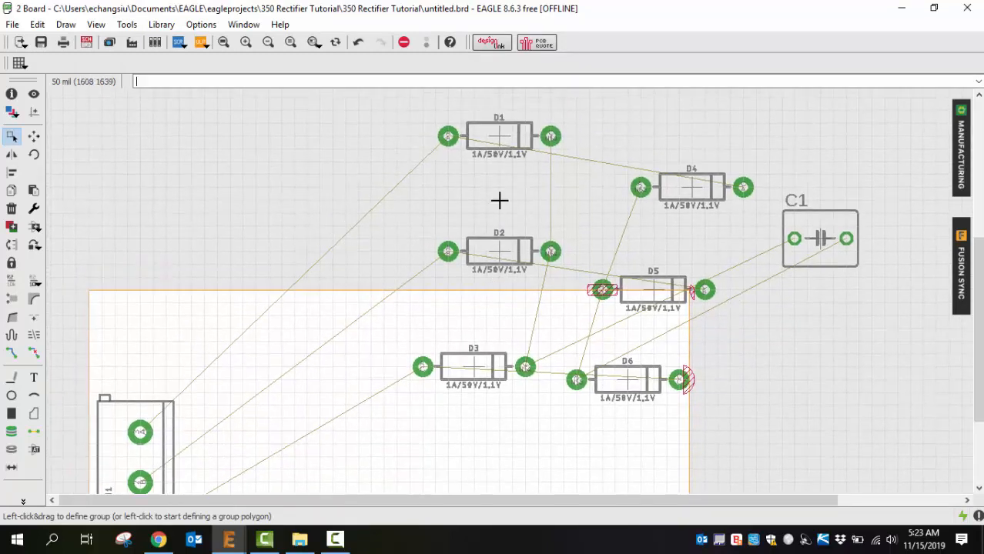
pyautogui.click(34, 137)
pyautogui.click(501, 135)
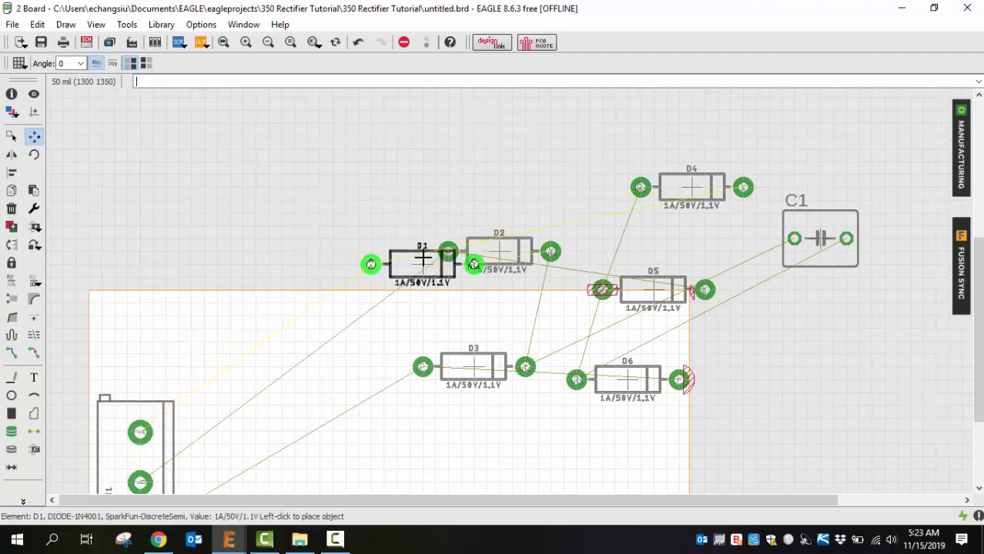
pyautogui.rightClick(356, 406)
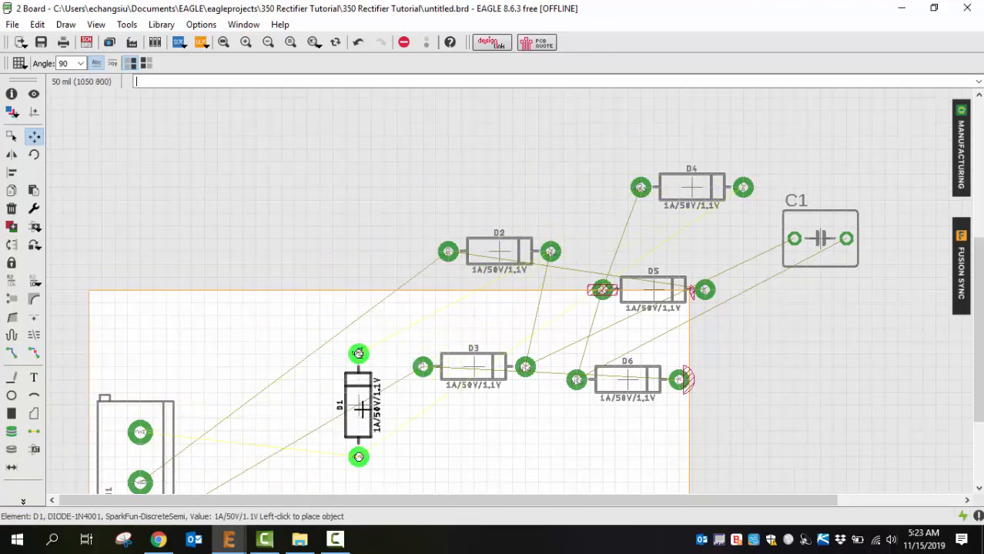
pyautogui.click(347, 406)
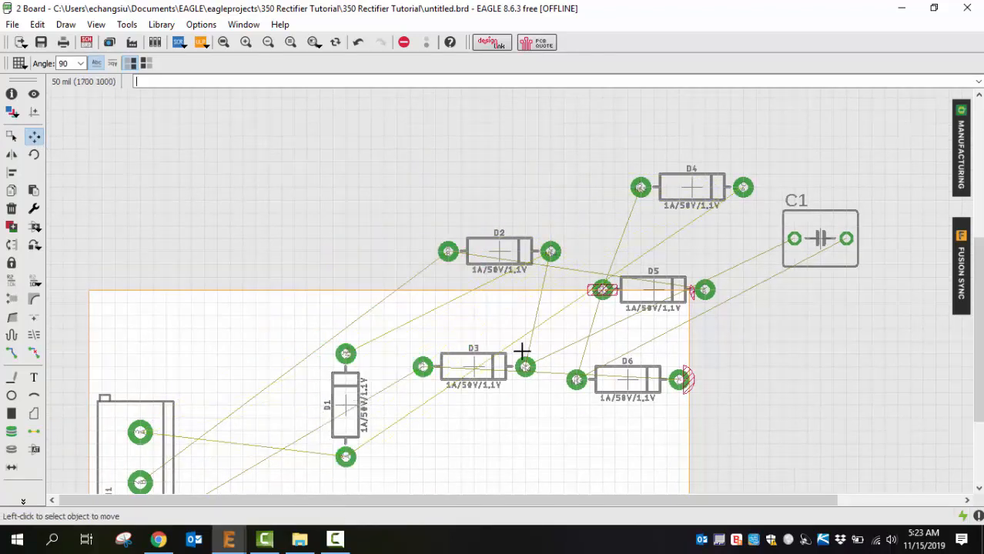
# Rotate D2 and D3 to 90 degrees and line them up in a row to the right of D1
pyautogui.moveTo(522, 351); pyautogui.dragTo(516, 257, button='middle')
pyautogui.click(488, 152)
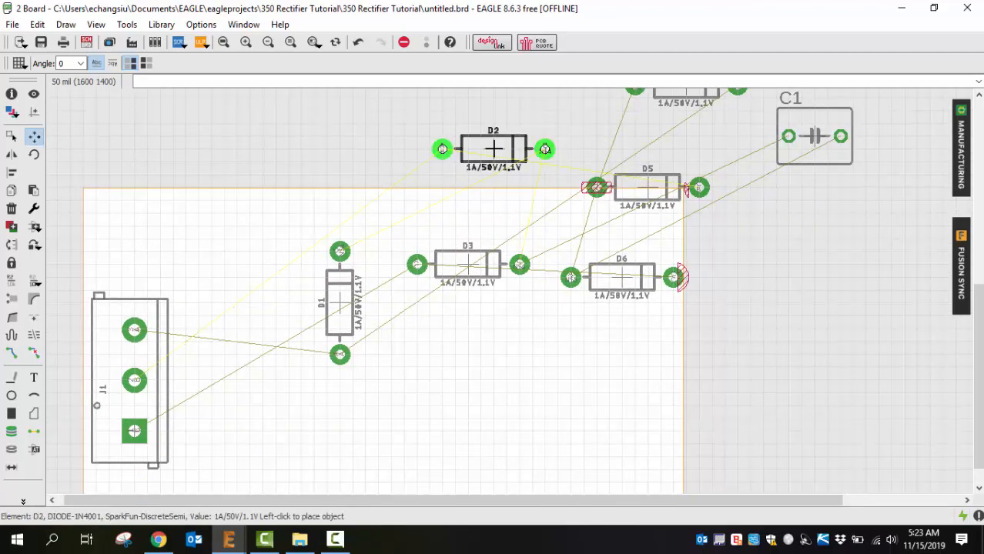
pyautogui.rightClick(455, 297)
pyautogui.click(429, 303)
pyautogui.click(458, 266)
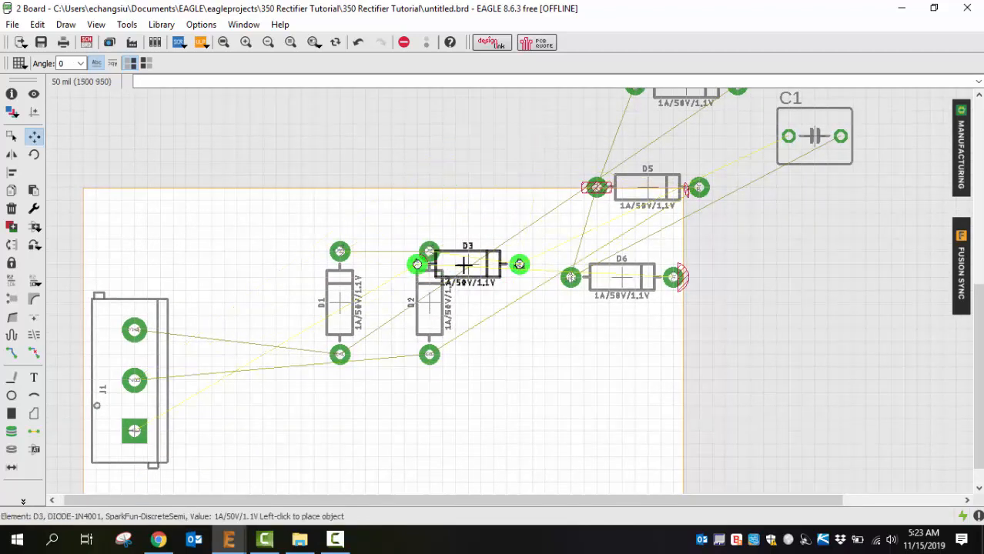
pyautogui.rightClick(520, 300)
pyautogui.click(524, 288)
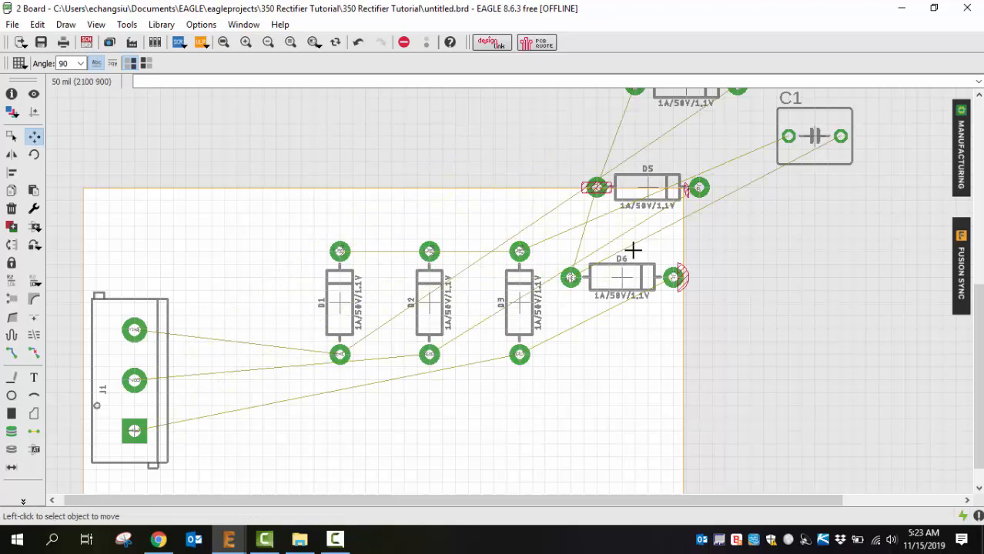
# Move D4 into the board outline, rotate it to 90 degrees and place it directly below D1
pyautogui.scroll(-2, 633, 250)
pyautogui.click(681, 115)
pyautogui.rightClick(446, 371)
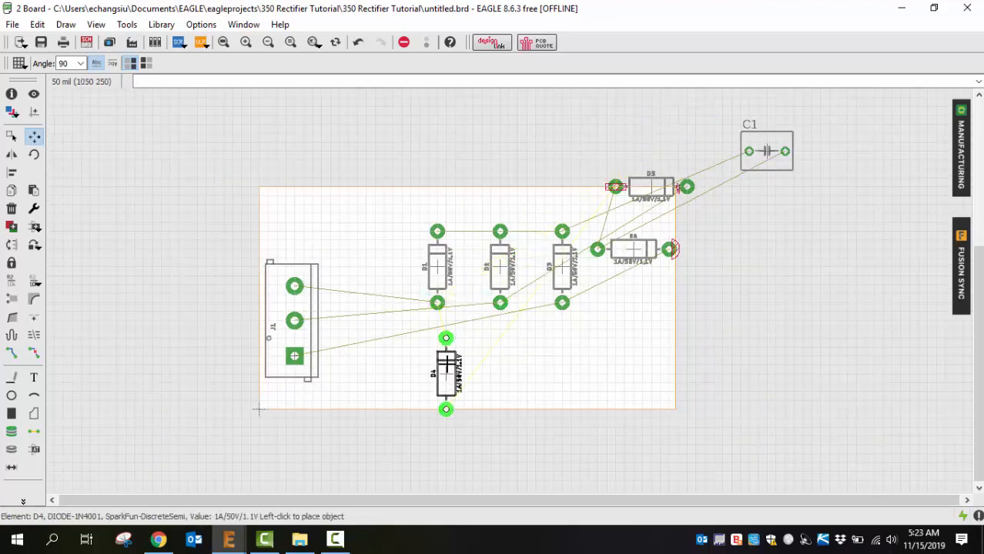
pyautogui.click(437, 366)
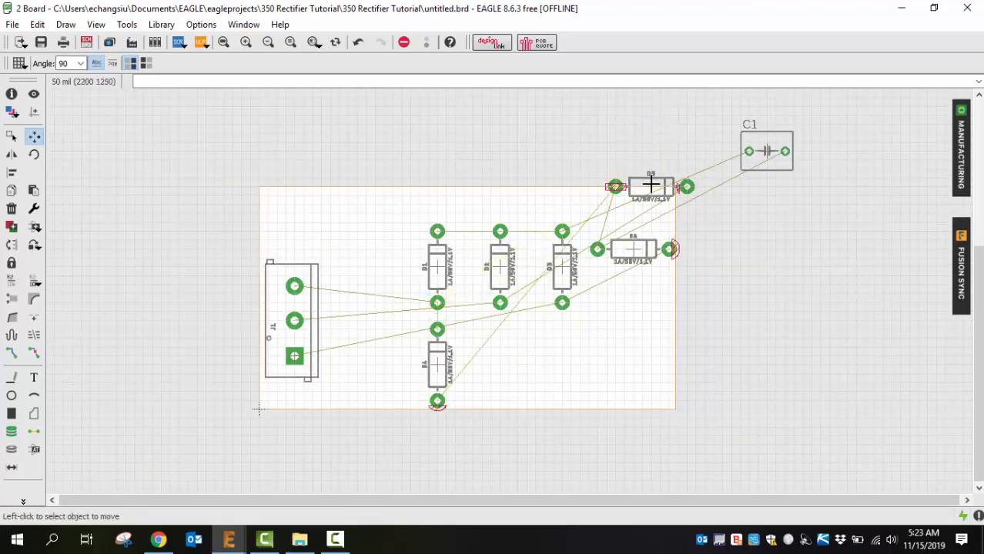
# Rotate D5 and D6 to 90 degrees and place them level with D4, directly below D2 and D3
pyautogui.click(651, 185)
pyautogui.rightClick(526, 327)
pyautogui.click(650, 183)
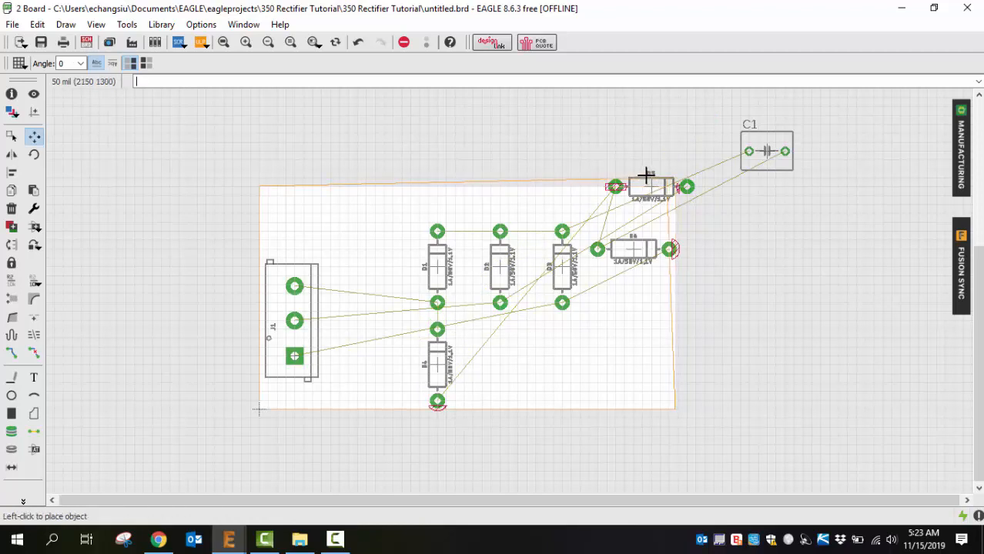
pyautogui.click(652, 187)
pyautogui.click(649, 188)
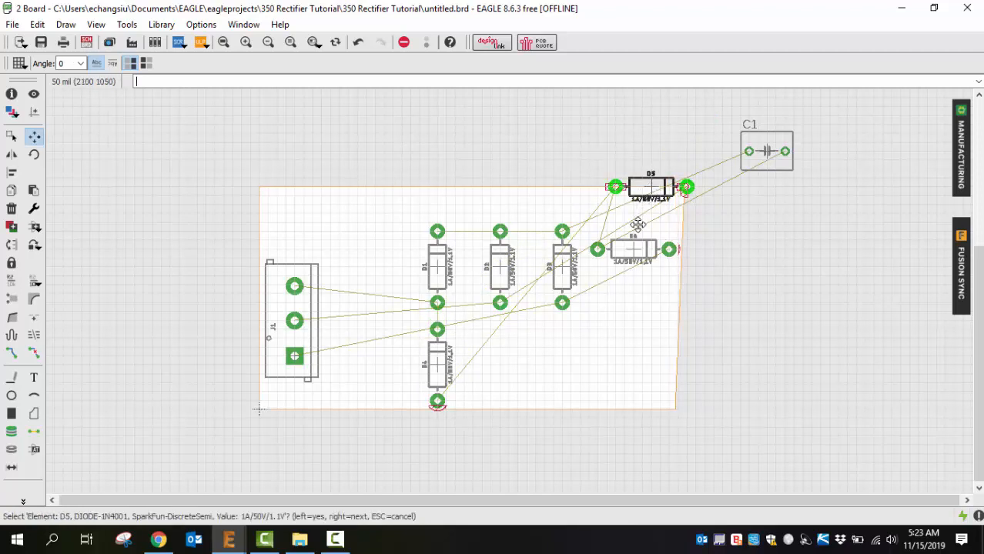
pyautogui.click(638, 225)
pyautogui.rightClick(535, 354)
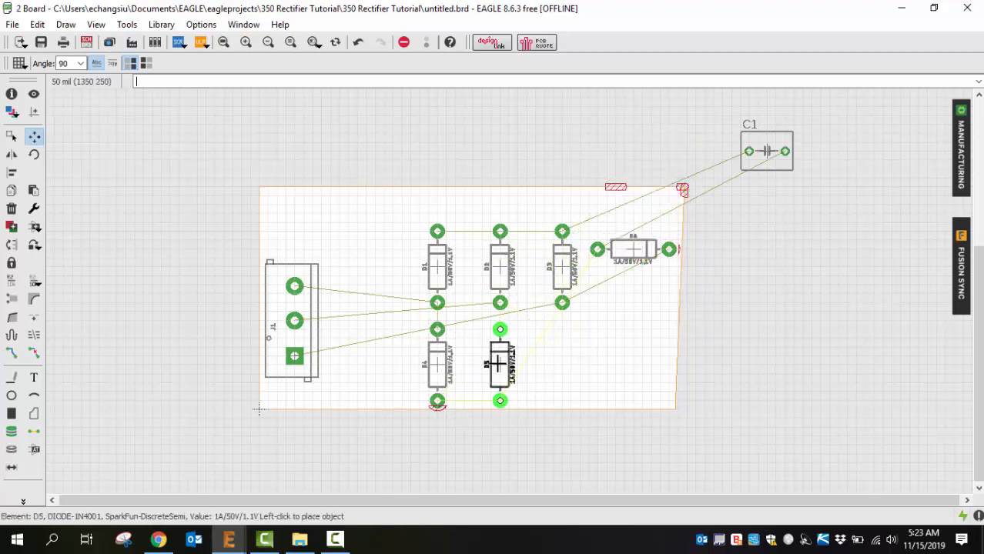
pyautogui.click(500, 365)
pyautogui.click(633, 249)
pyautogui.rightClick(585, 356)
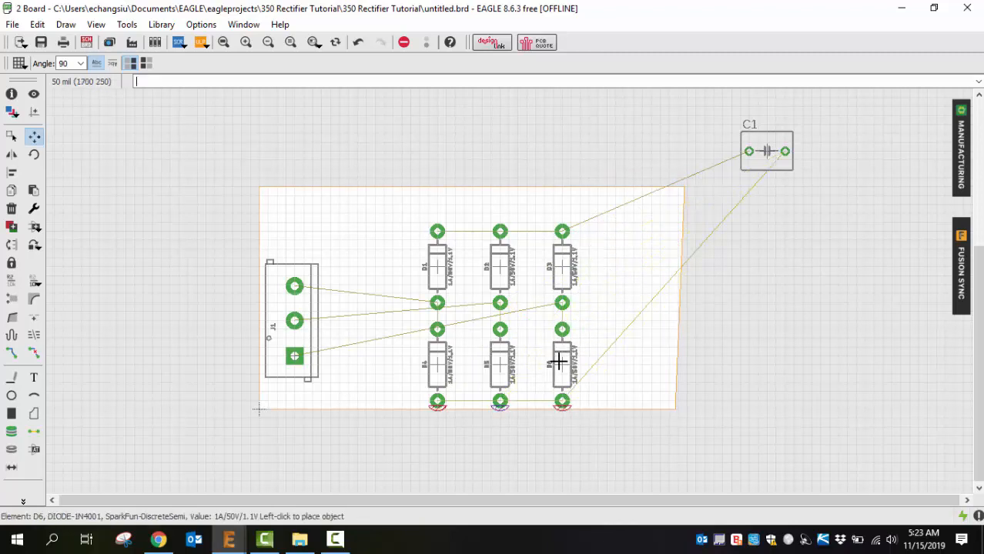
pyautogui.click(562, 364)
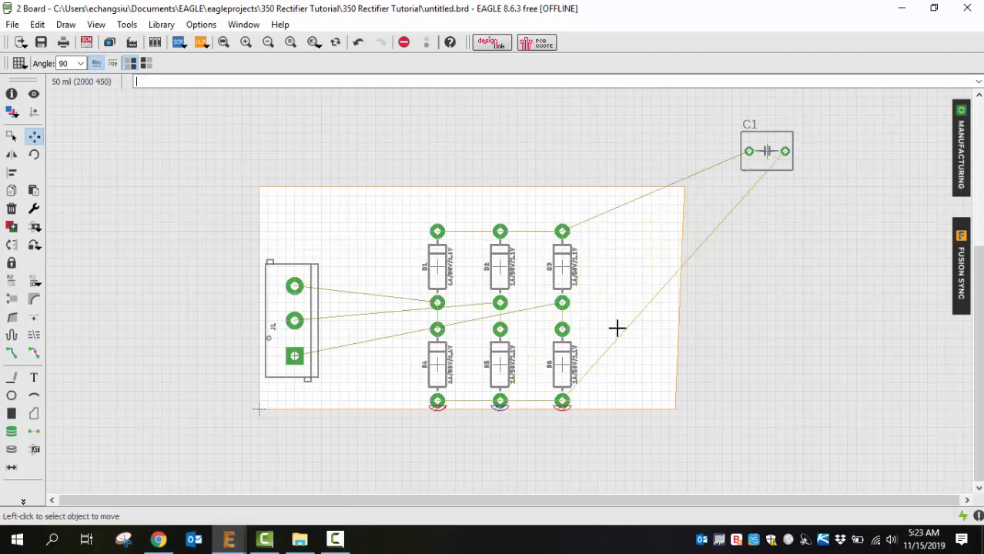
# Shift D1, D2 and D3 up and to the left, spacing them about 400 mil apart in the upper row
pyautogui.click(435, 265)
pyautogui.click(384, 249)
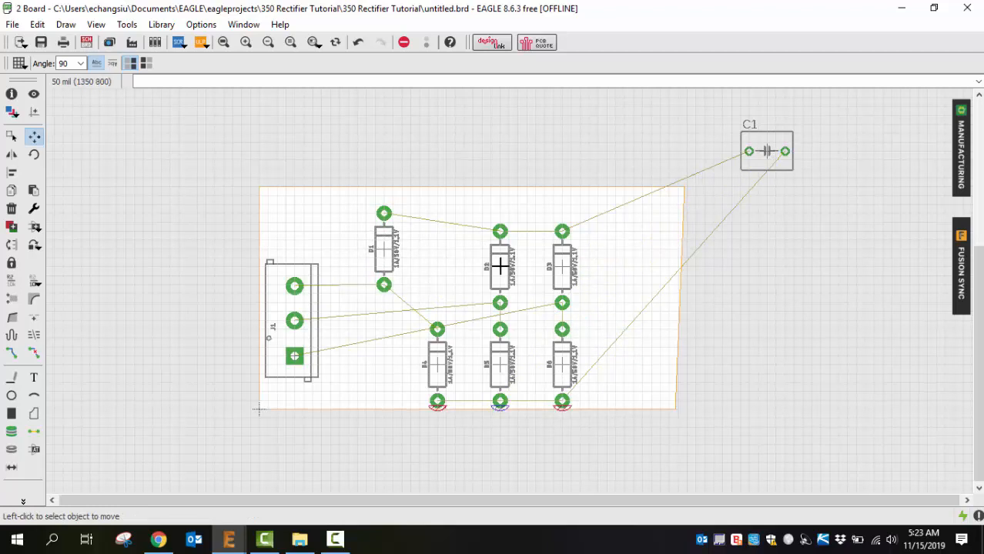
pyautogui.click(500, 265)
pyautogui.click(455, 249)
pyautogui.click(557, 266)
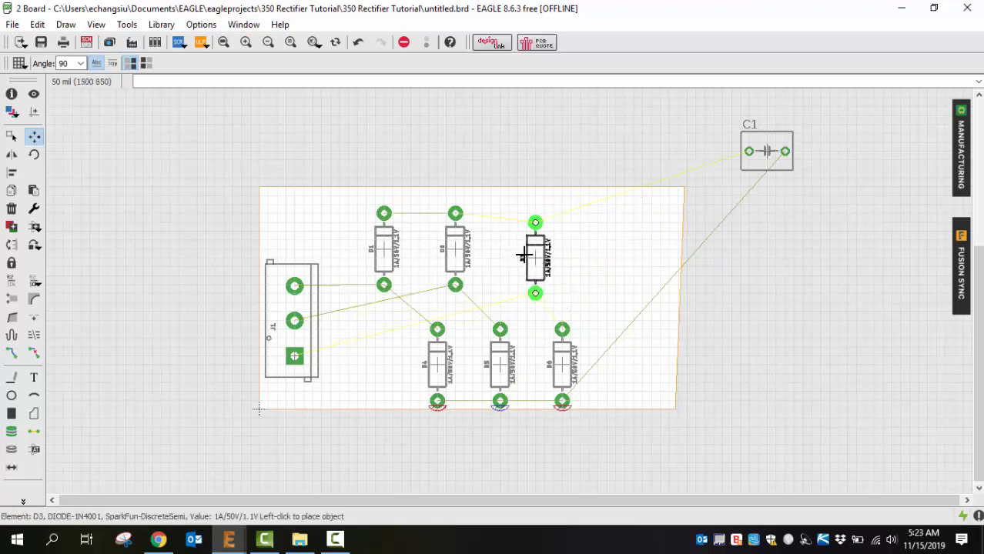
pyautogui.click(520, 248)
# Realign D4, D5 and D6 directly below D1, D2 and D3, slightly above the board's lower edge
pyautogui.click(437, 365)
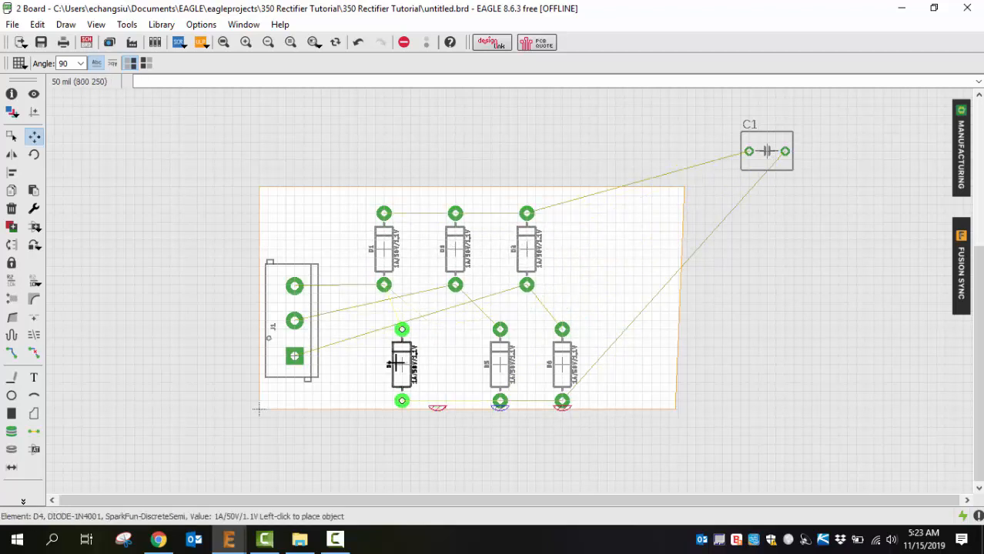
pyautogui.click(377, 355)
pyautogui.click(497, 367)
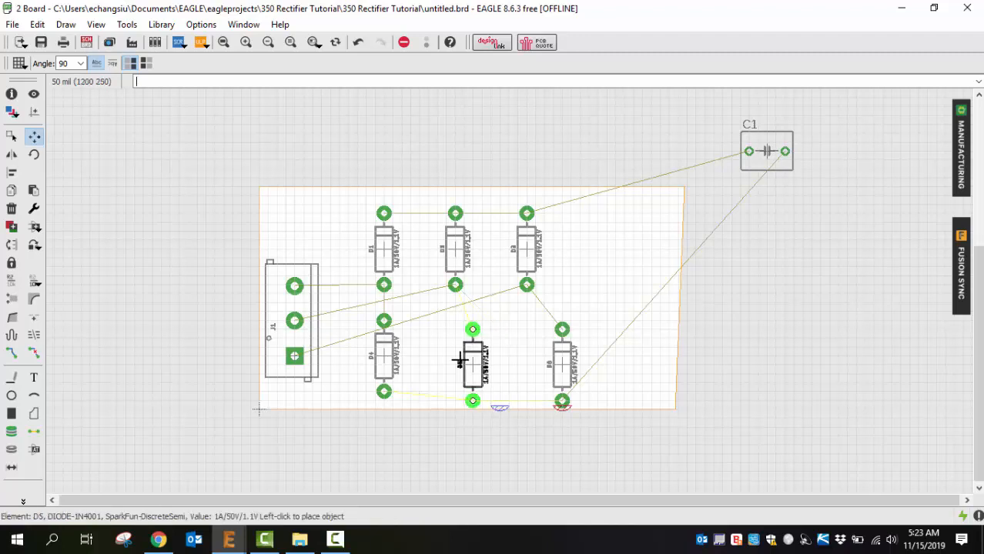
pyautogui.click(455, 356)
pyautogui.click(560, 365)
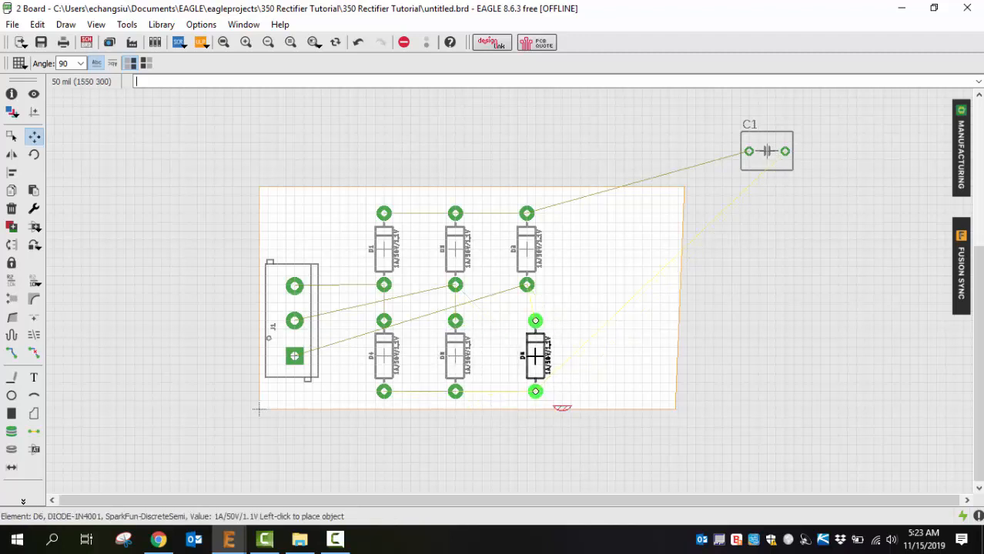
pyautogui.click(526, 356)
# Rotate C1 to 270 degrees, place it right of the diodes, and square the outline's upper-right corner at (2350 1250)
pyautogui.click(769, 154)
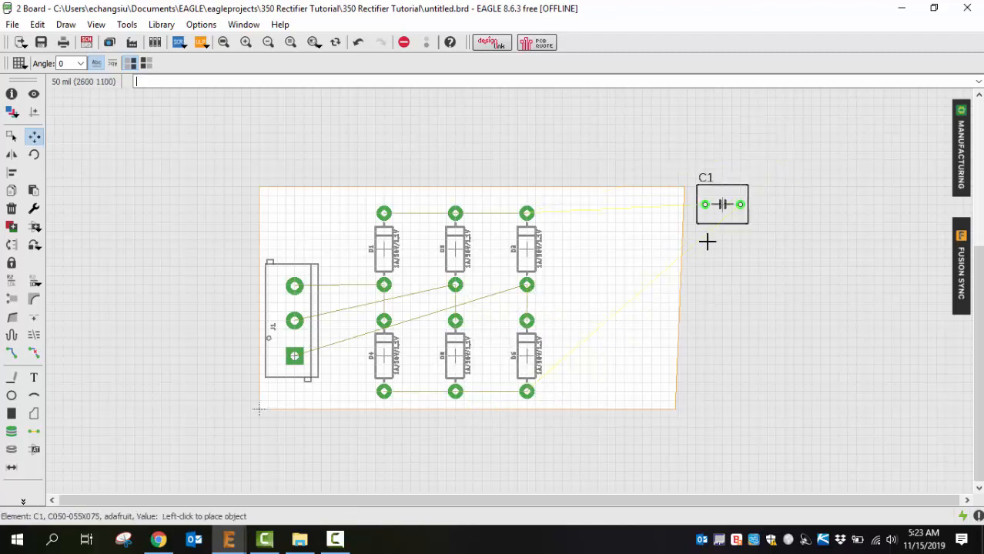
pyautogui.rightClick(585, 311)
pyautogui.rightClick(595, 306)
pyautogui.rightClick(596, 304)
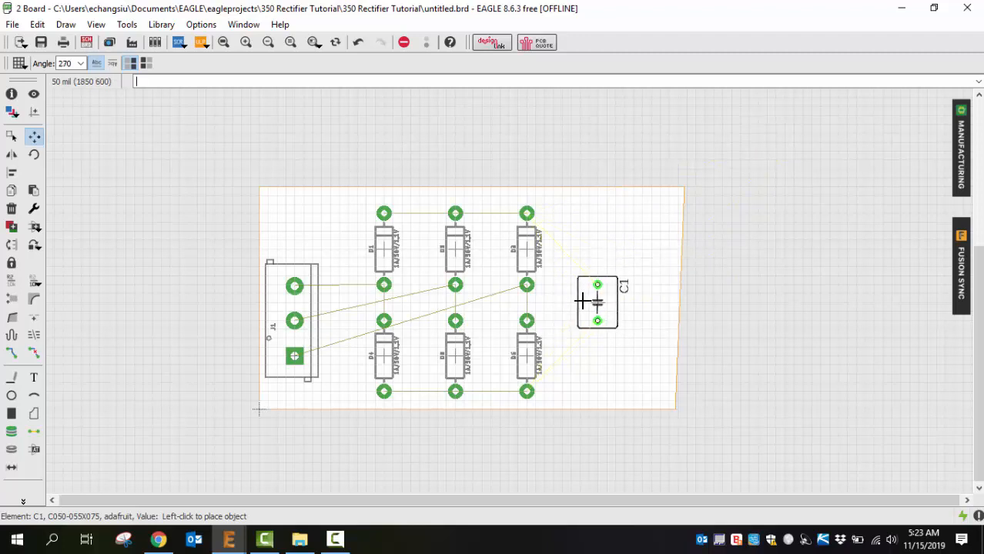
pyautogui.click(588, 301)
pyautogui.click(678, 190)
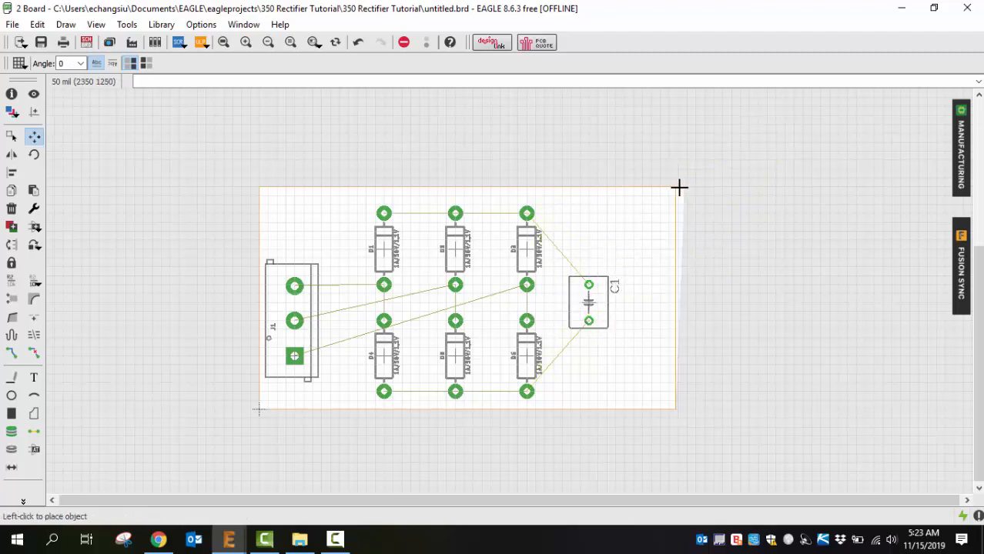
pyautogui.click(674, 187)
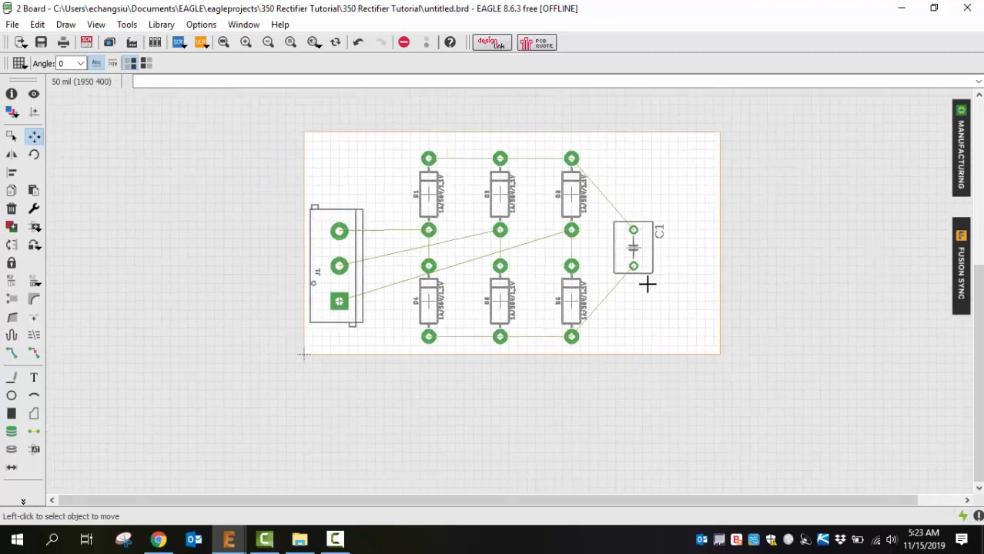
# Move J1 up about 100 mil along the left edge and widen the board outline to about 2500 mil
pyautogui.click(346, 296)
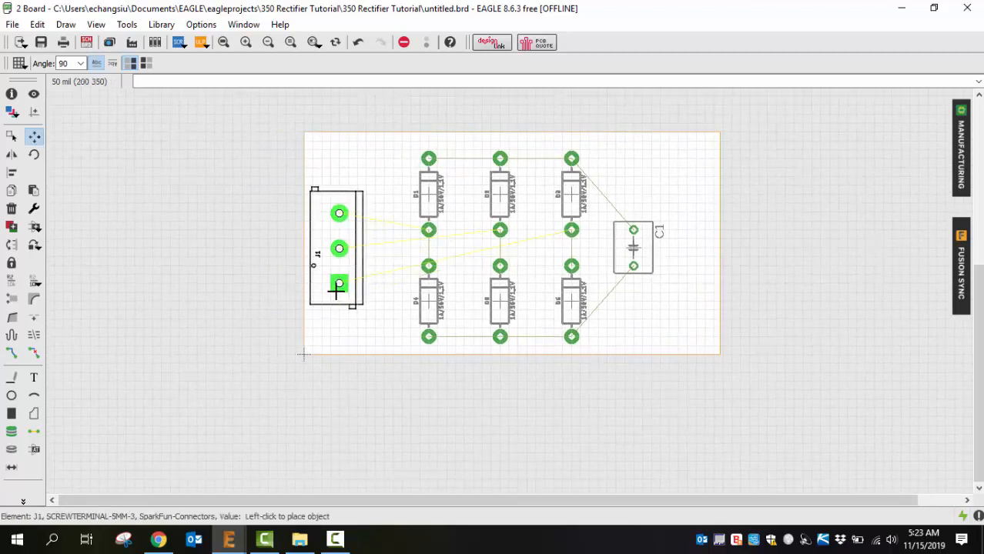
pyautogui.click(338, 284)
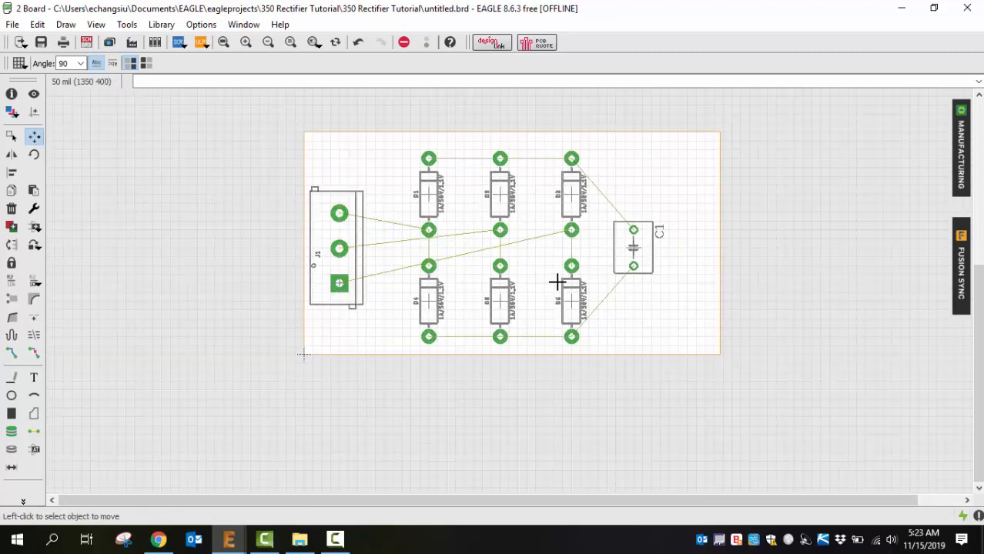
pyautogui.click(720, 242)
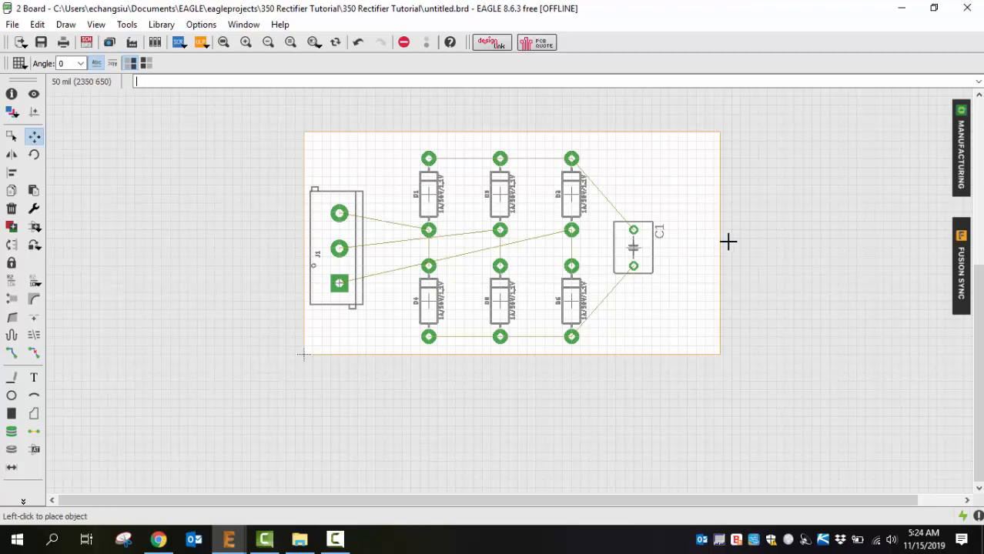
pyautogui.click(747, 238)
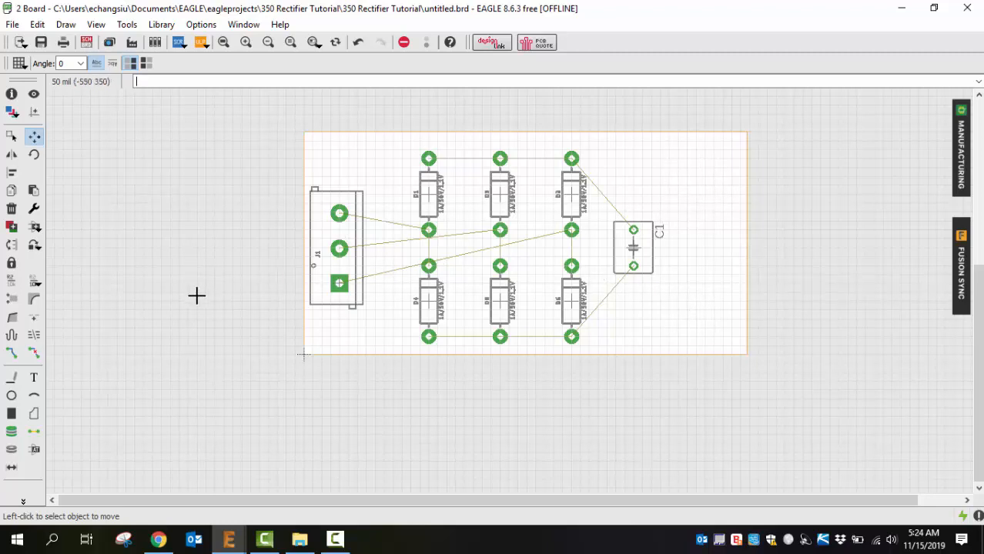
# Place two vias with diameter 500 and drill 300 right of C1, at (2200 900) and (2200 300)
pyautogui.click(13, 432)
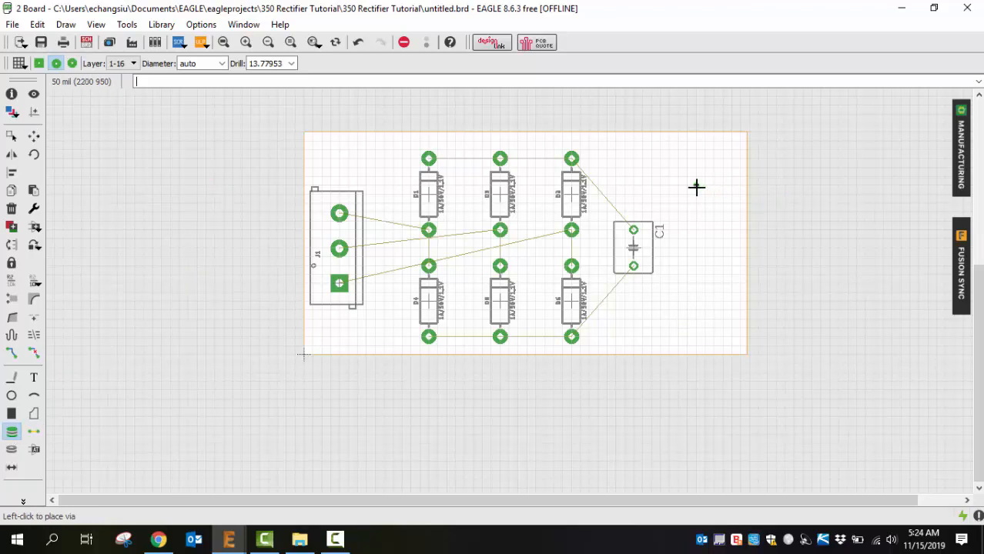
pyautogui.doubleClick(199, 63)
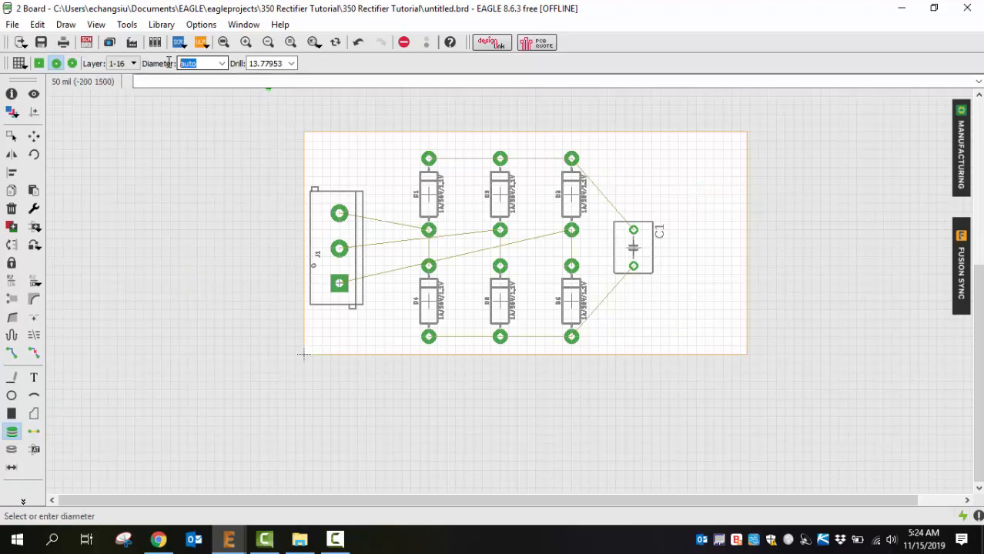
pyautogui.write('500')
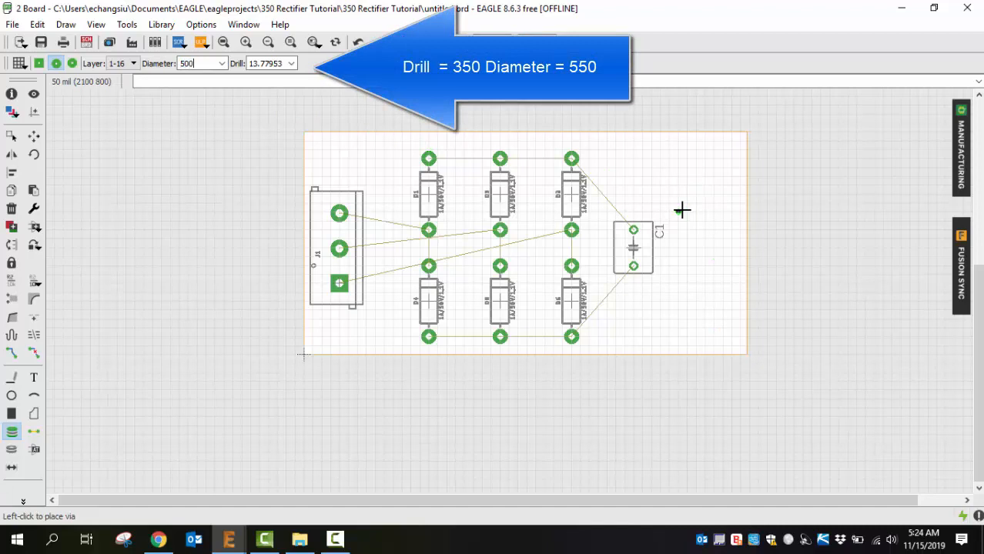
pyautogui.press('Return')
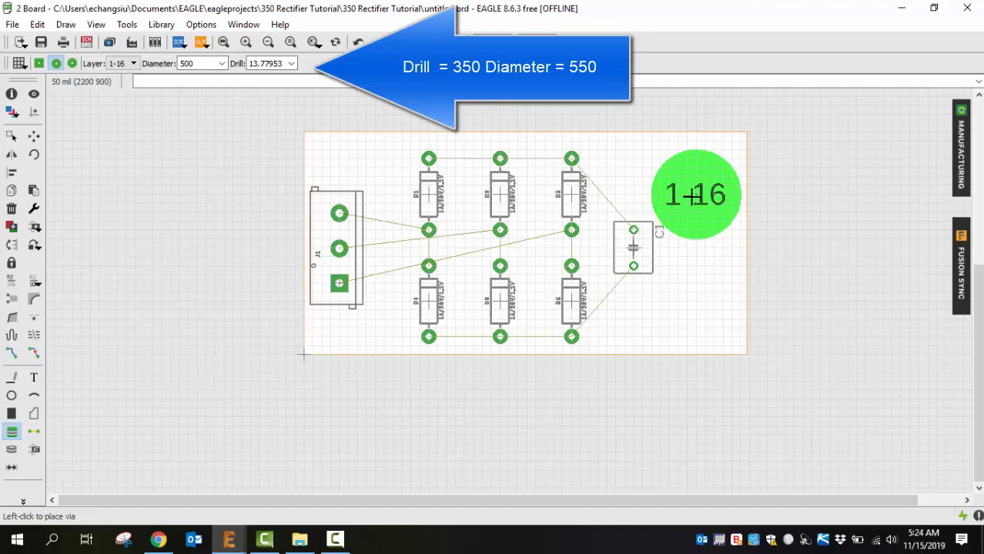
pyautogui.doubleClick(285, 64)
pyautogui.write('300')
pyautogui.press('Return')
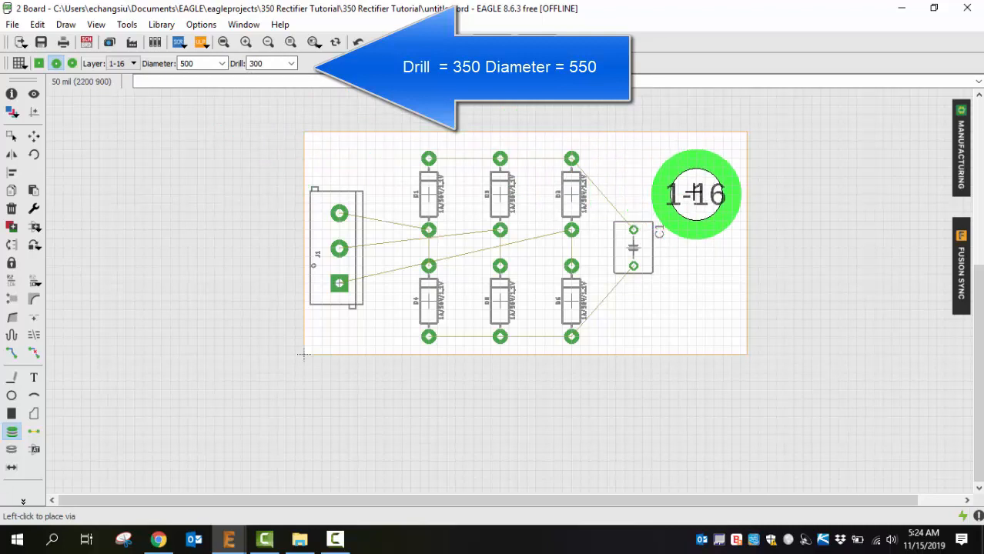
pyautogui.click(696, 194)
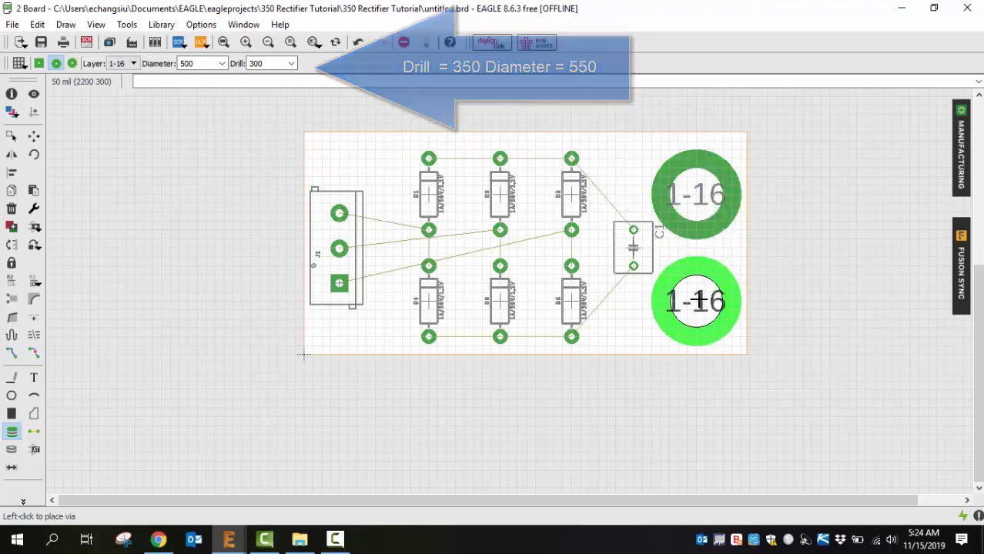
pyautogui.click(696, 301)
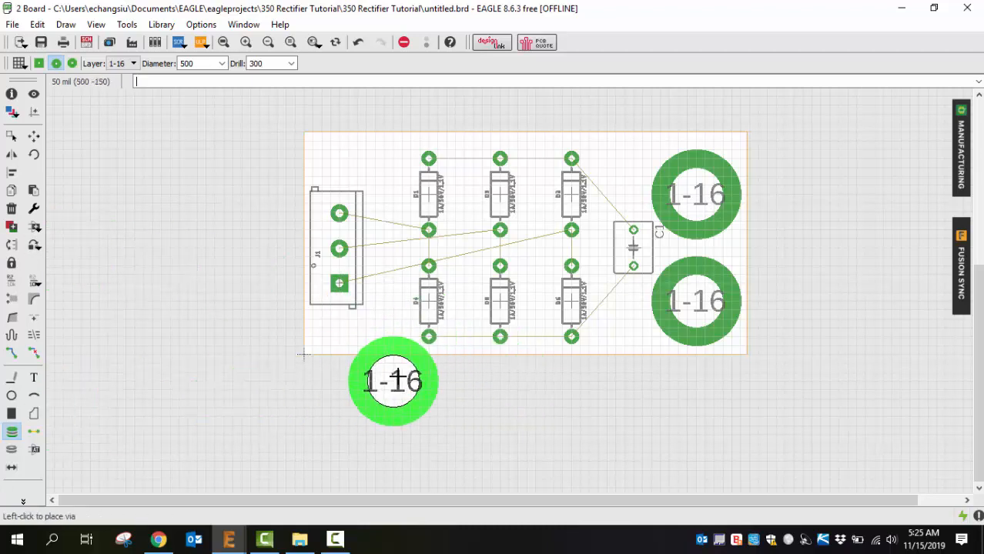
# Route signal A on layer 16 Bottom at width 100 from J1's upper pin through D1's lower pad to D4's upper pad
pyautogui.click(12, 353)
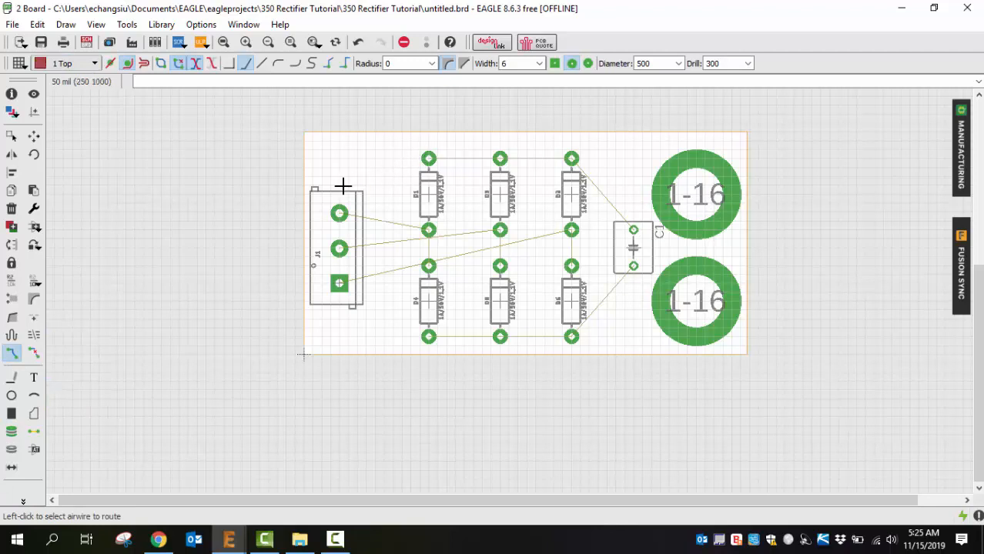
pyautogui.click(73, 63)
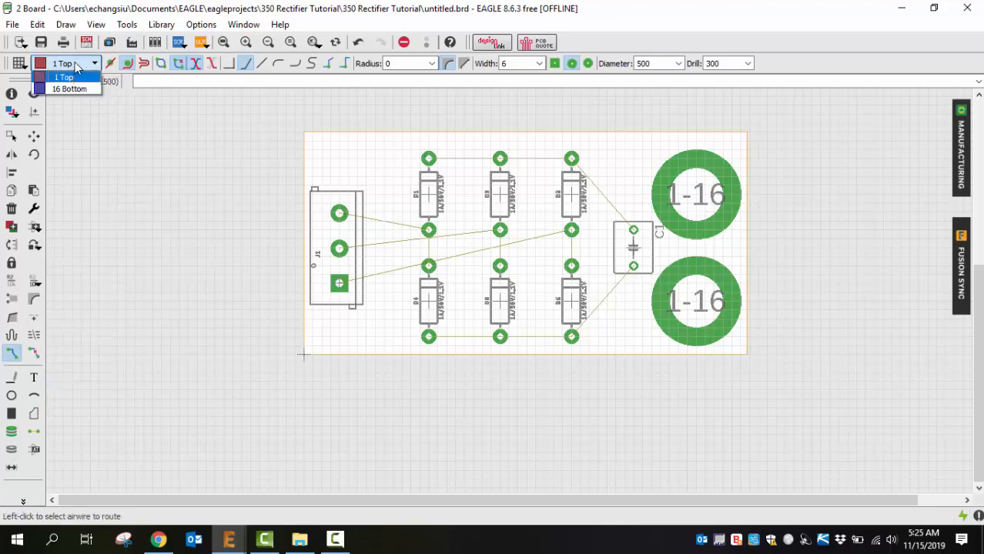
pyautogui.click(69, 89)
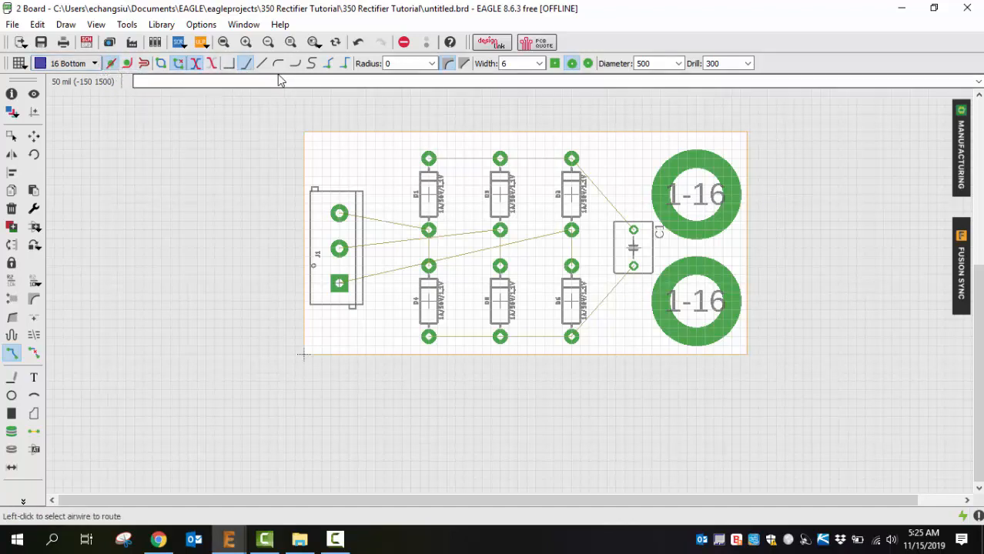
pyautogui.click(541, 64)
pyautogui.click(519, 64)
pyautogui.write('5')
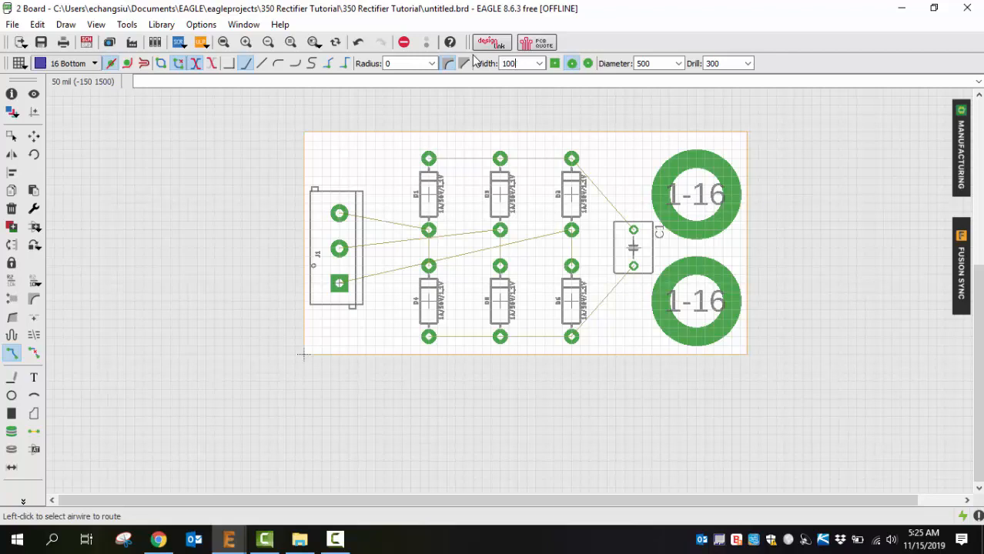
pyautogui.click(337, 213)
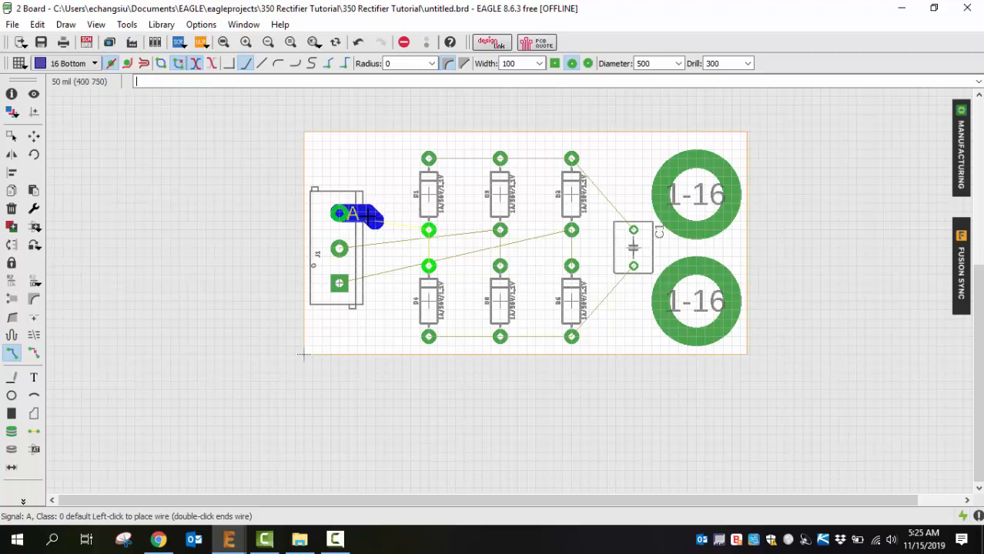
pyautogui.click(428, 228)
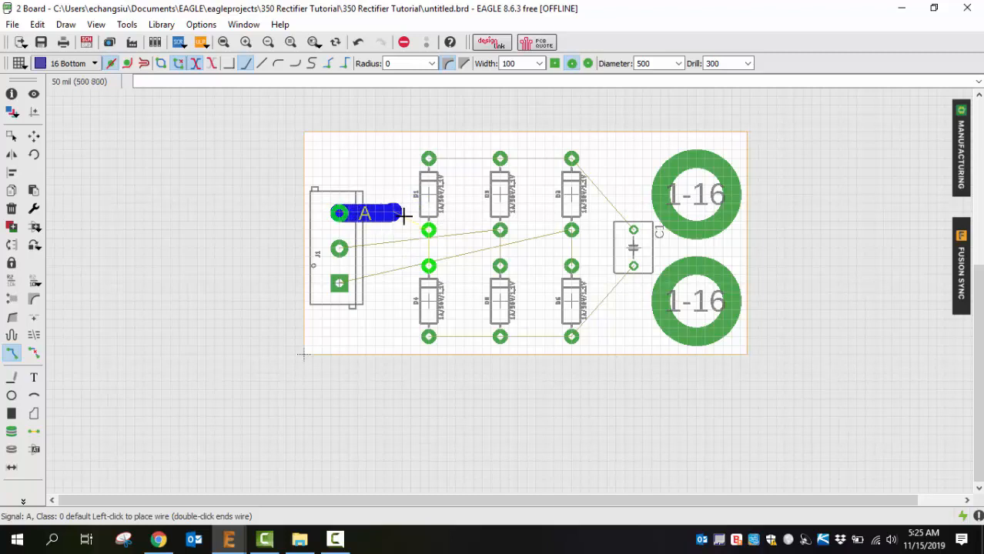
pyautogui.click(428, 230)
pyautogui.click(429, 244)
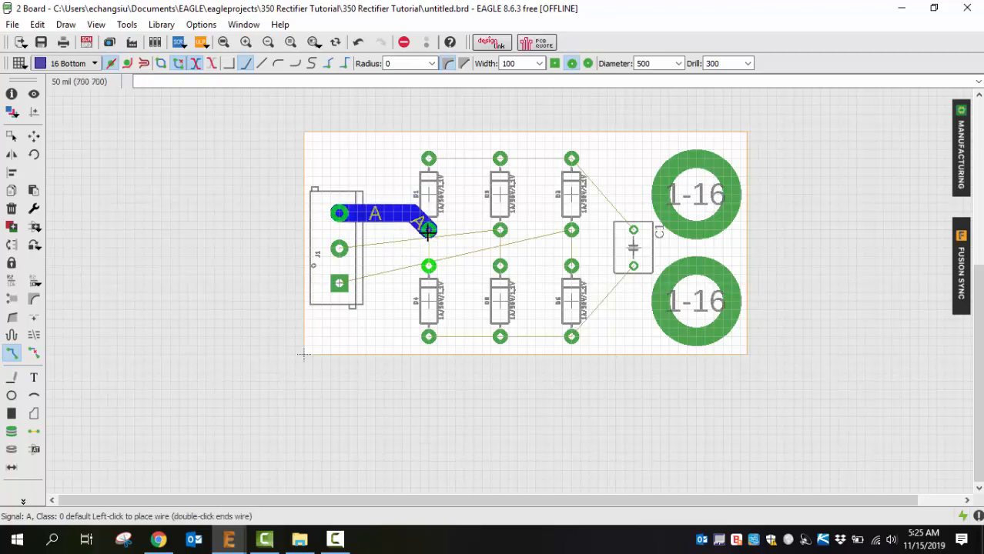
pyautogui.click(428, 266)
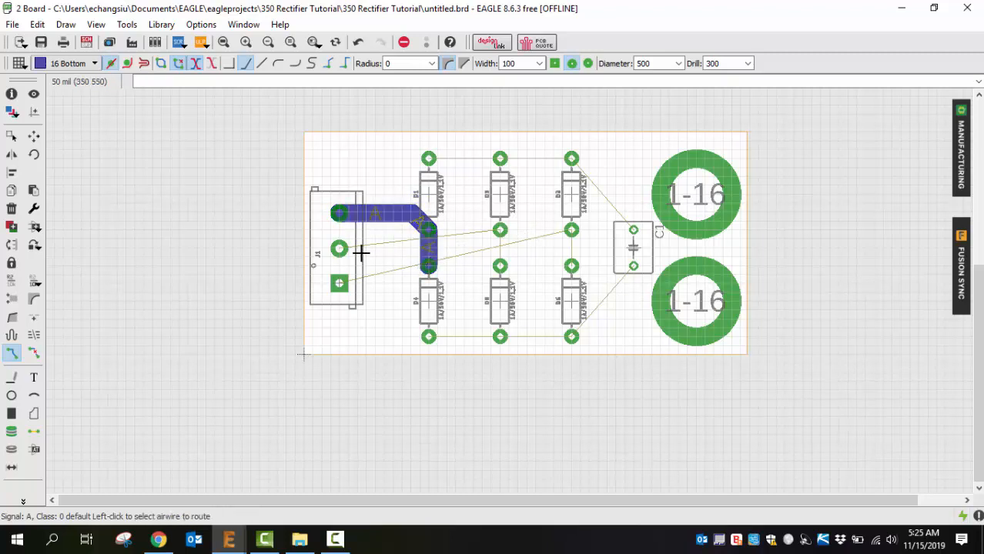
# Route signal B from J1's middle pin around the connector's upper end to the lower pad of the middle upper-row diode
pyautogui.click(339, 248)
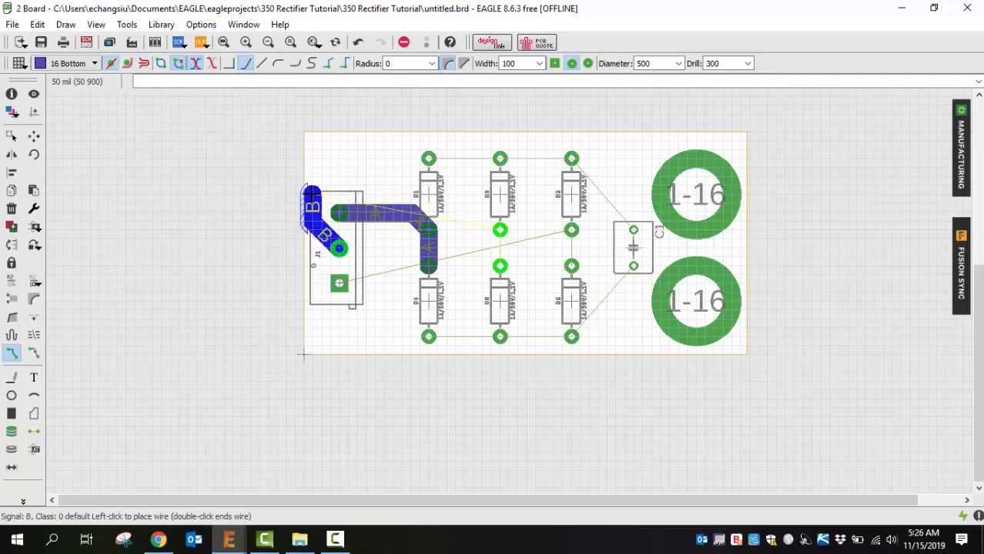
pyautogui.click(312, 191)
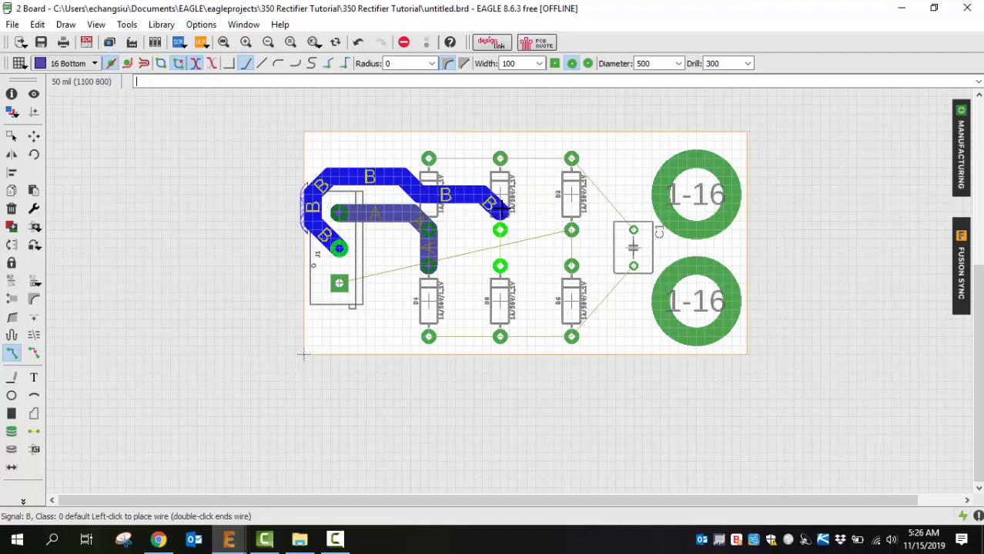
pyautogui.click(499, 230)
# Route signal C from J1's square pin across the lower diode bodies to the upper pad of the third lower-row diode
pyautogui.moveTo(466, 300); pyautogui.dragTo(439, 236, button='middle')
pyautogui.click(310, 221)
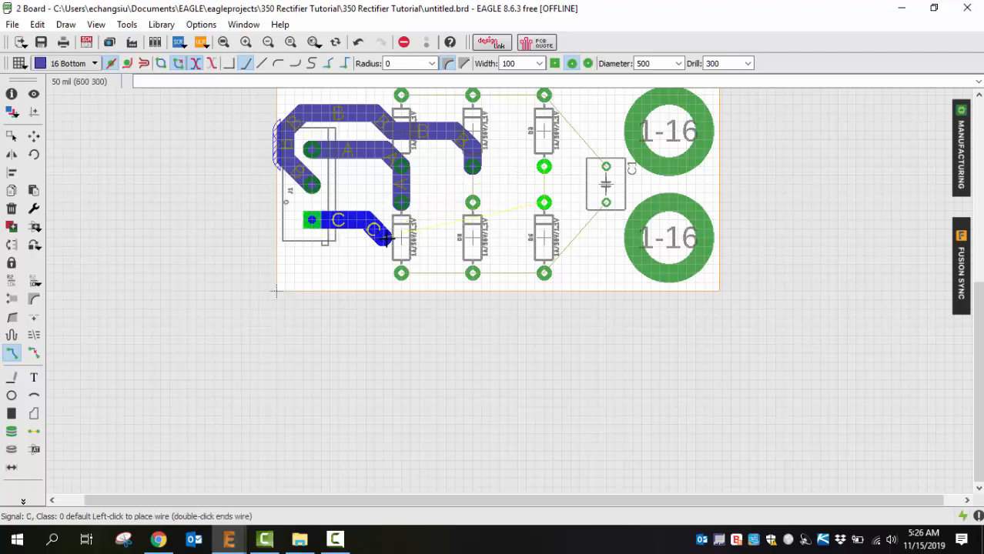
pyautogui.click(385, 238)
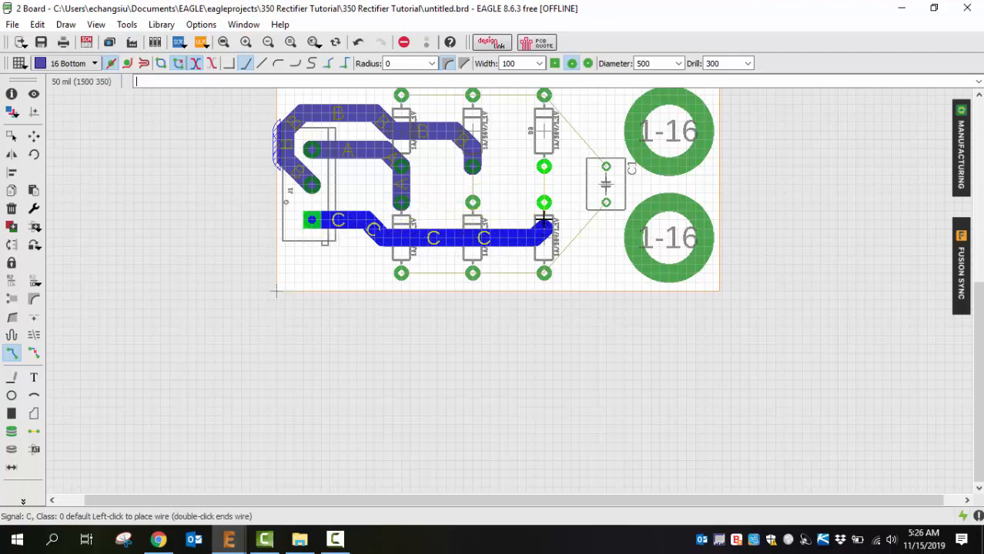
pyautogui.click(544, 201)
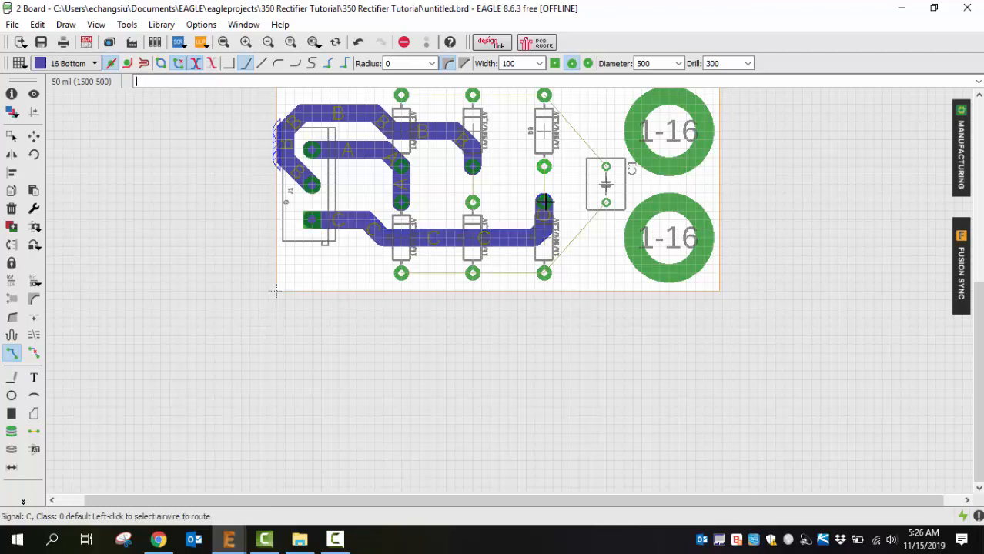
# Join the facing pads of the middle diode pair on signal B and of the third diode pair on signal C
pyautogui.click(472, 203)
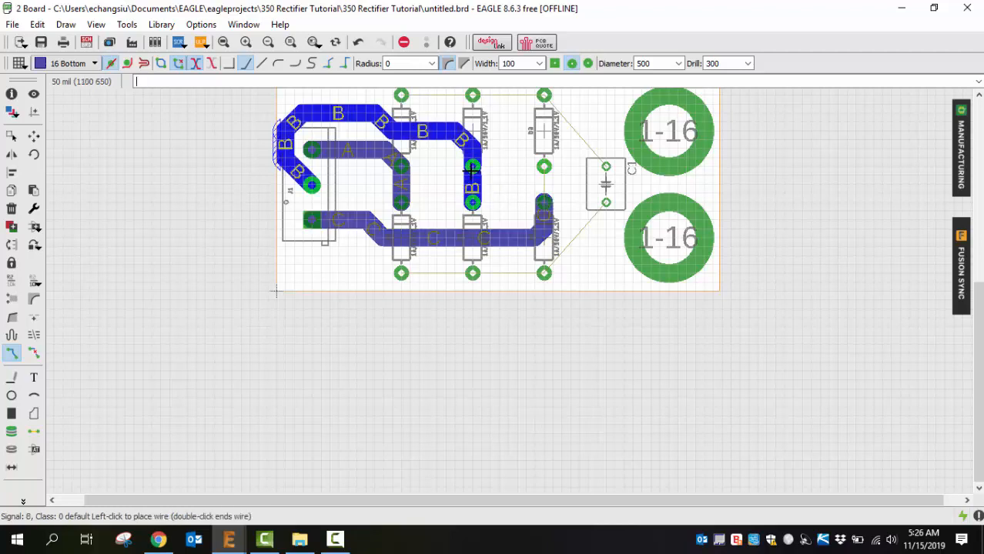
pyautogui.click(472, 167)
pyautogui.click(542, 168)
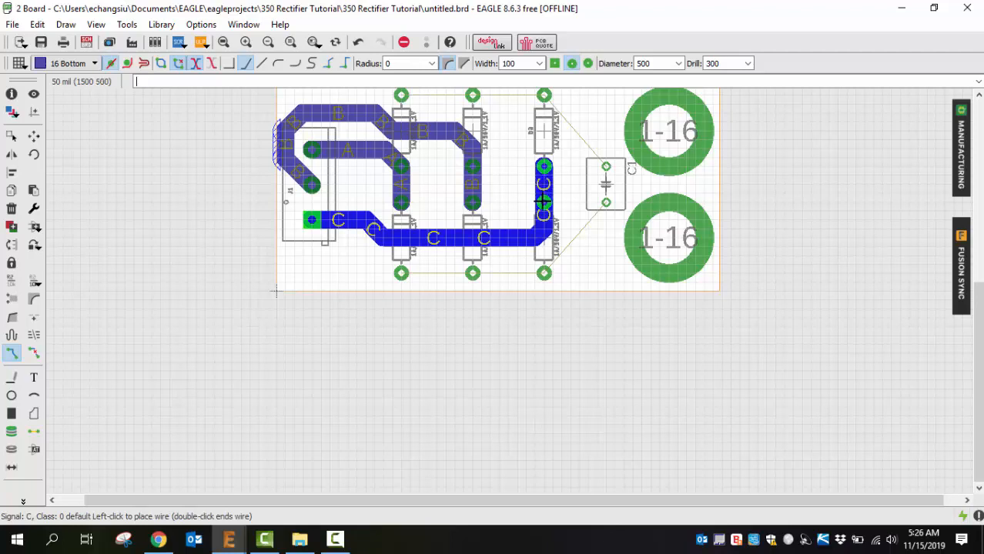
pyautogui.click(545, 203)
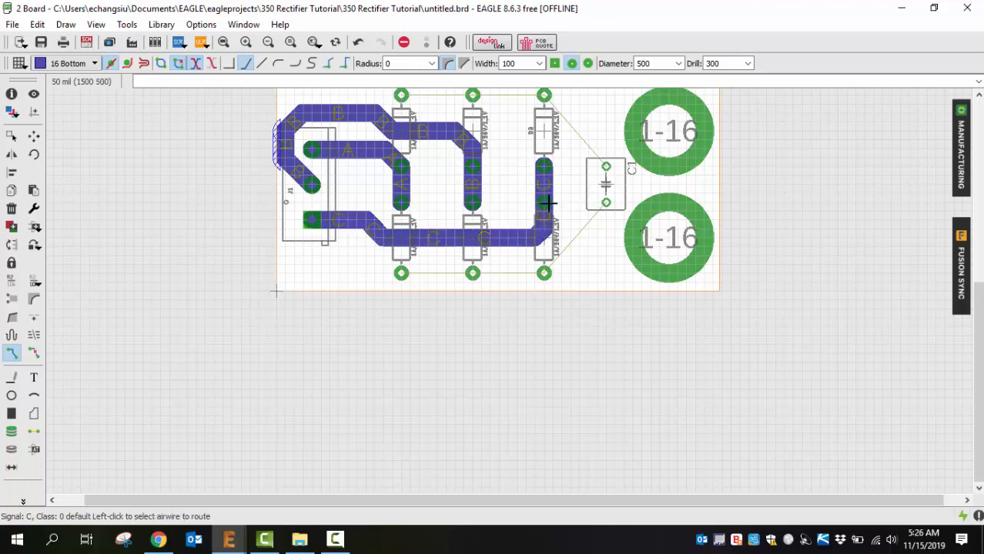
# Route signal N$5 along the lower pads of the three lower-row diodes and diagonally up to C1's lower pad
pyautogui.click(403, 274)
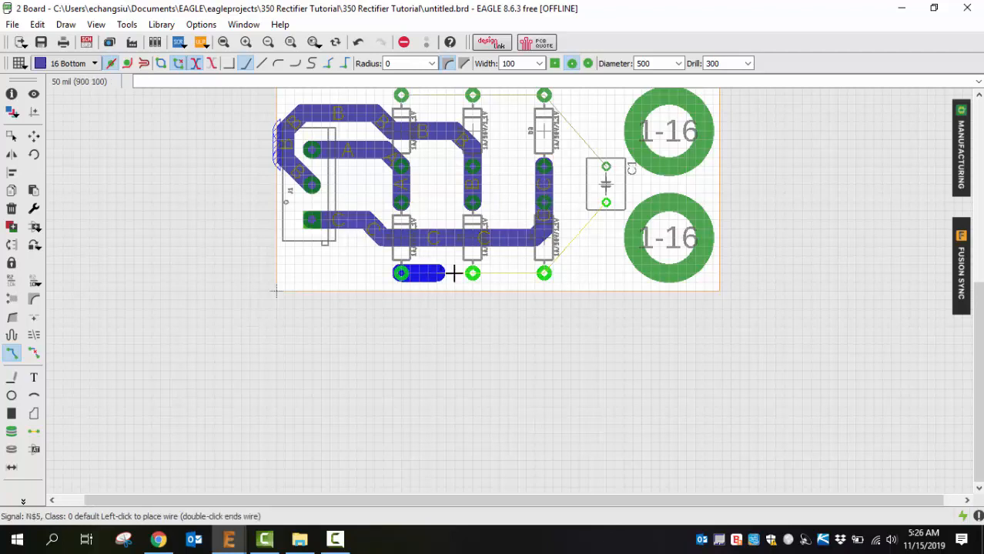
pyautogui.click(473, 273)
pyautogui.click(473, 273)
pyautogui.click(542, 275)
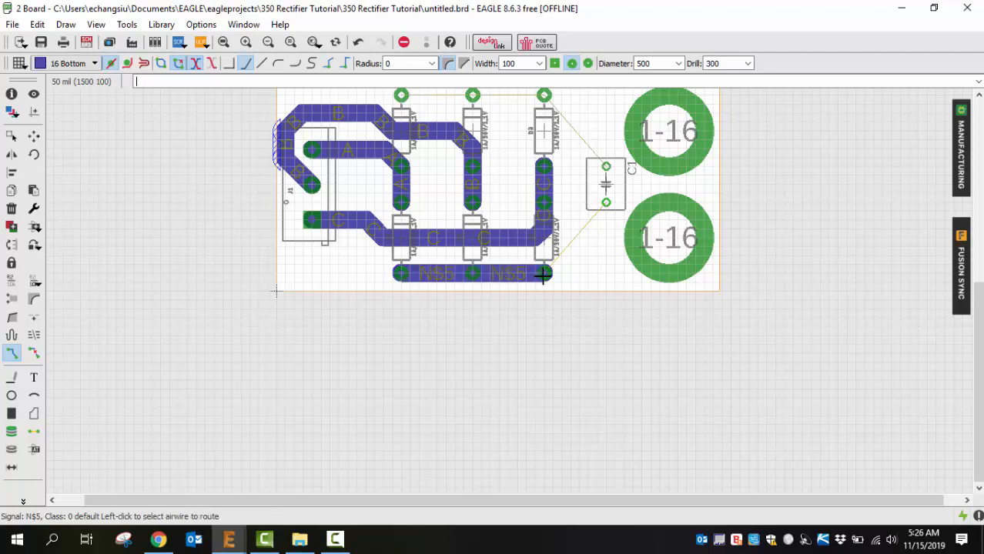
pyautogui.click(545, 273)
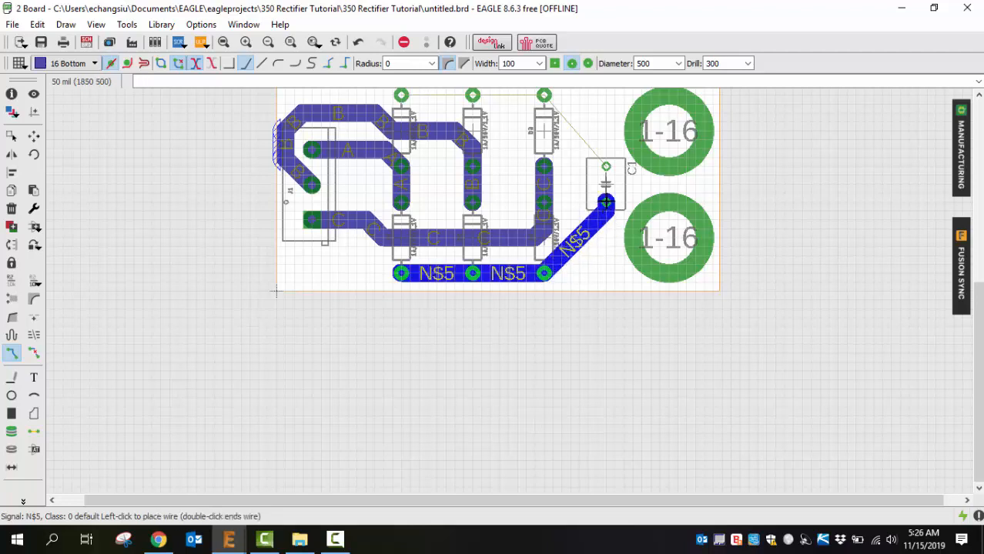
pyautogui.click(605, 202)
pyautogui.press('XF86AudioRaiseVolume')
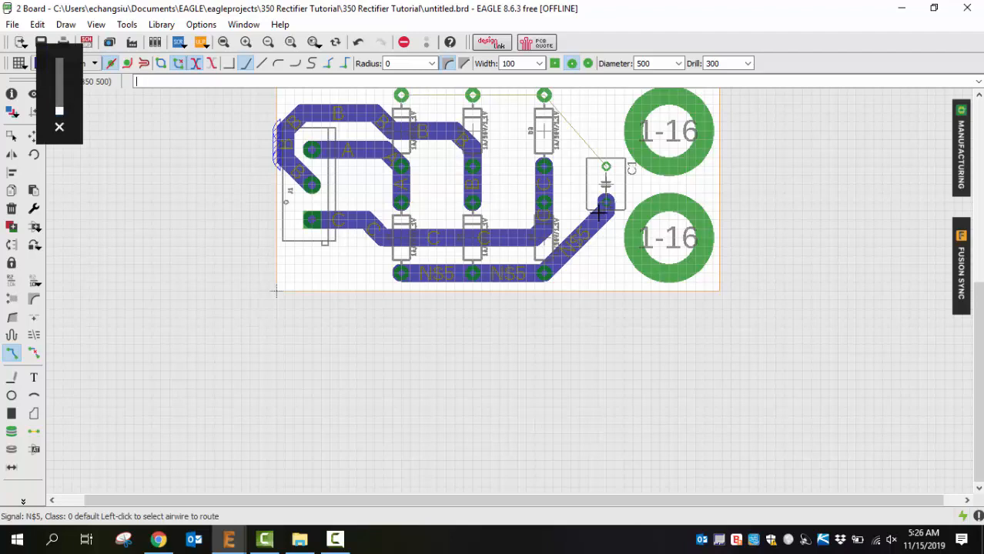
# Route signal N$4 straight along the upper pads of the three upper-row diodes and diagonally down to C1's upper pad
pyautogui.scroll(-3, 483, 206)
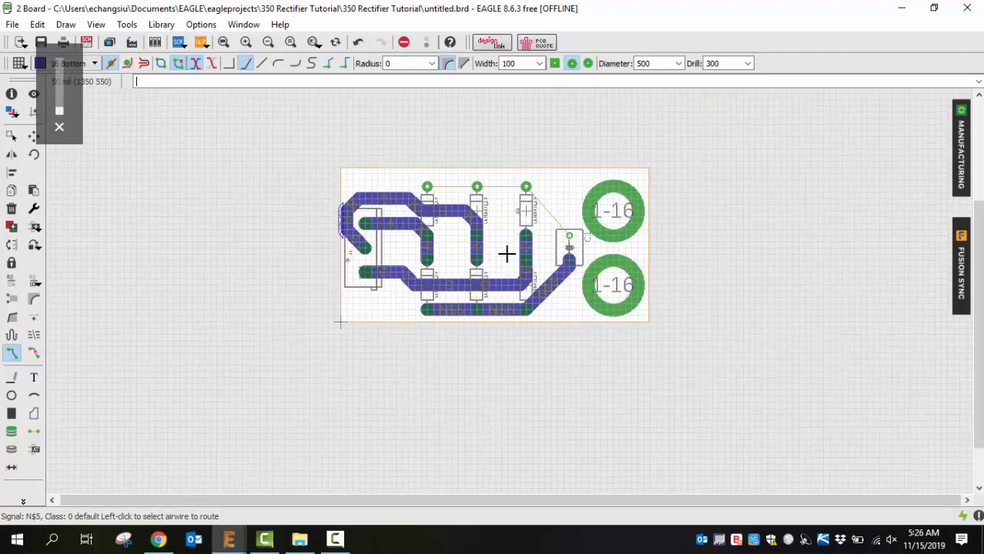
pyautogui.click(426, 186)
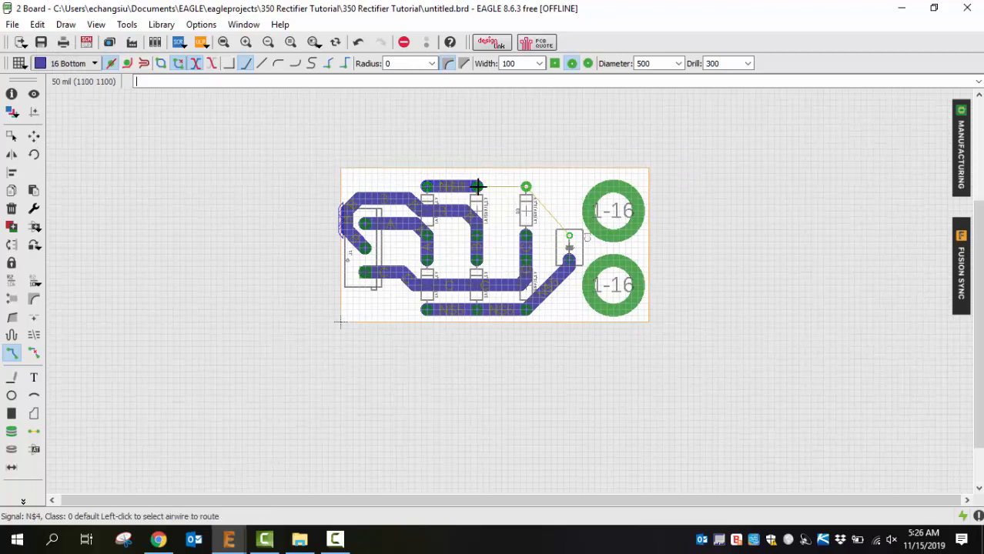
pyautogui.click(477, 186)
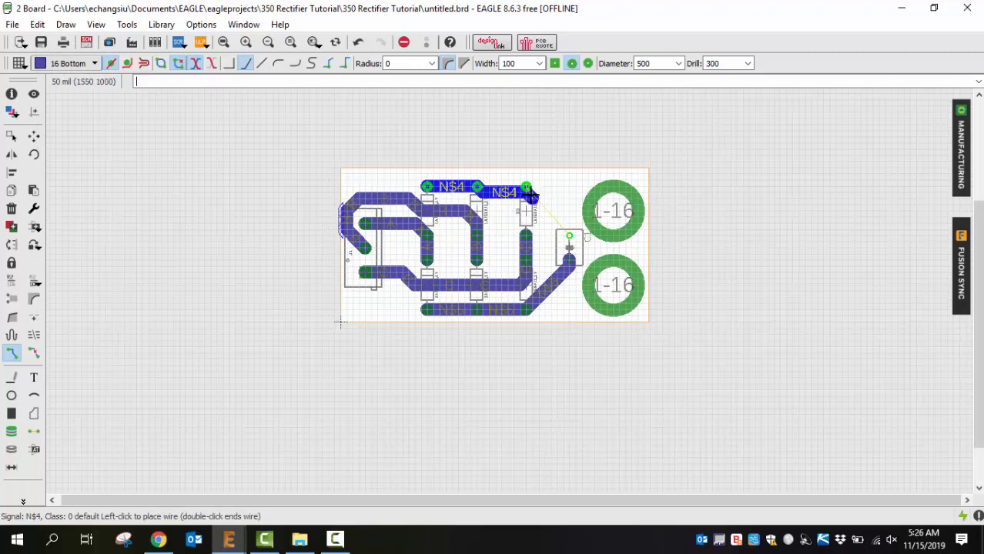
pyautogui.hotkey('ctrl', 'z')
pyautogui.click(477, 186)
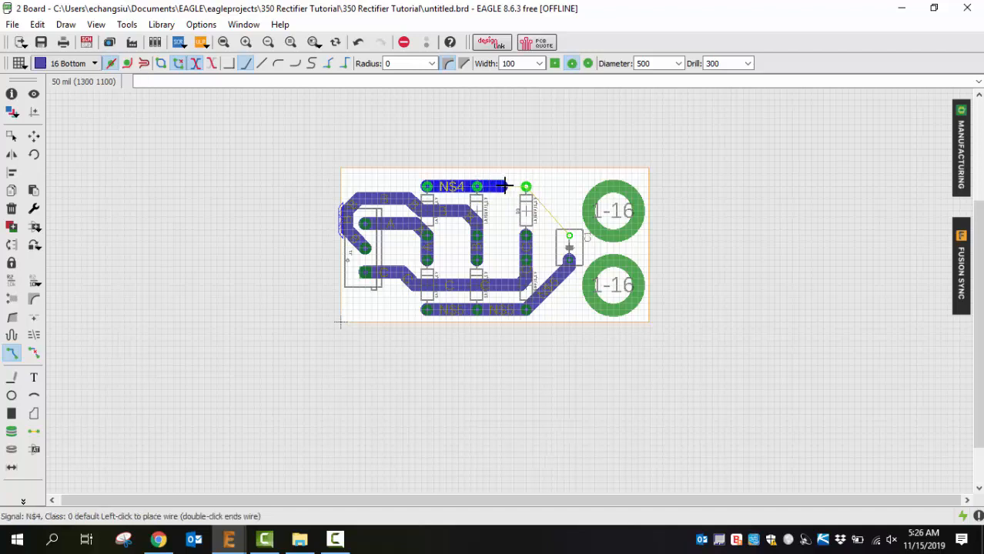
pyautogui.click(526, 185)
pyautogui.click(528, 186)
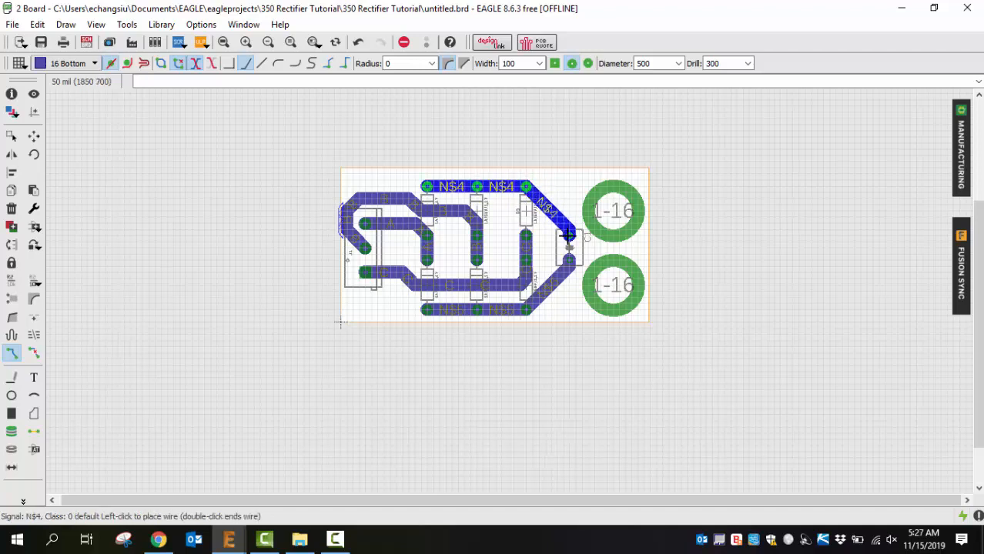
pyautogui.click(569, 235)
# Route N$4 from C1's upper pad to the upper large via and N$5 from C1's lower pad to the lower large via
pyautogui.scroll(2, 568, 235)
pyautogui.click(553, 231)
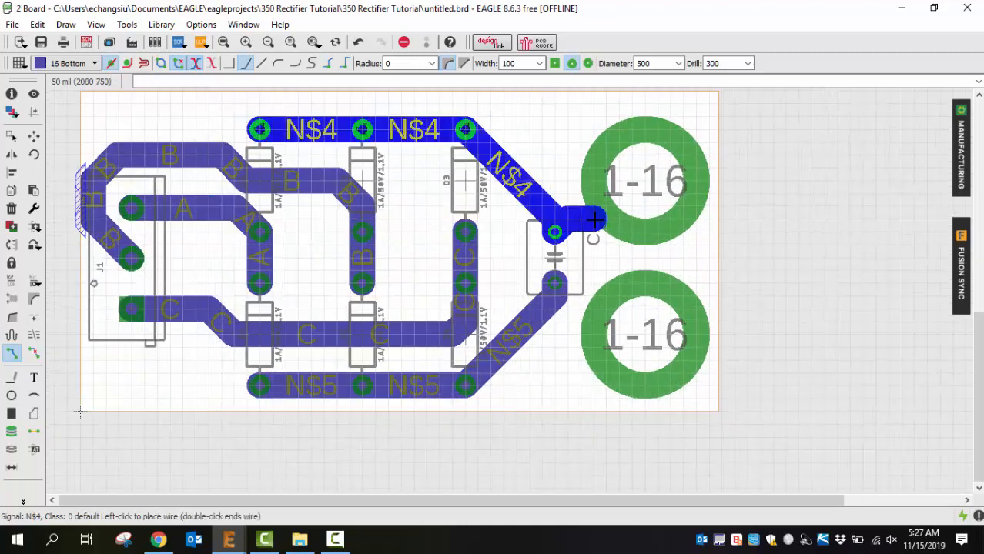
pyautogui.click(606, 218)
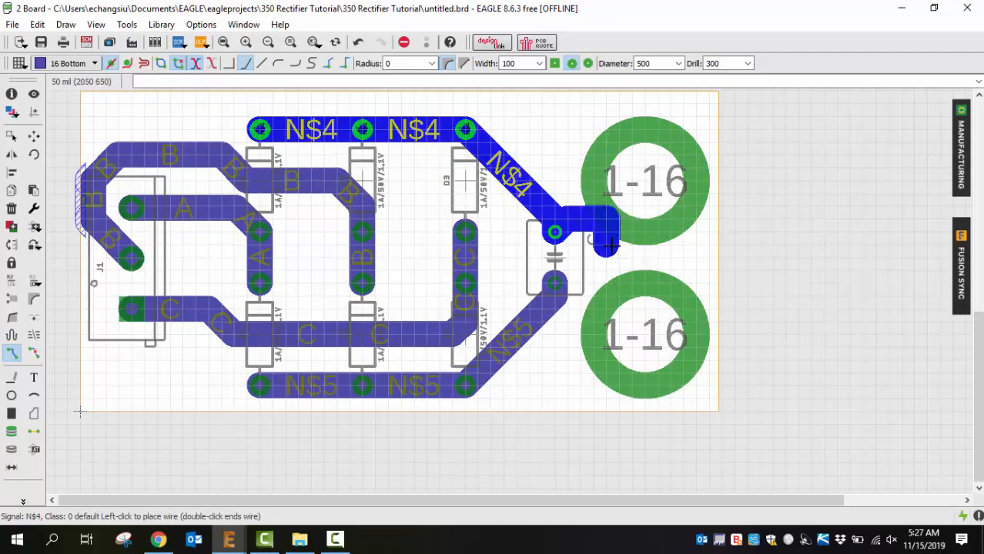
pyautogui.click(555, 284)
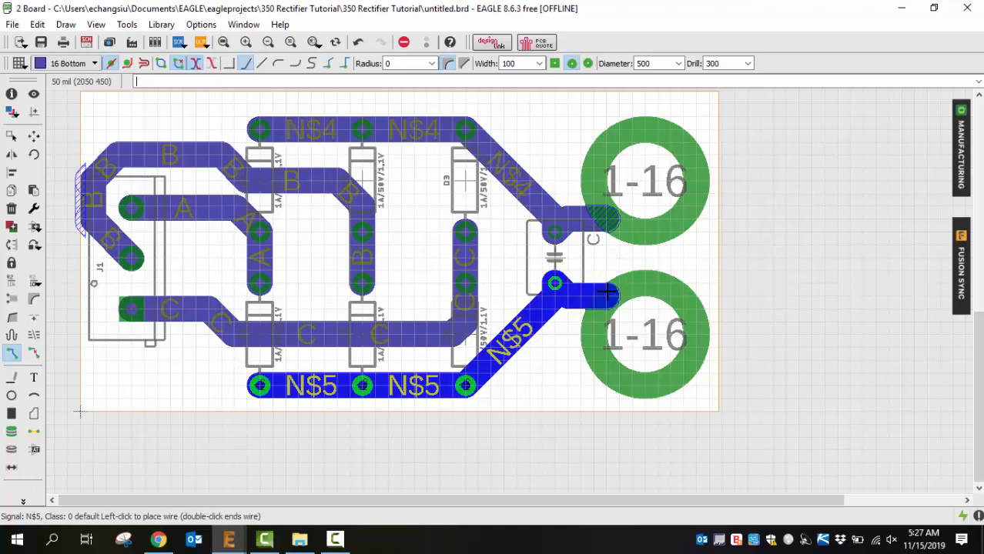
pyautogui.click(677, 281)
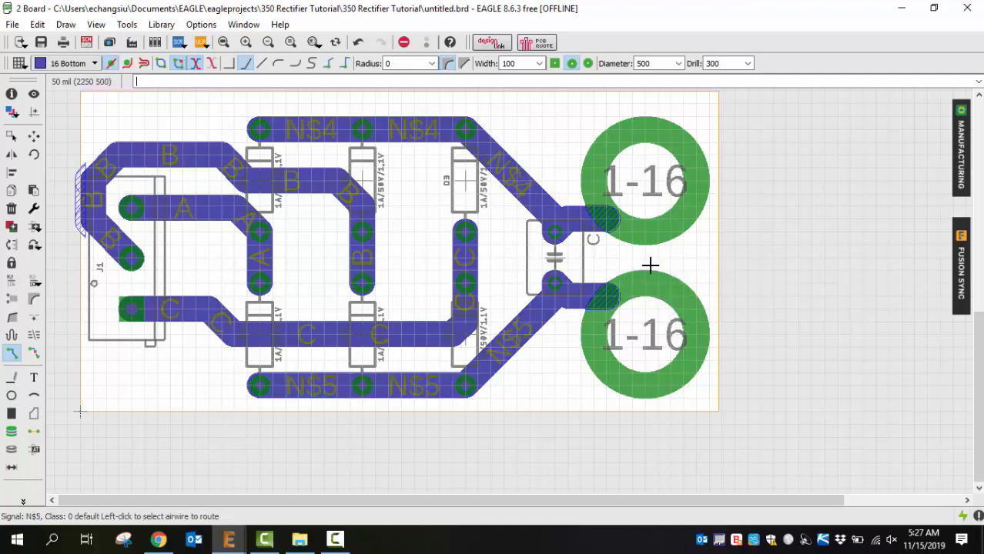
# Group all components, traces and vias on the board and move the group 50 mil to the right
pyautogui.scroll(-2, 461, 296)
pyautogui.moveTo(483, 291); pyautogui.dragTo(541, 301, button='middle')
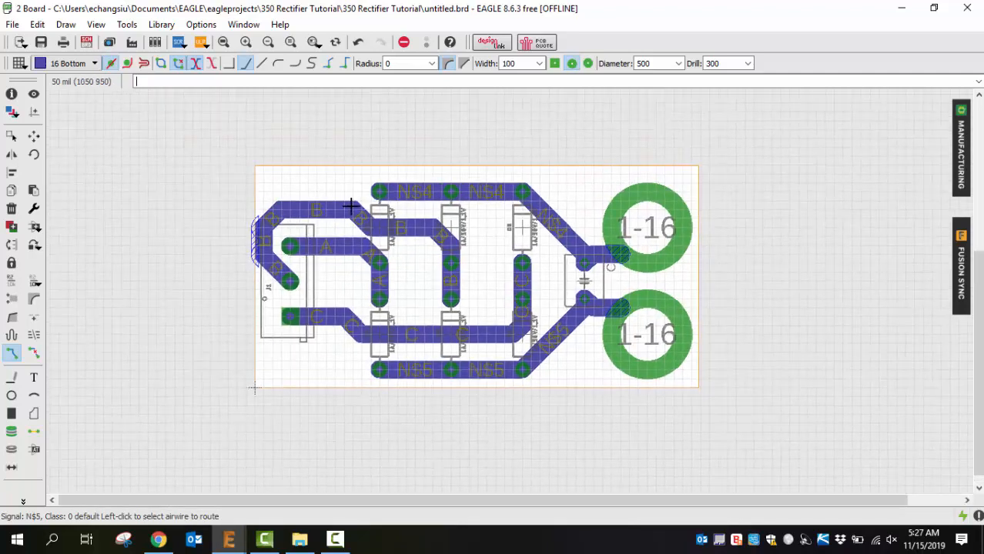
pyautogui.scroll(1, 444, 263)
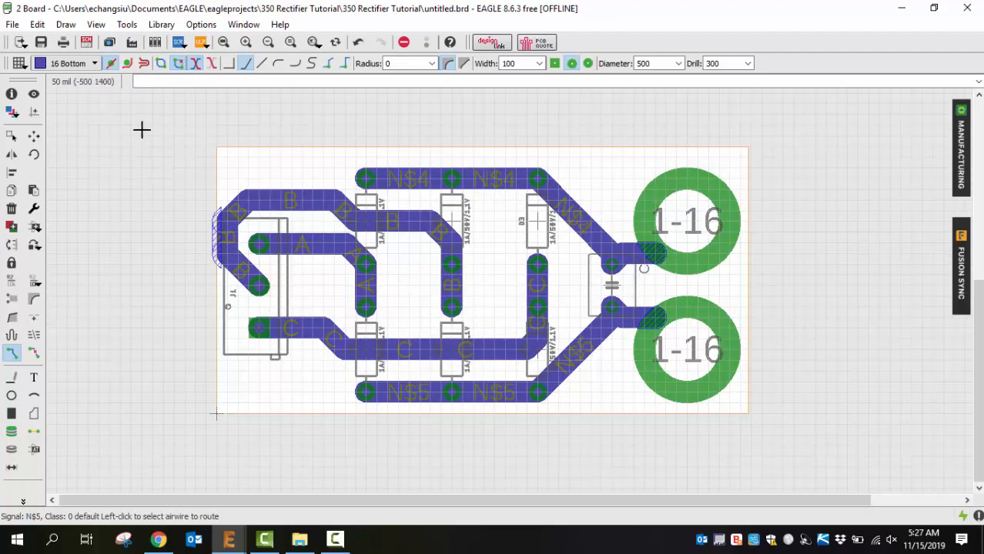
pyautogui.click(11, 139)
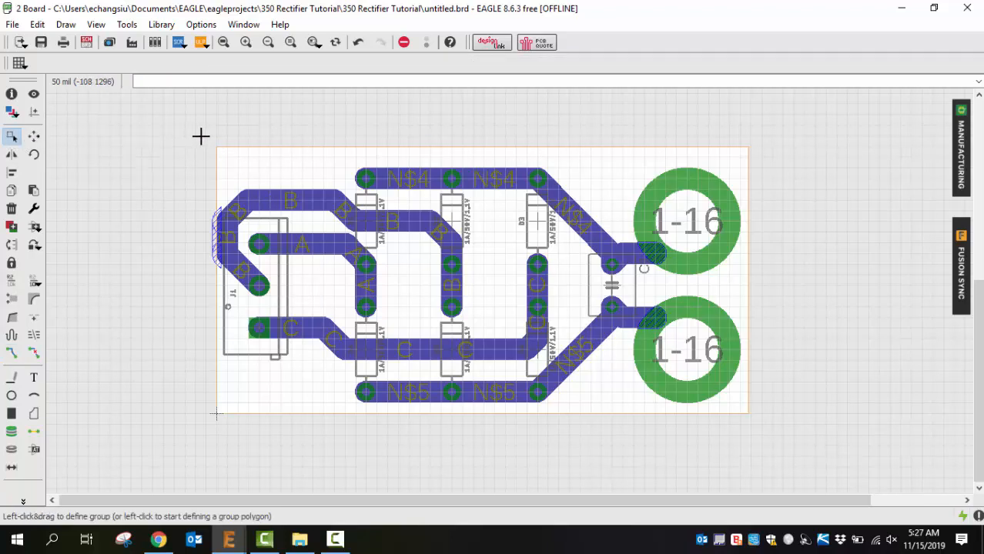
pyautogui.moveTo(192, 130); pyautogui.dragTo(772, 405)
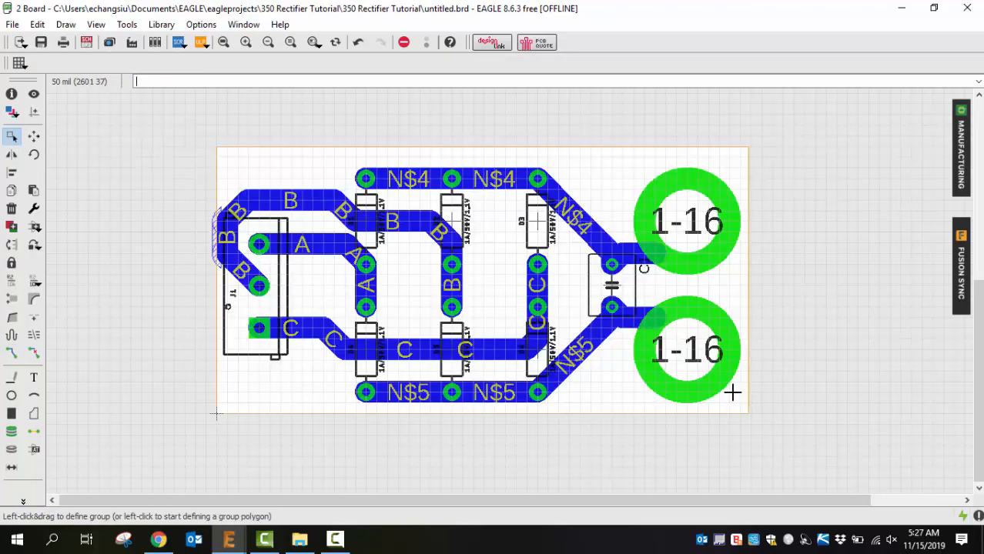
pyautogui.click(34, 137)
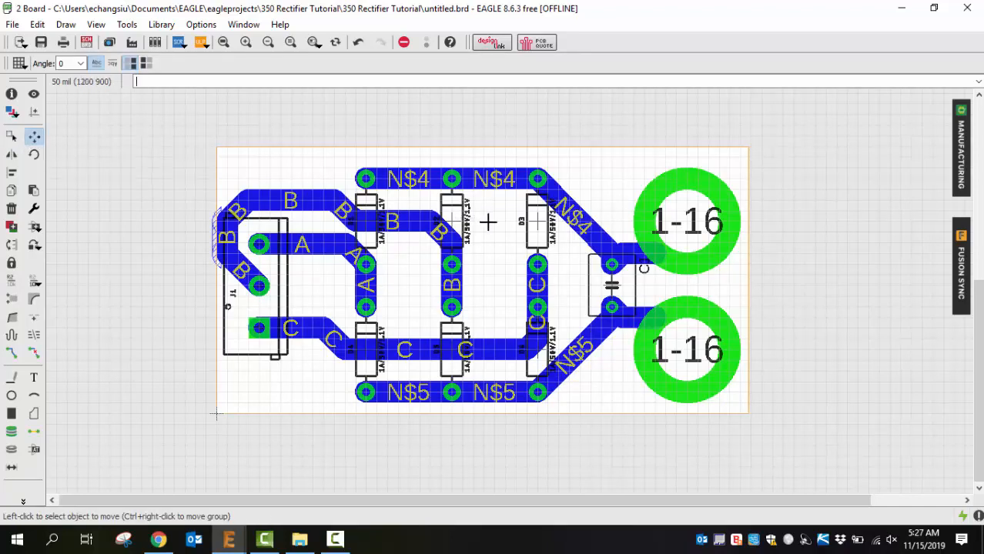
pyautogui.keyDown('ctrl'); pyautogui.rightClick(488, 234); pyautogui.keyUp('ctrl')
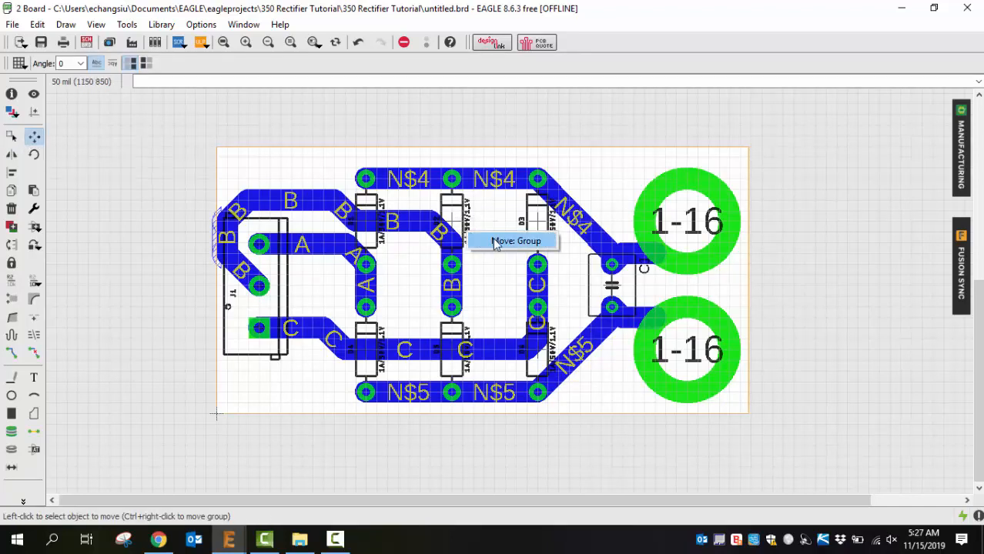
pyautogui.click(497, 241)
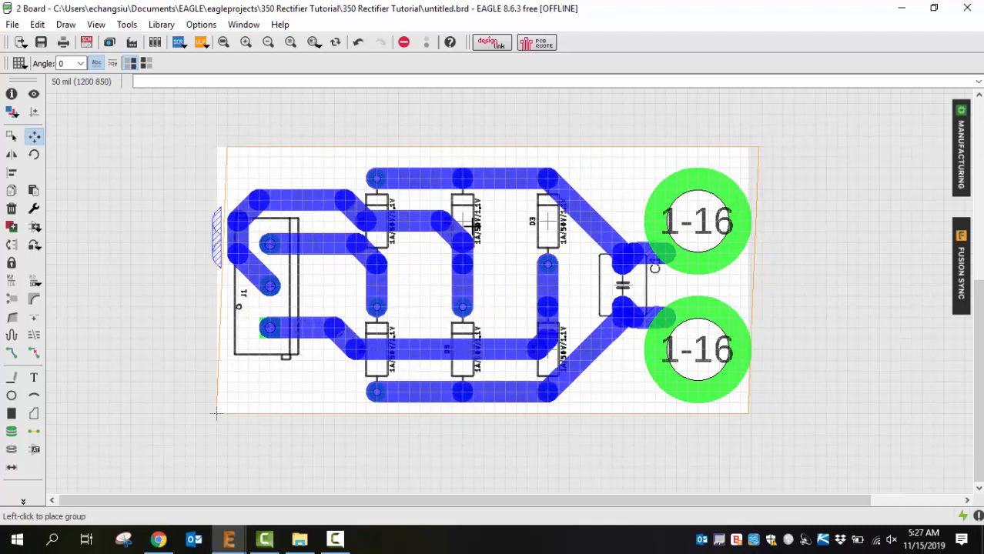
pyautogui.click(473, 225)
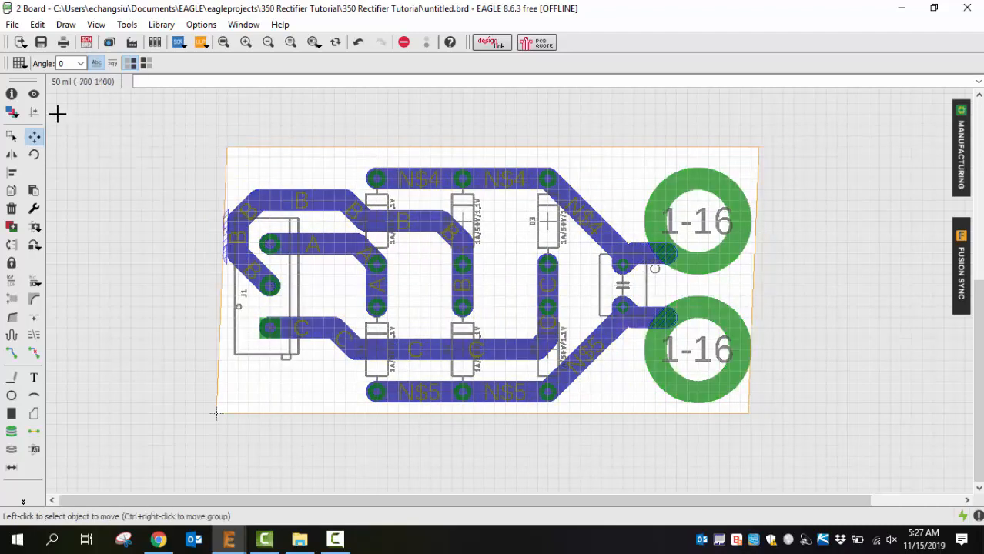
# Square up the board outline by moving its upper-left corner 50 mil left and its lower-right corner 50 mil right
pyautogui.click(223, 148)
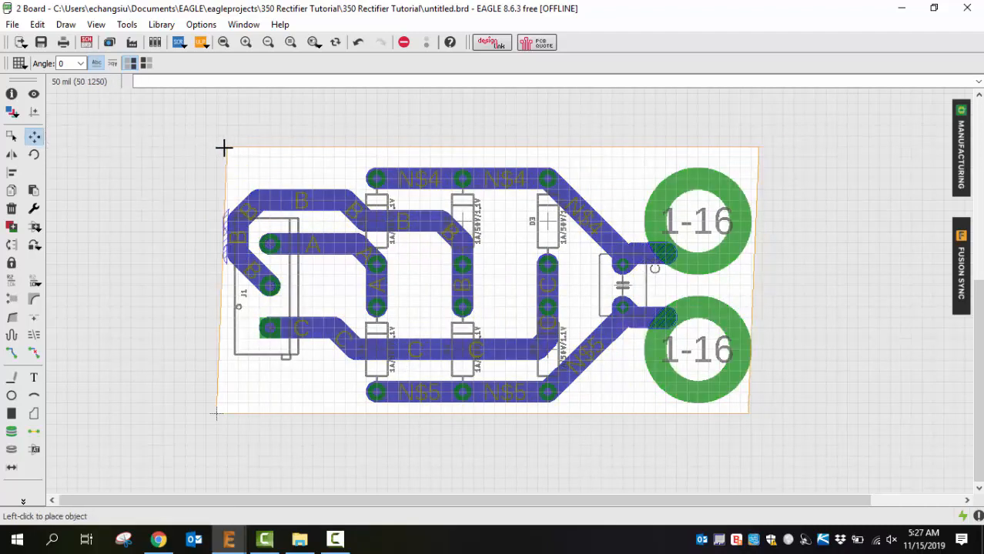
pyautogui.click(217, 148)
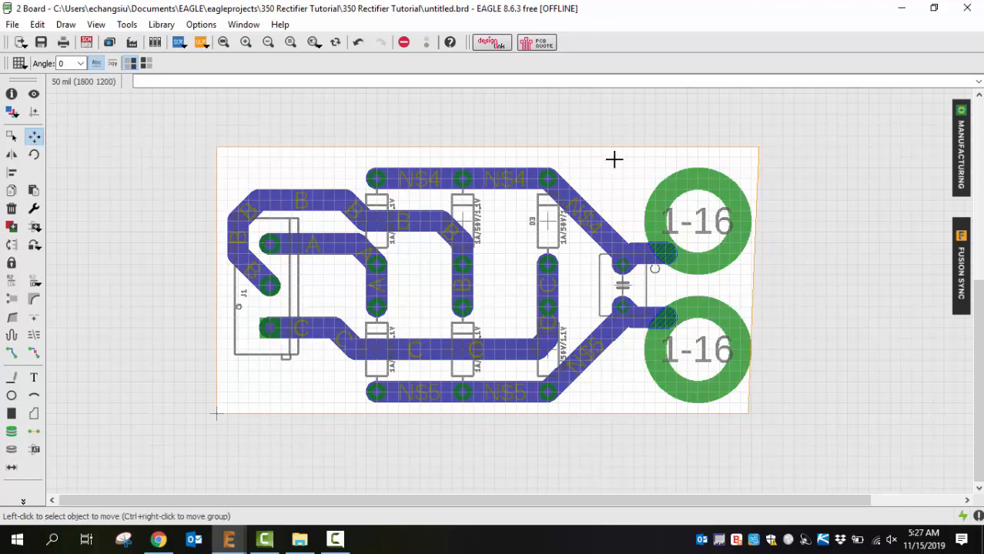
pyautogui.click(749, 413)
pyautogui.click(759, 414)
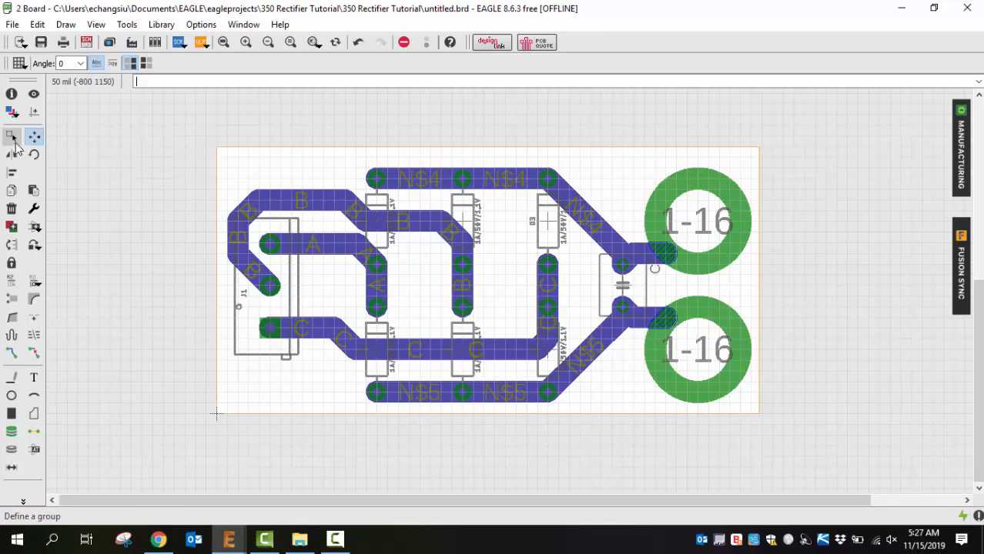
# Delete all four lines of the rectangular board outline
pyautogui.click(11, 209)
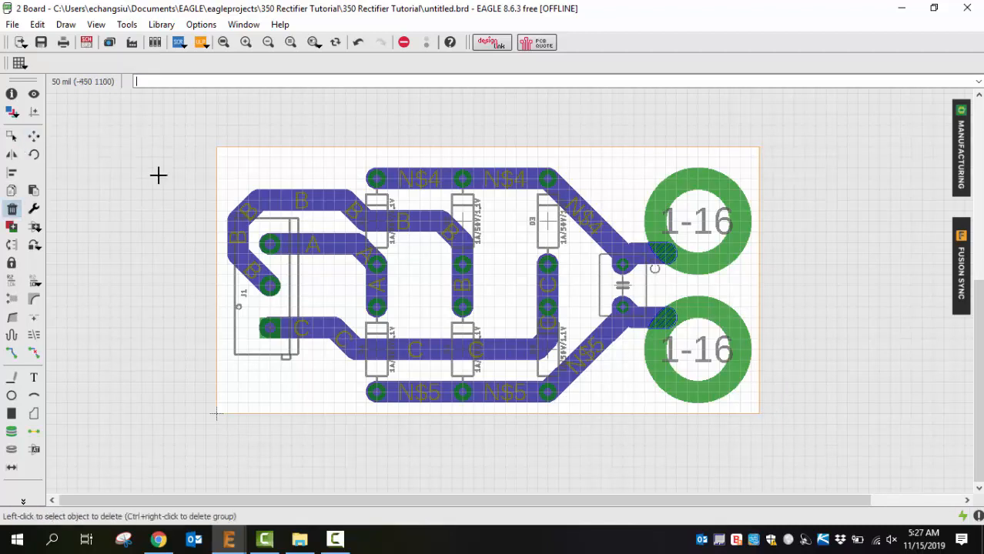
pyautogui.click(259, 147)
pyautogui.click(217, 169)
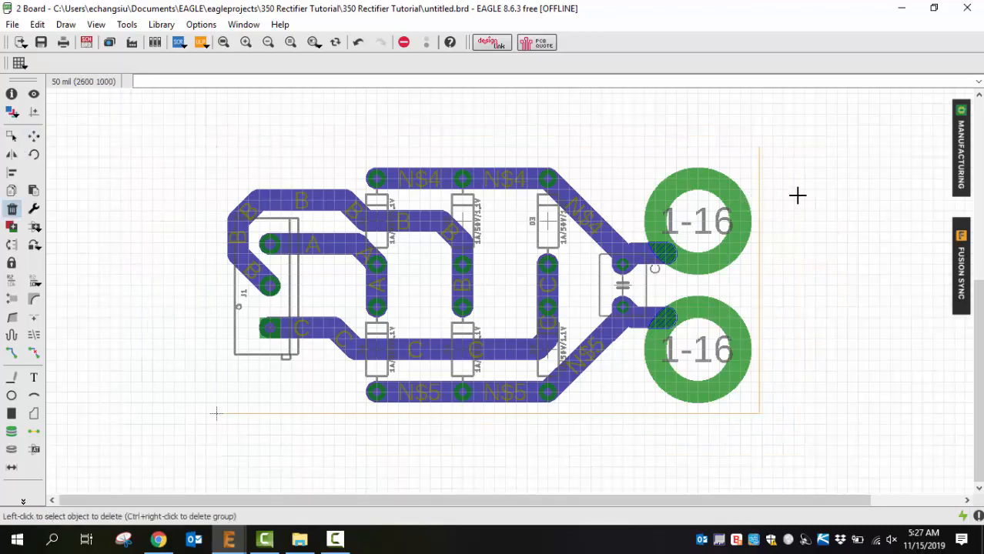
pyautogui.click(758, 175)
pyautogui.click(319, 413)
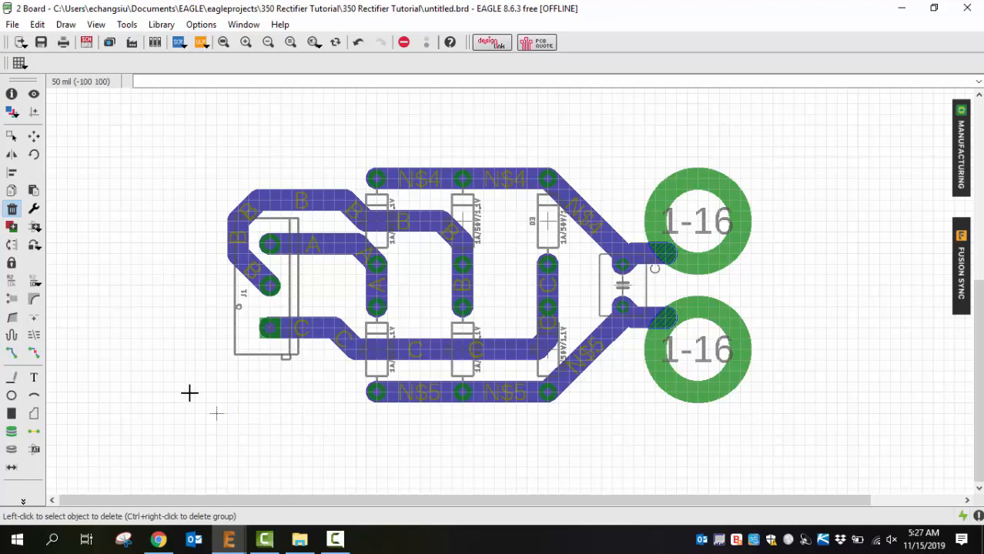
# Draw a closed board outline on layer 20 Dimension with line width 0, about 2650 mil wide, with 150 mil chamfered corners
pyautogui.click(12, 382)
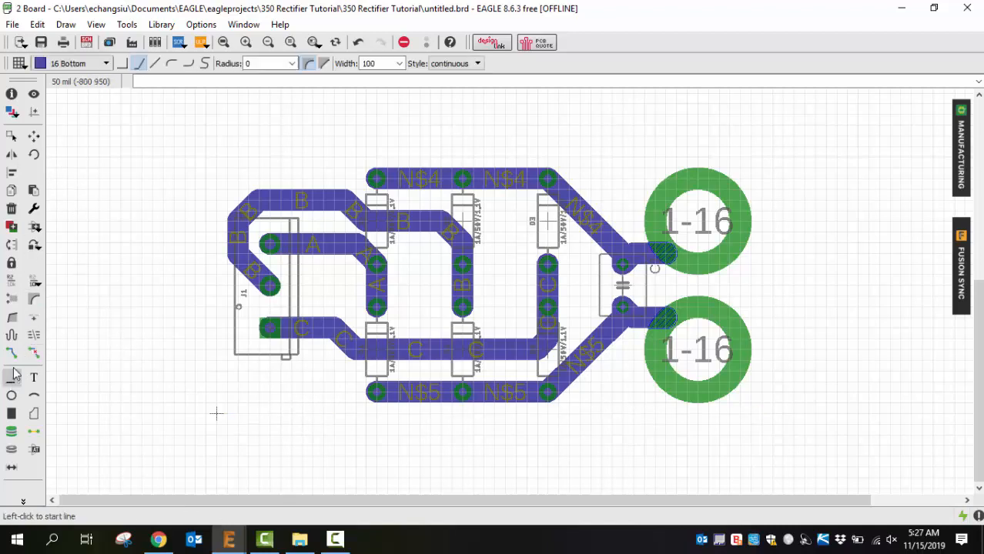
pyautogui.click(93, 68)
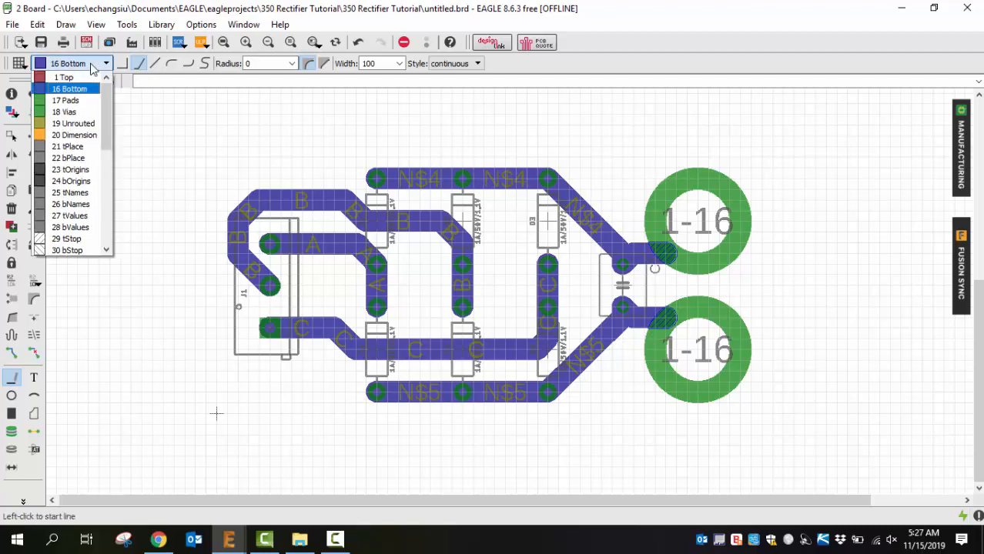
pyautogui.click(77, 135)
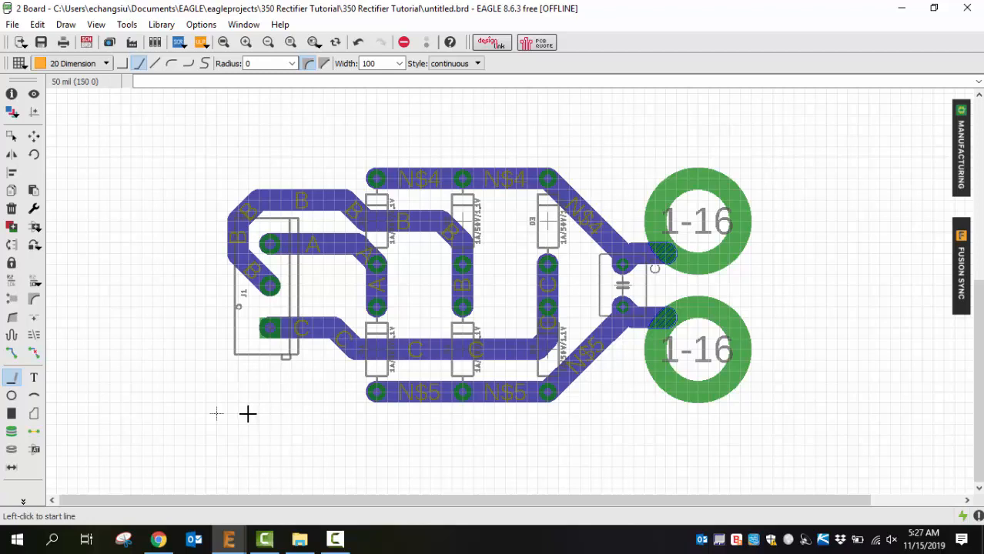
pyautogui.doubleClick(389, 64)
pyautogui.click(247, 414)
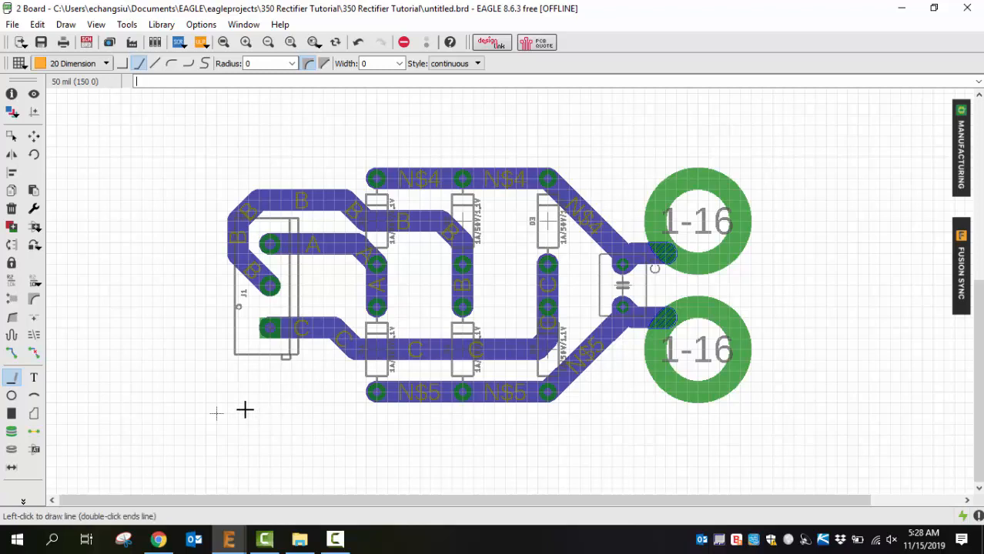
pyautogui.click(217, 382)
pyautogui.click(216, 168)
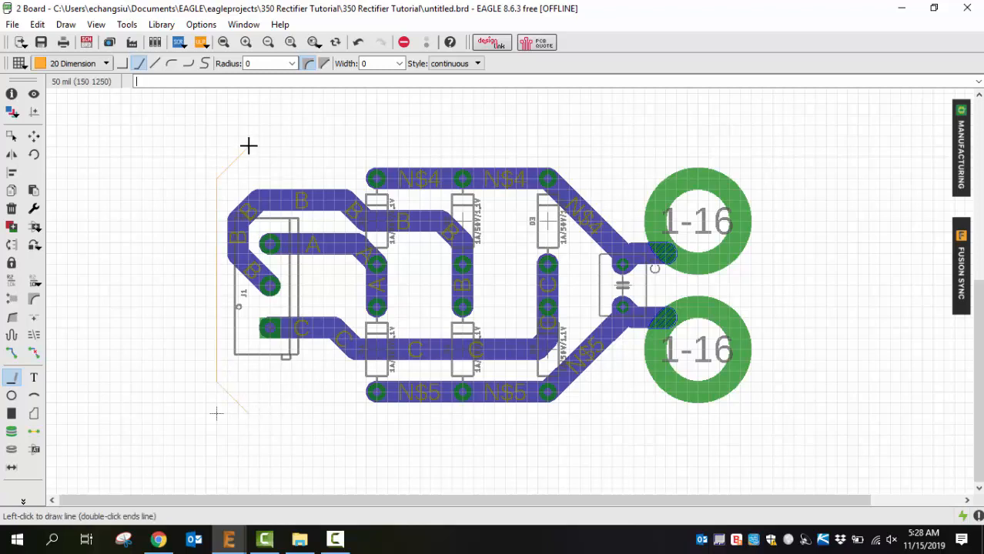
pyautogui.click(244, 134)
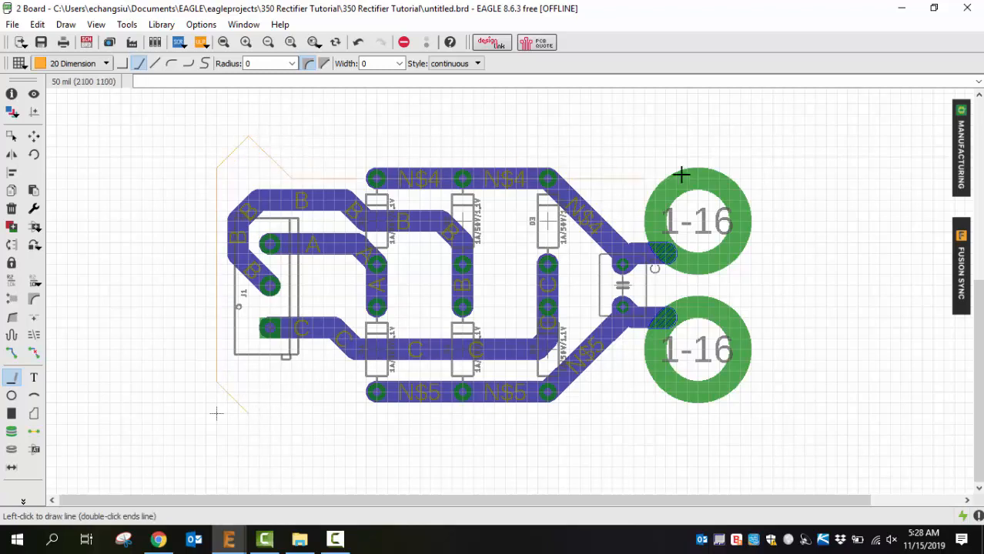
pyautogui.click(781, 168)
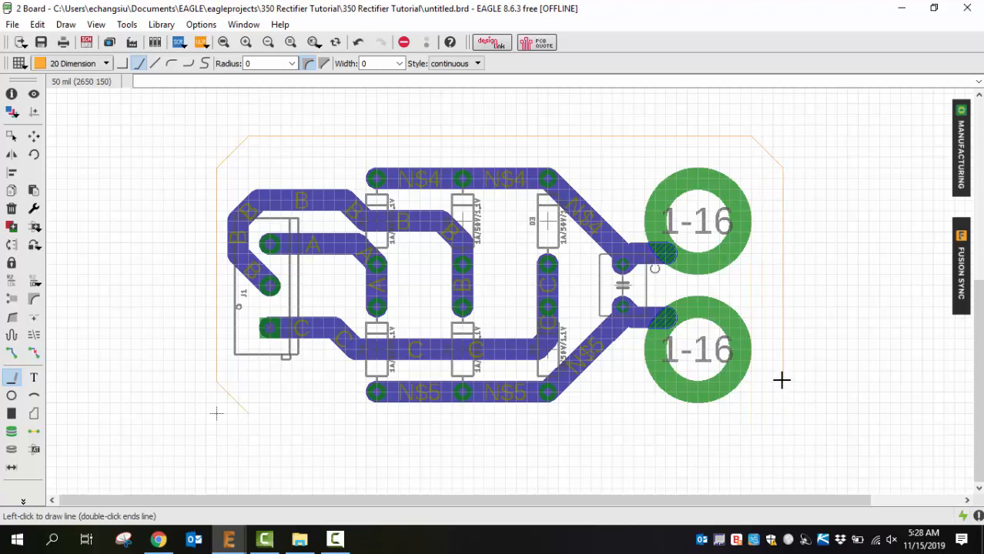
pyautogui.click(747, 414)
pyautogui.click(248, 413)
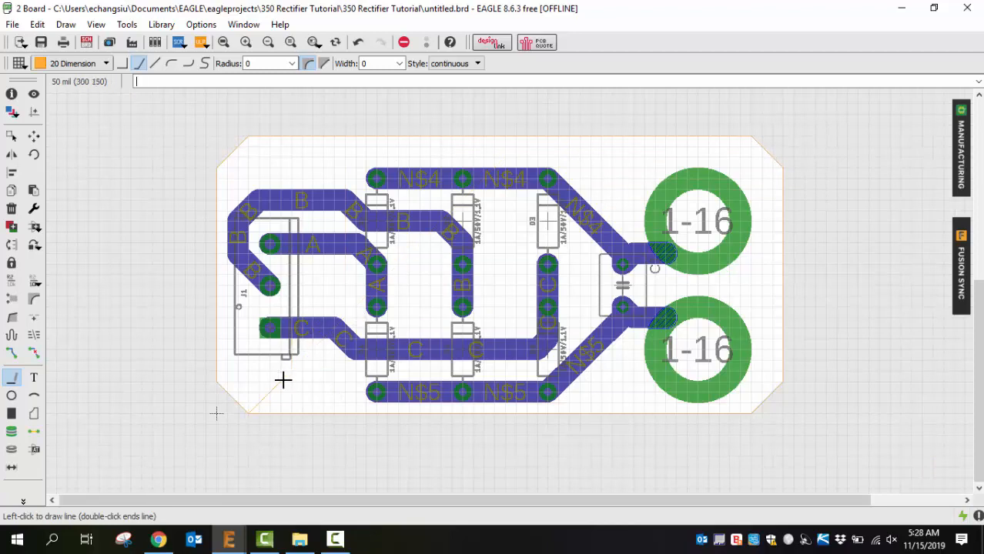
pyautogui.press('Escape')
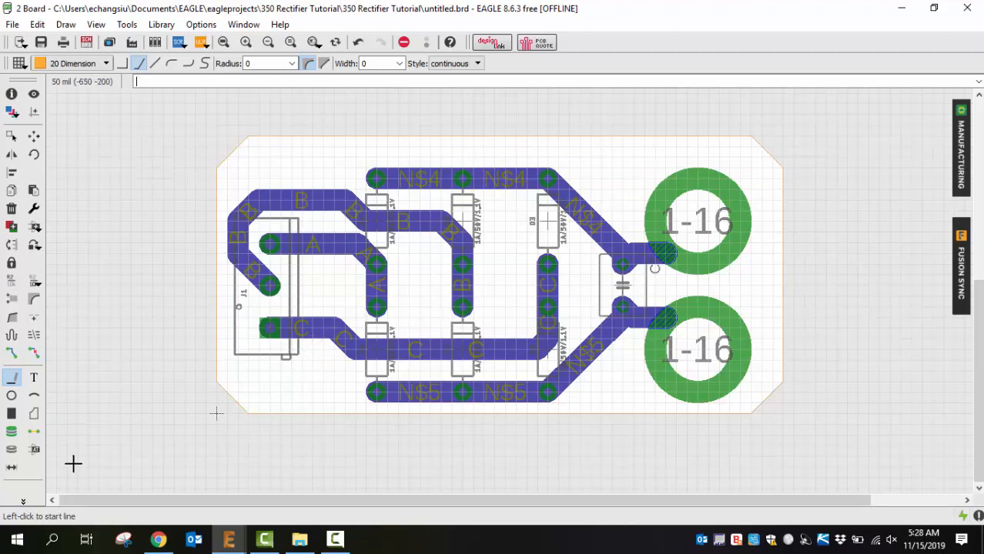
pyautogui.click(10, 451)
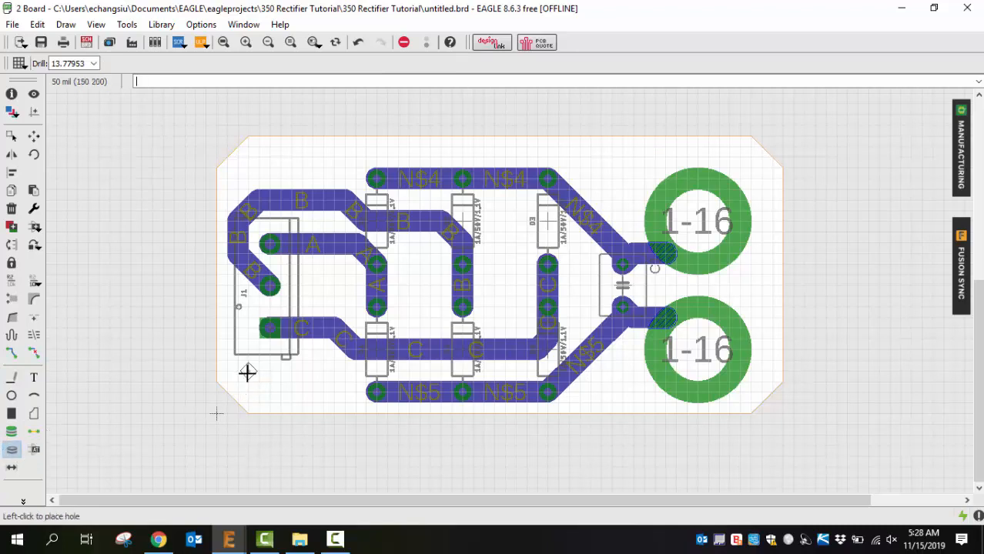
pyautogui.moveTo(85, 63); pyautogui.dragTo(53, 63)
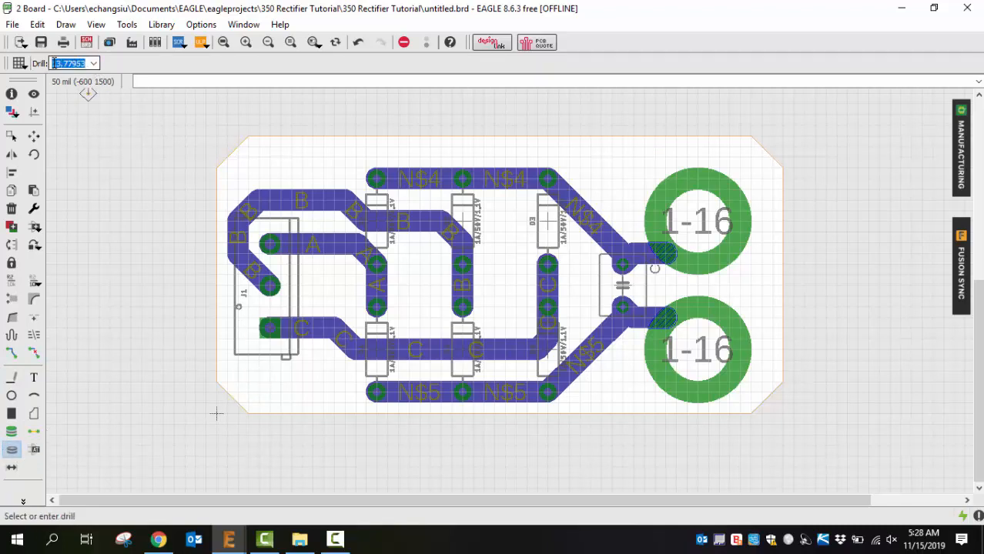
pyautogui.write('125')
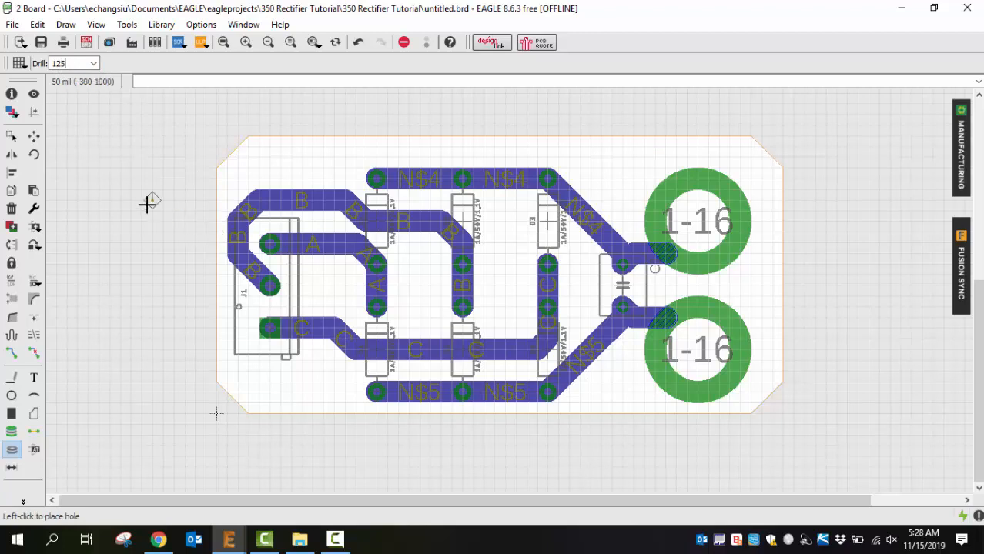
# Set up a new round via with a 125 mil drill and a 375 mil diameter
pyautogui.click(12, 431)
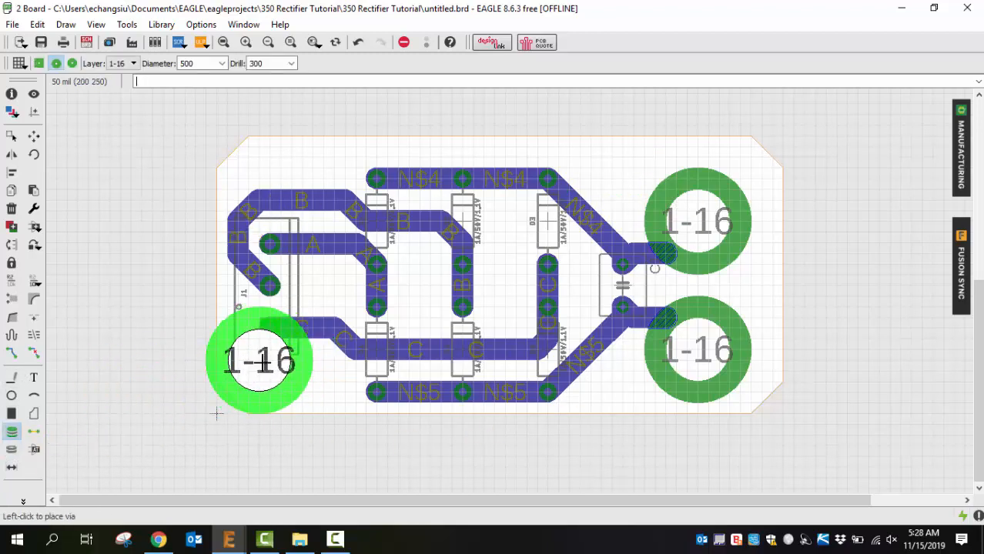
pyautogui.moveTo(197, 65); pyautogui.dragTo(167, 66)
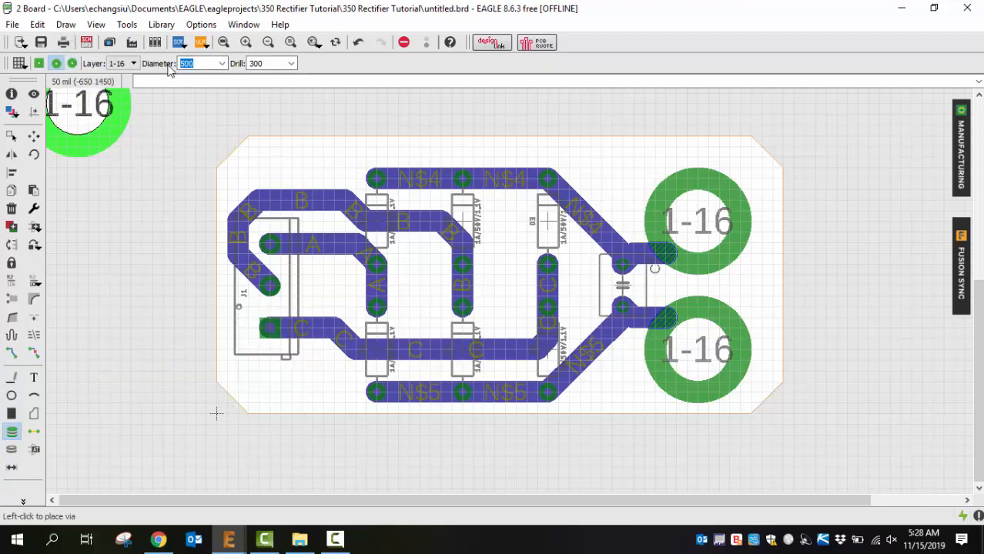
pyautogui.moveTo(266, 64); pyautogui.dragTo(243, 66)
pyautogui.write('125')
pyautogui.doubleClick(181, 63)
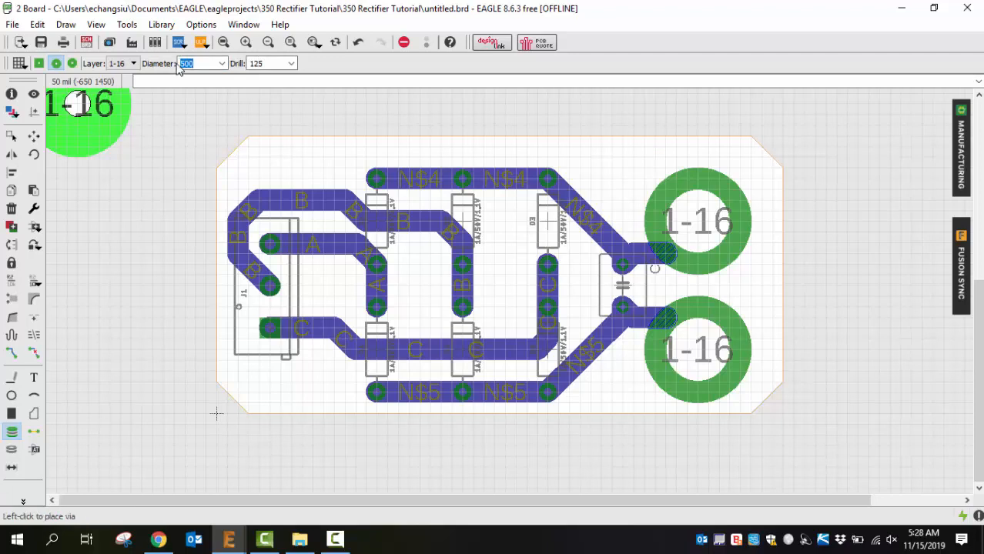
pyautogui.write('3765')
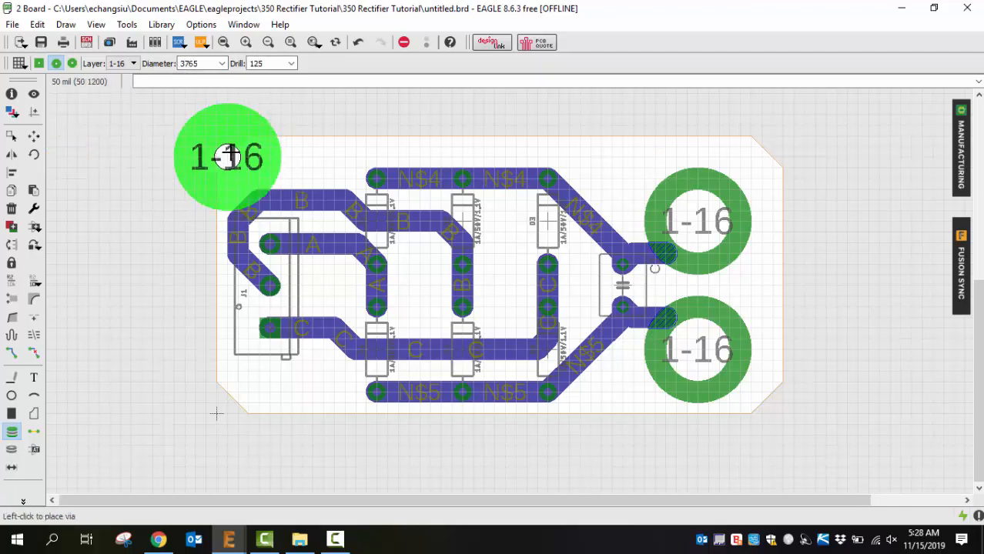
pyautogui.write('5')
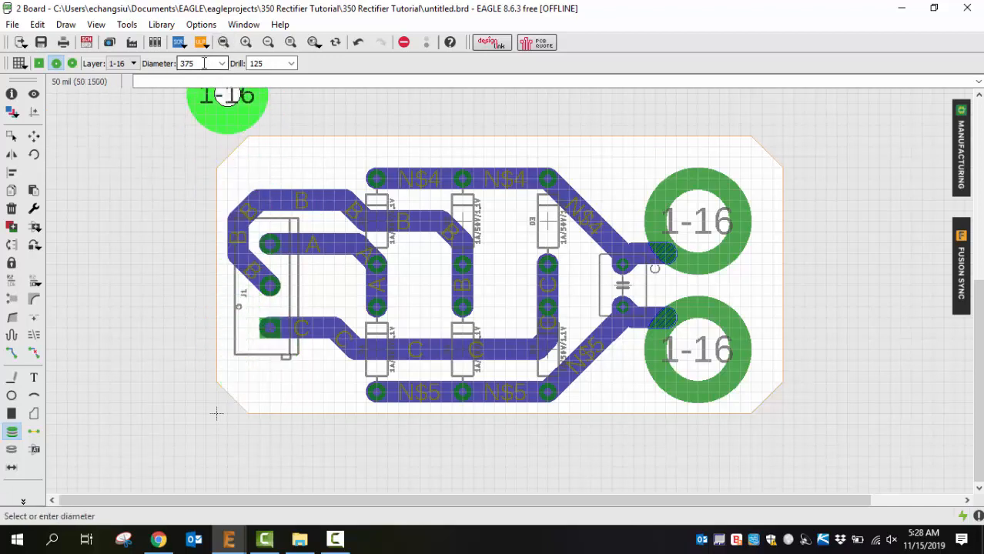
# Set the via diameter to 200 mil and place two 125 mil drill vias above and below connector J1
pyautogui.moveTo(206, 62); pyautogui.dragTo(163, 59)
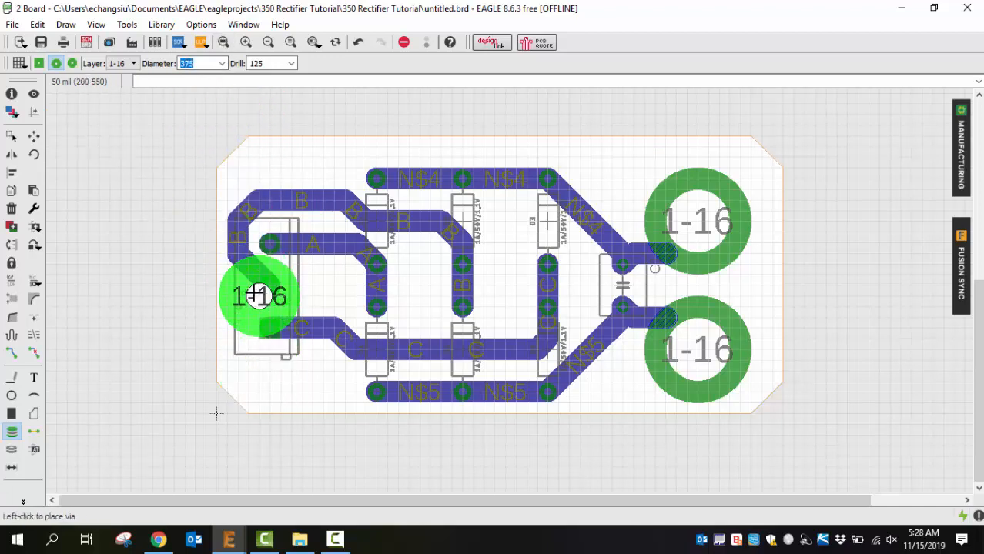
pyautogui.write('200')
pyautogui.press('Return')
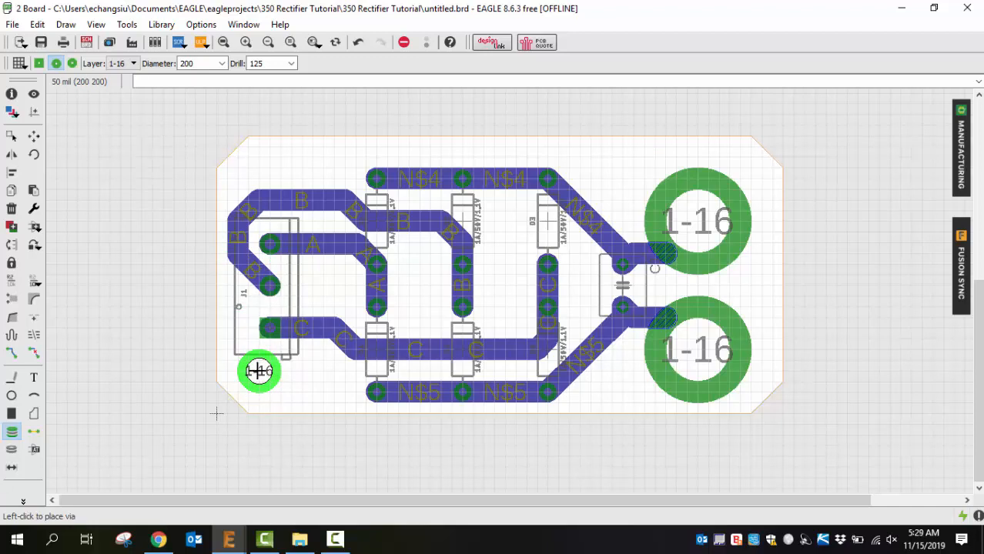
pyautogui.click(260, 371)
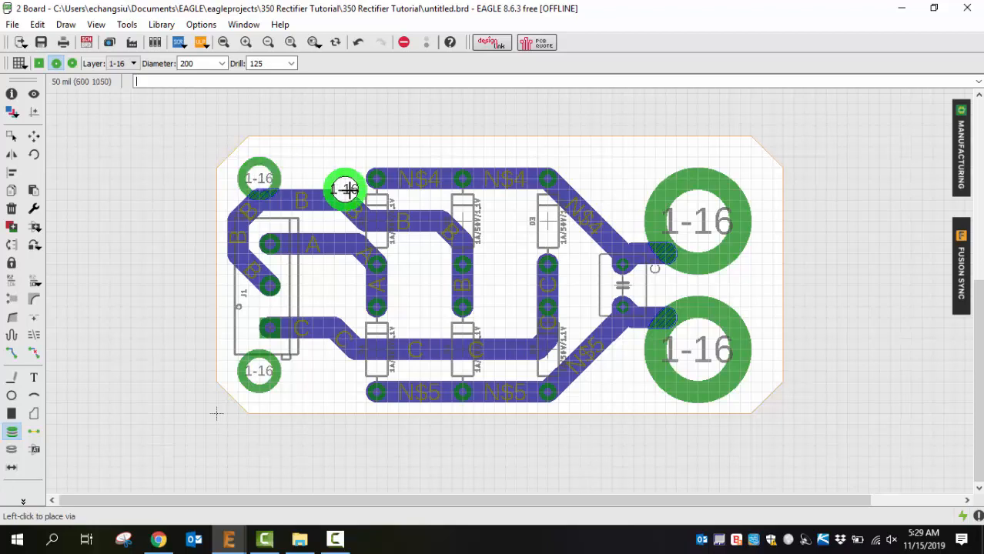
pyautogui.scroll(2, 261, 186)
pyautogui.scroll(1, 260, 187)
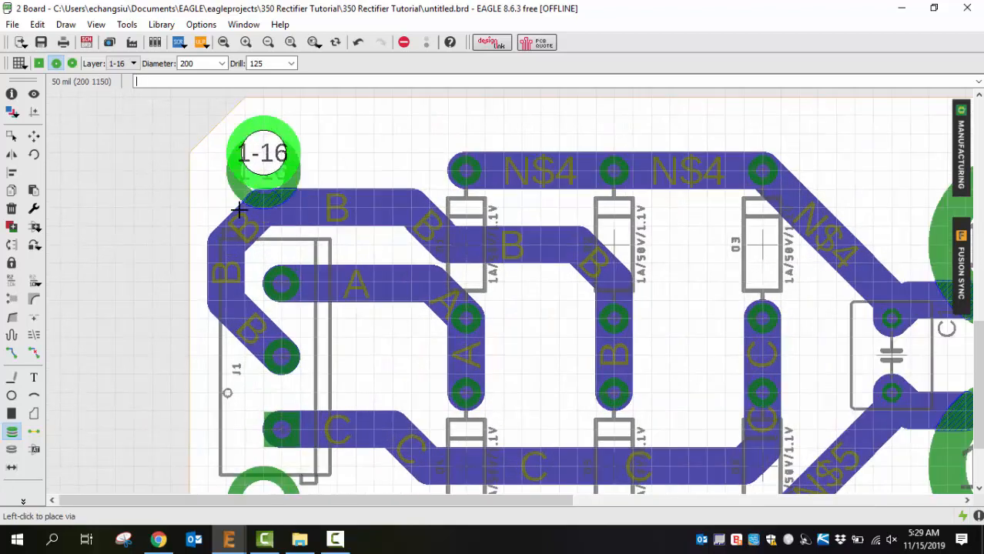
pyautogui.scroll(-3, 258, 184)
# Move the board outline's upper edge up 100 mil, including the ends of both upper chamfers
pyautogui.click(34, 136)
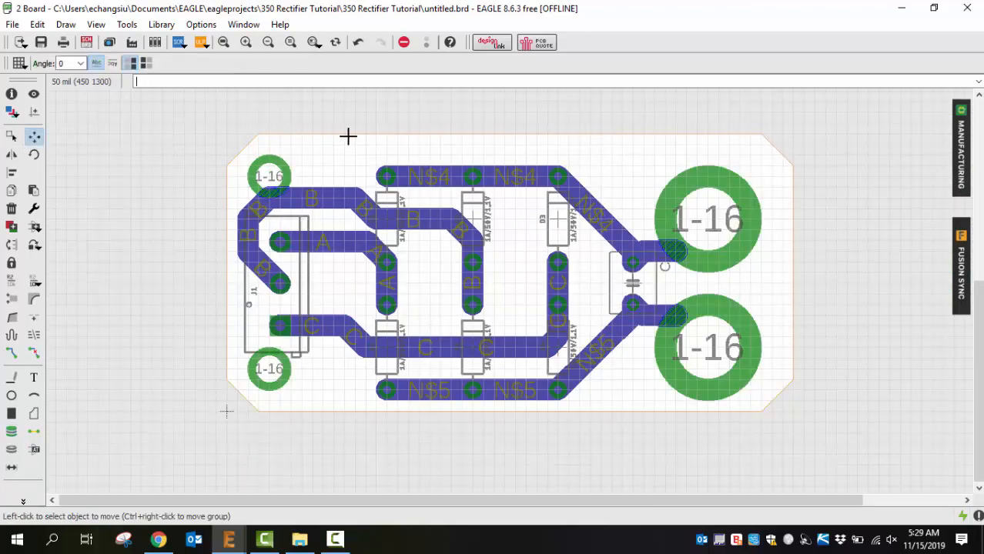
pyautogui.click(373, 138)
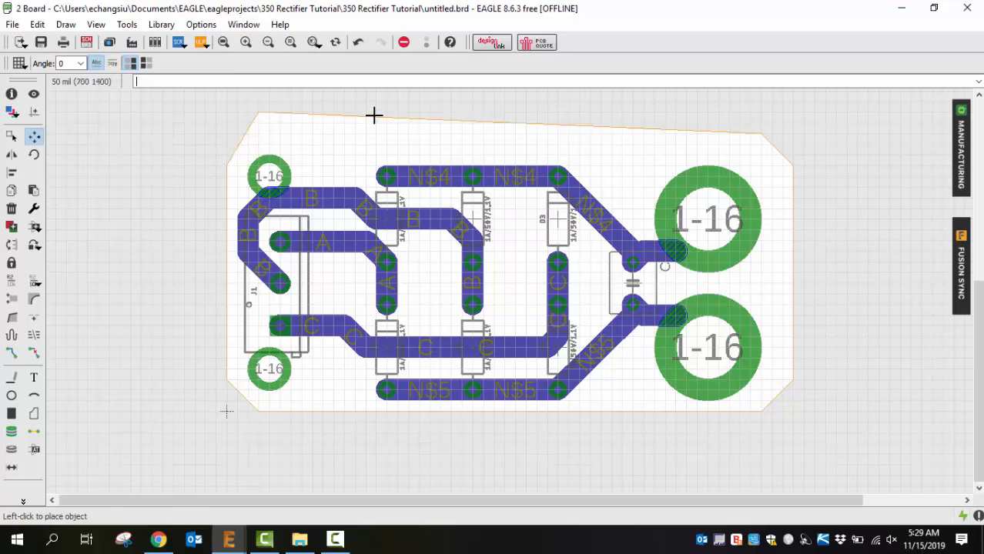
pyautogui.click(374, 116)
pyautogui.click(753, 134)
pyautogui.click(754, 114)
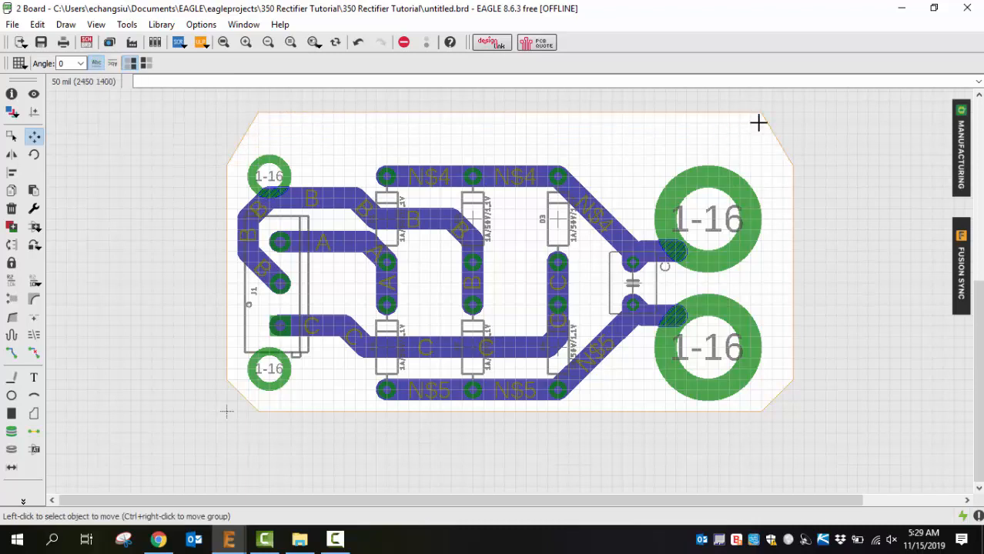
pyautogui.click(792, 152)
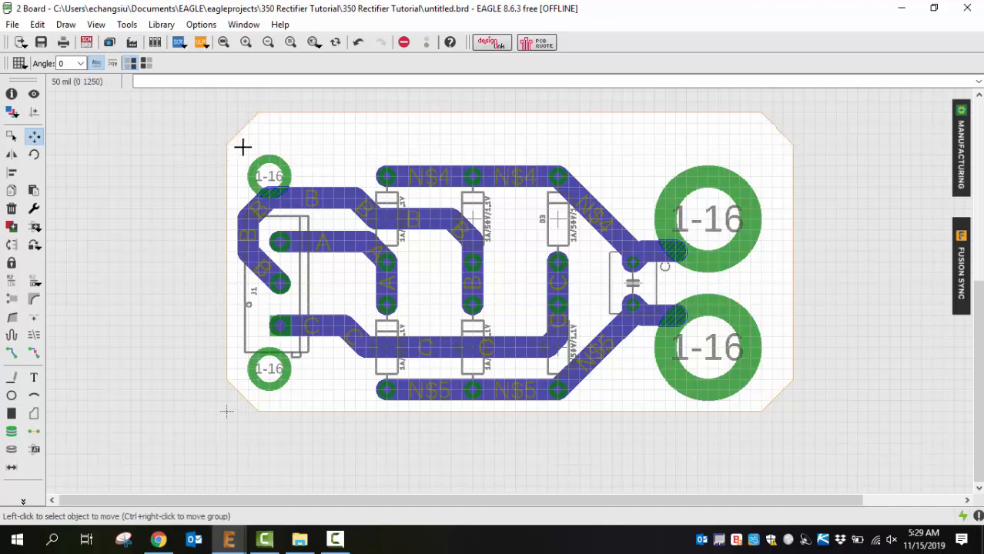
# Move the via above connector J1 up 100 mil and the via below it down 50 mil
pyautogui.click(270, 176)
pyautogui.click(269, 154)
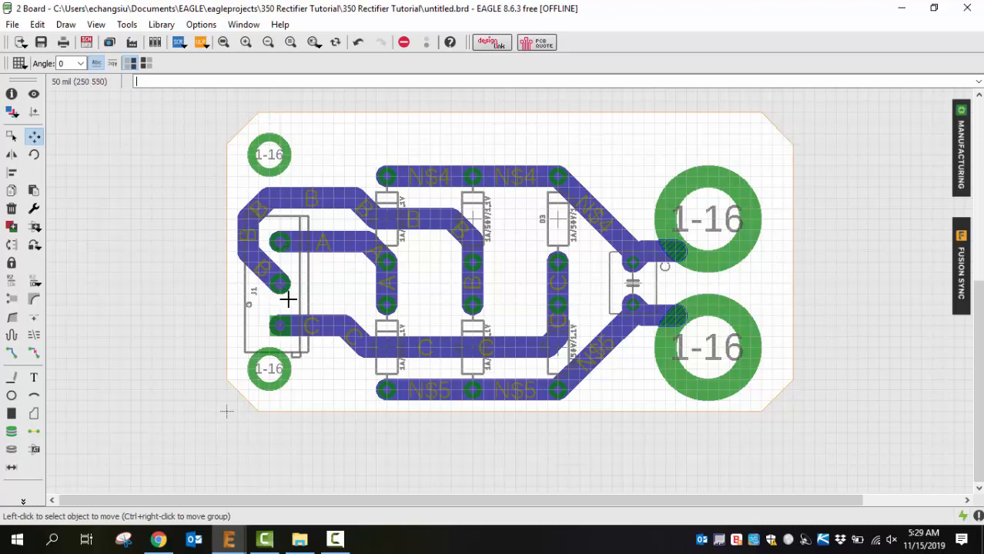
pyautogui.click(267, 368)
pyautogui.click(269, 379)
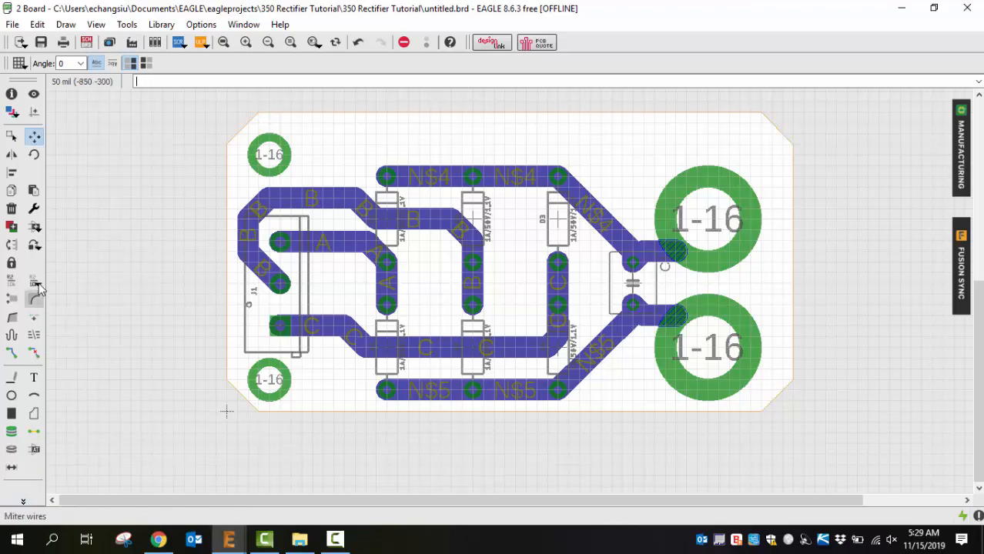
# Place the text "Eagle CAD Tutorial Rectifier" on layer 1 Top near the board's upper edge at (600, 1250)
pyautogui.click(23, 502)
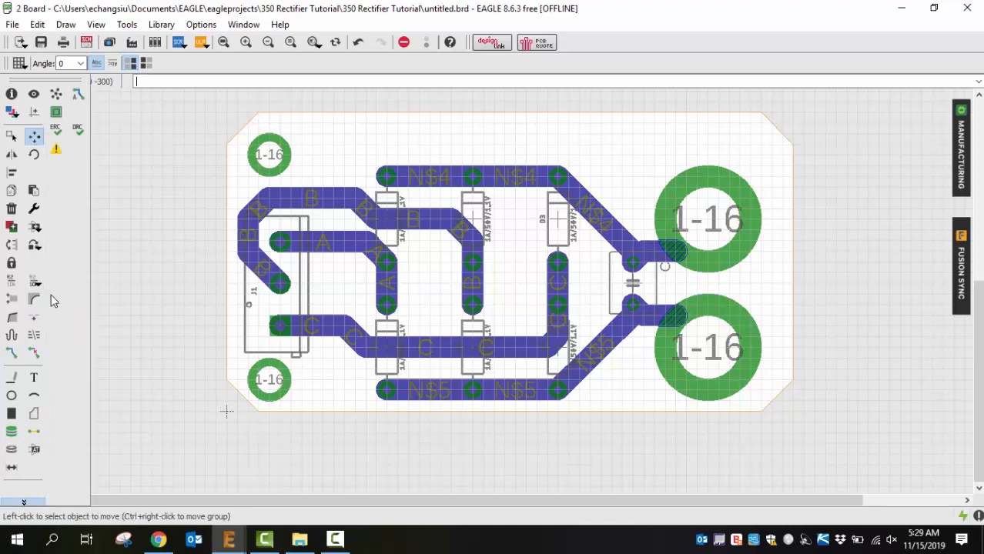
pyautogui.click(33, 377)
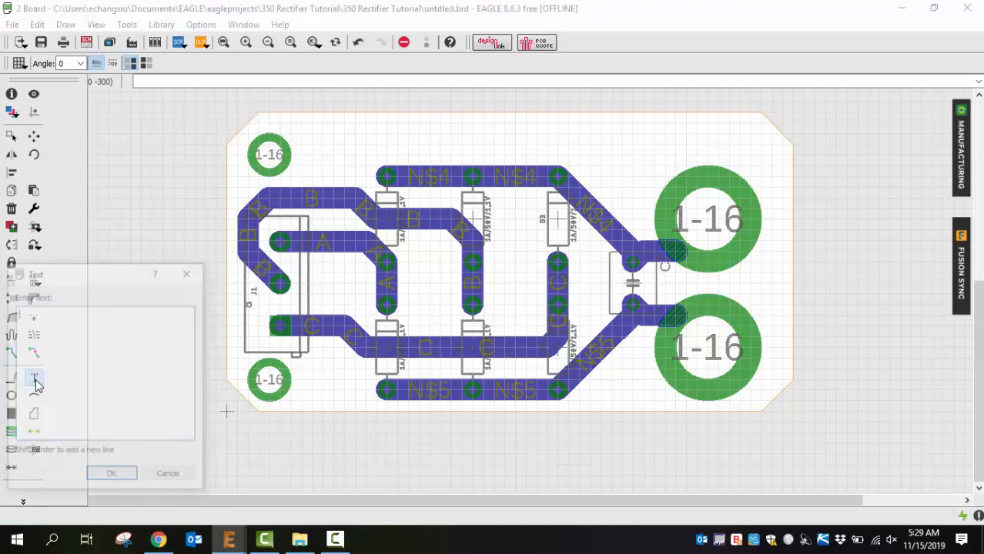
pyautogui.moveTo(99, 276); pyautogui.dragTo(431, 202)
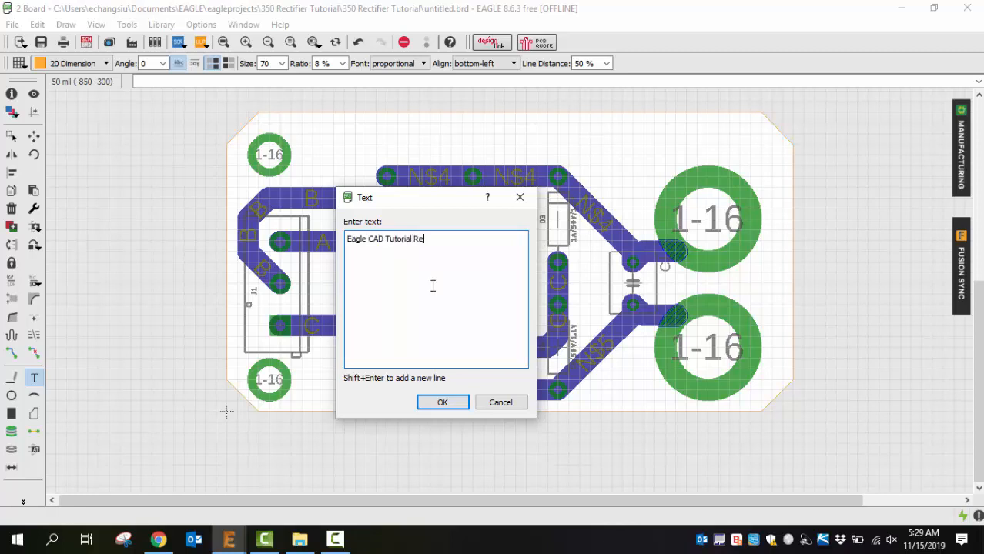
pyautogui.press('Return')
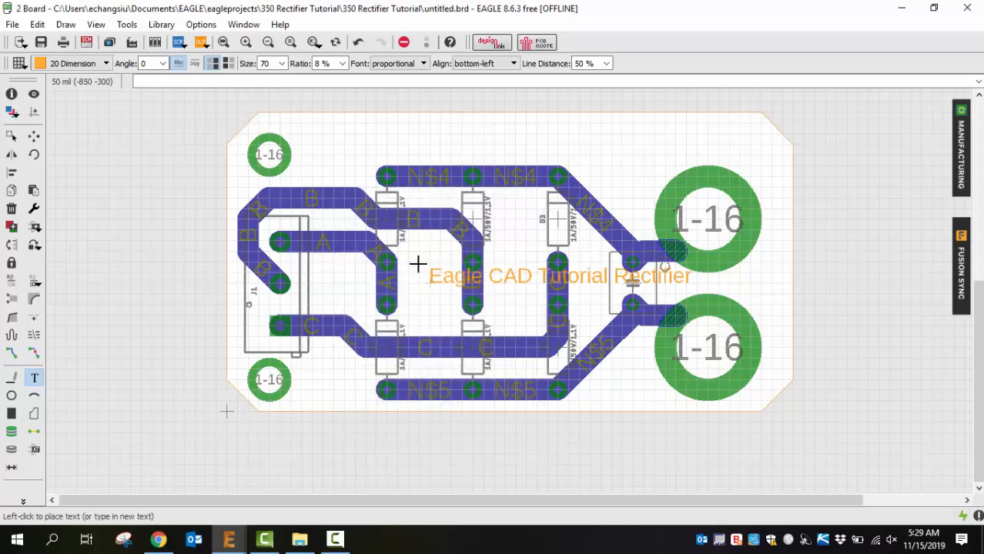
pyautogui.click(100, 66)
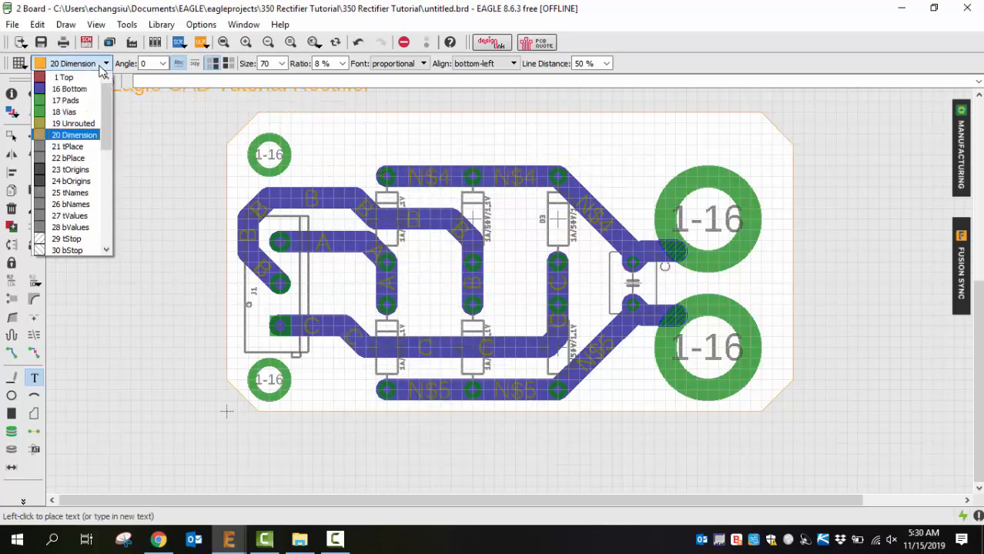
pyautogui.click(66, 77)
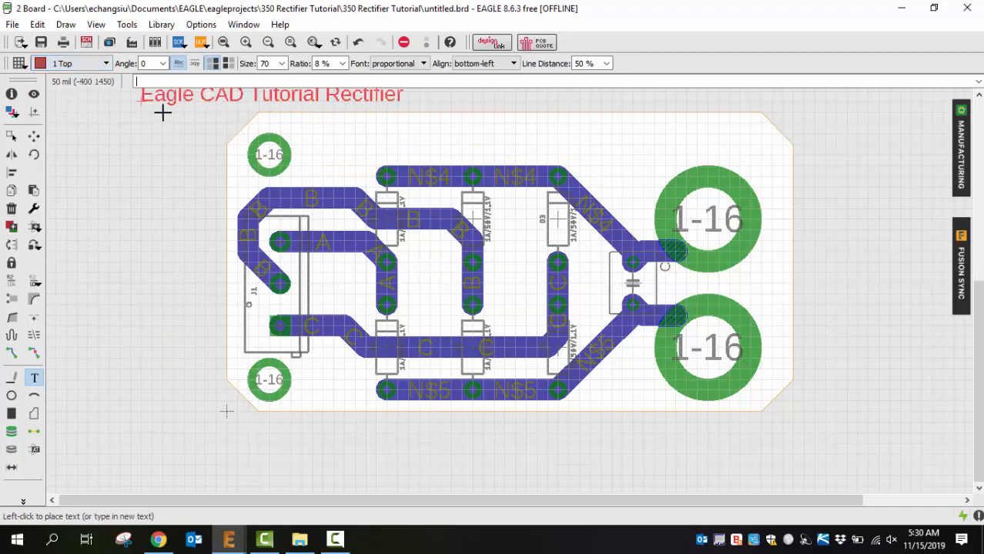
pyautogui.click(353, 141)
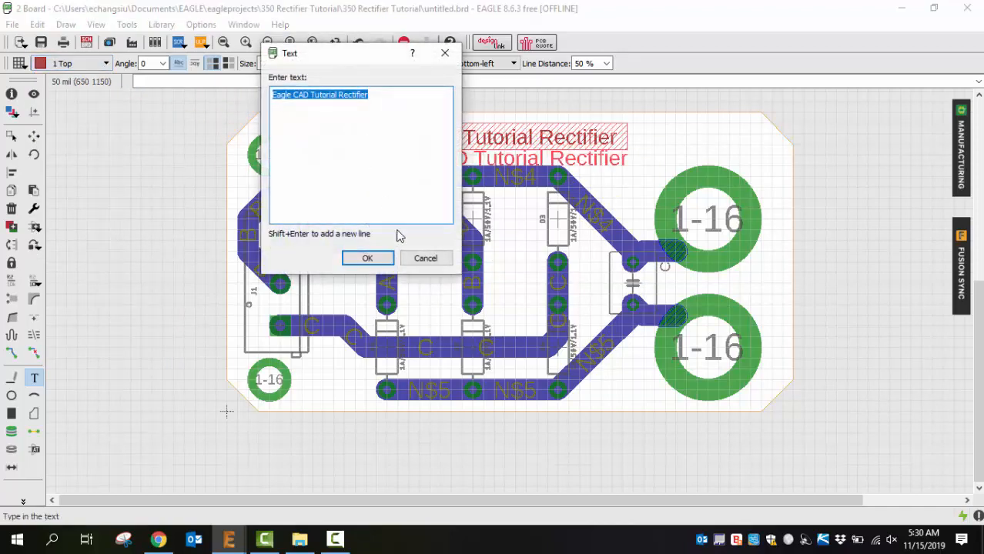
pyautogui.click(424, 258)
# Set the title text's font to vector and its ratio to 15 %
pyautogui.rightClick(357, 146)
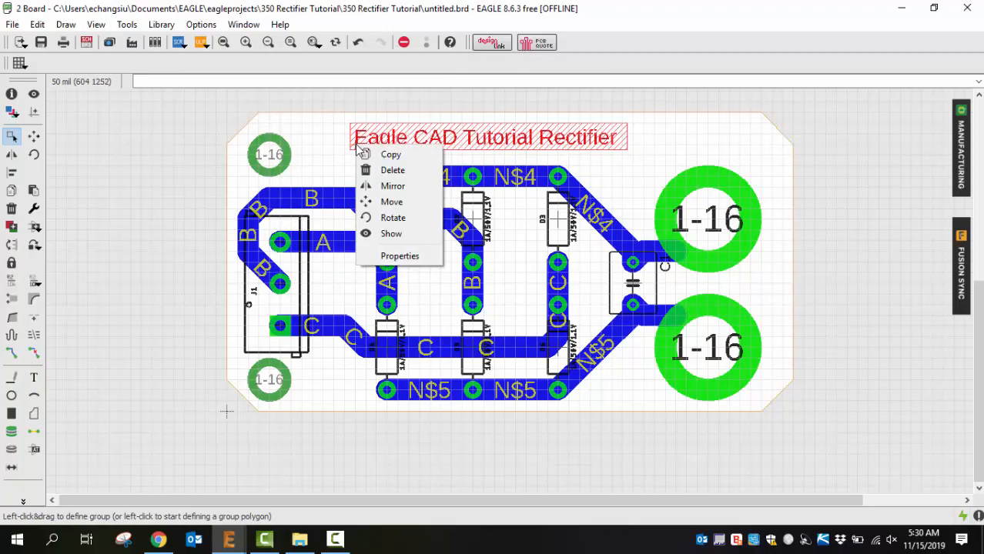
pyautogui.click(340, 168)
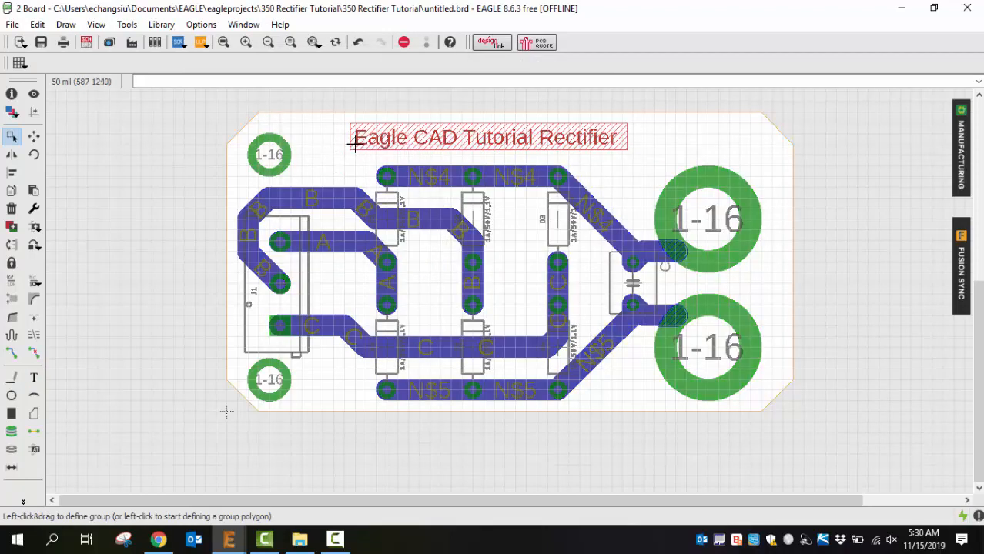
pyautogui.rightClick(357, 146)
pyautogui.click(400, 259)
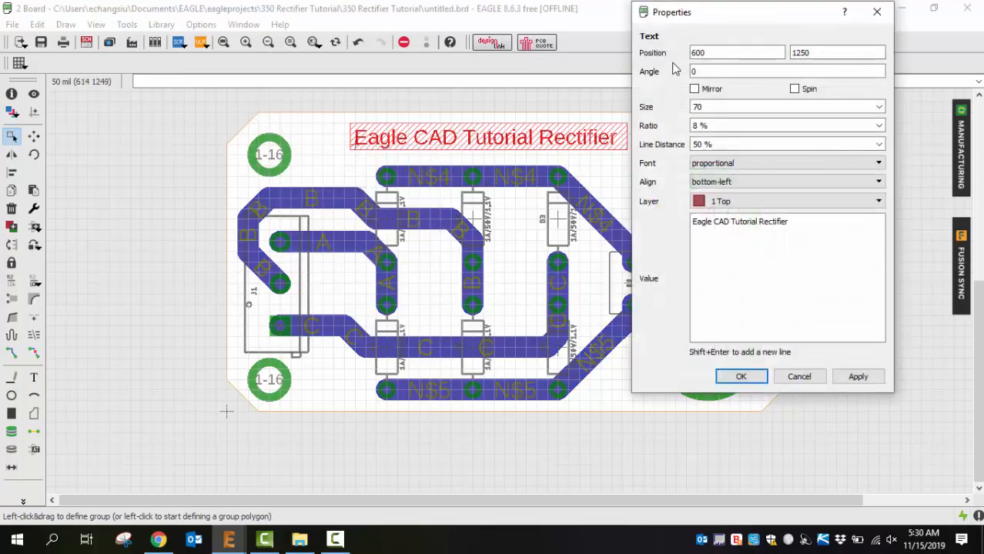
pyautogui.moveTo(731, 18); pyautogui.dragTo(493, 104)
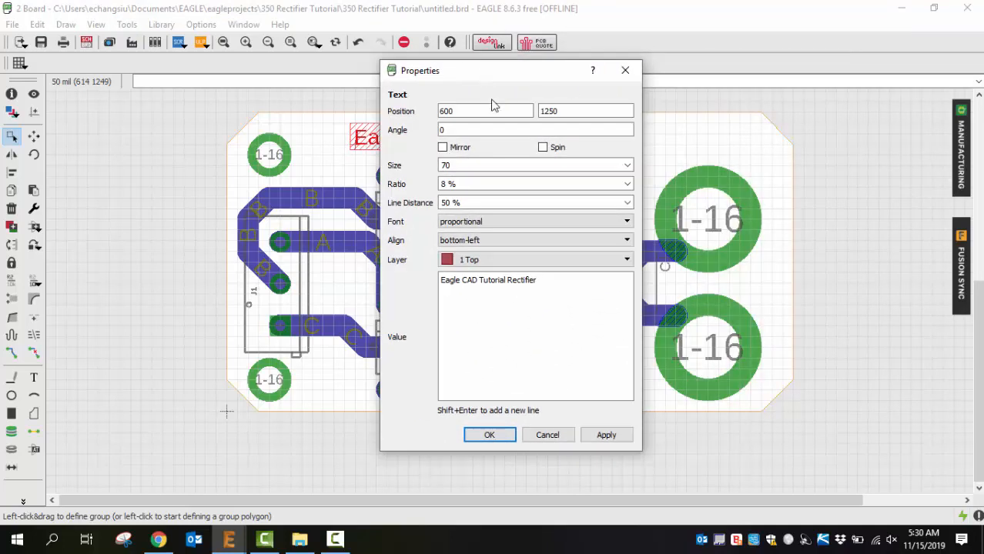
pyautogui.click(488, 222)
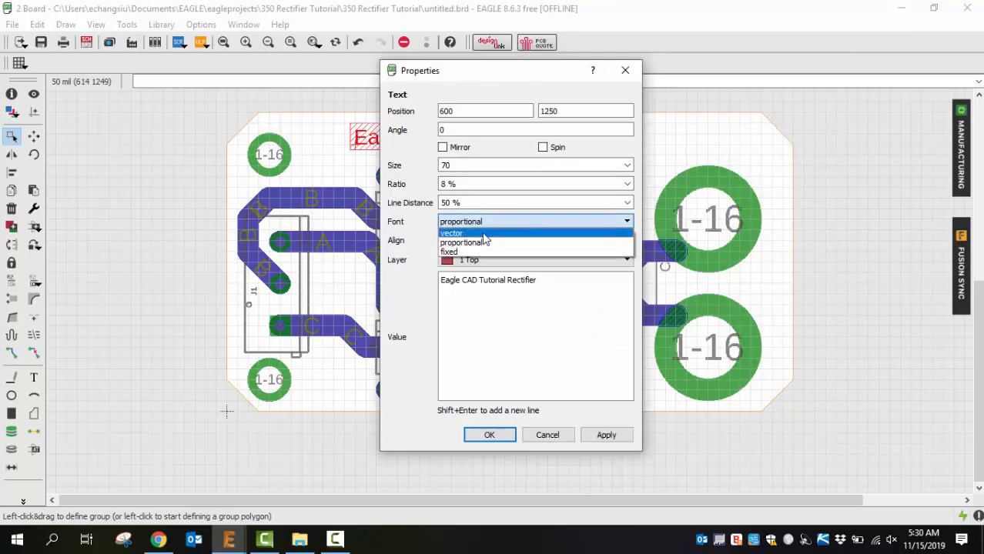
pyautogui.click(484, 233)
pyautogui.moveTo(467, 185); pyautogui.dragTo(420, 186)
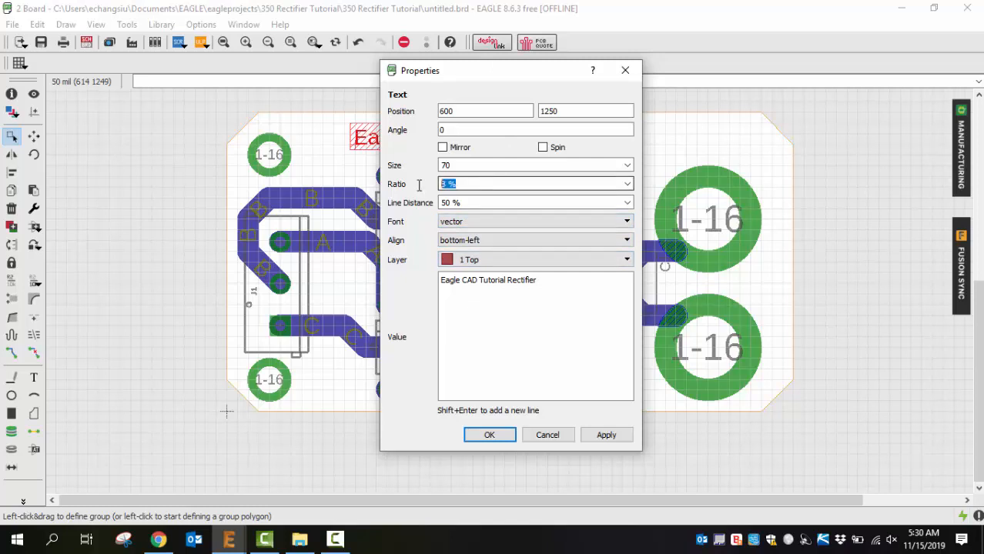
pyautogui.write('15')
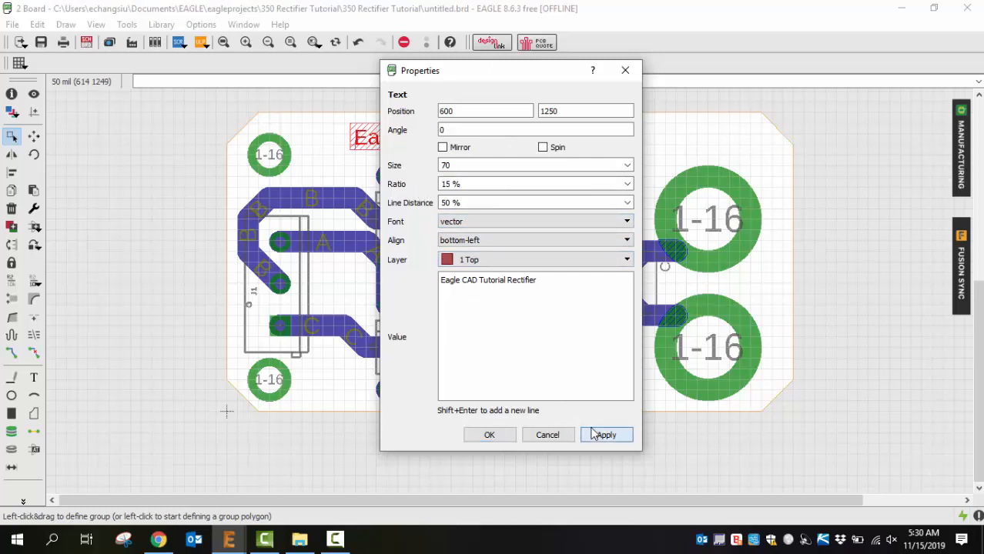
pyautogui.click(601, 434)
pyautogui.click(473, 434)
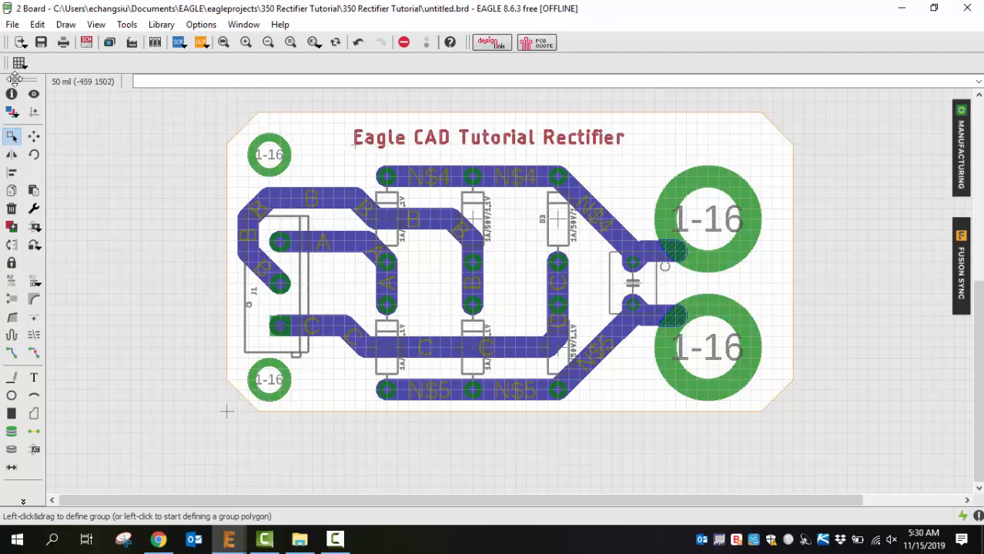
# Place "-" texts on layer 1 Top above each of the three upper diodes and one beside the upper large via
pyautogui.click(34, 377)
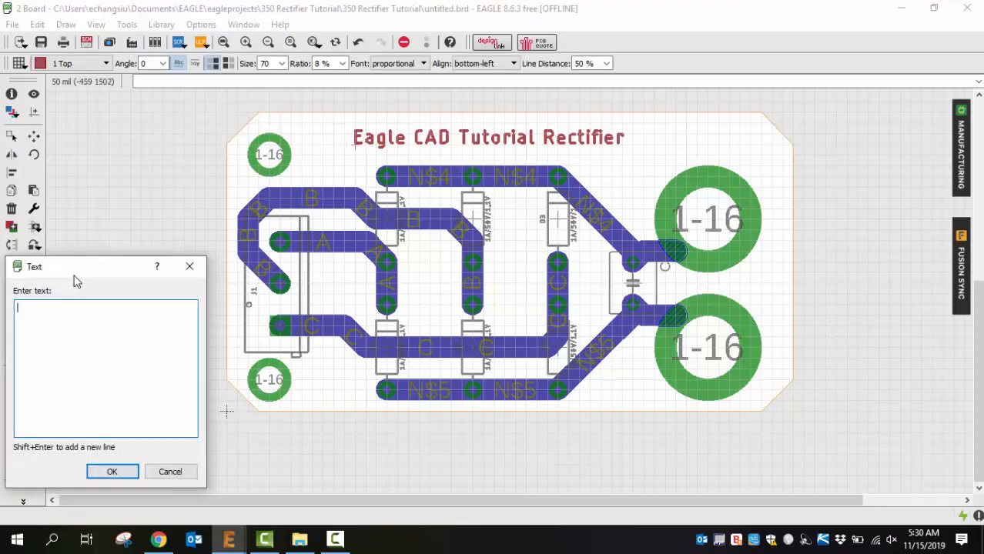
pyautogui.moveTo(74, 281); pyautogui.dragTo(549, 254)
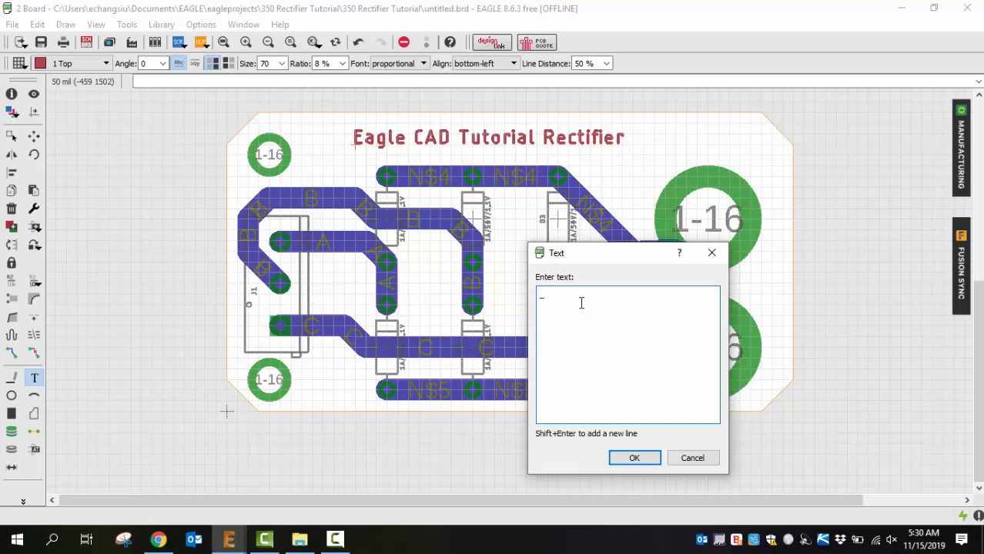
pyautogui.press('Escape')
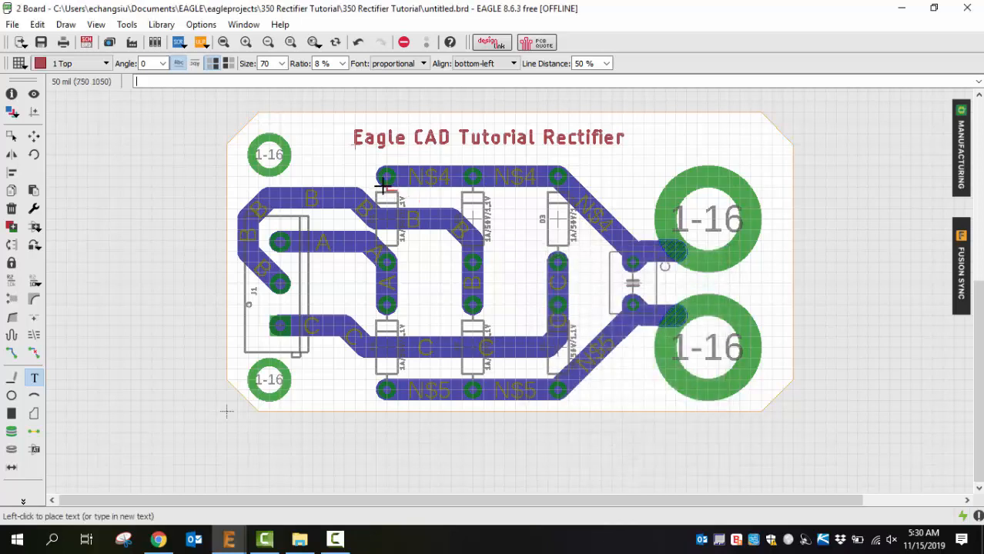
pyautogui.click(380, 154)
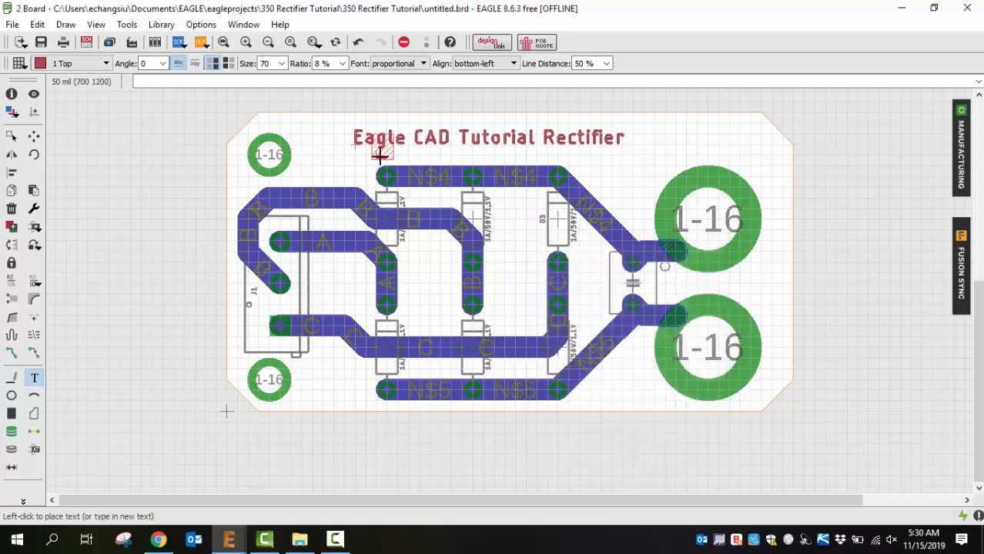
pyautogui.click(466, 151)
pyautogui.click(551, 153)
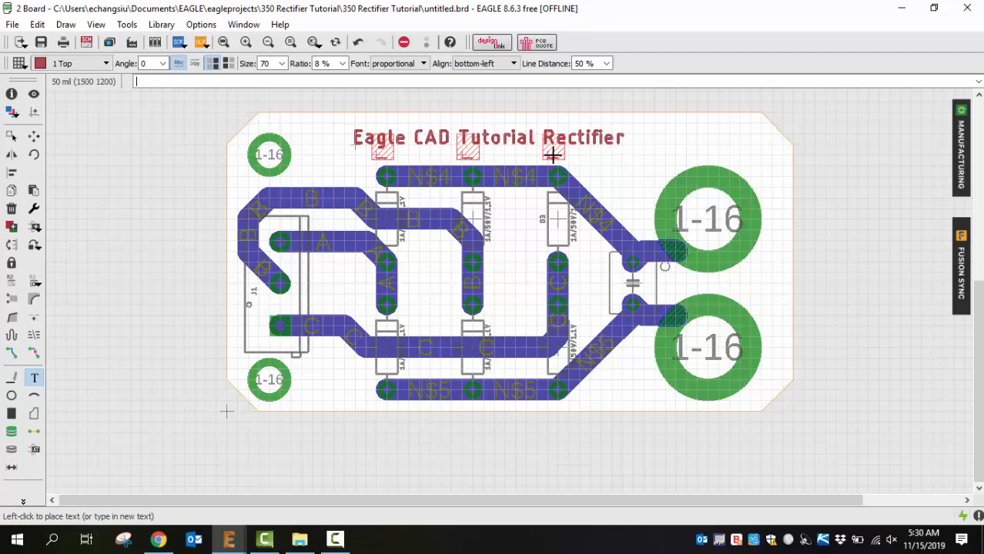
pyautogui.click(635, 198)
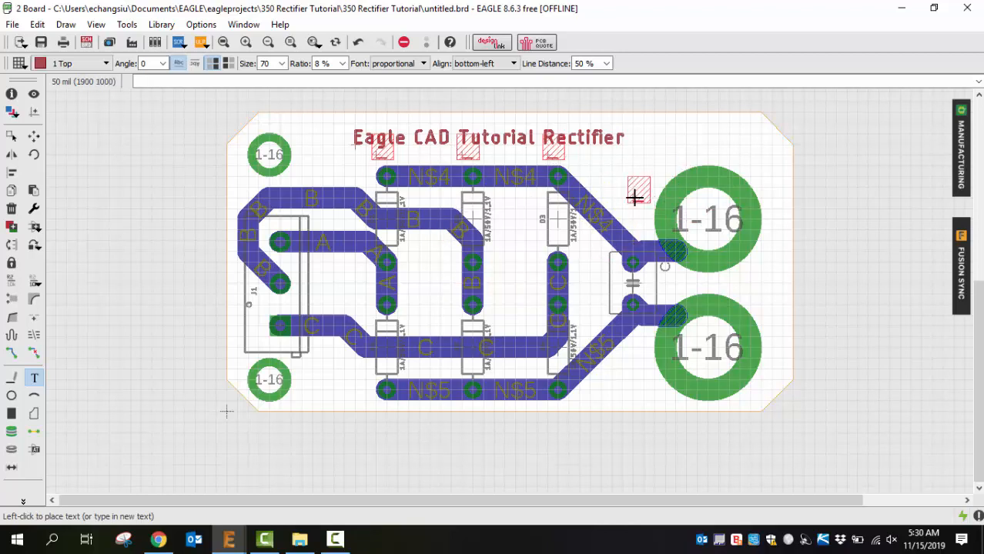
pyautogui.click(627, 210)
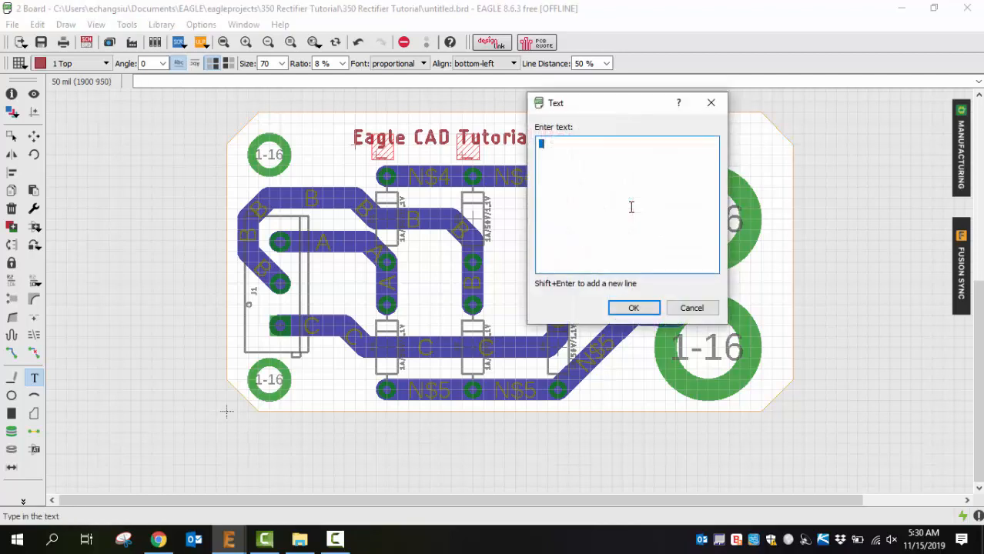
pyautogui.click(692, 308)
# Change the value of the text beside the upper large via to "+"
pyautogui.rightClick(635, 202)
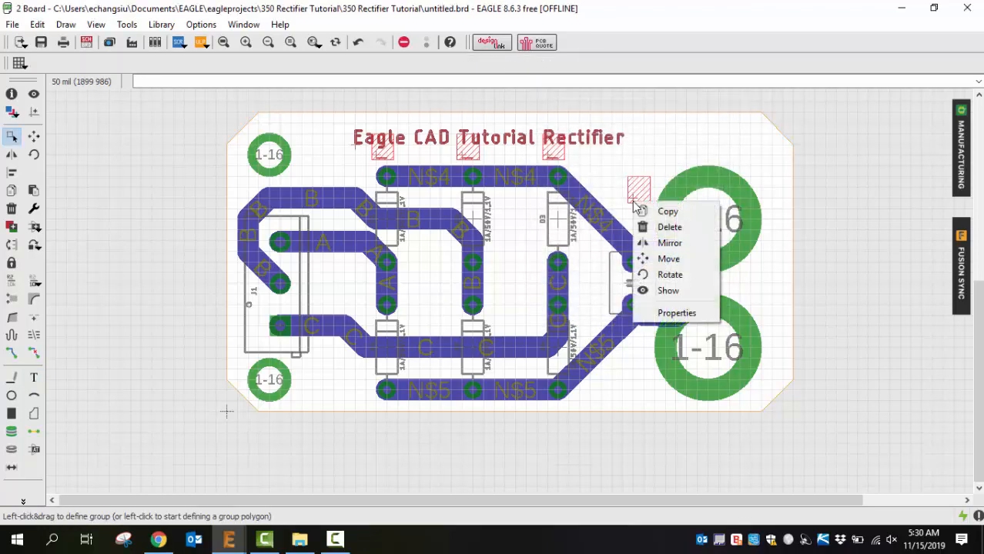
pyautogui.click(675, 313)
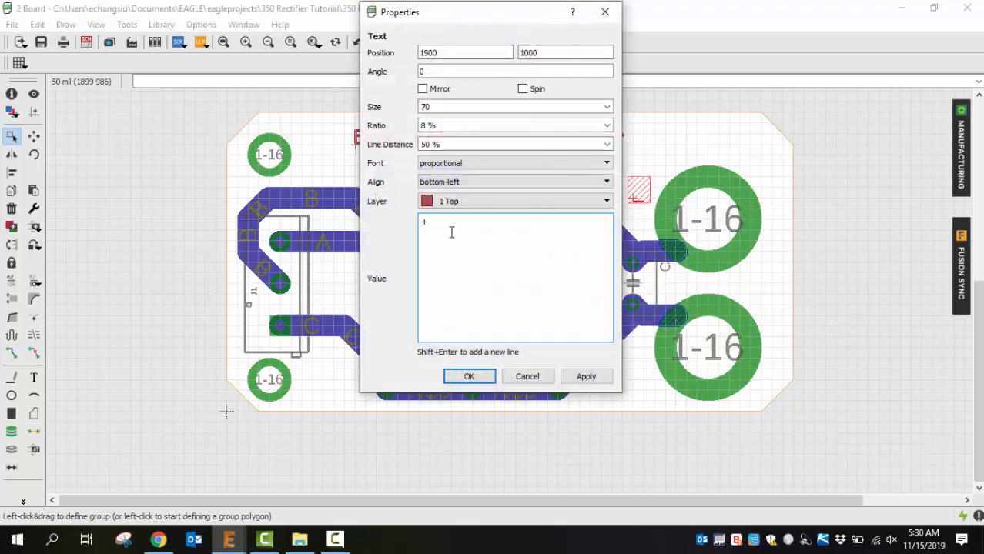
pyautogui.press('Return')
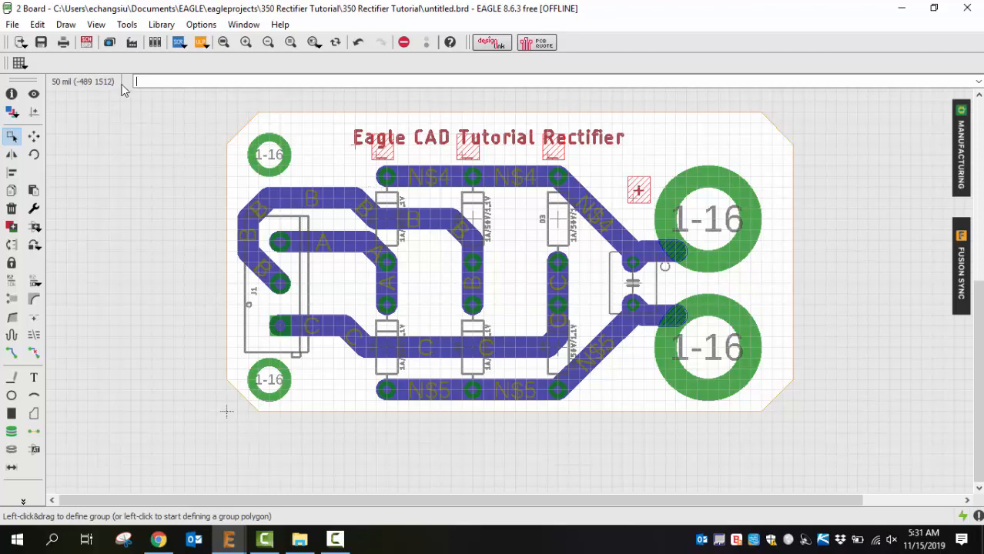
# Switch to the schematic and examine the rectifier circuit
pyautogui.click(87, 42)
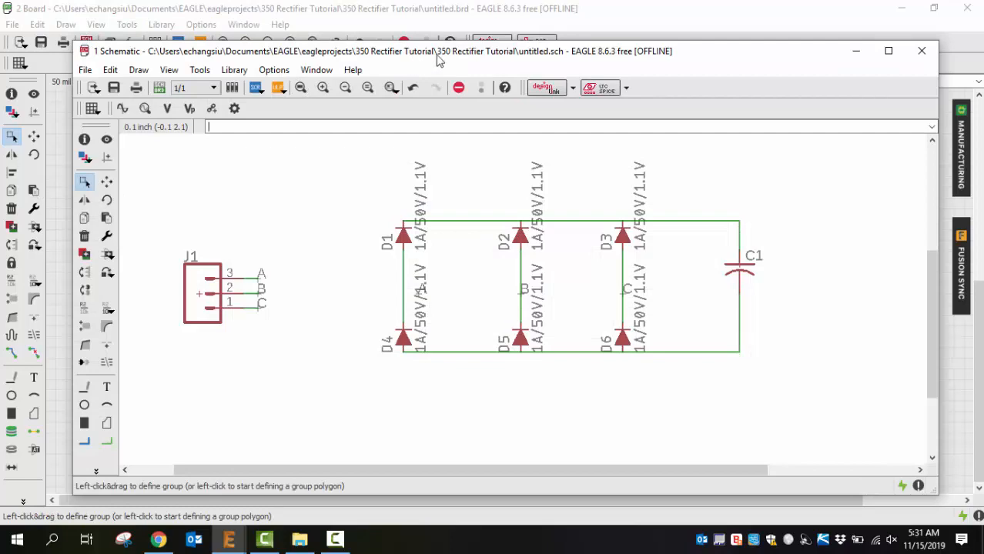
pyautogui.moveTo(416, 62); pyautogui.dragTo(424, 91)
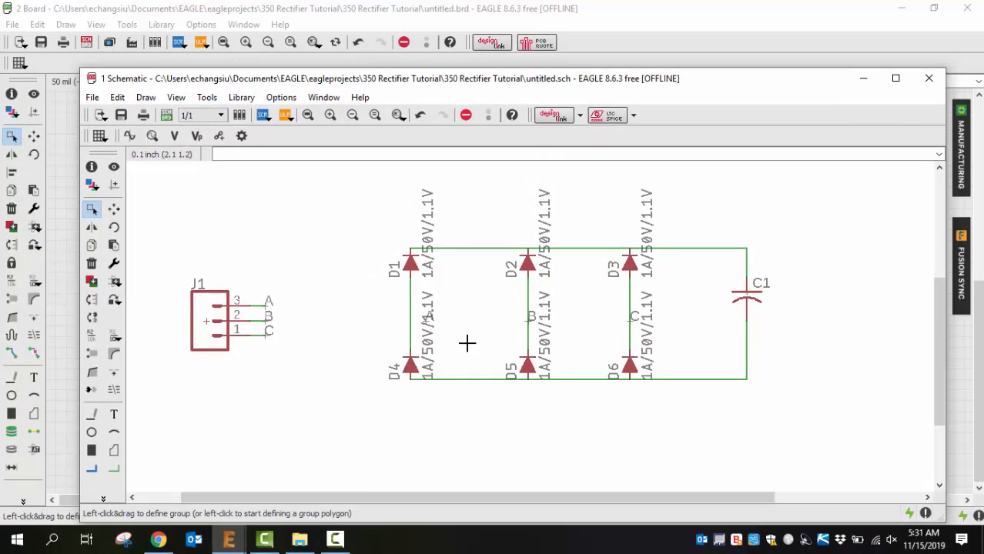
pyautogui.click(335, 538)
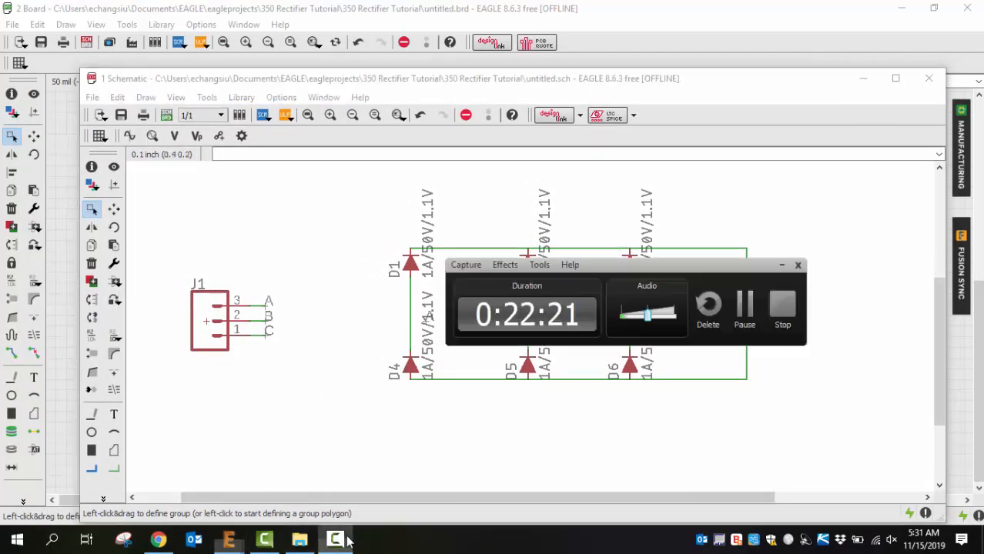